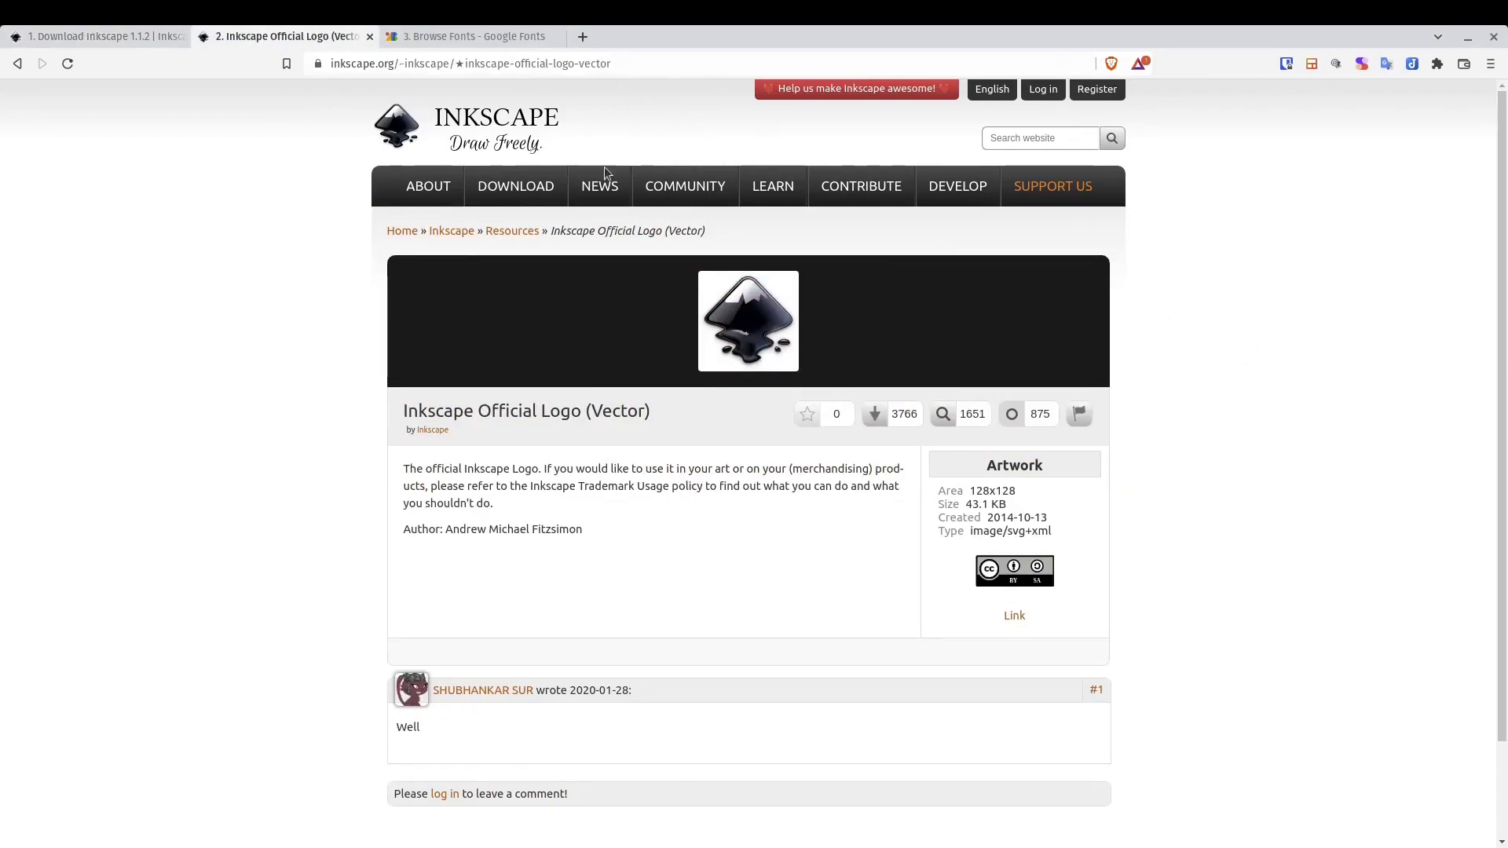
- Download the Inkscape Official Logo vector file using the arrow beside its download count
left_click(882, 422)
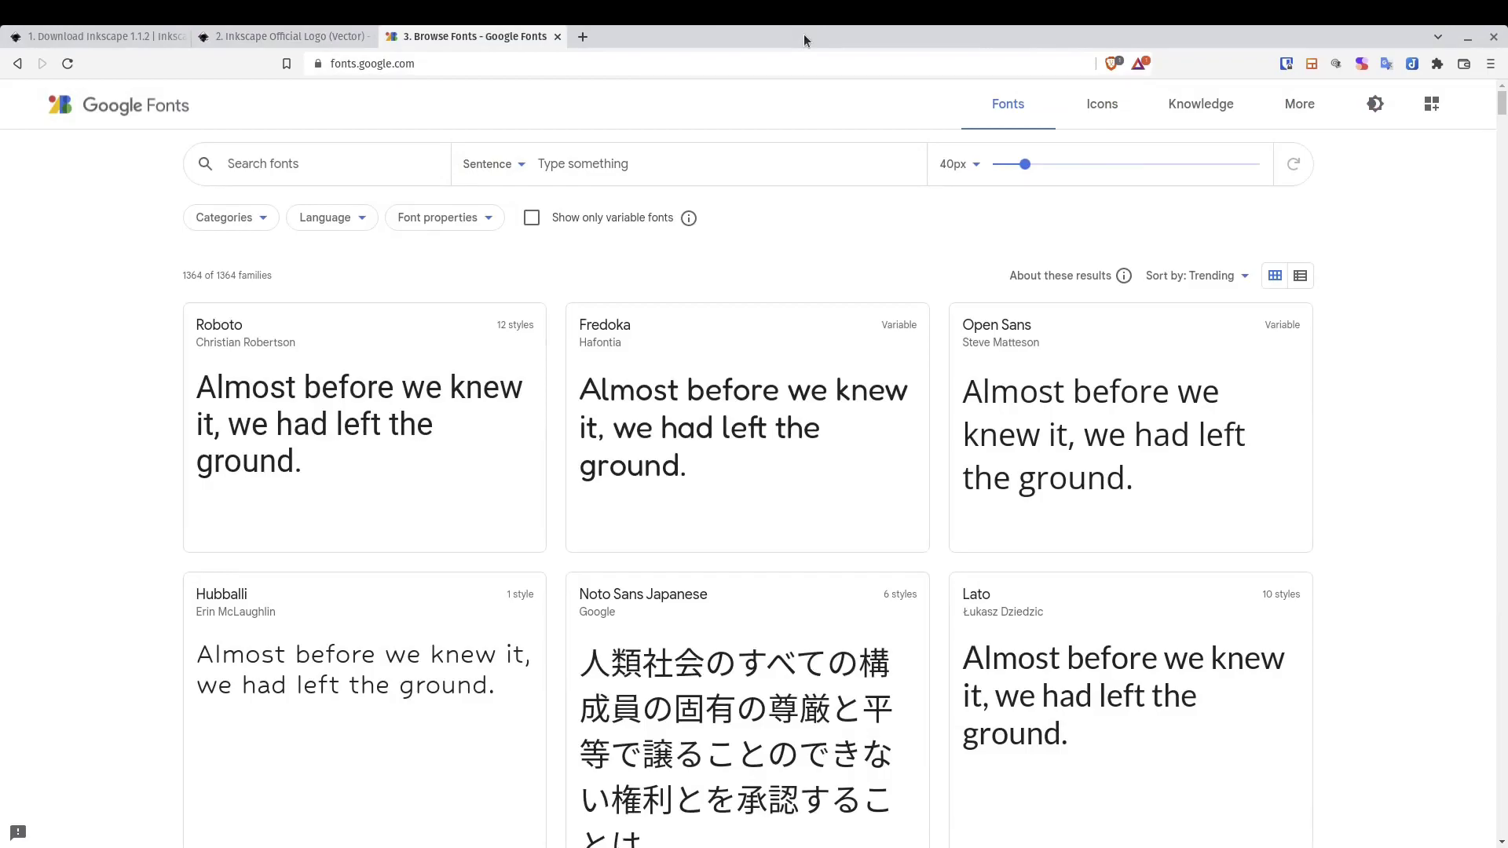
- Search Google Fonts for 'chonbu' to narrow the list to the Chonburi family
left_click(295, 165)
type("chonburi")
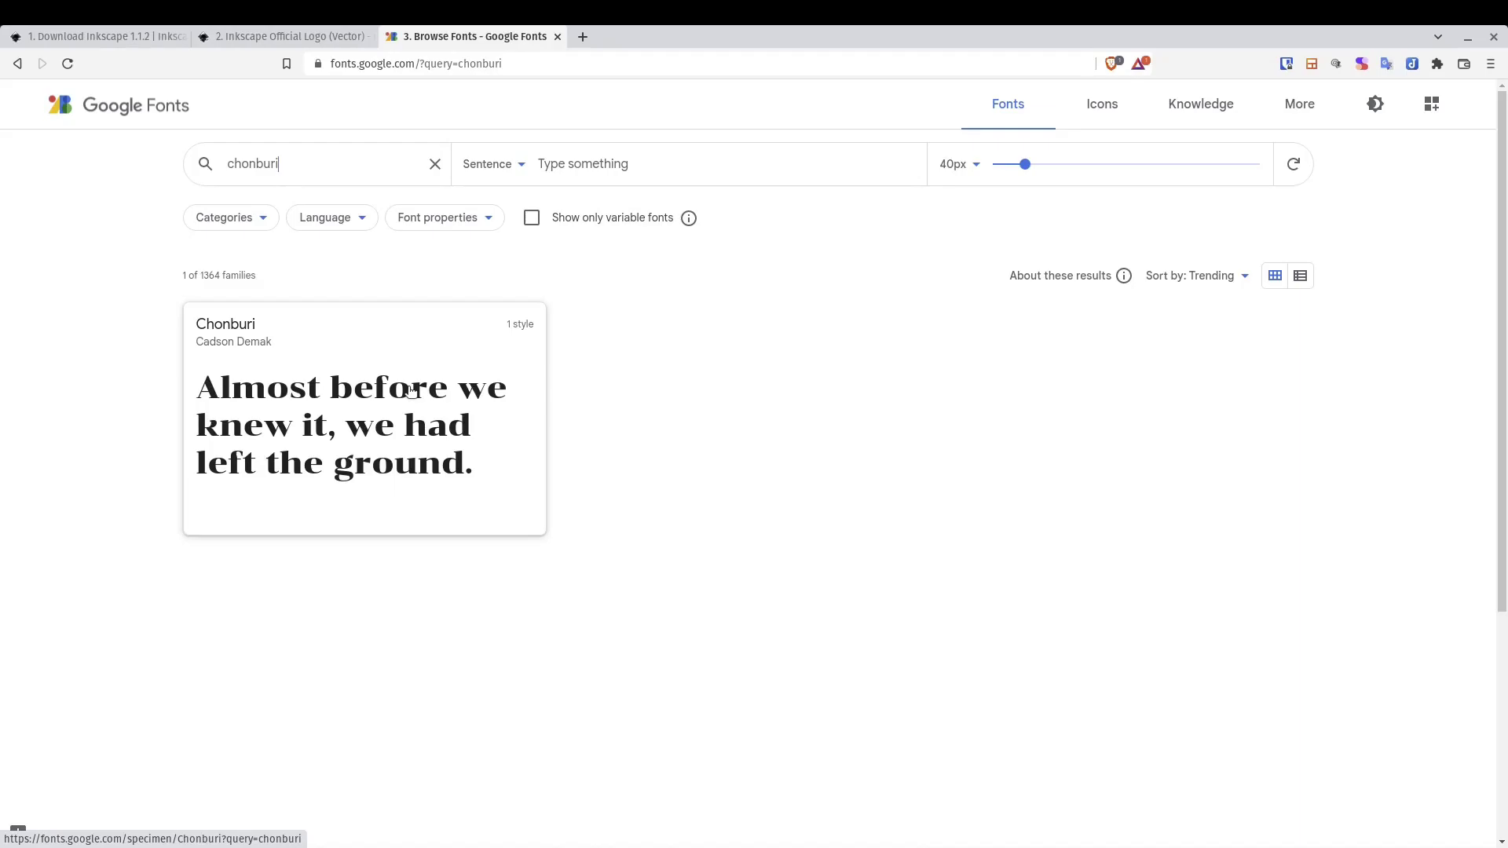
- Open a new Inkscape window from its dock icon
key("super")
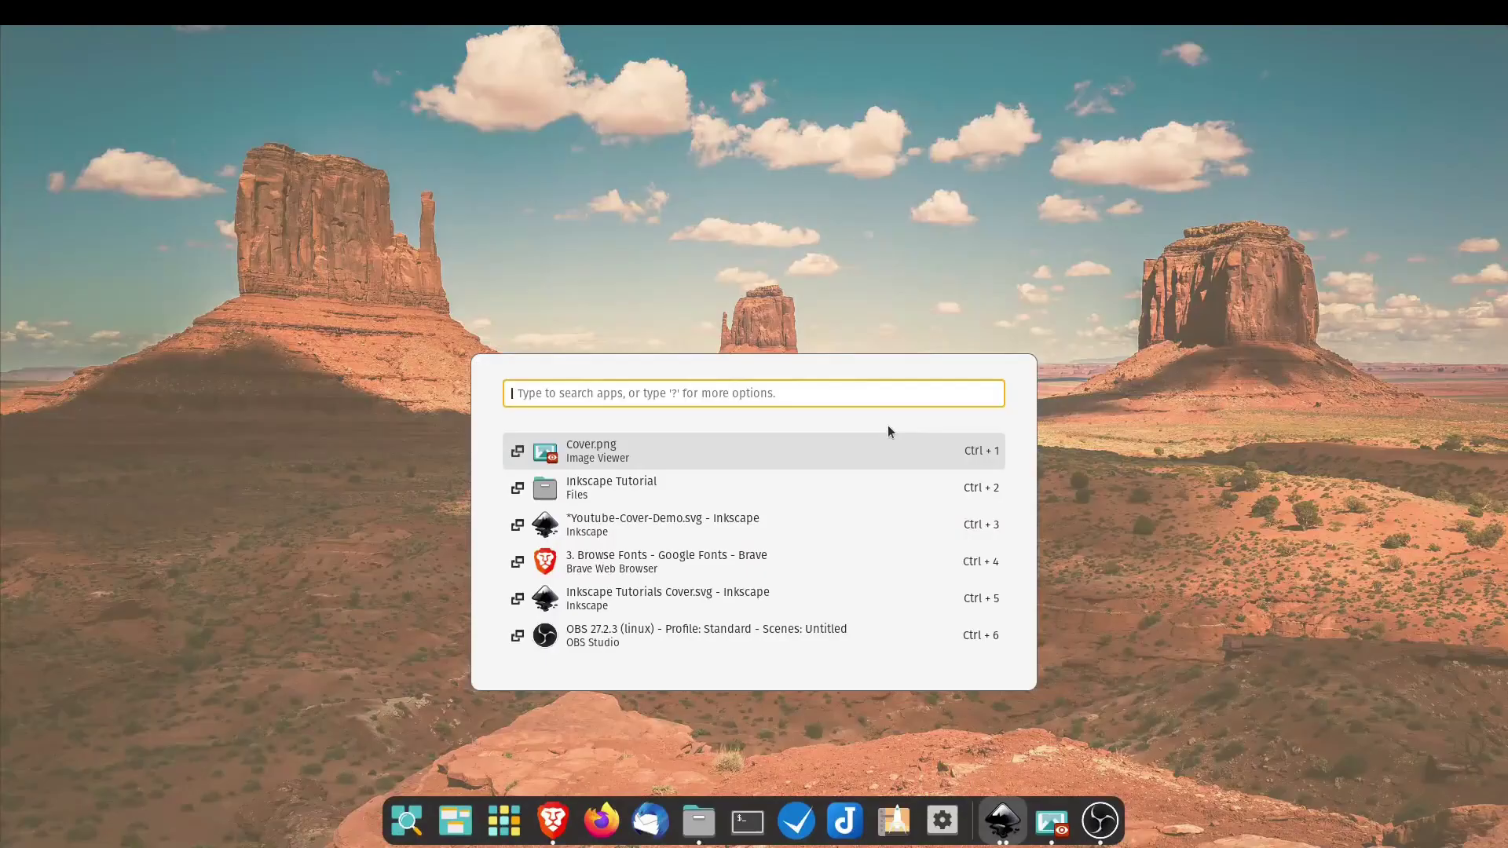
key("Escape")
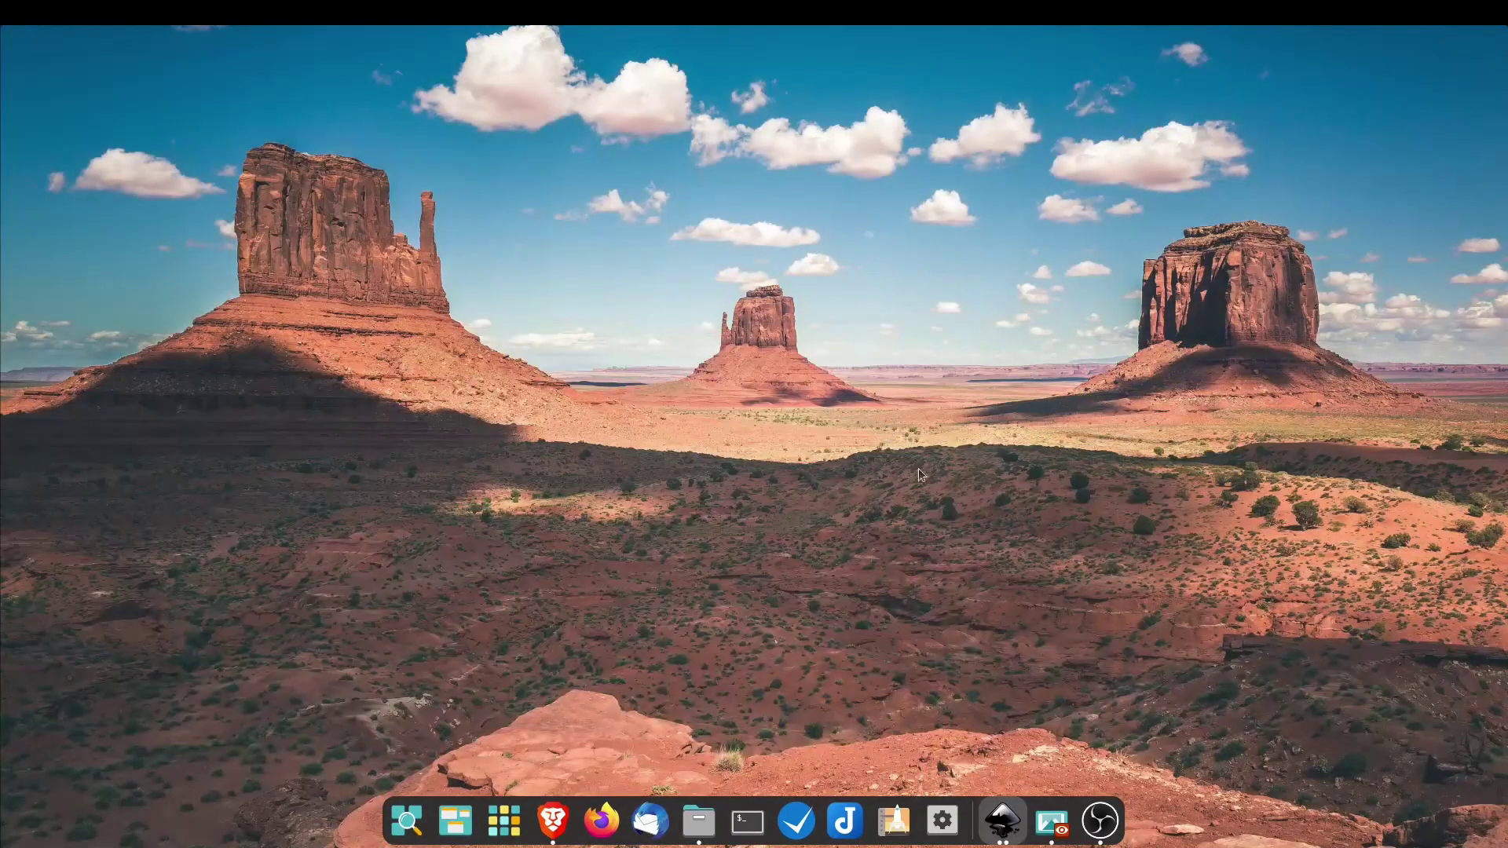
right_click(1017, 812)
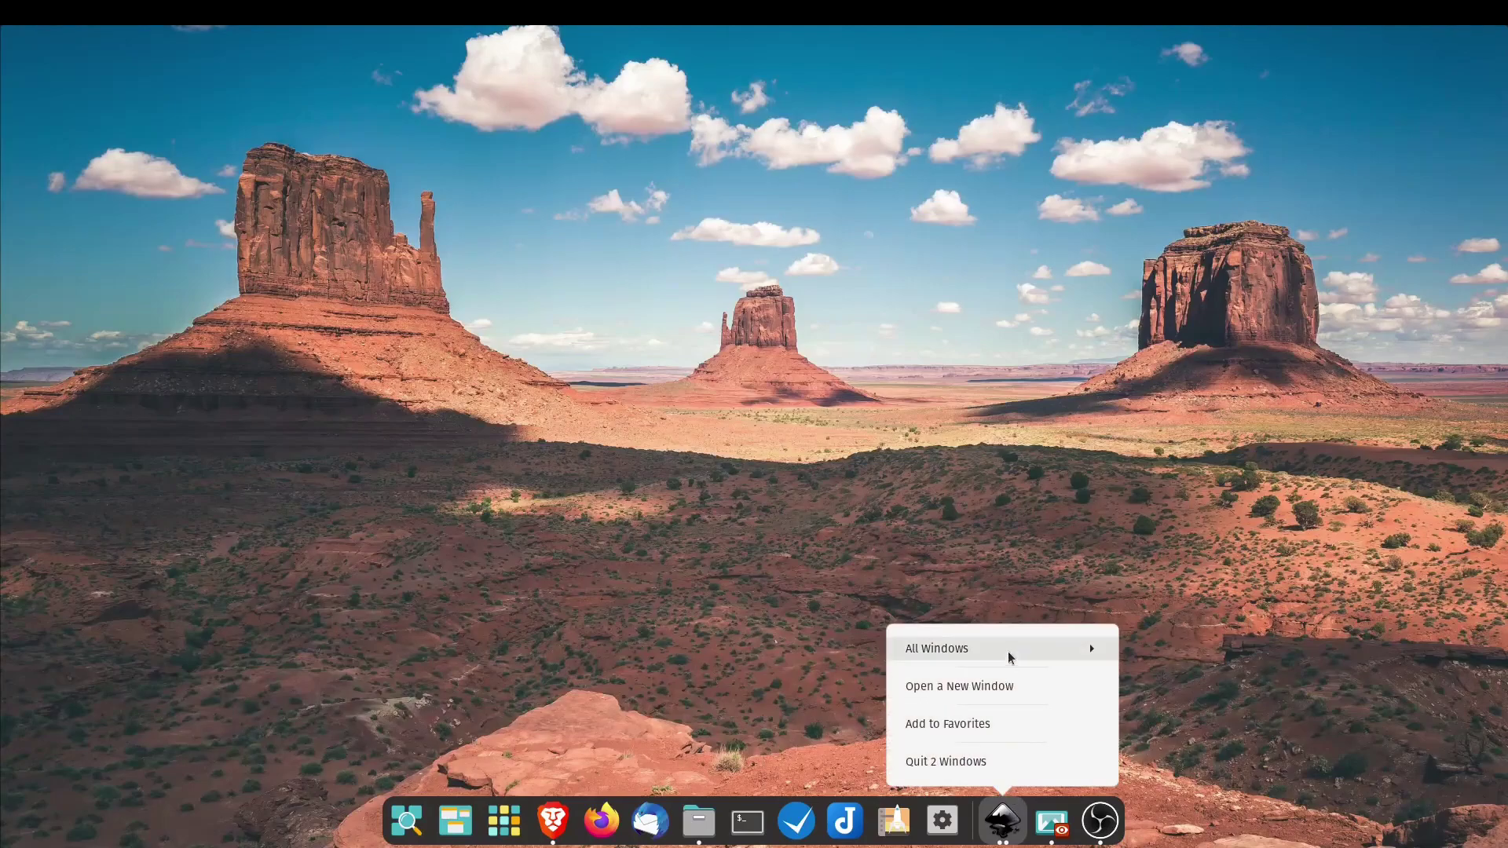
left_click(1006, 688)
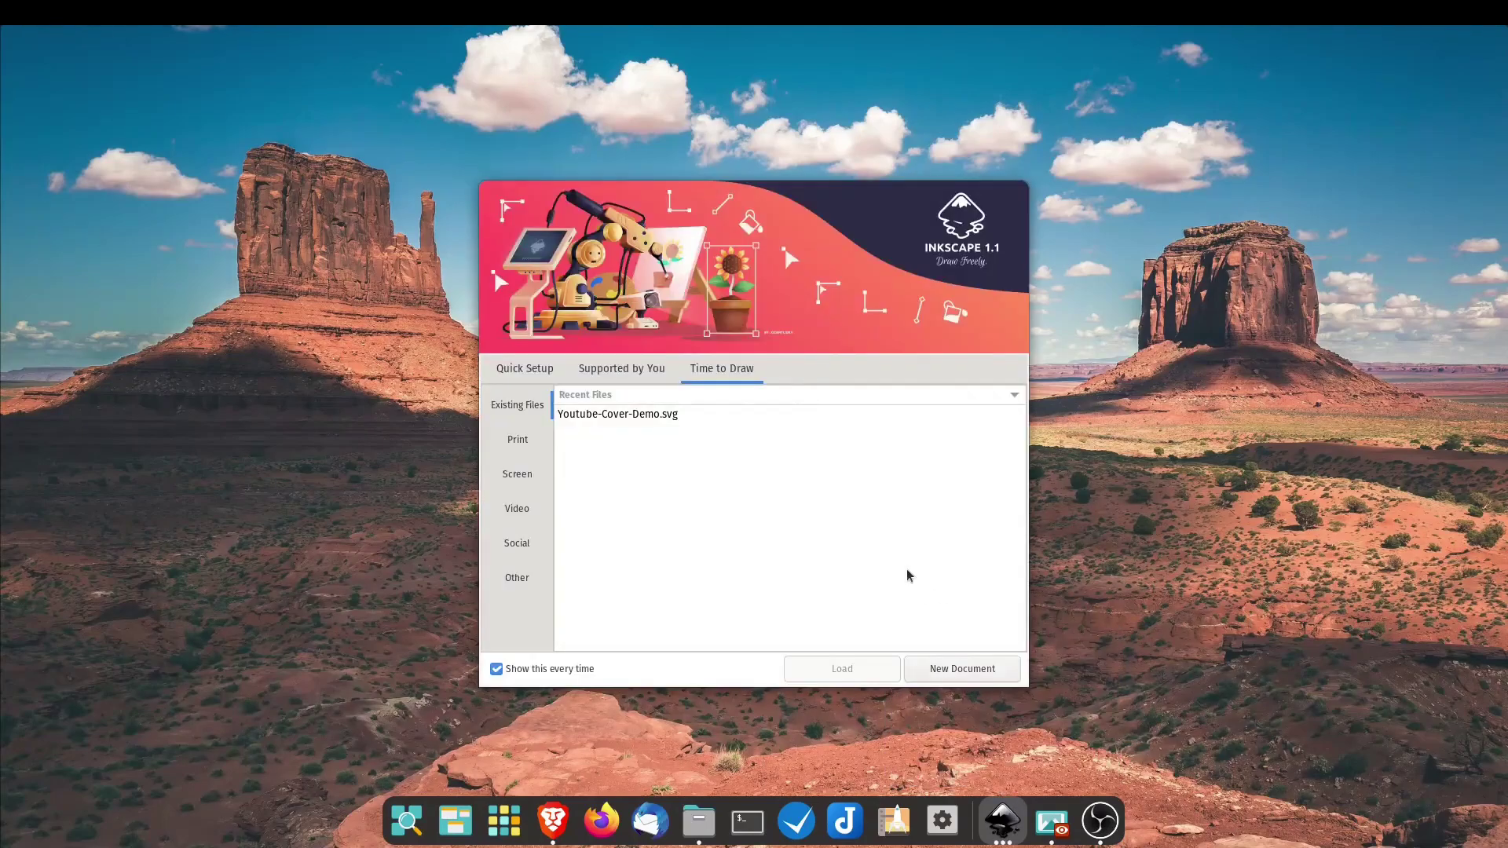
- Keep the Light Checkerboard canvas in Quick Setup, save it, and create a new blank document
left_click(534, 369)
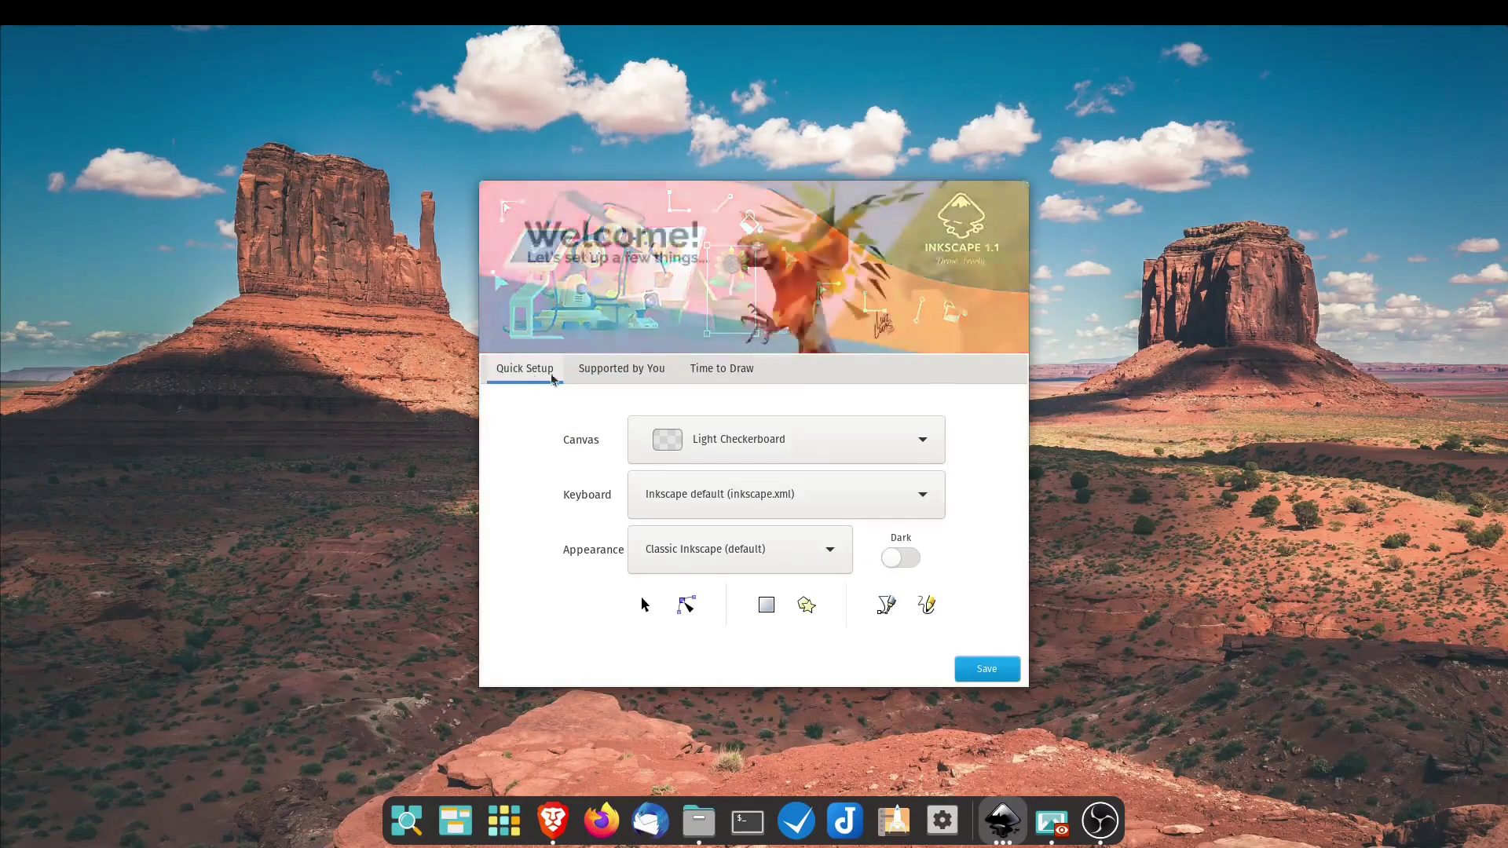
left_click(924, 447)
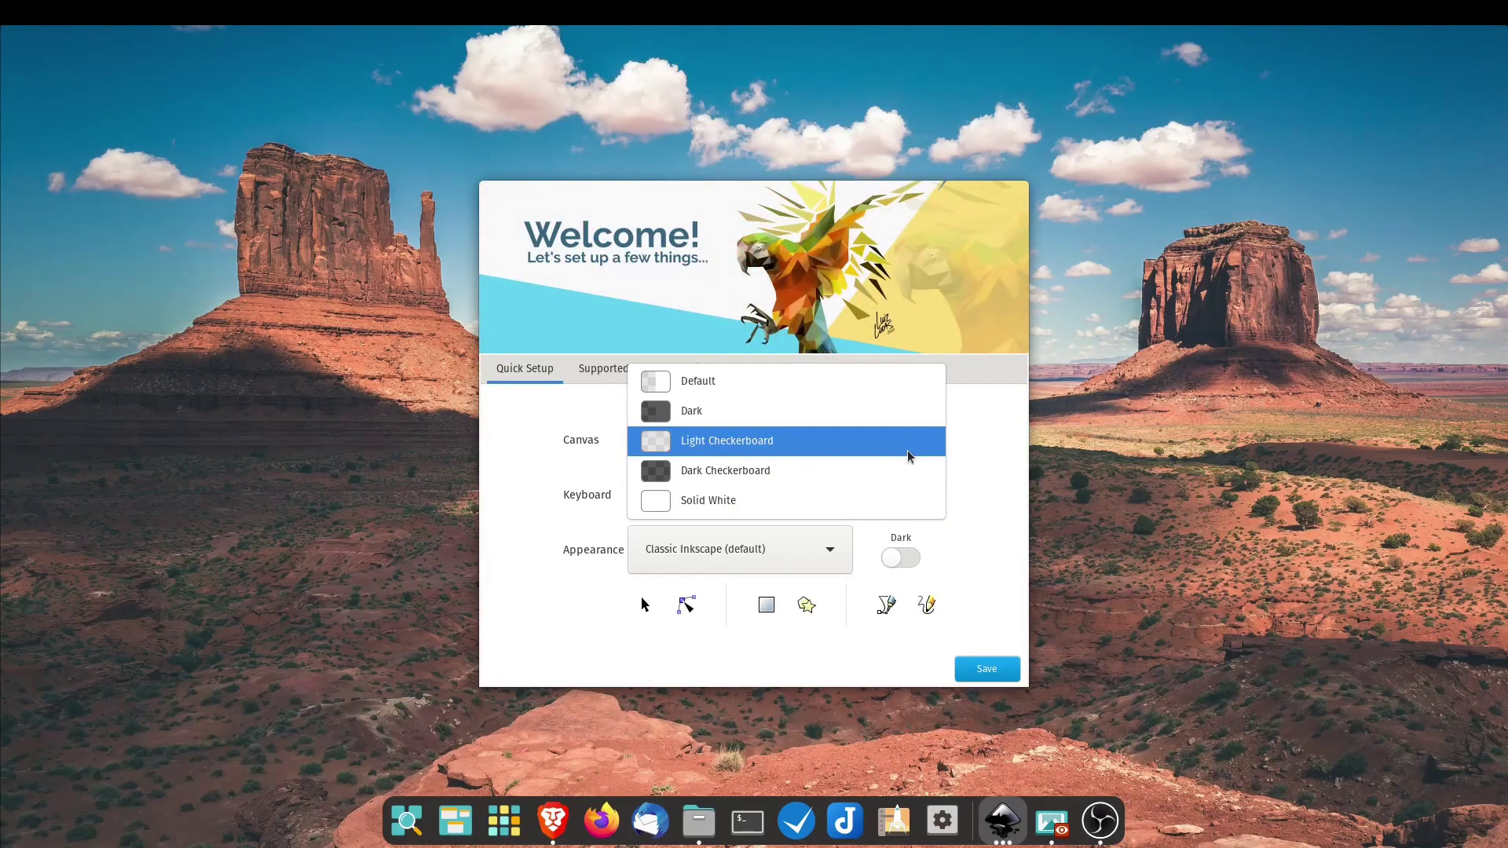
left_click(907, 451)
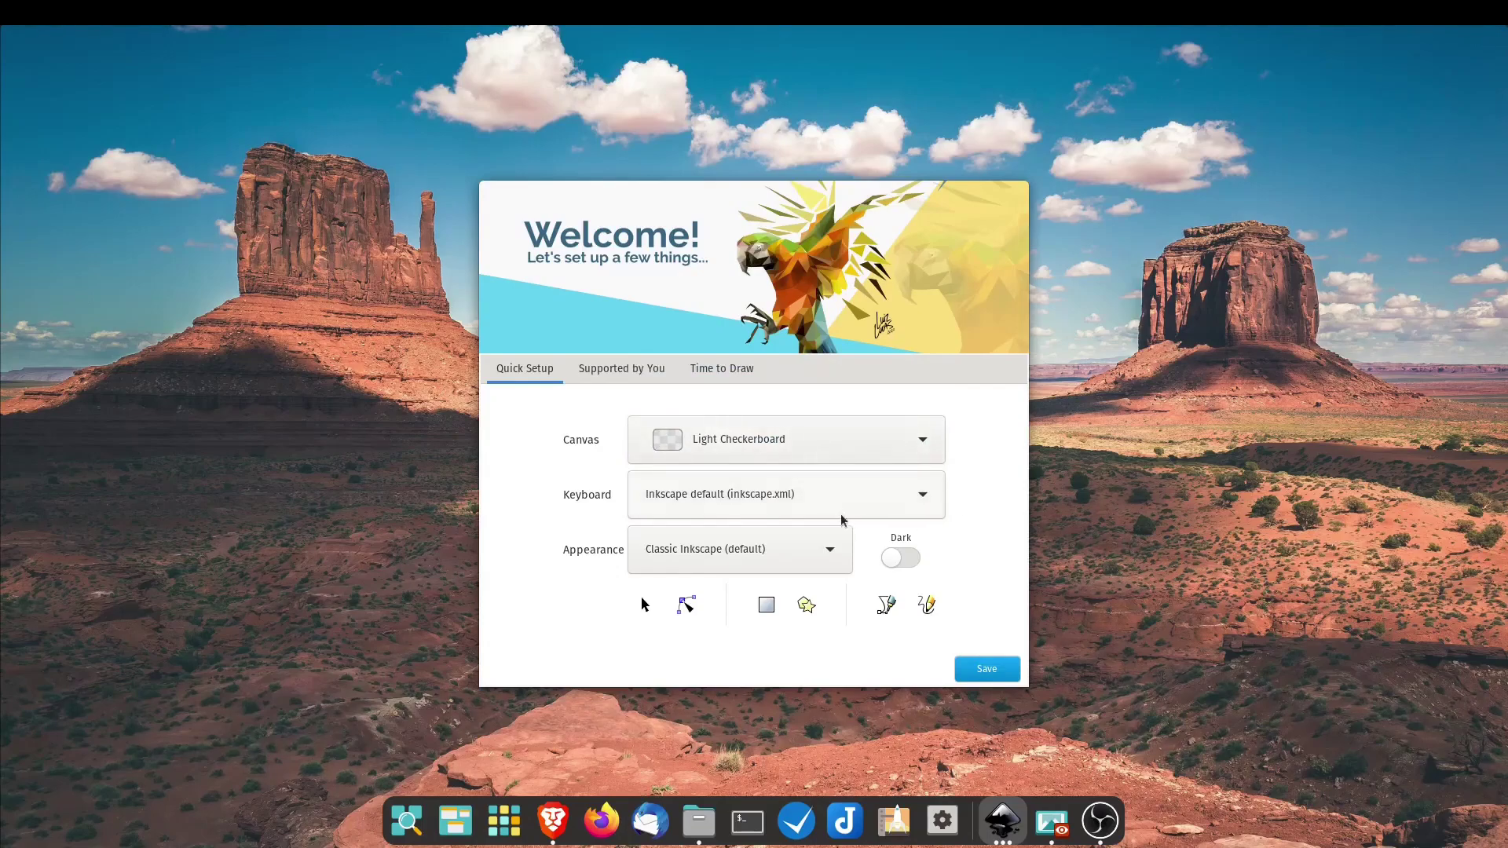
left_click(984, 674)
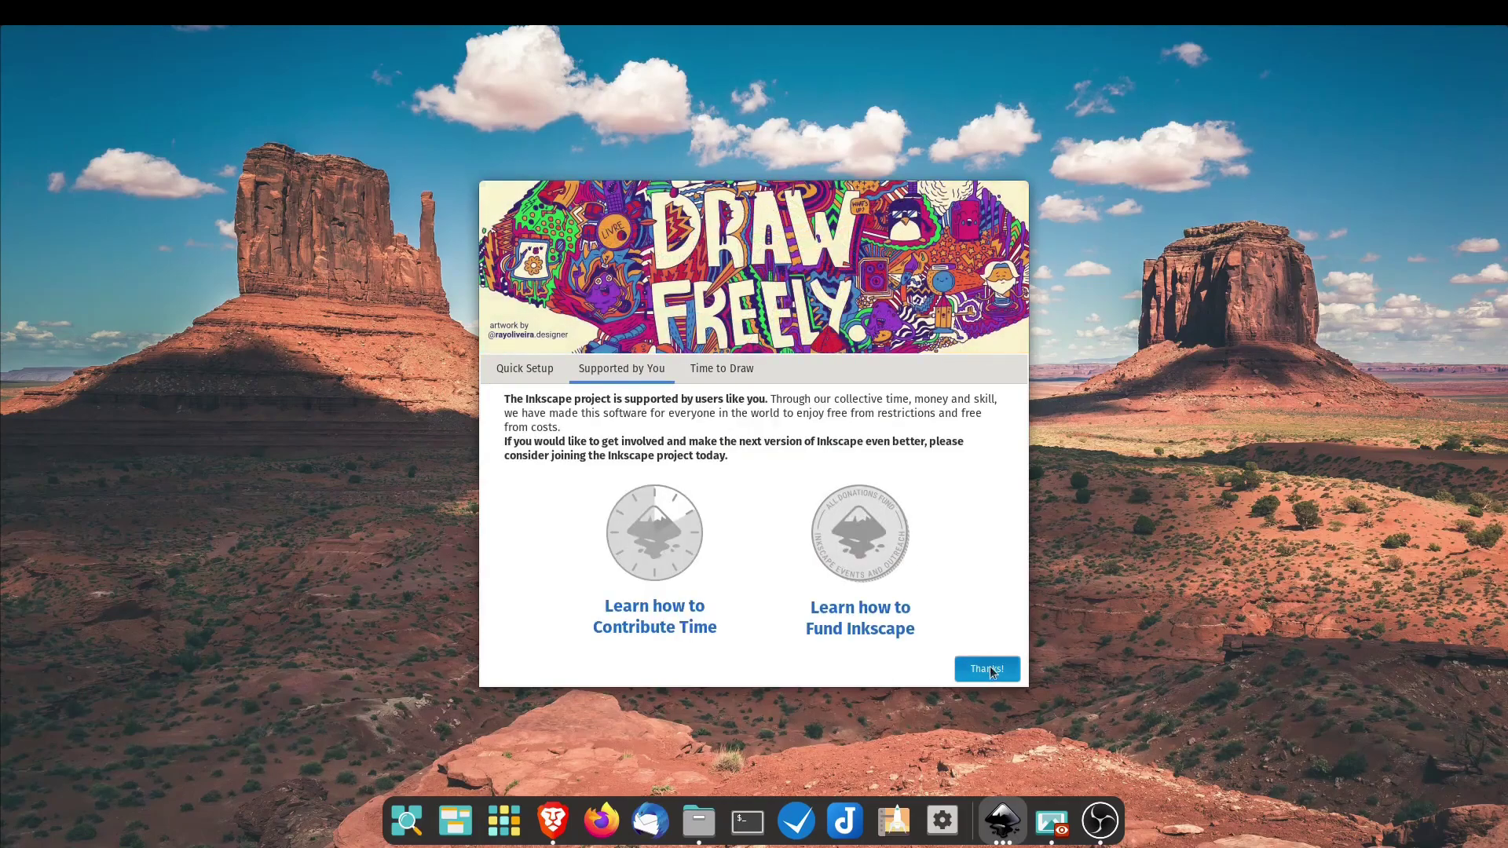
left_click(990, 670)
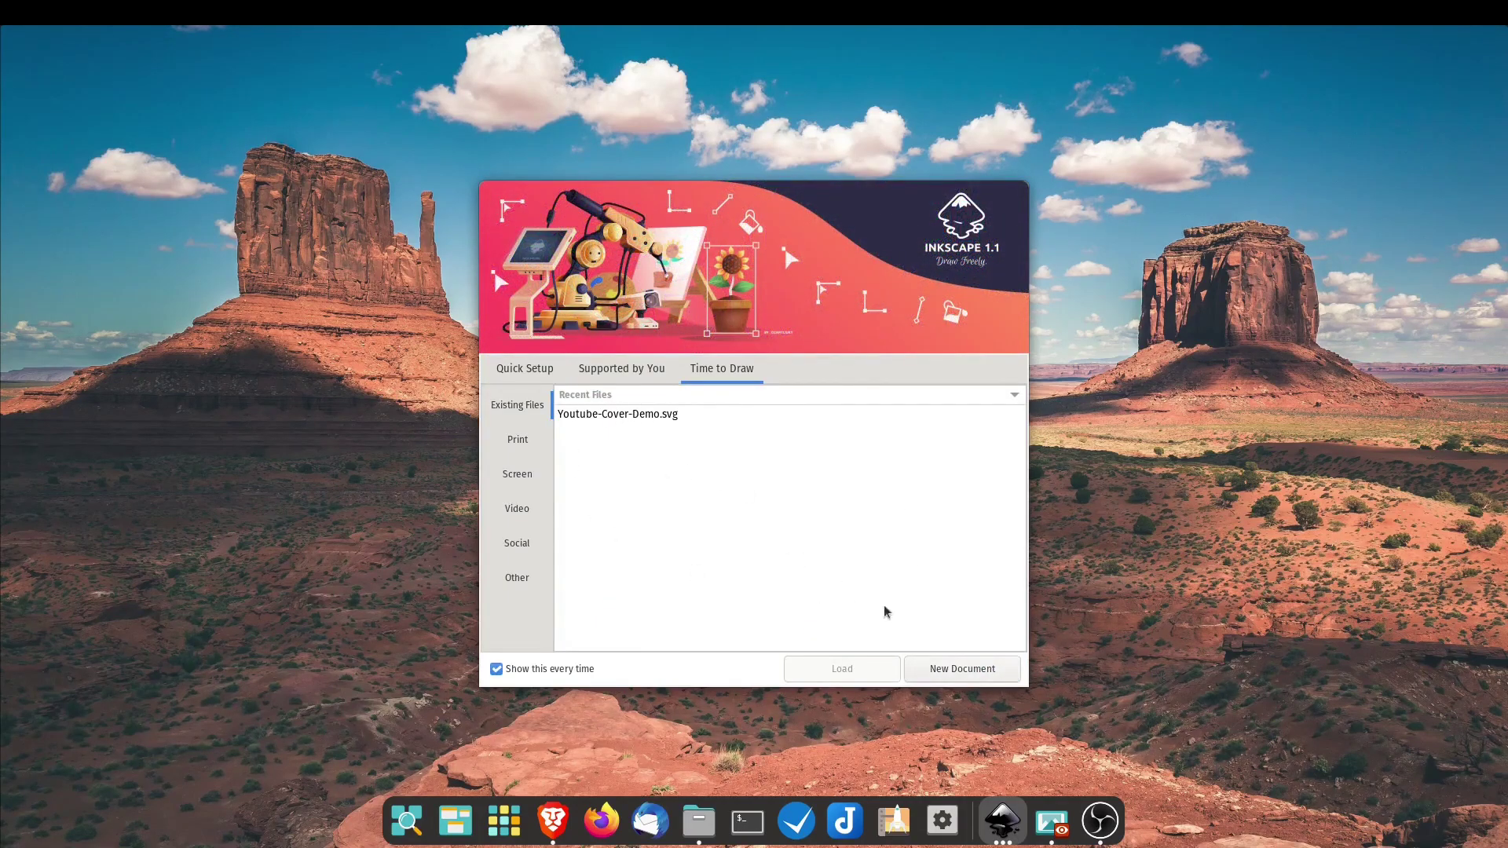
left_click(962, 674)
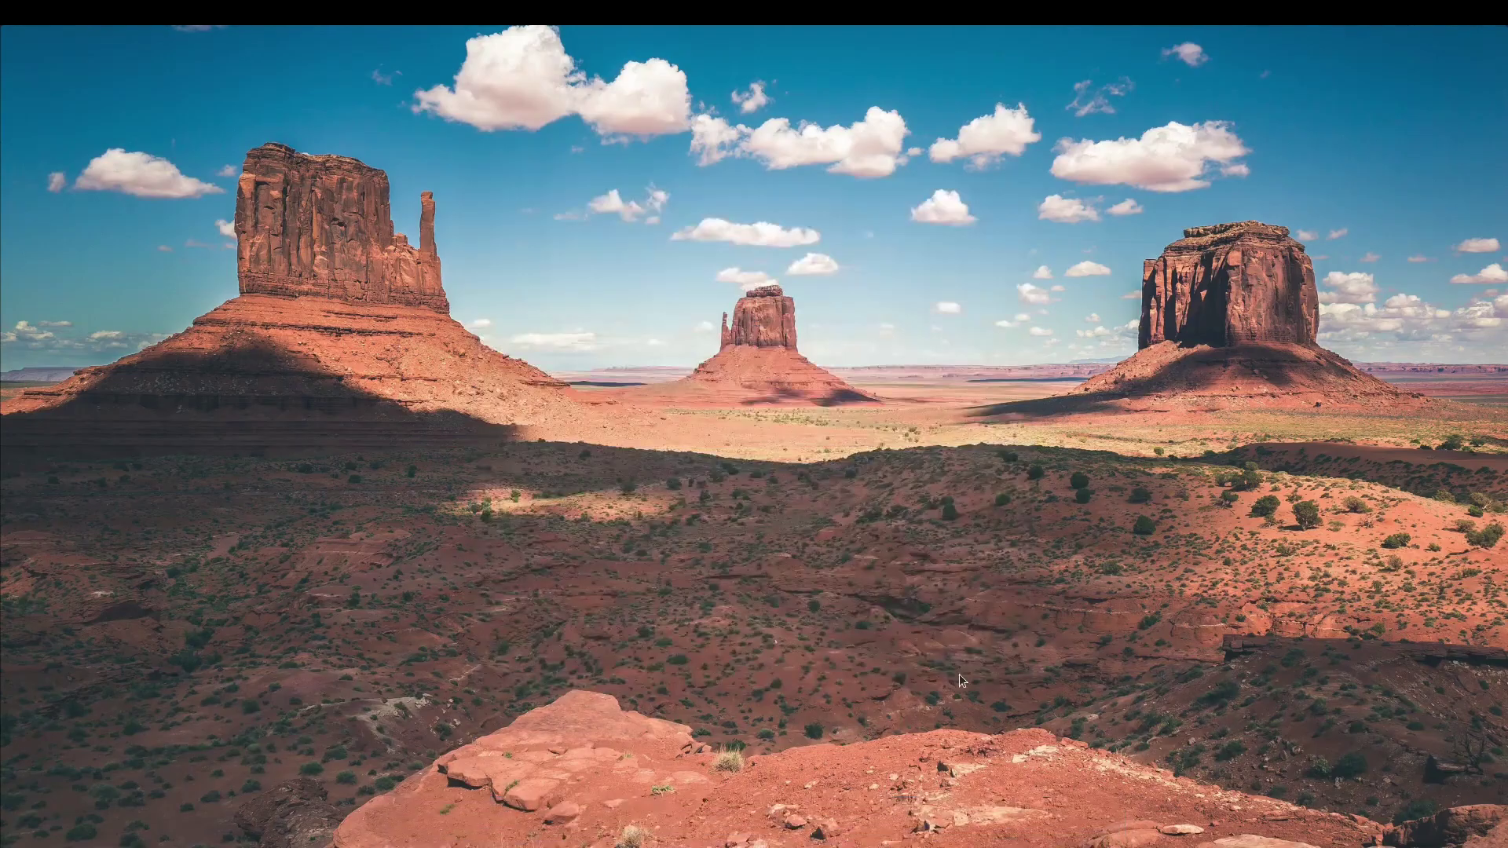
- Bring the page's top edge into view and open Document Properties from the File menu
key("ctrl")
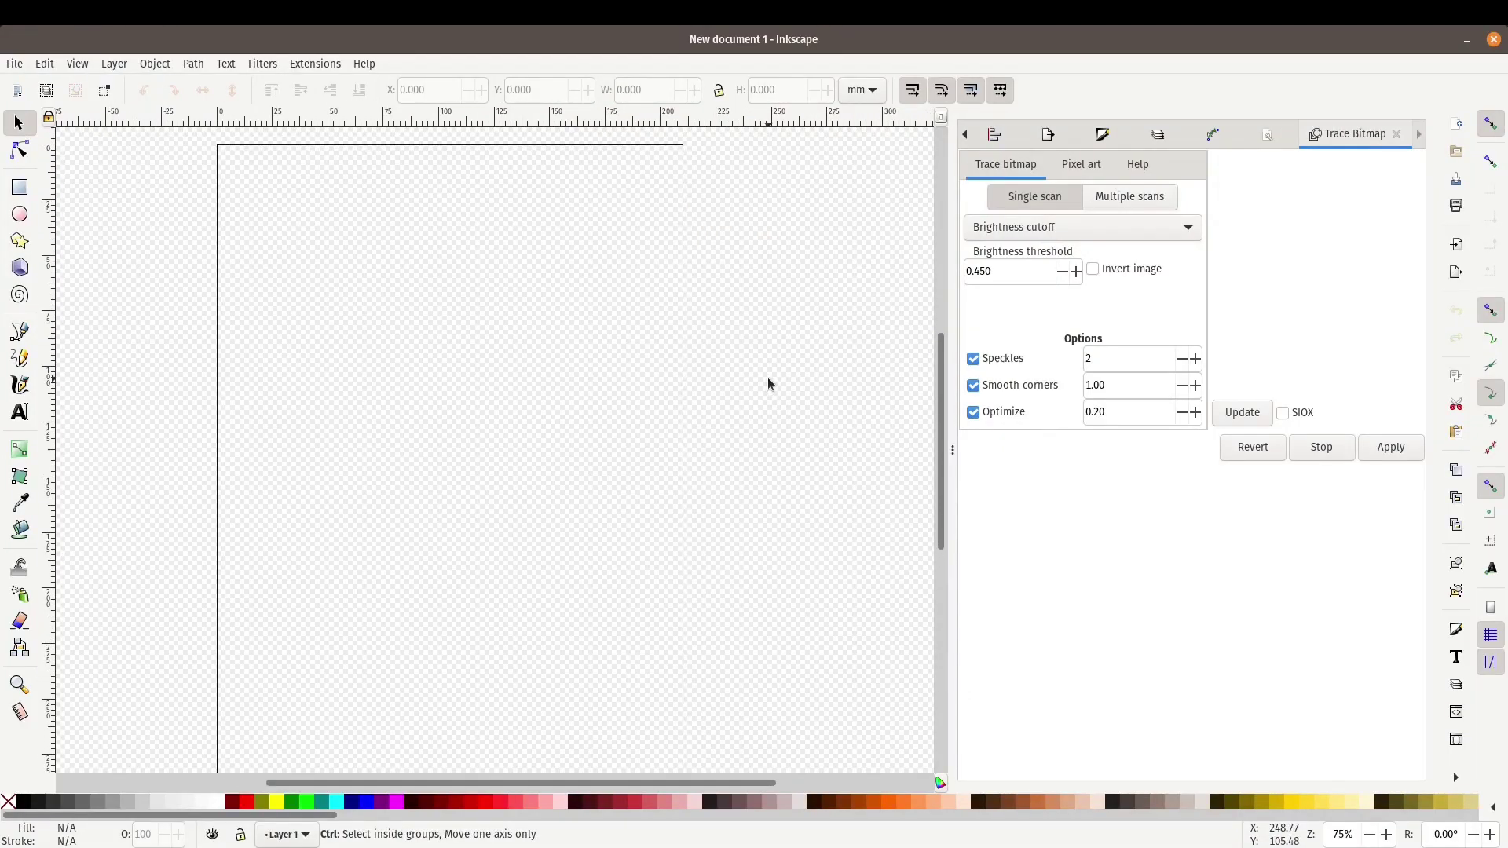
scroll(744, 451, "down", 1)
scroll(744, 393, "left", 1)
left_click_drag(758, 426, 758, 455)
key("ctrl+shift+d")
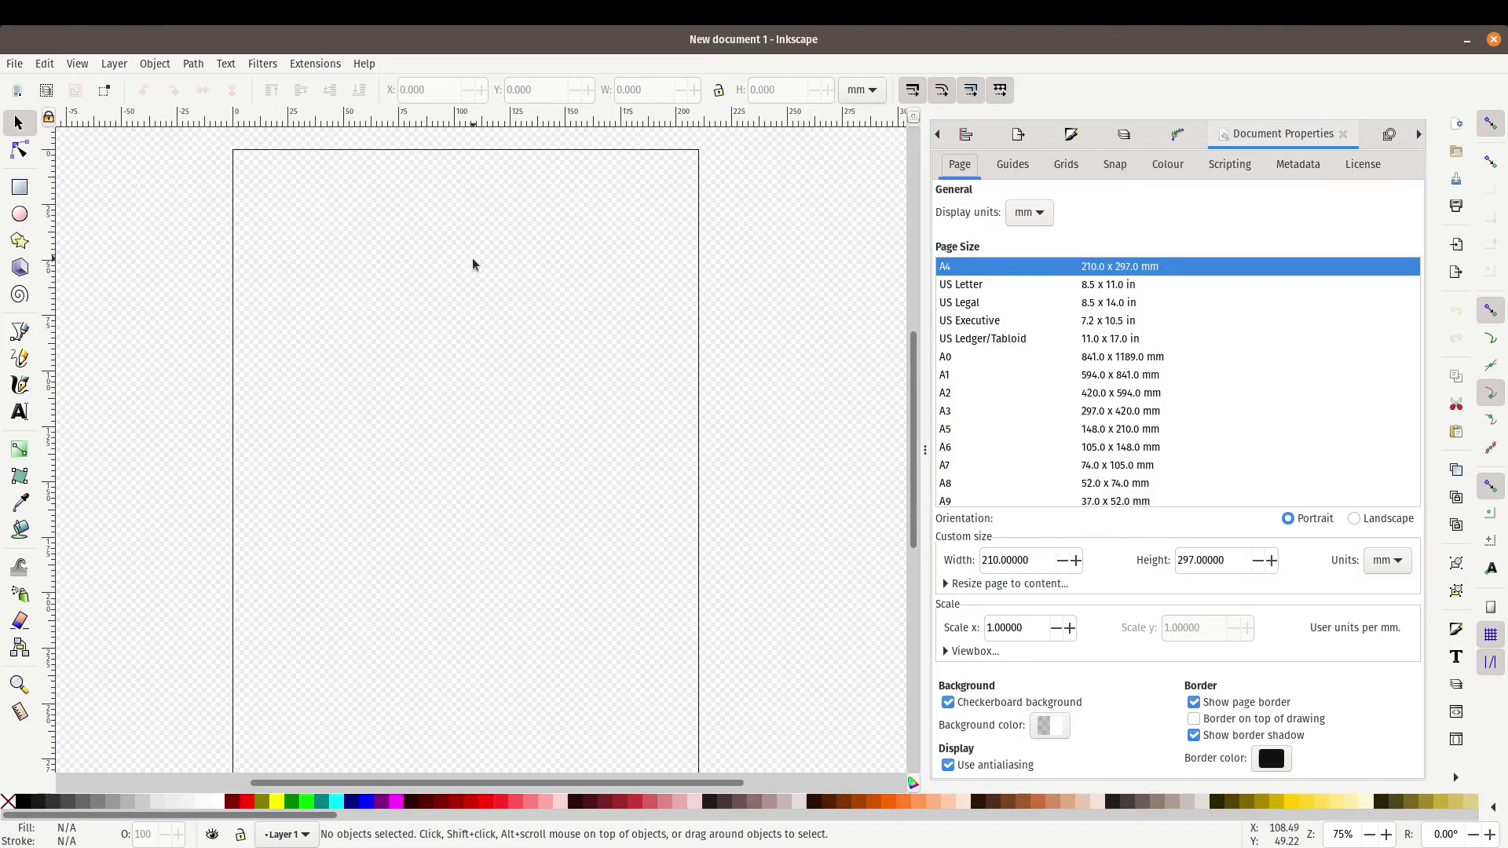
left_click(14, 63)
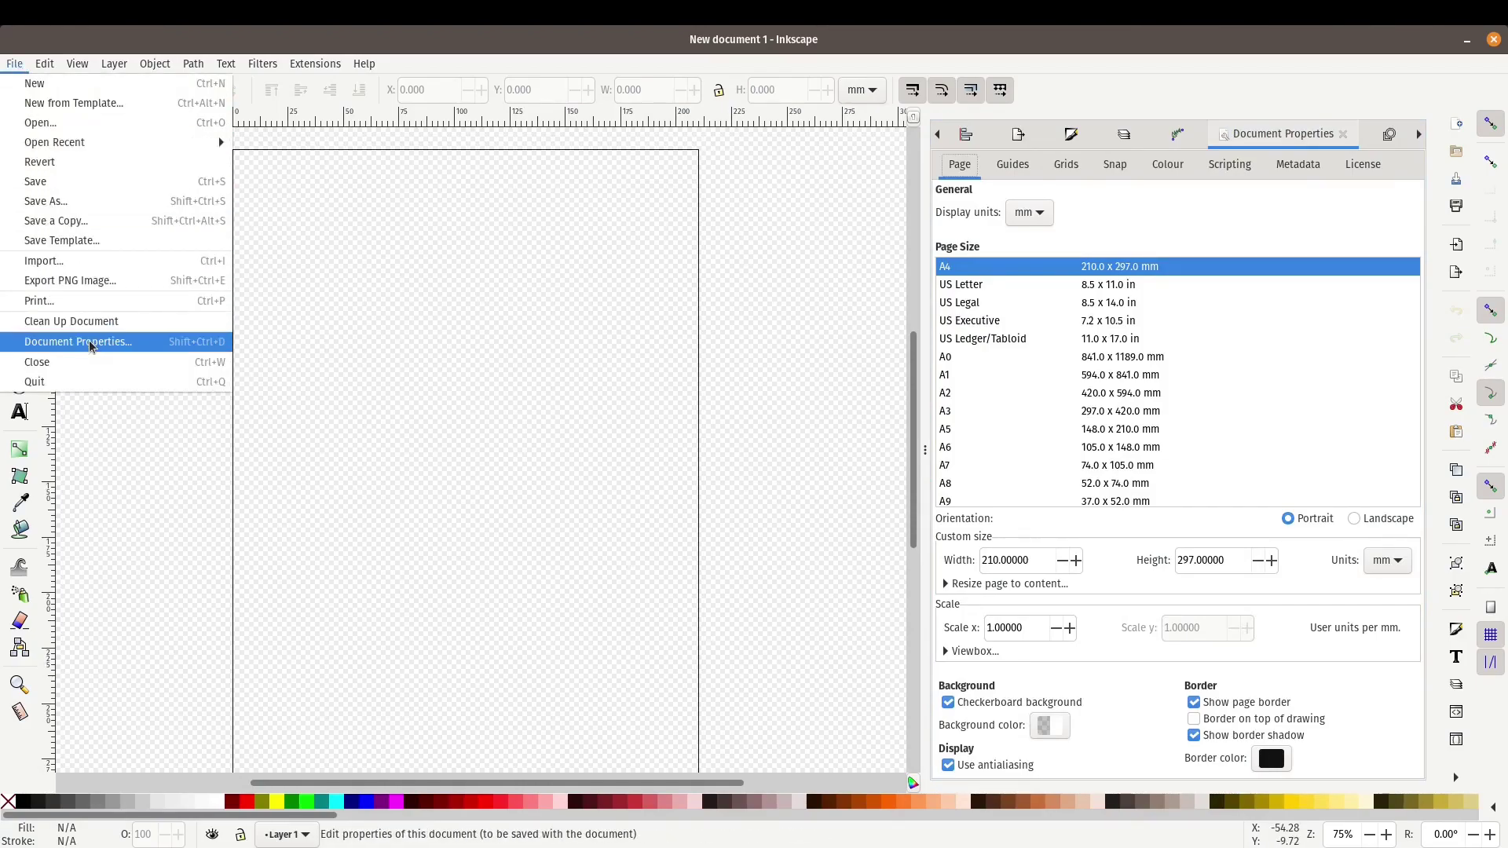
left_click(202, 349)
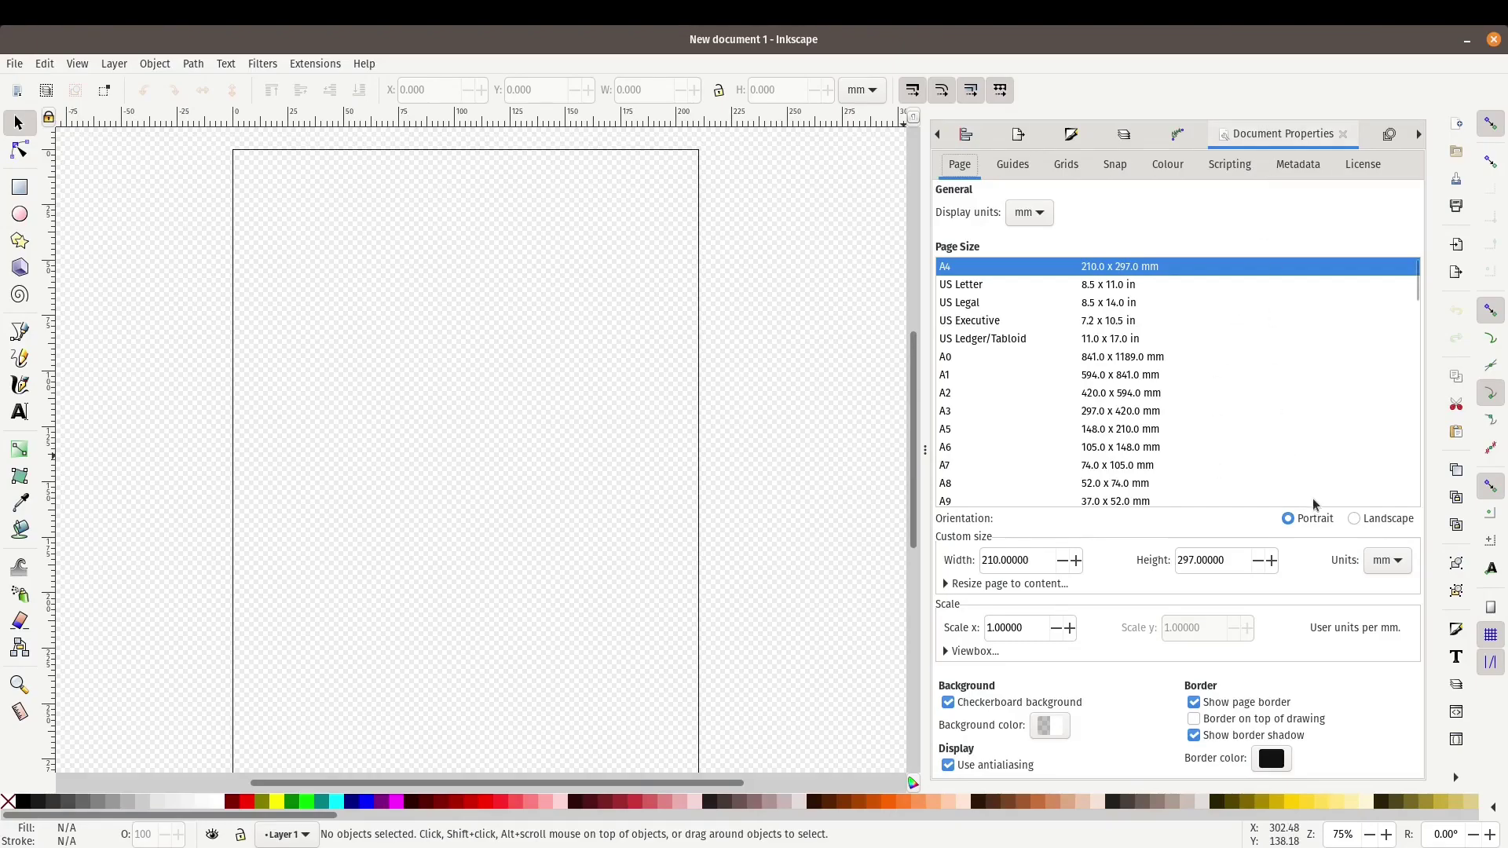
- Set the page to landscape in px, width 1280 and height 720, and centre the view
left_click(1352, 522)
left_click(1383, 561)
left_click(1390, 586)
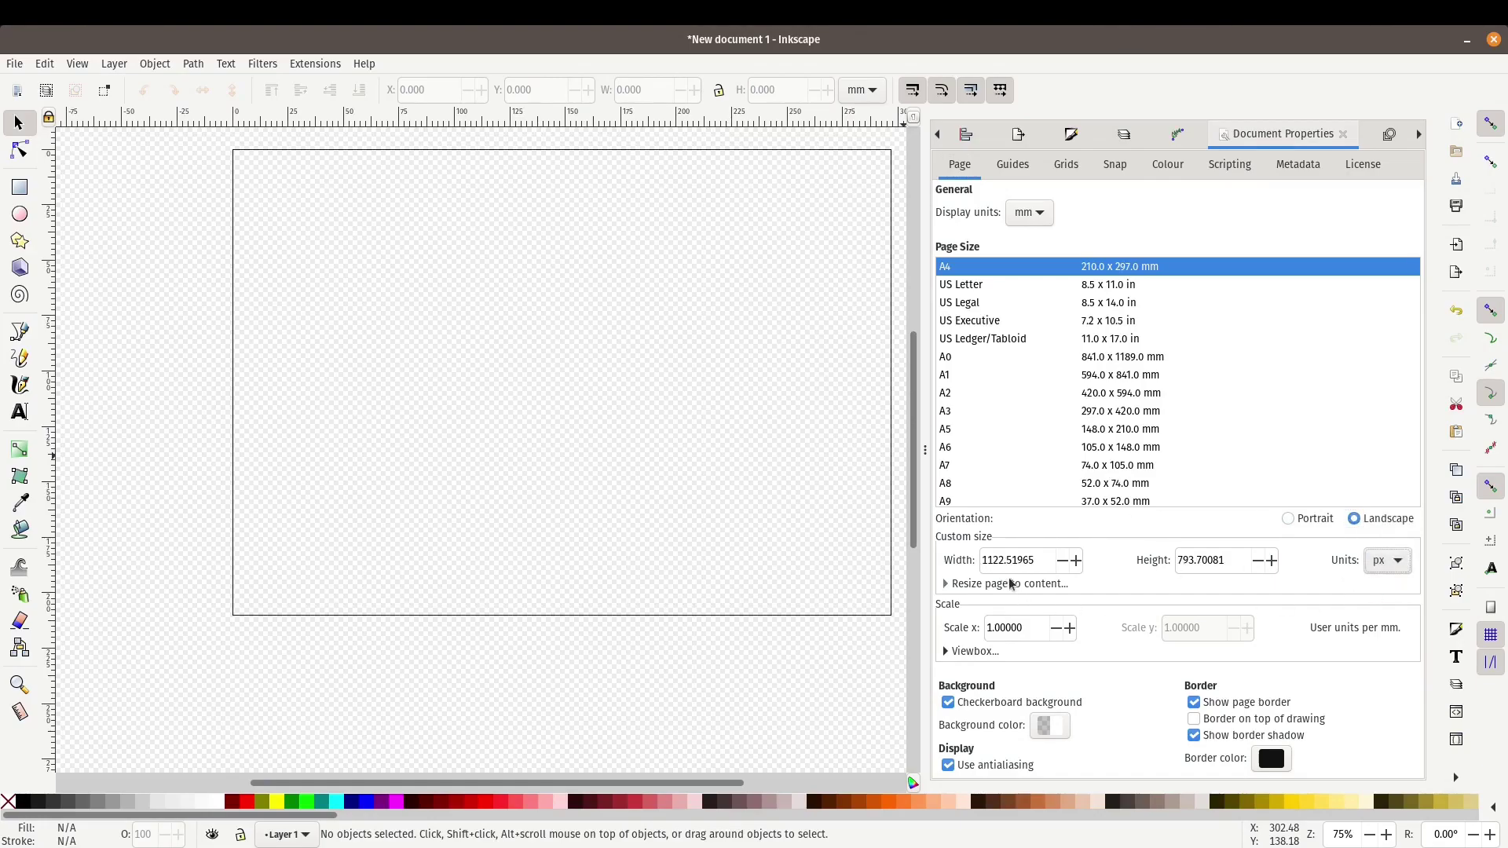
double_click(990, 560)
type("1280")
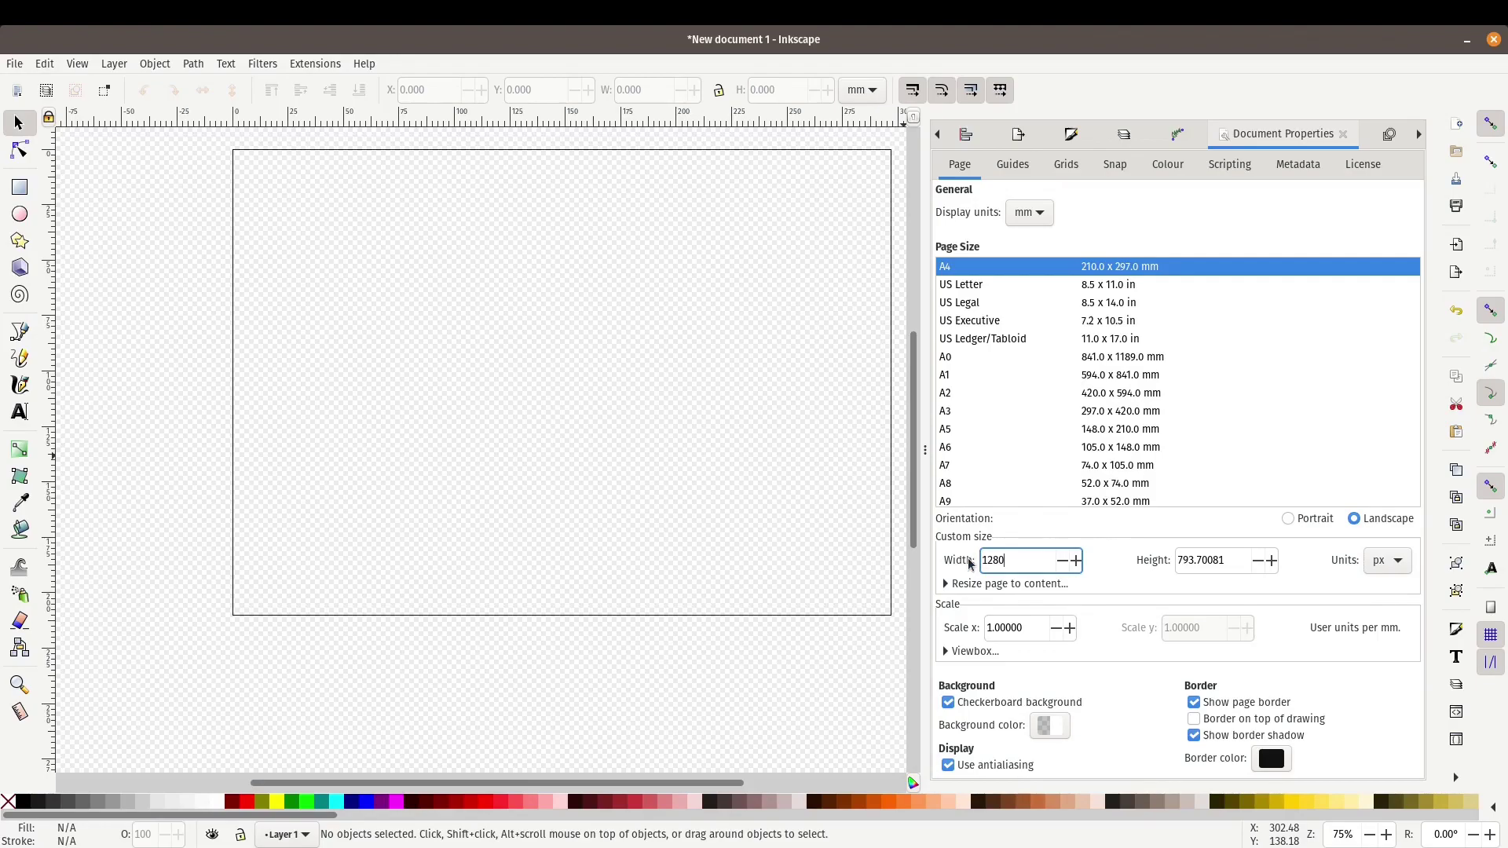
key("Tab")
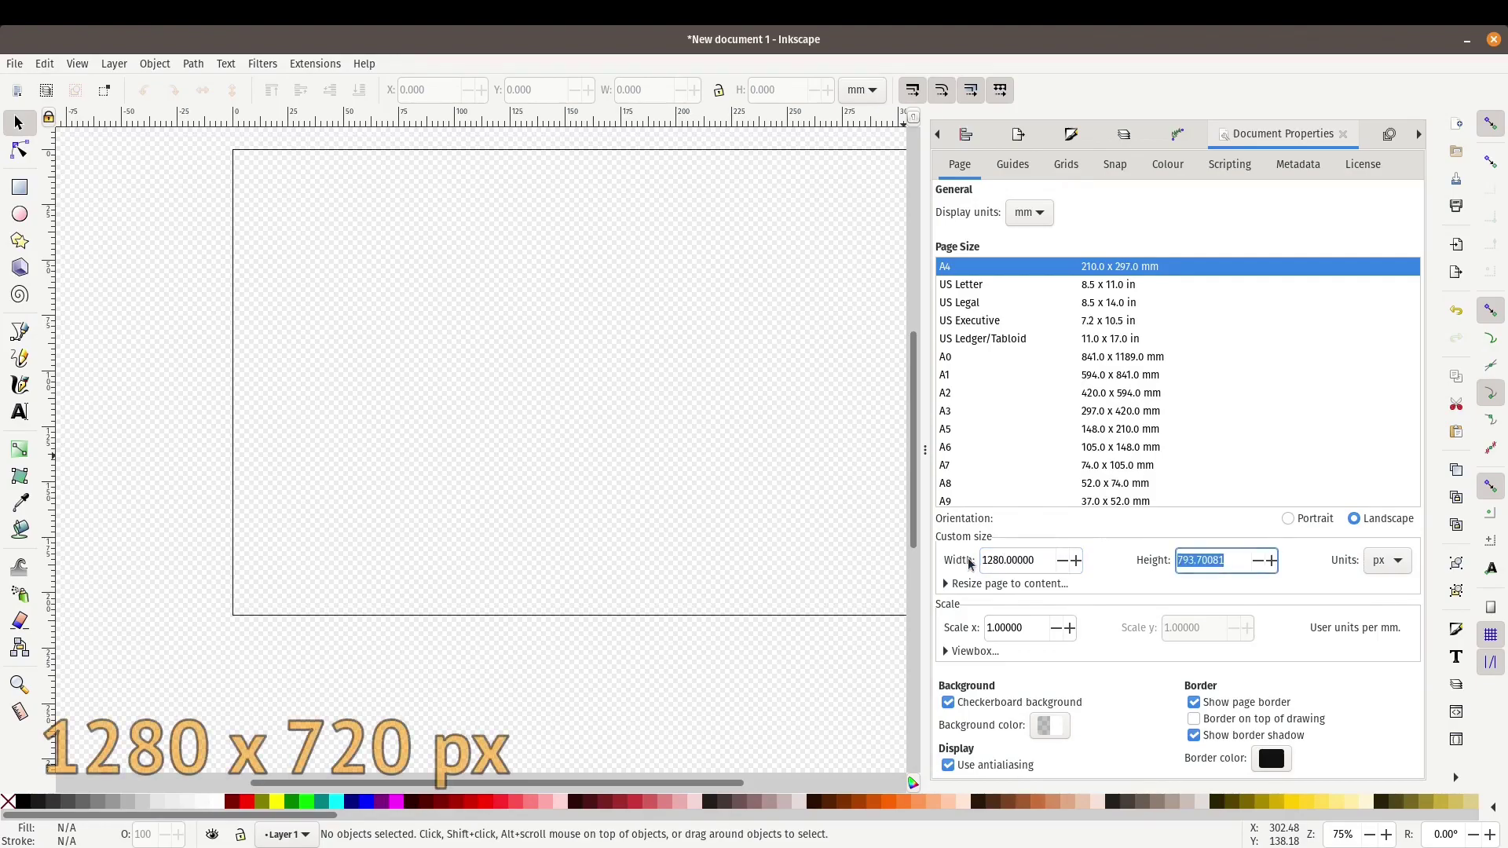
type("720")
key("Return")
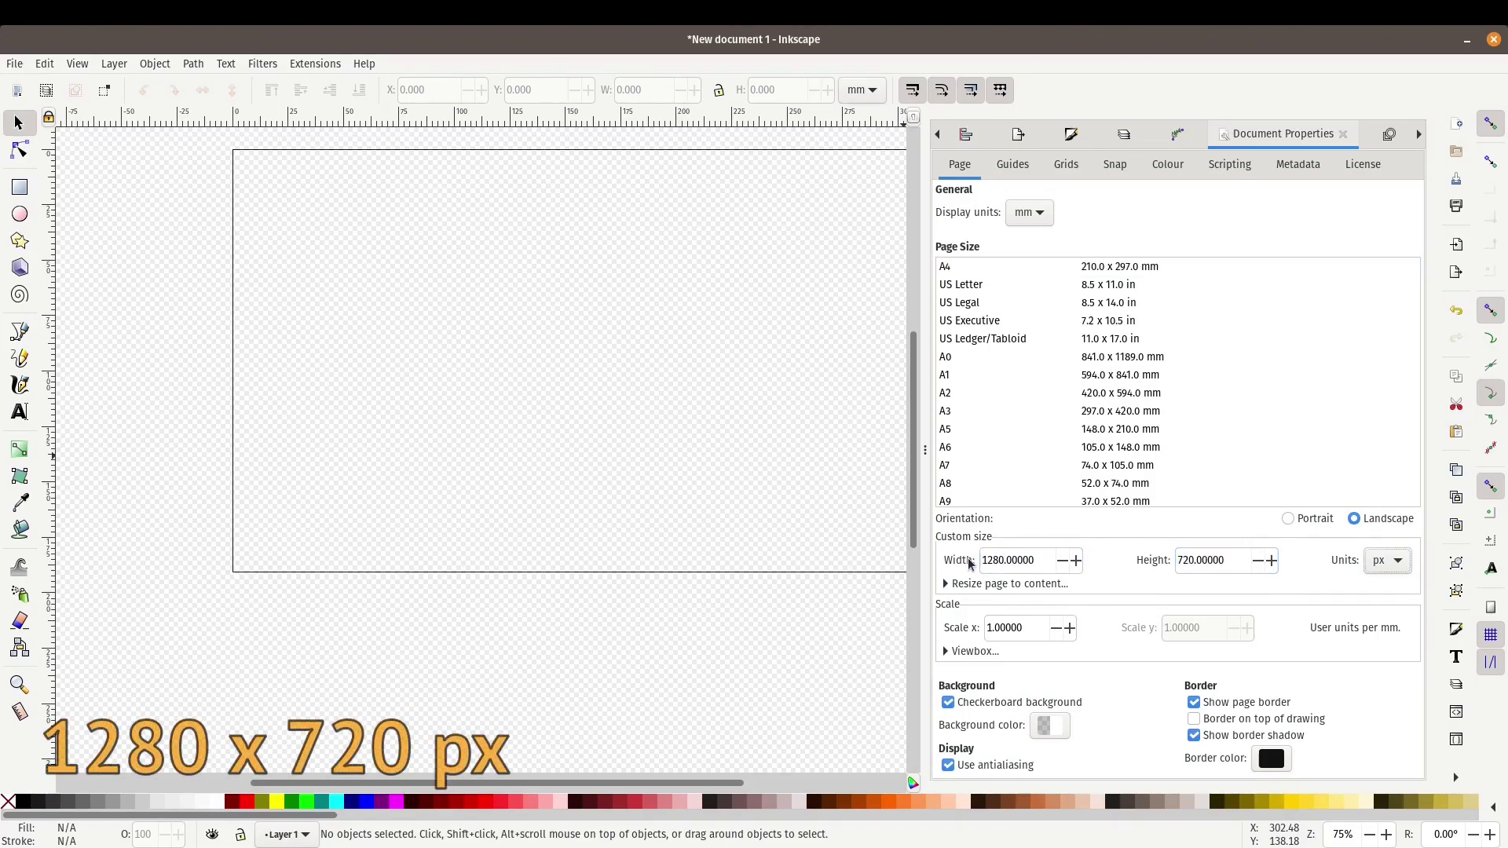
scroll(609, 471, "right", 4)
scroll(531, 493, "up", 1)
left_click_drag(532, 492, 542, 498)
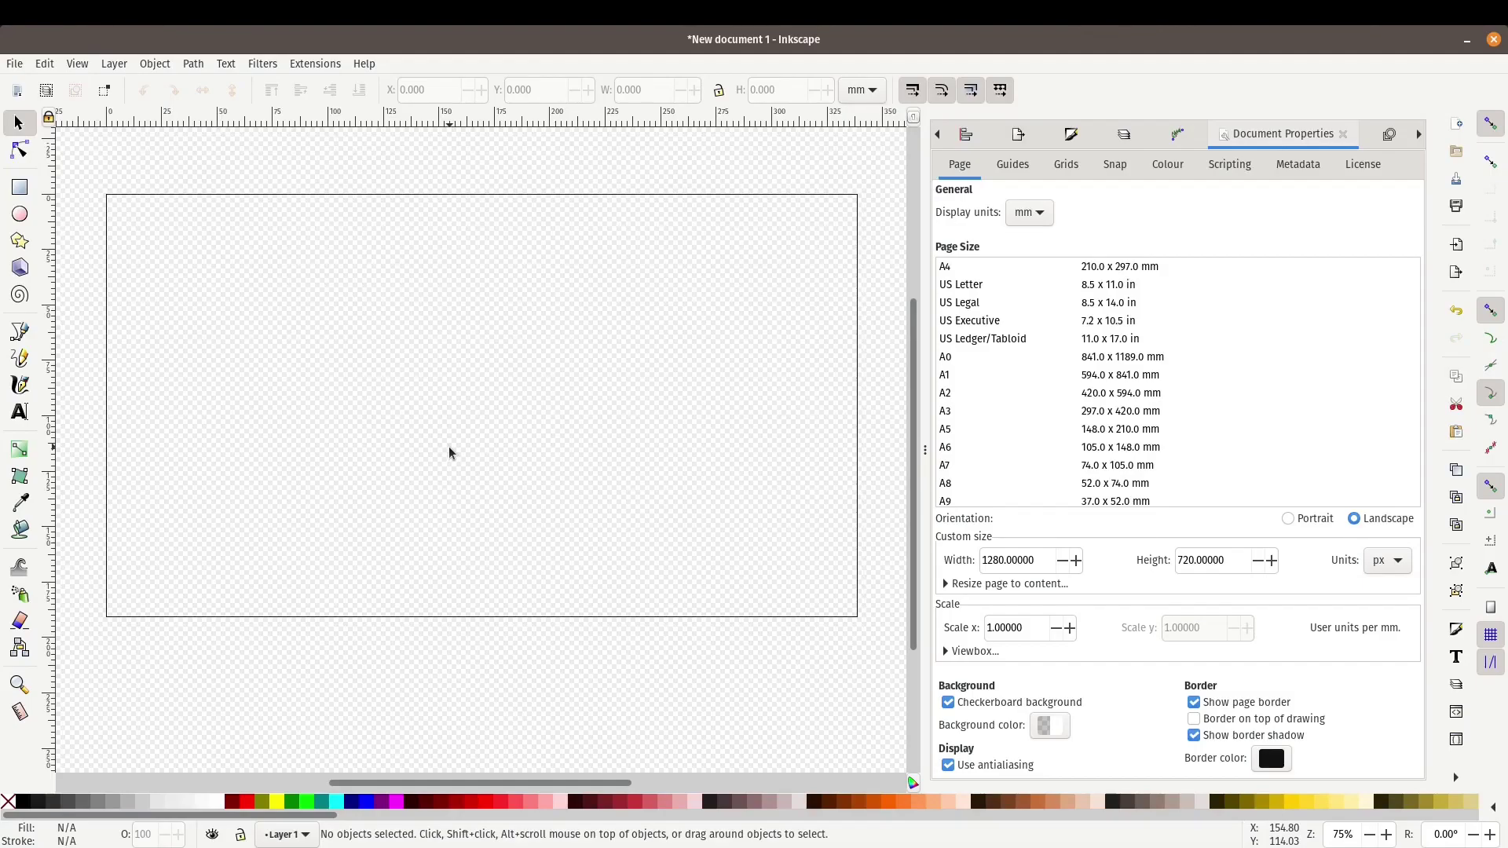
- Draw a wide rectangle across the page's upper part and remove its outline
left_click(19, 187)
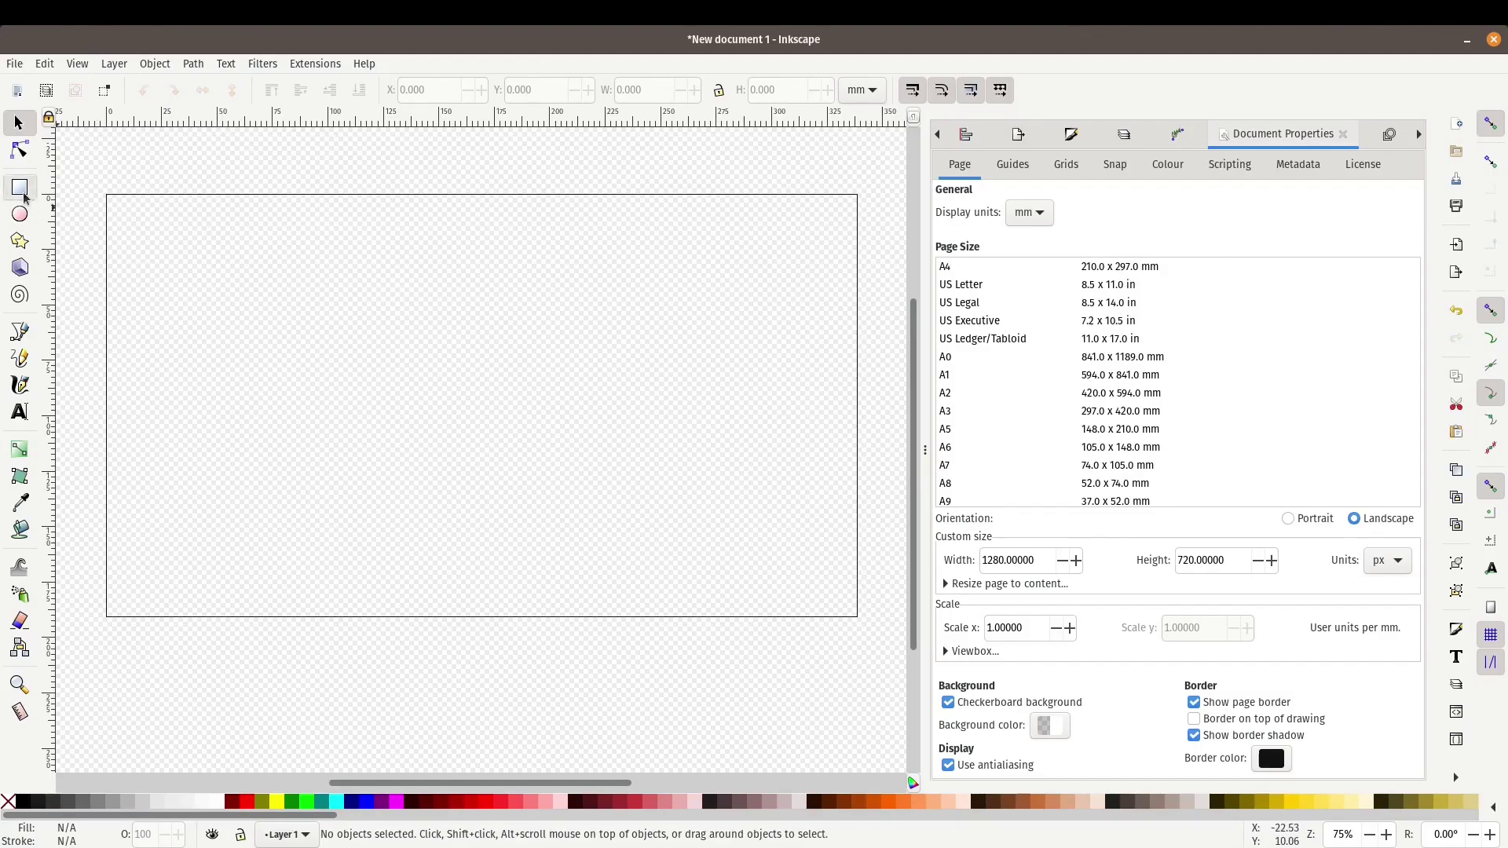
mouse_move(127, 216)
left_mouse_down()
mouse_move(540, 381)
mouse_move(827, 452)
left_mouse_up()
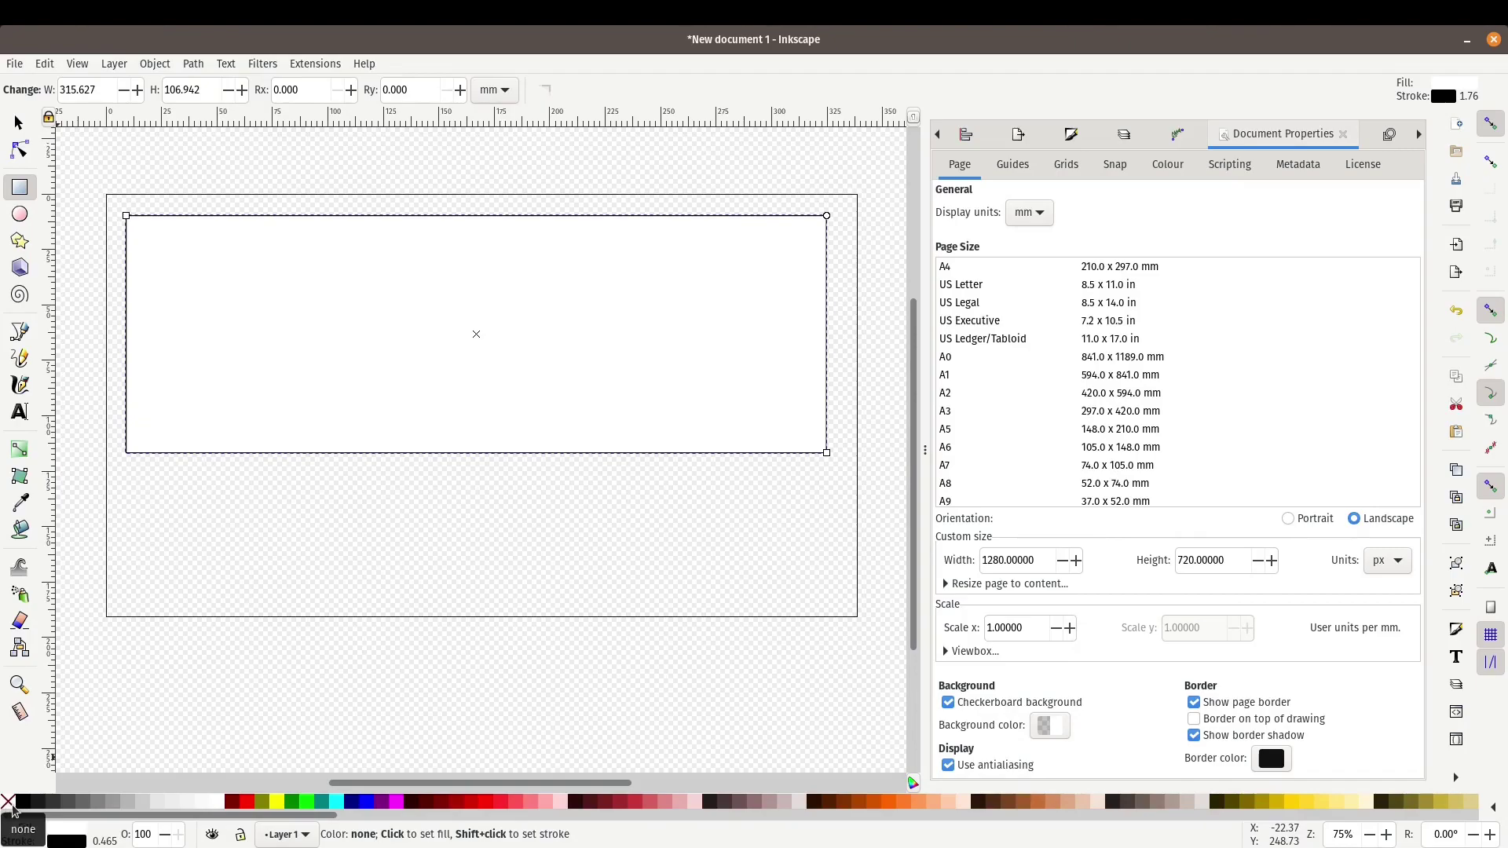
key("shift")
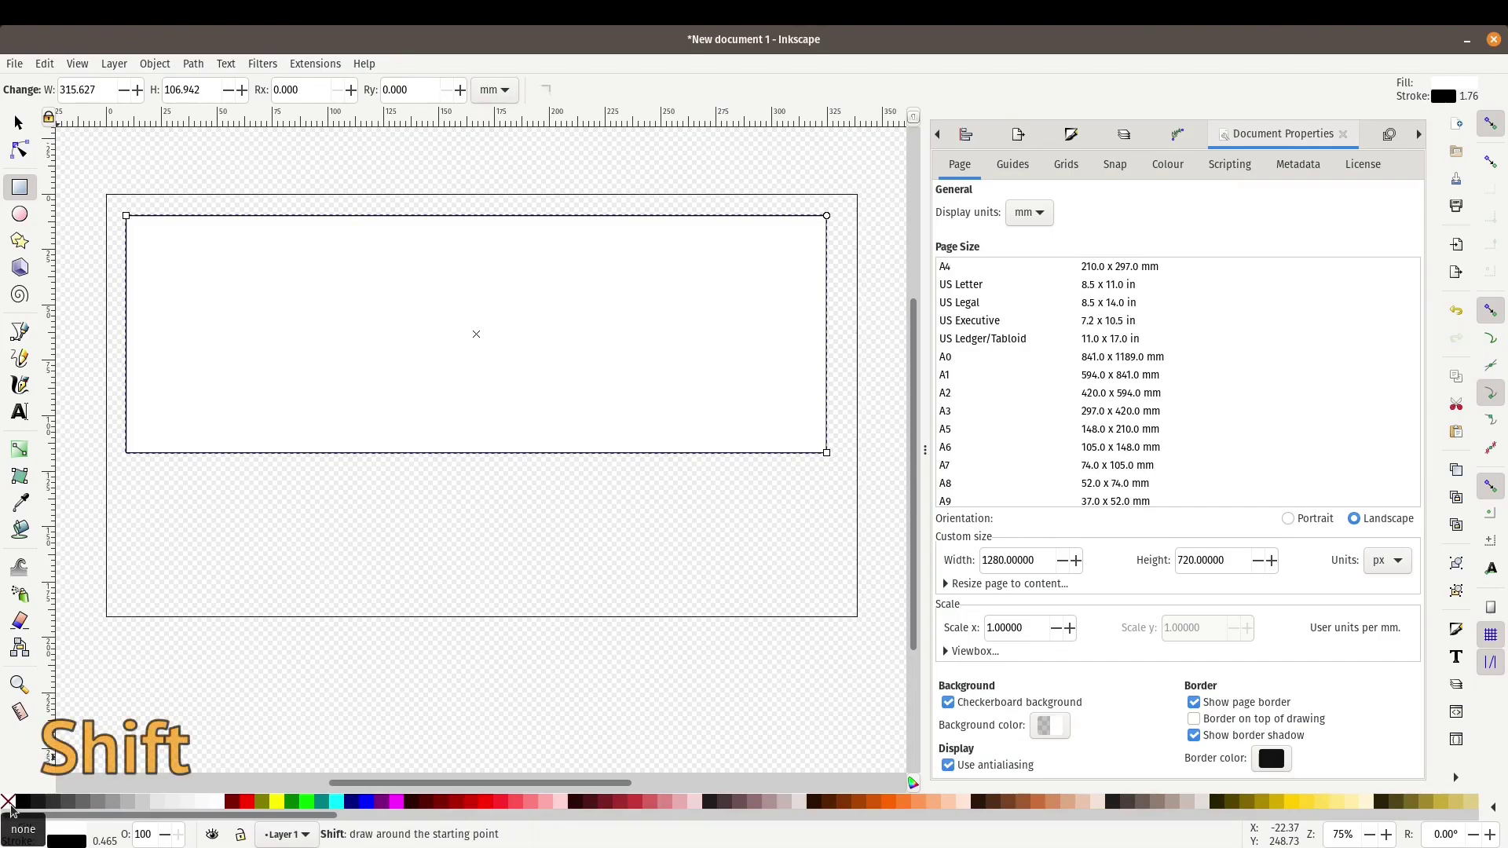
left_click(11, 809, "shift")
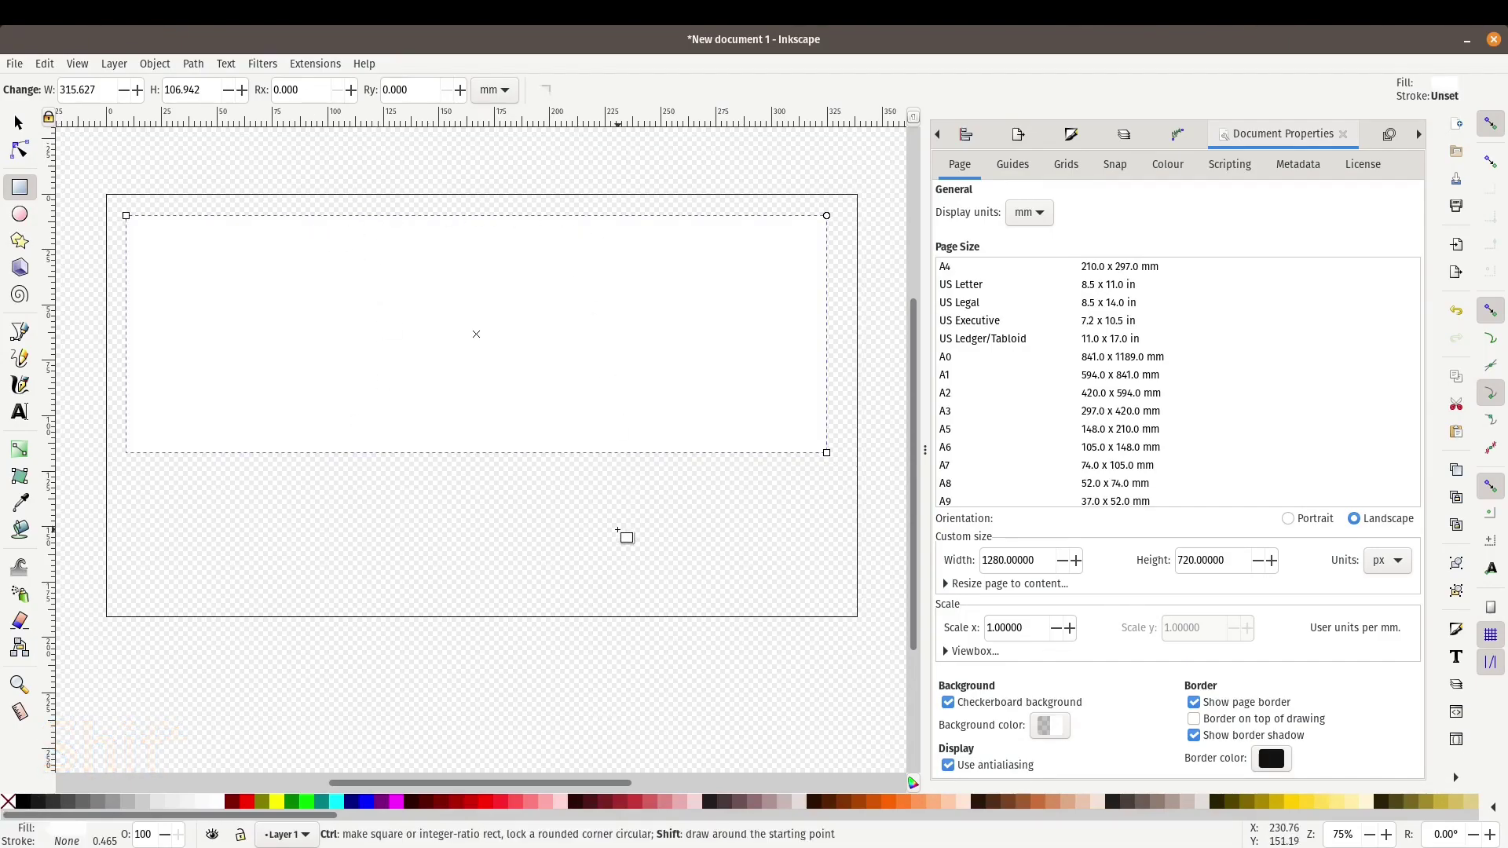
- Give the rectangle a pale pink fill (ffd5d5ff) and deselect it
key("ctrl+shift+f")
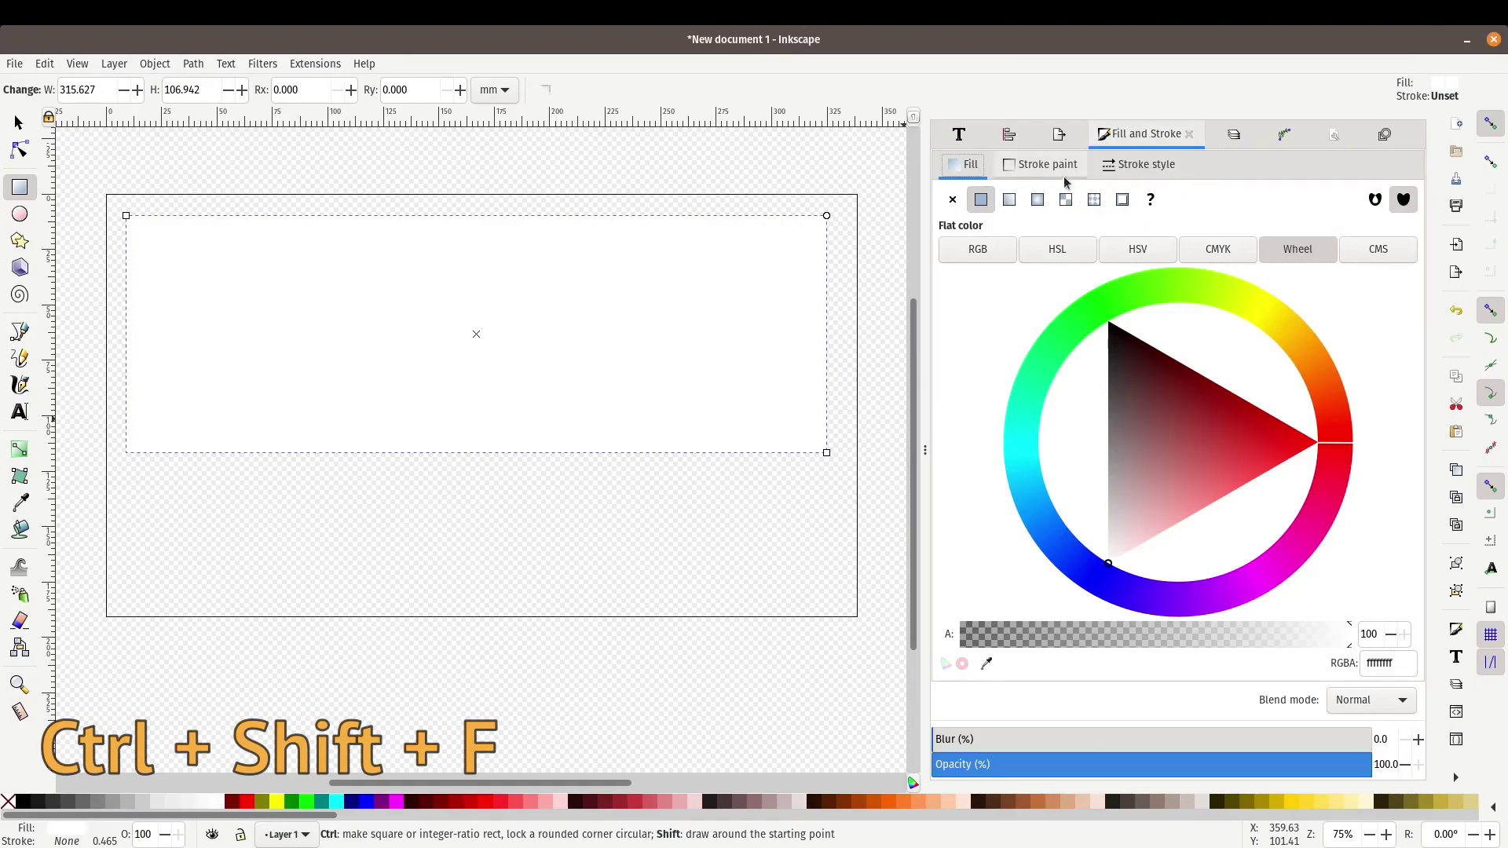
left_click(1029, 167)
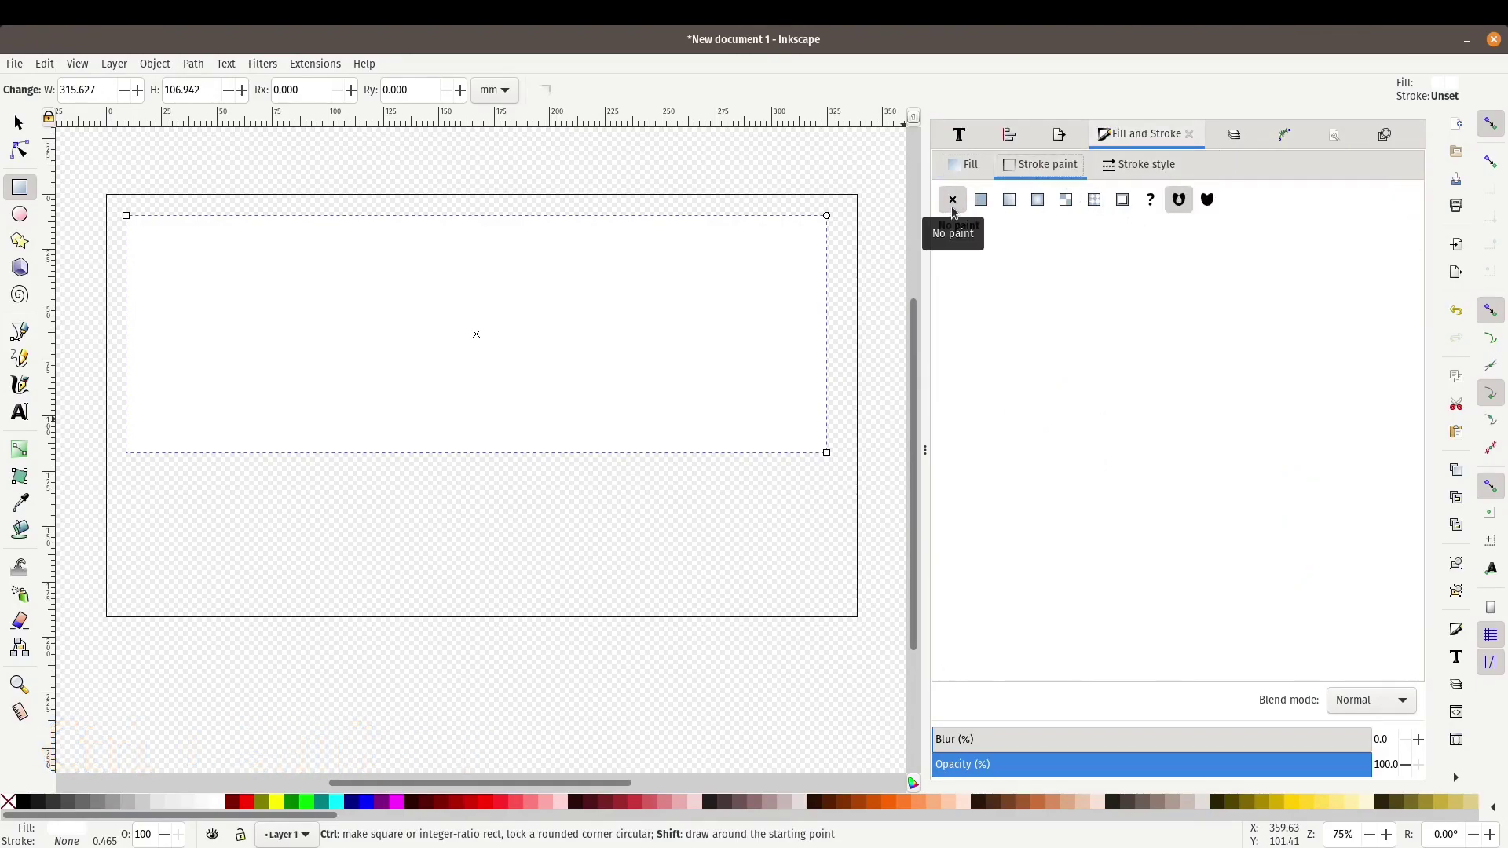
left_click(966, 164)
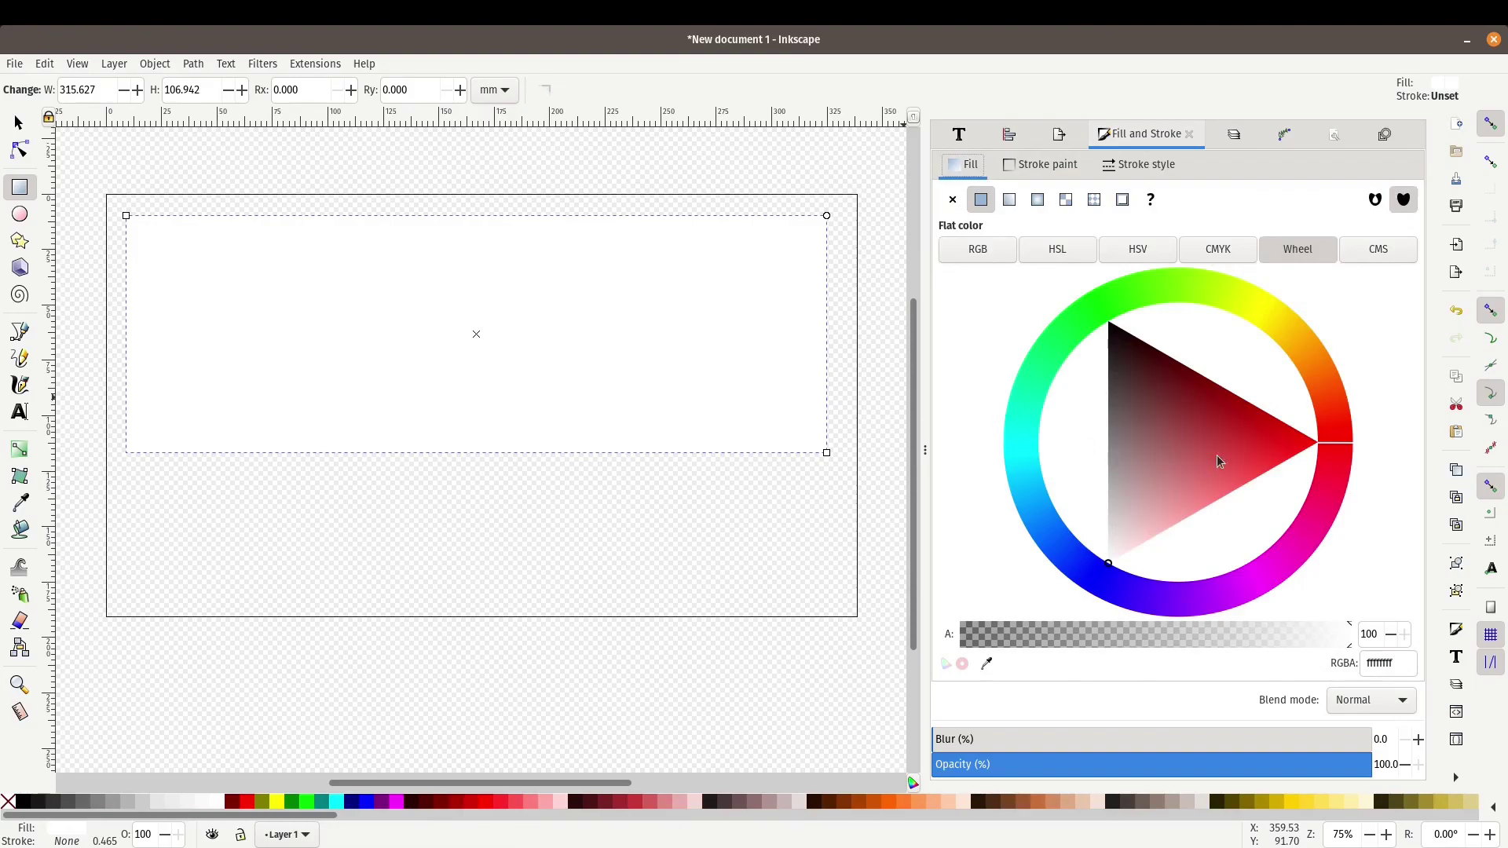
left_click(1129, 583)
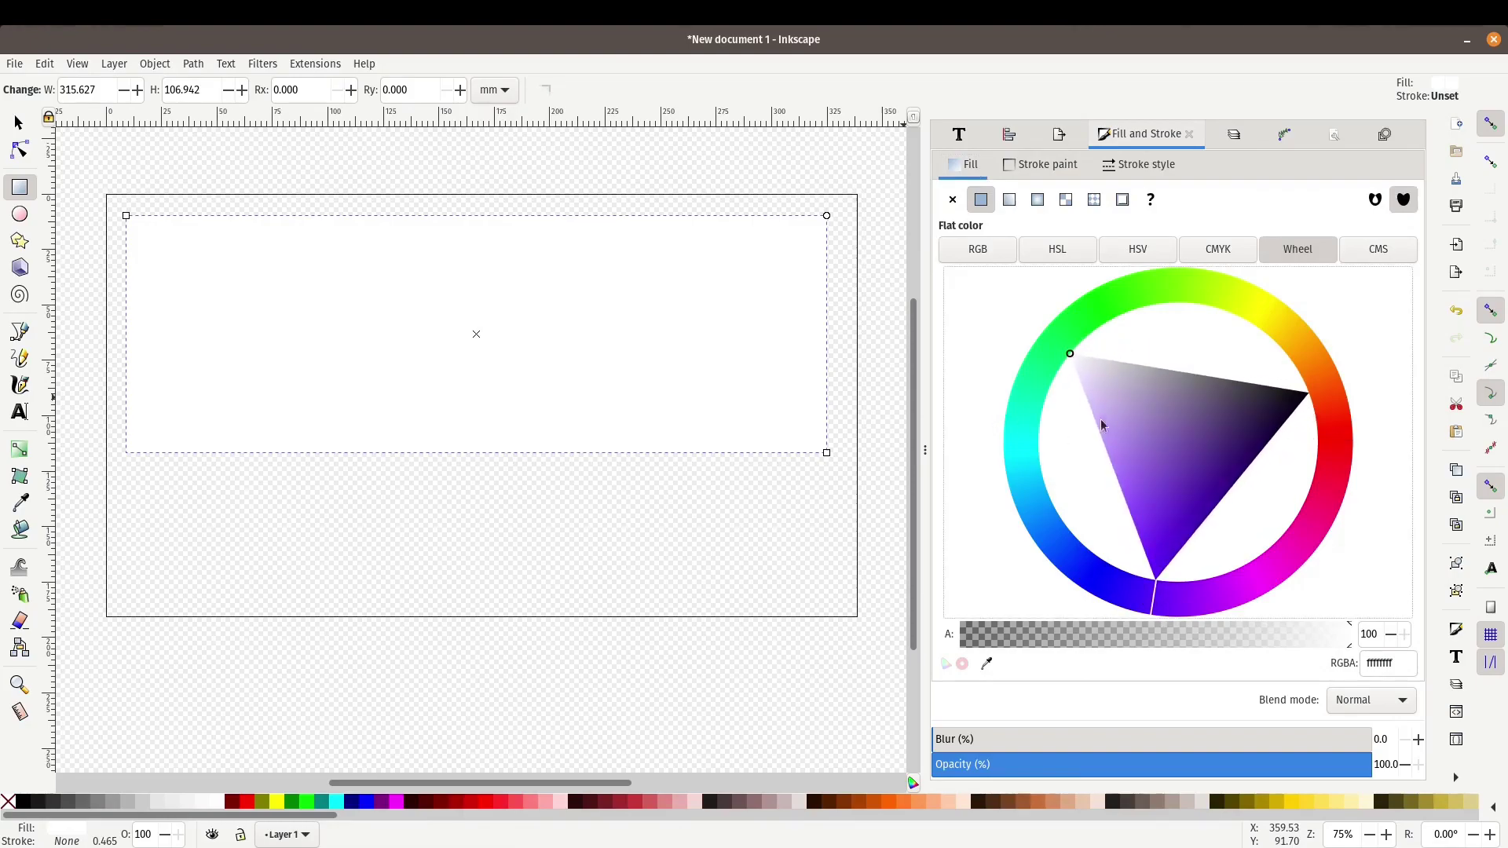
left_click_drag(1070, 352, 1136, 393)
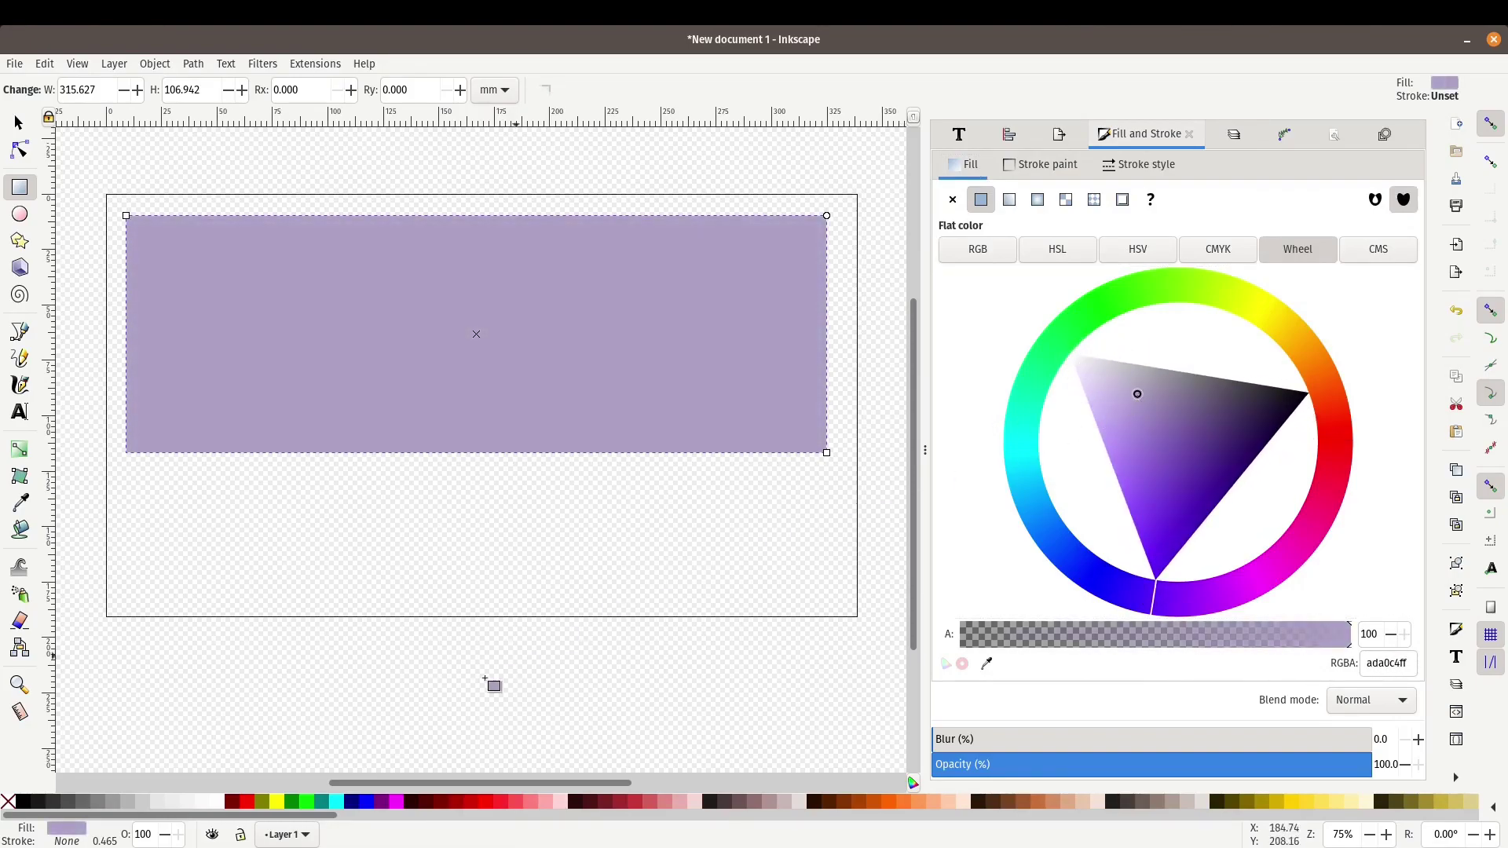
left_click(507, 802)
left_click(559, 802)
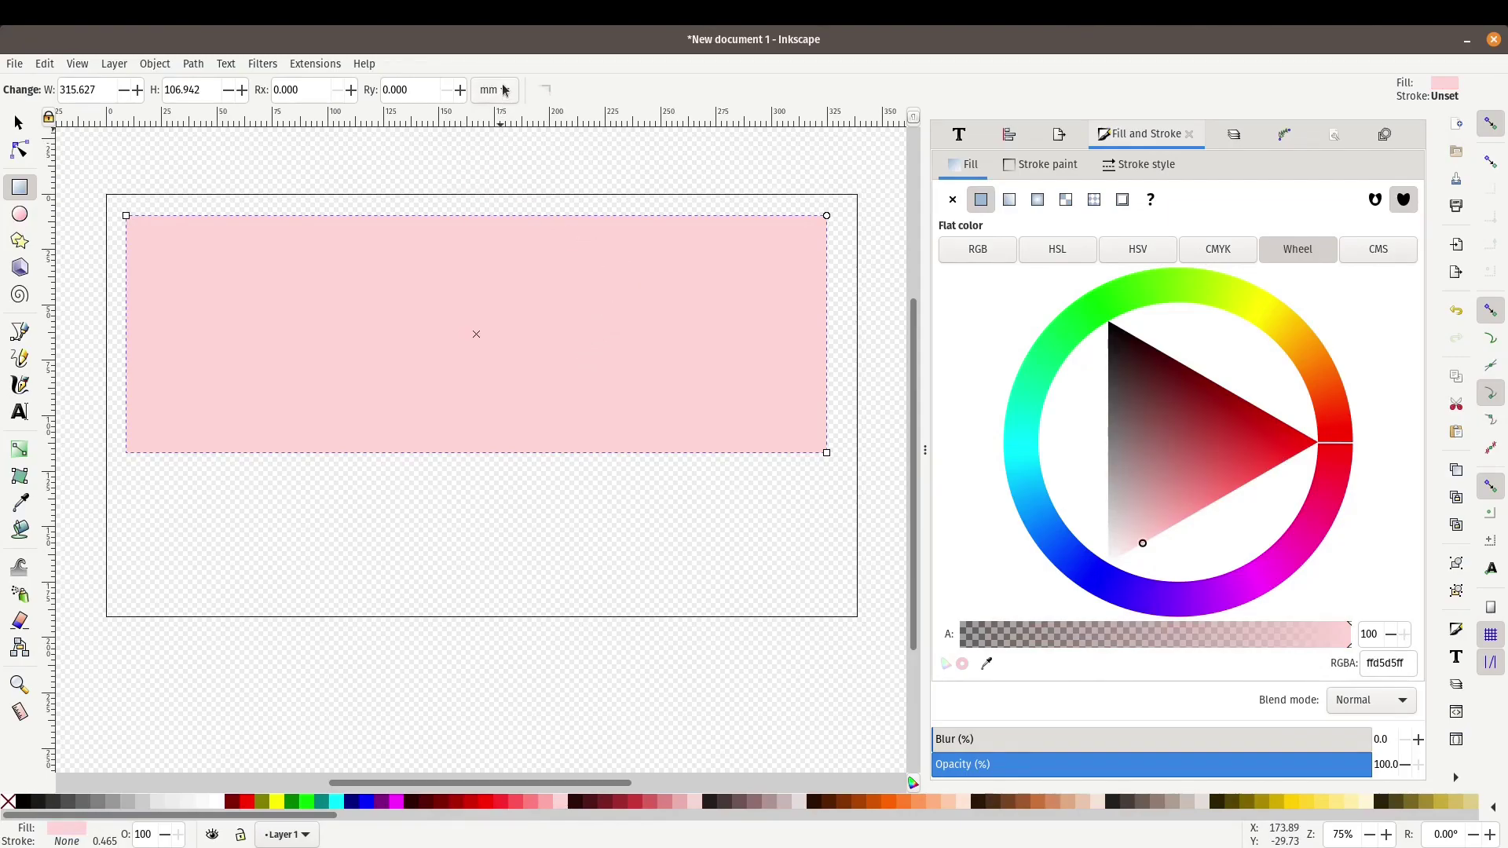
left_click(516, 171)
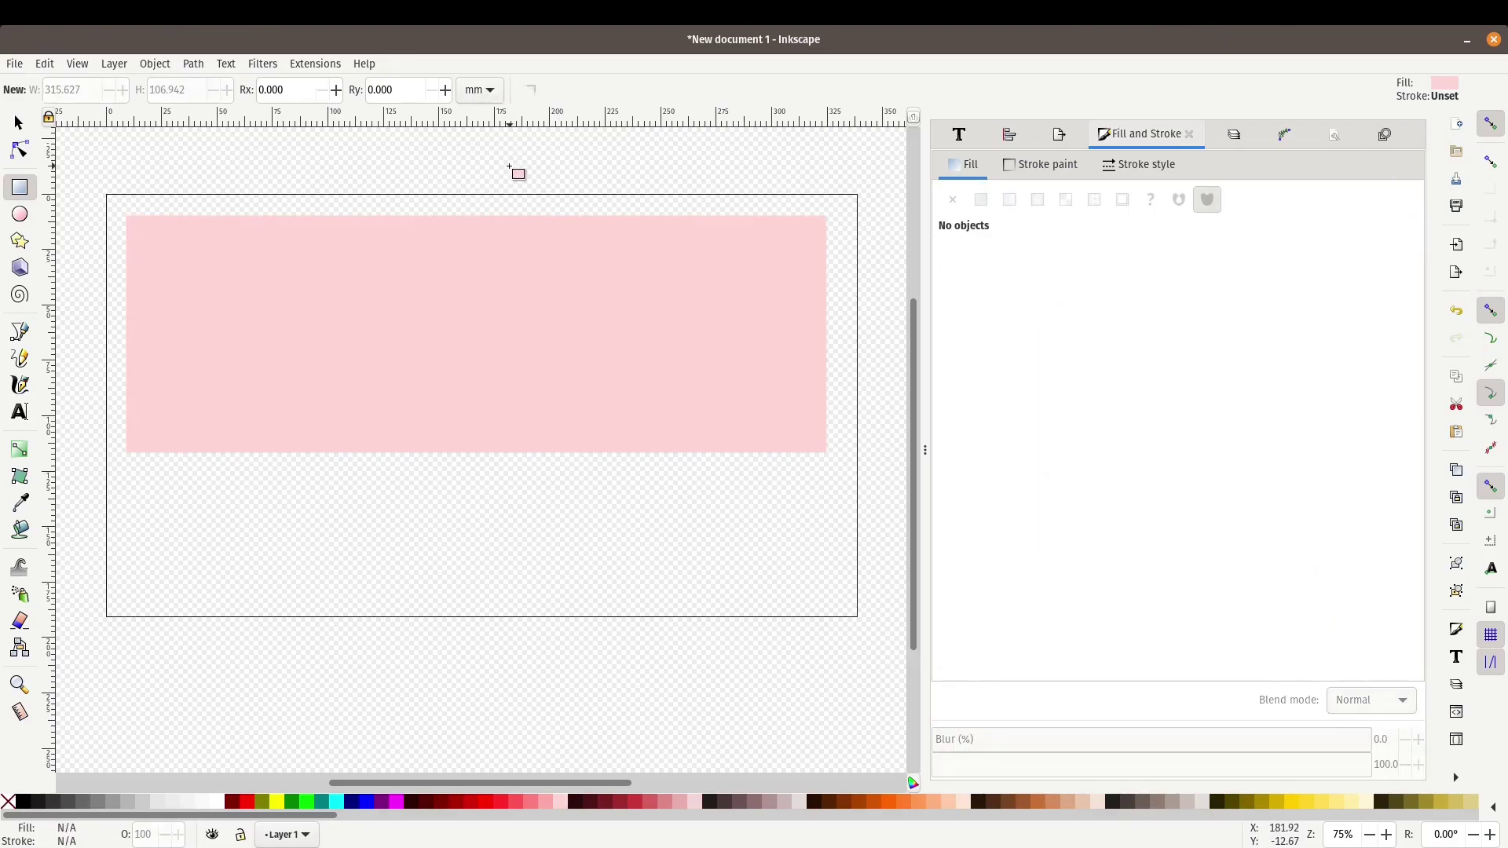
- Select the pink rectangle and set its toolbar size in px to W 1280, H 400
key("s")
key("Escape")
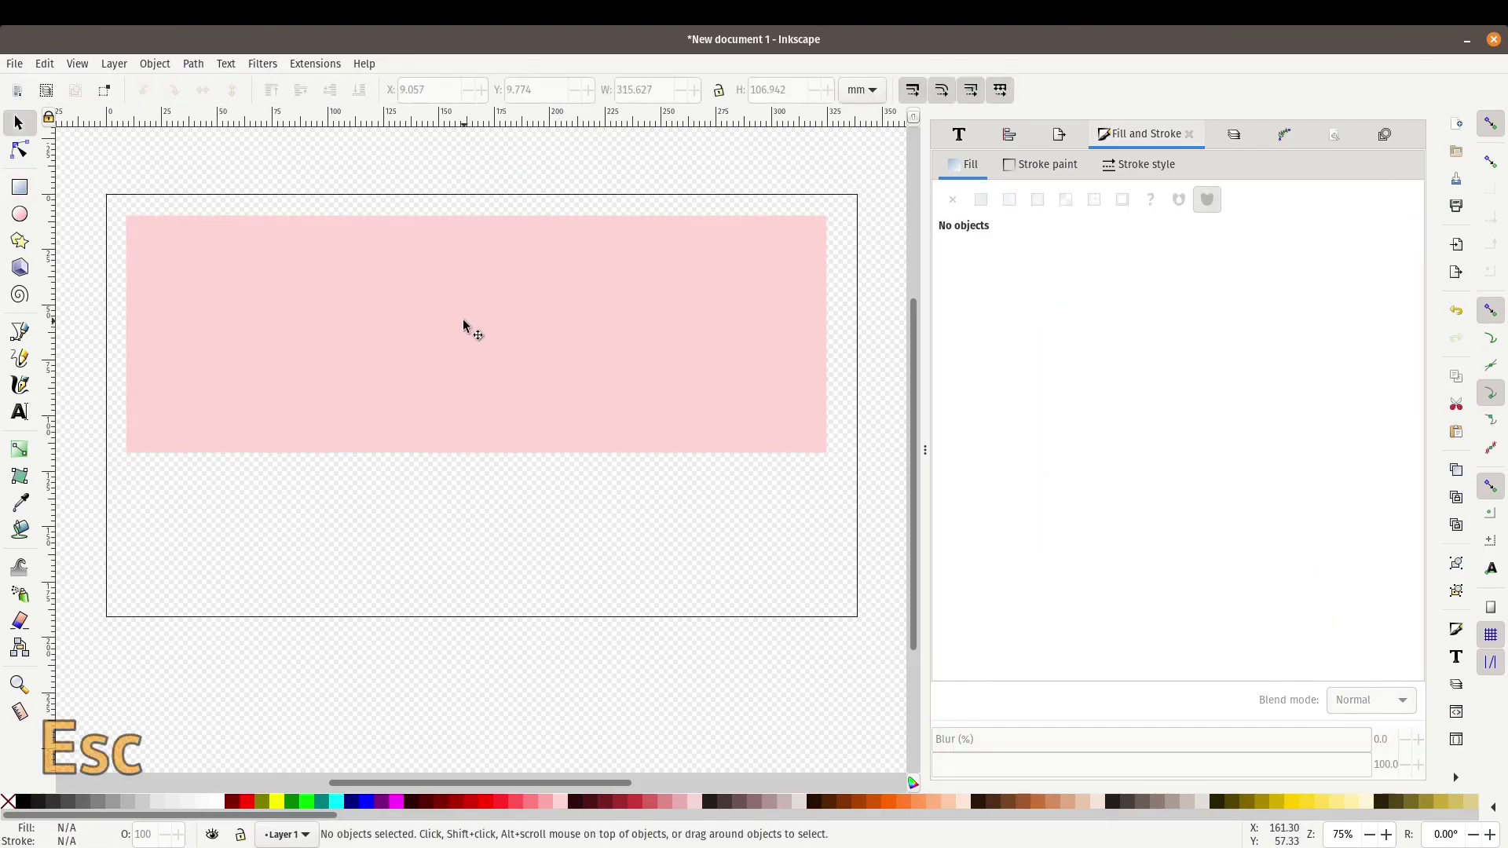
left_click(464, 326)
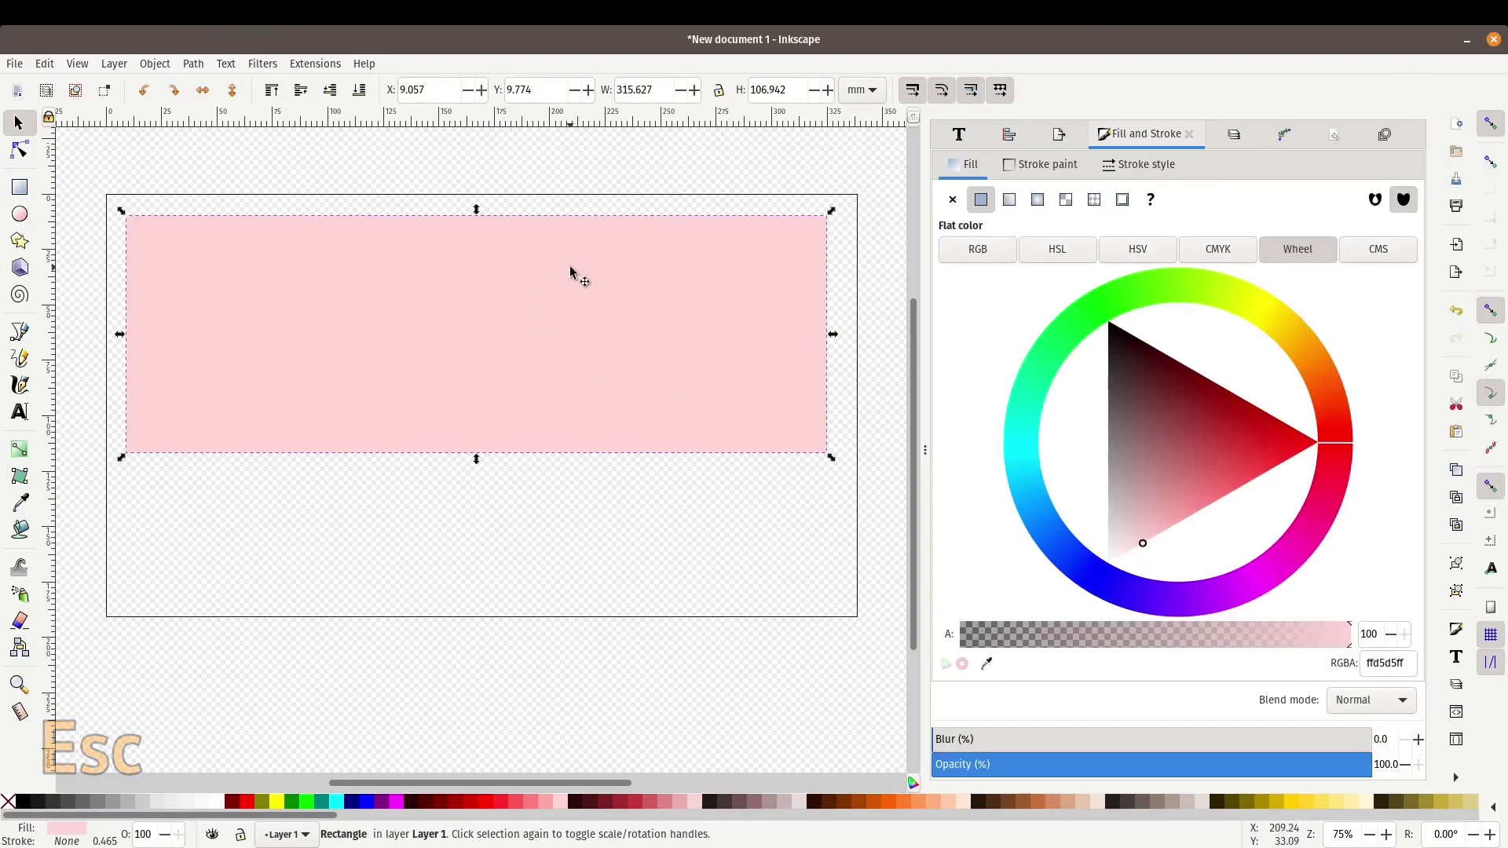
left_click(870, 93)
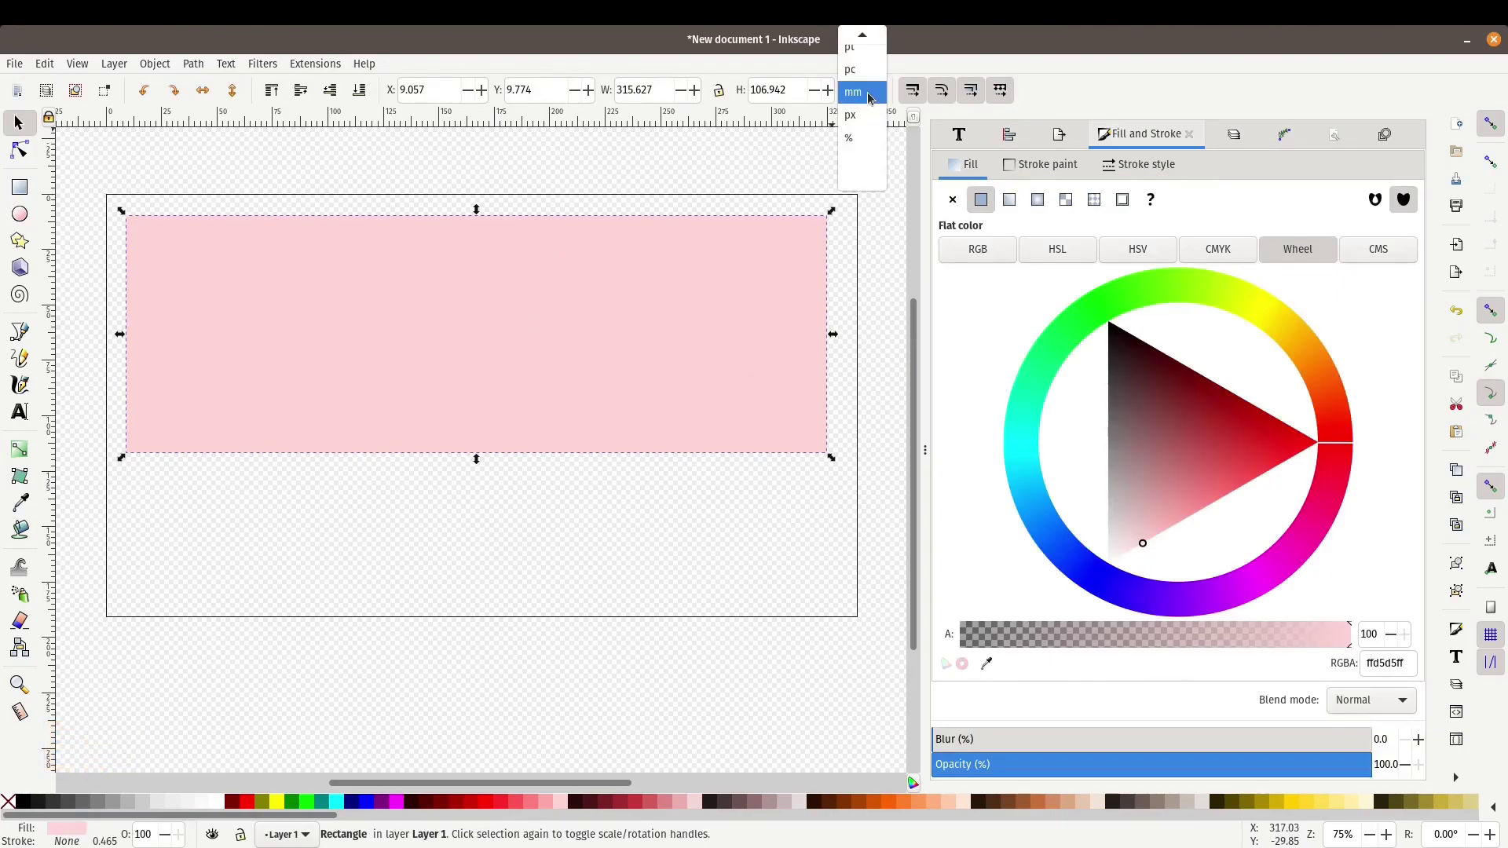
left_click(865, 116)
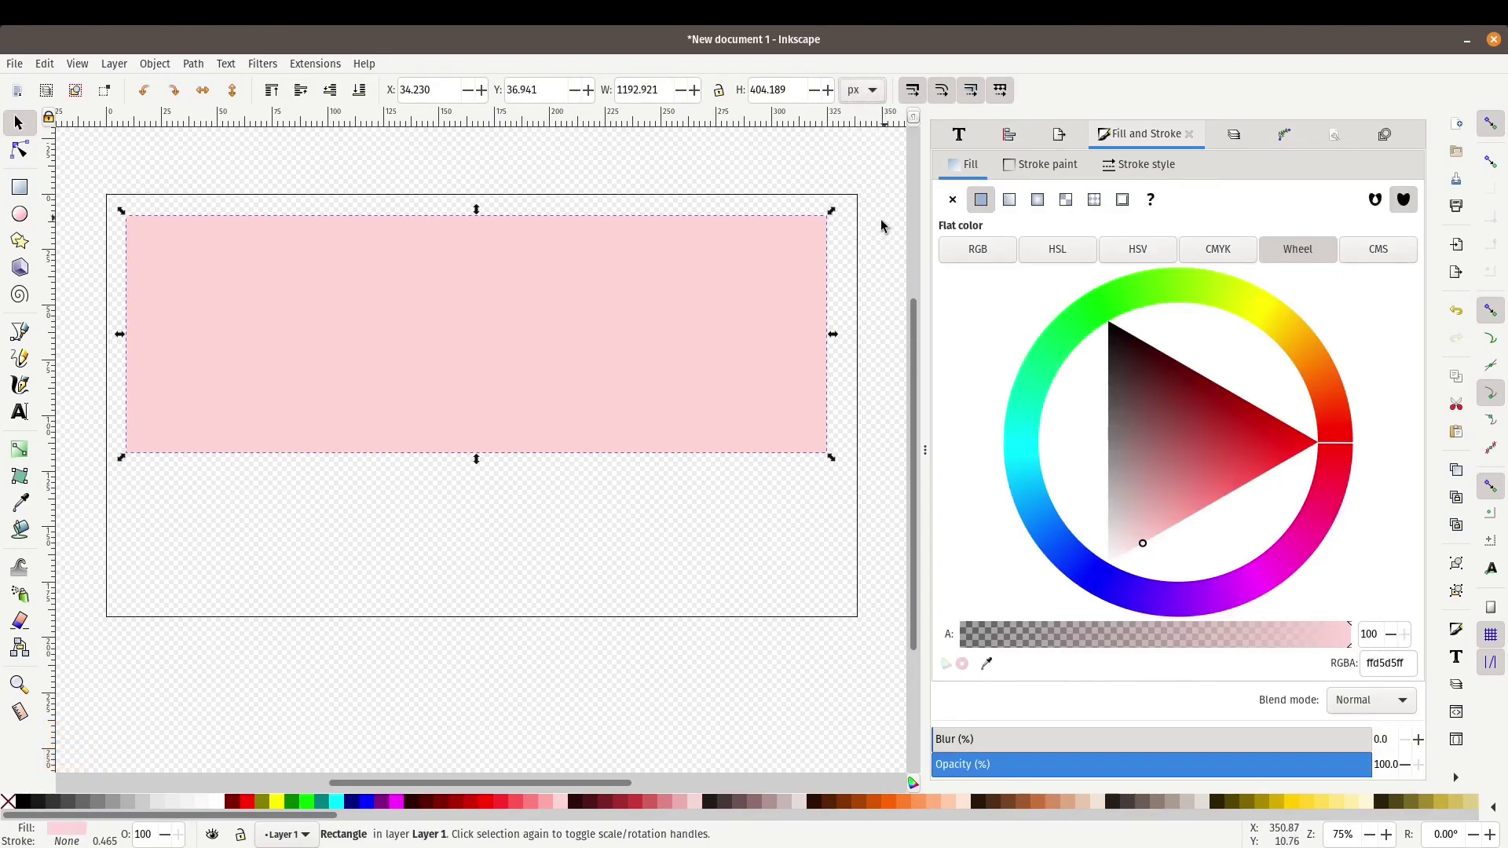
left_click(663, 89)
left_click_drag(664, 89, 609, 88)
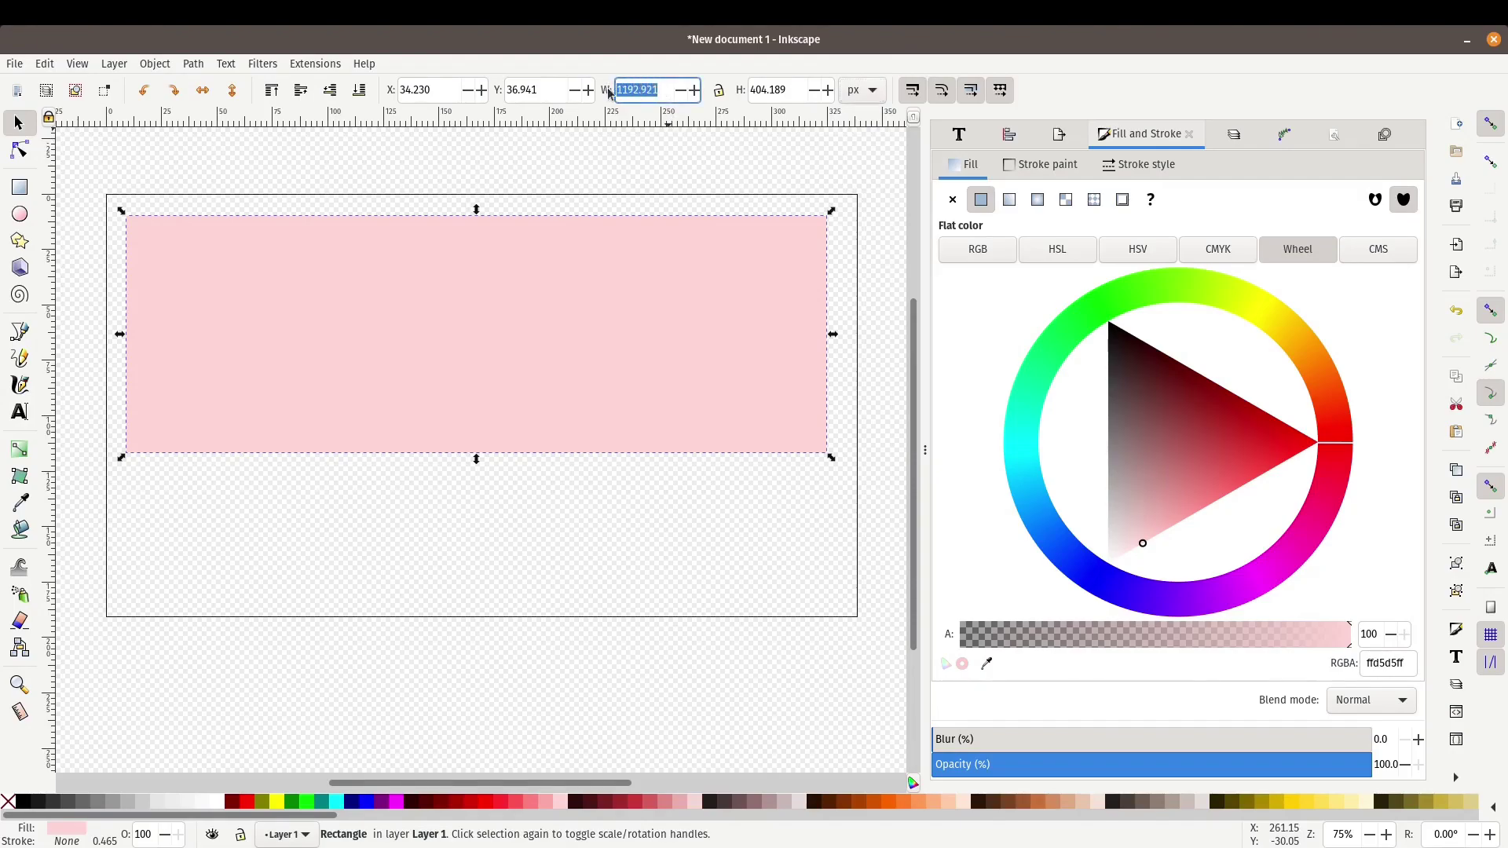
type("1280")
key("Tab")
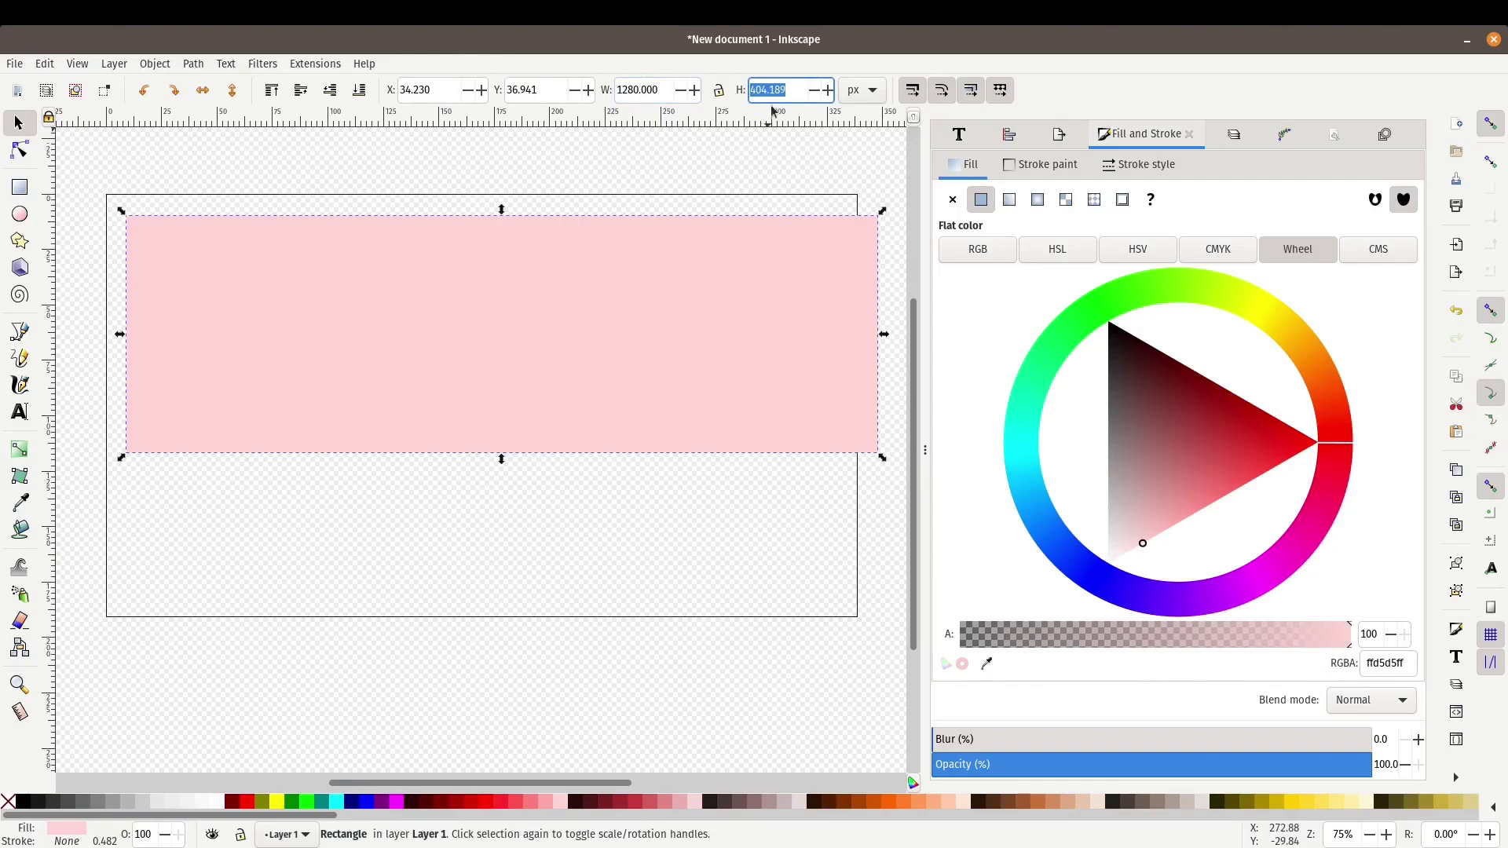
type("400")
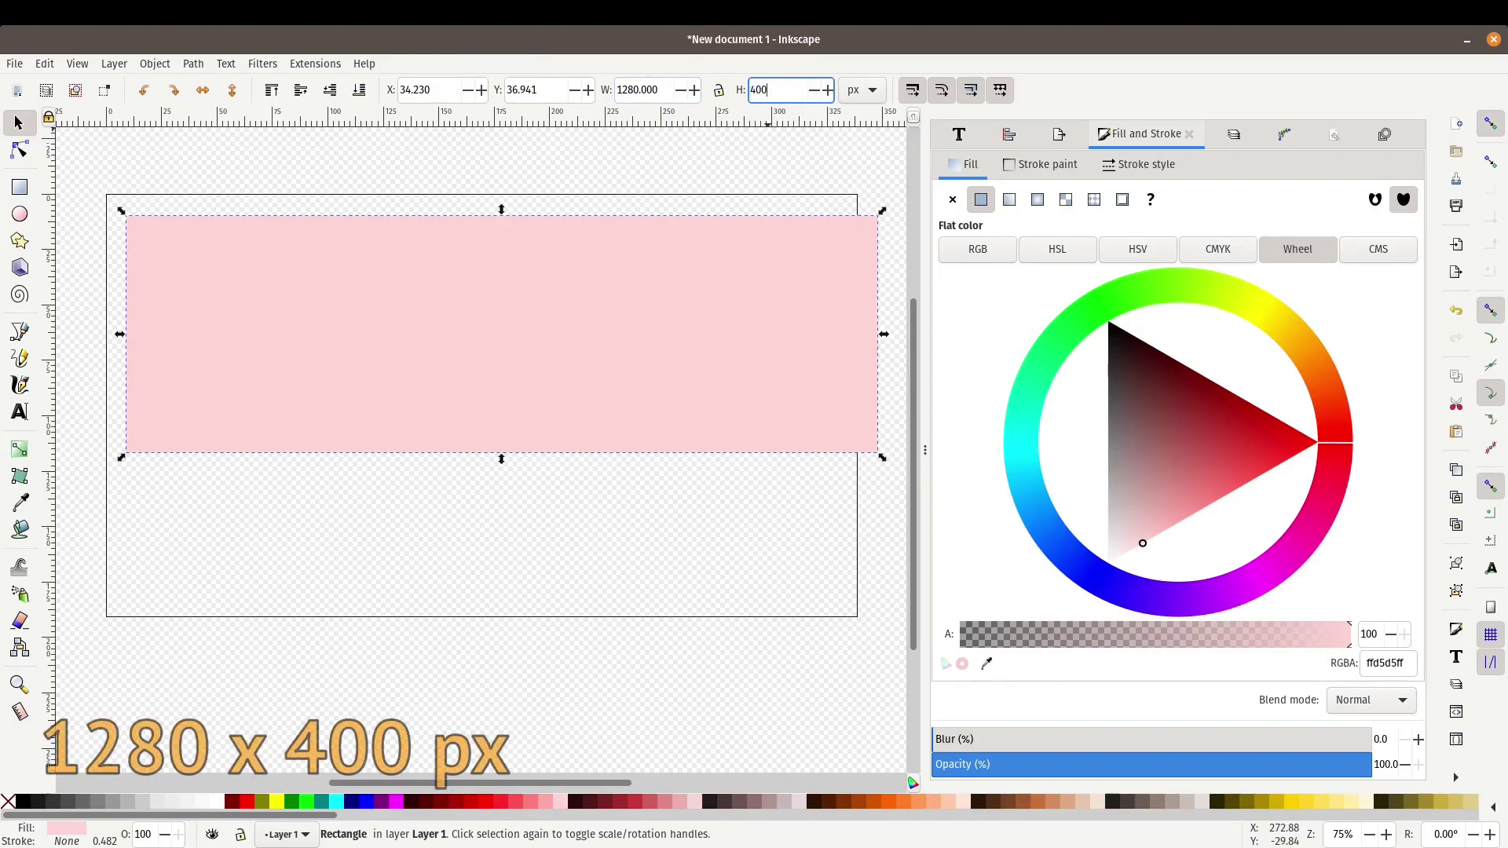
key("Return")
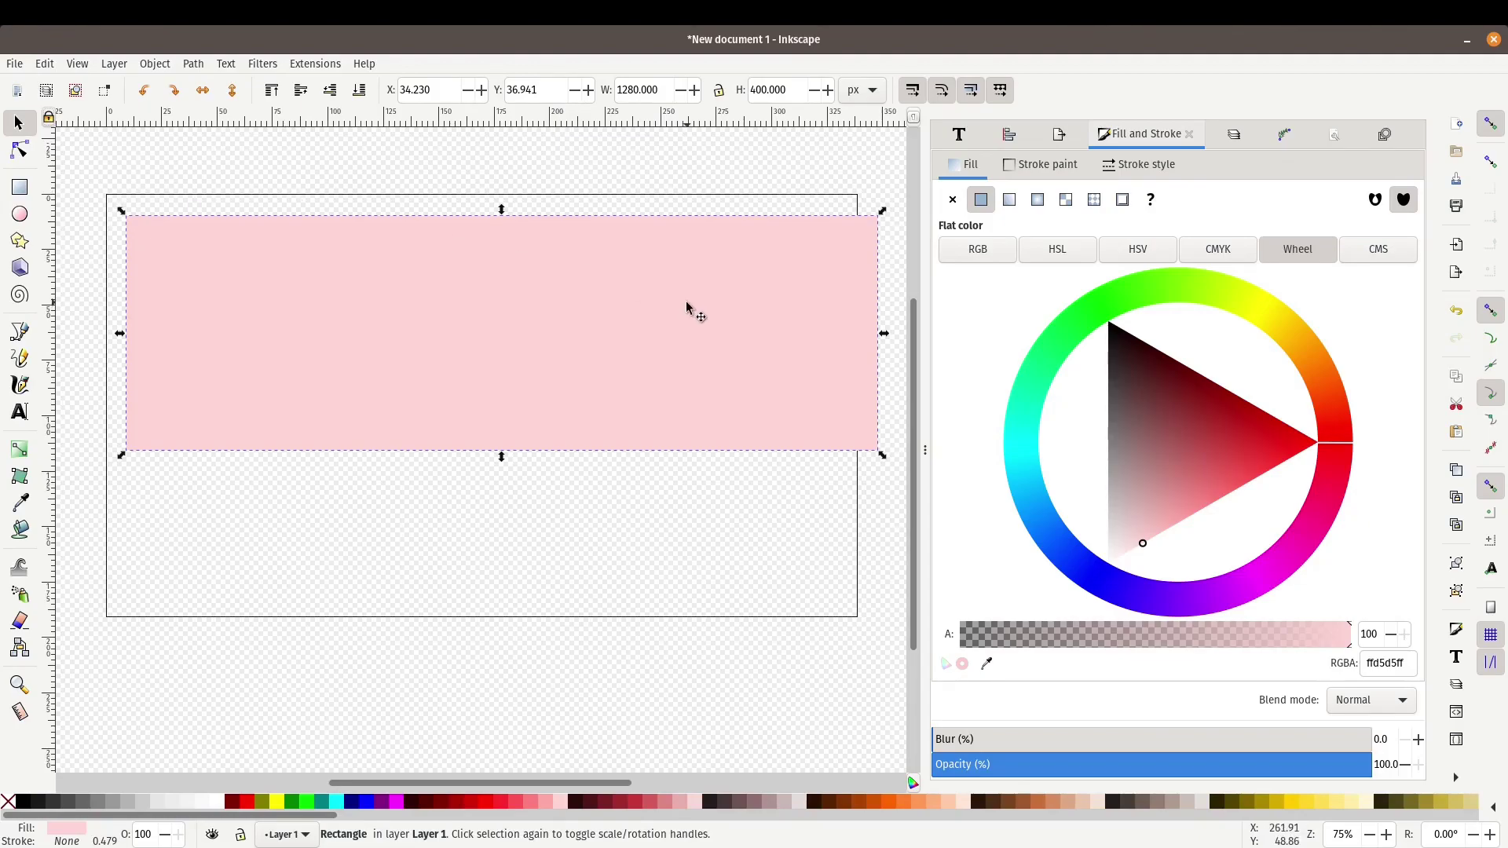
- Align the rectangle relative to the page, centred horizontally and flush with the top edge
key("ctrl+shift+a")
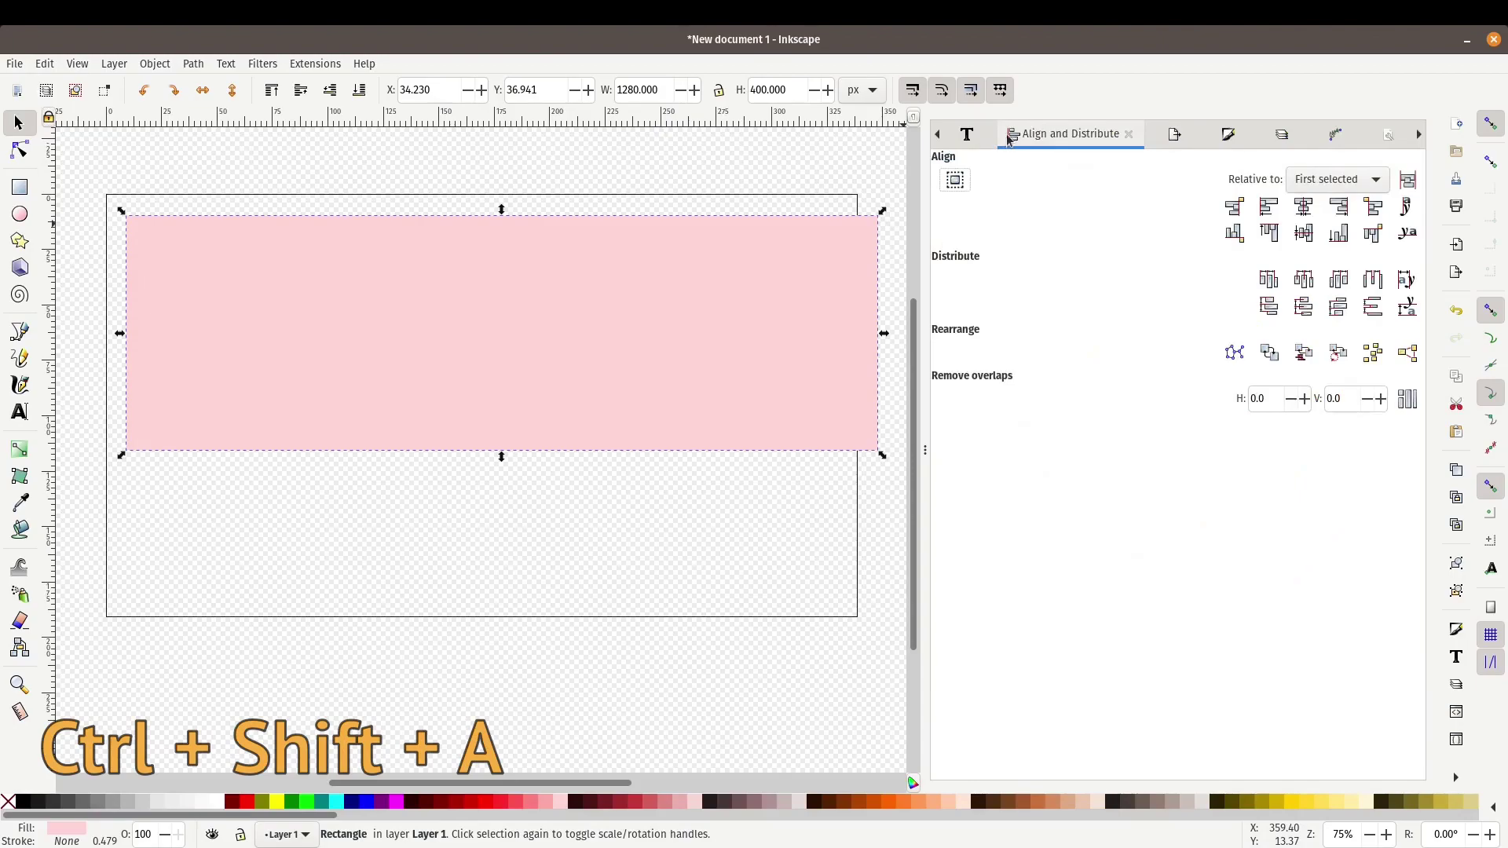
left_click(1318, 185)
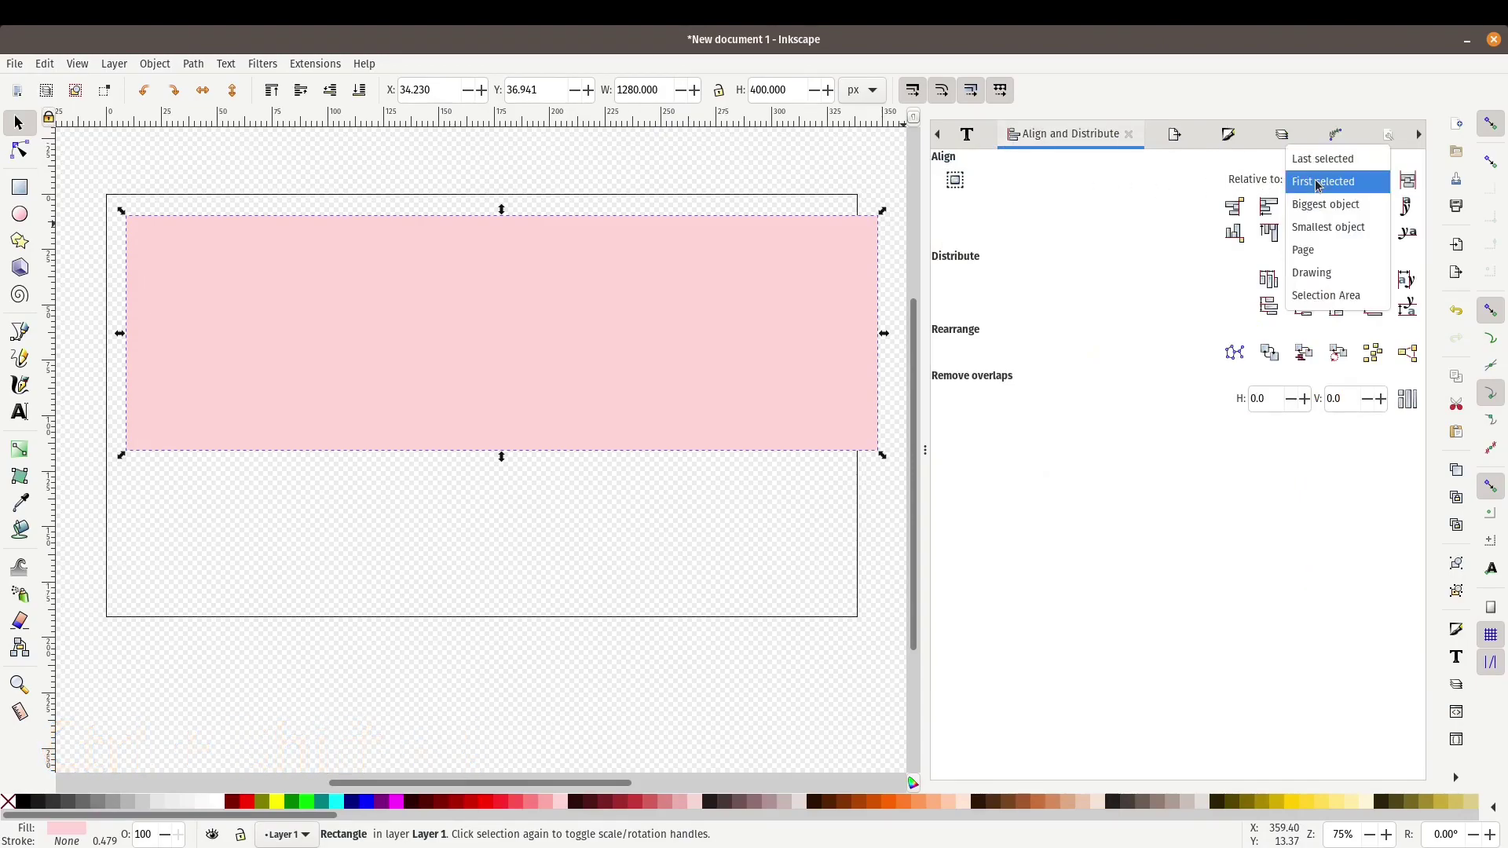
left_click(1316, 248)
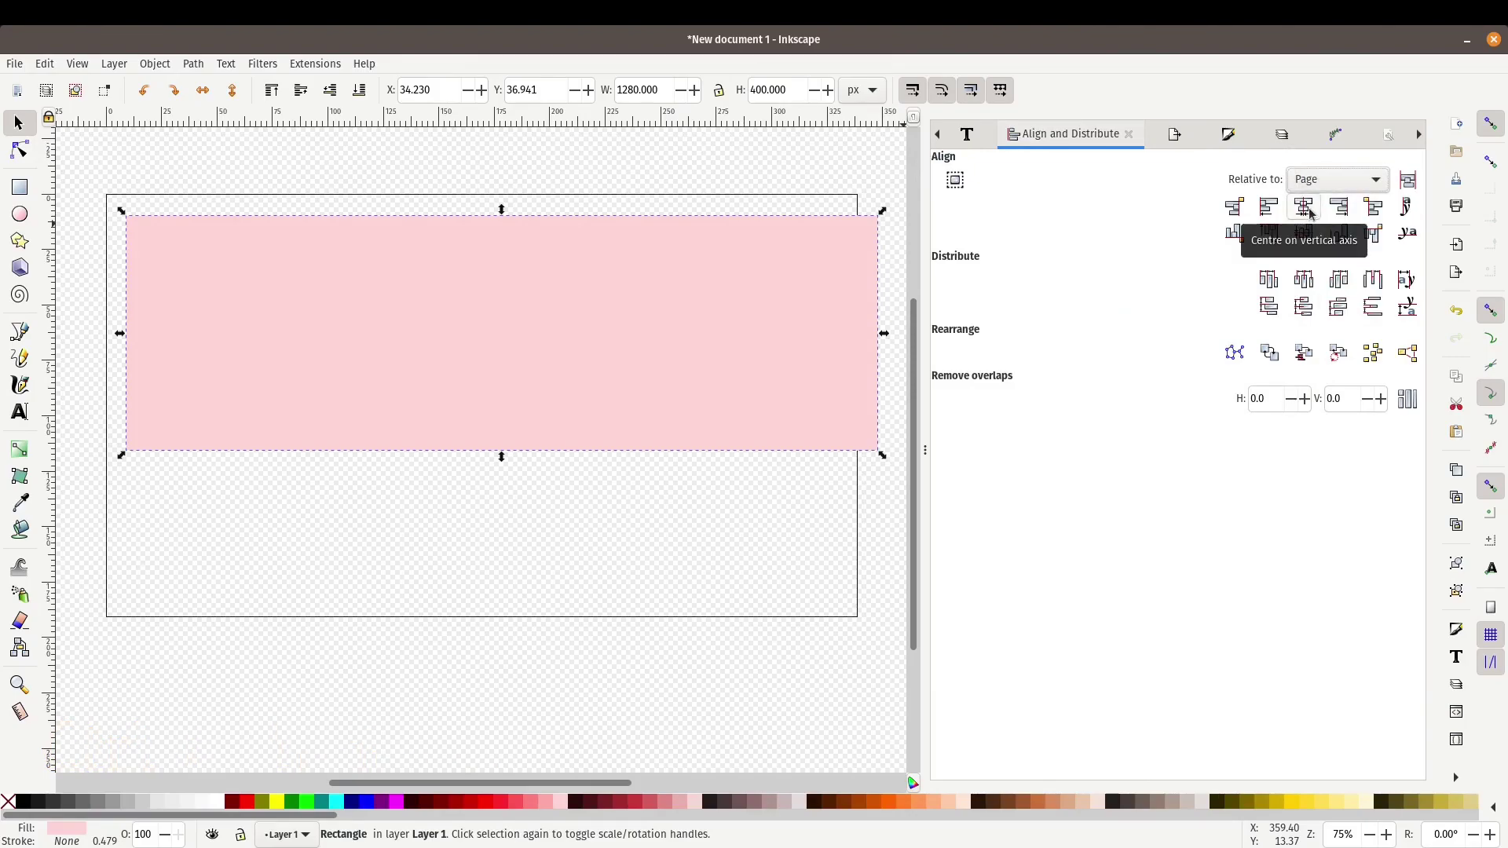
left_click(1305, 209)
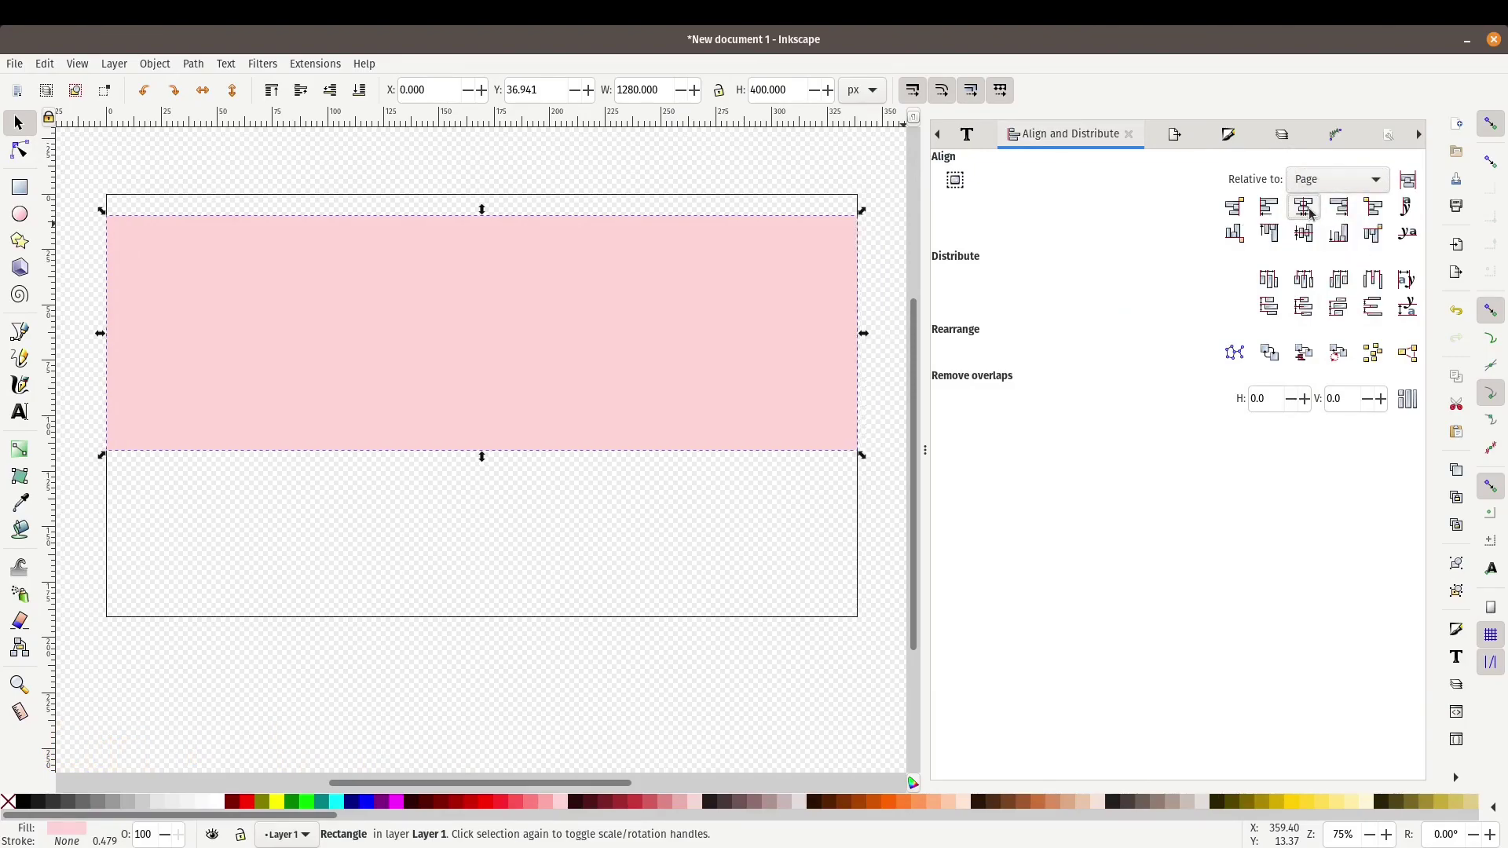
left_click(1270, 233)
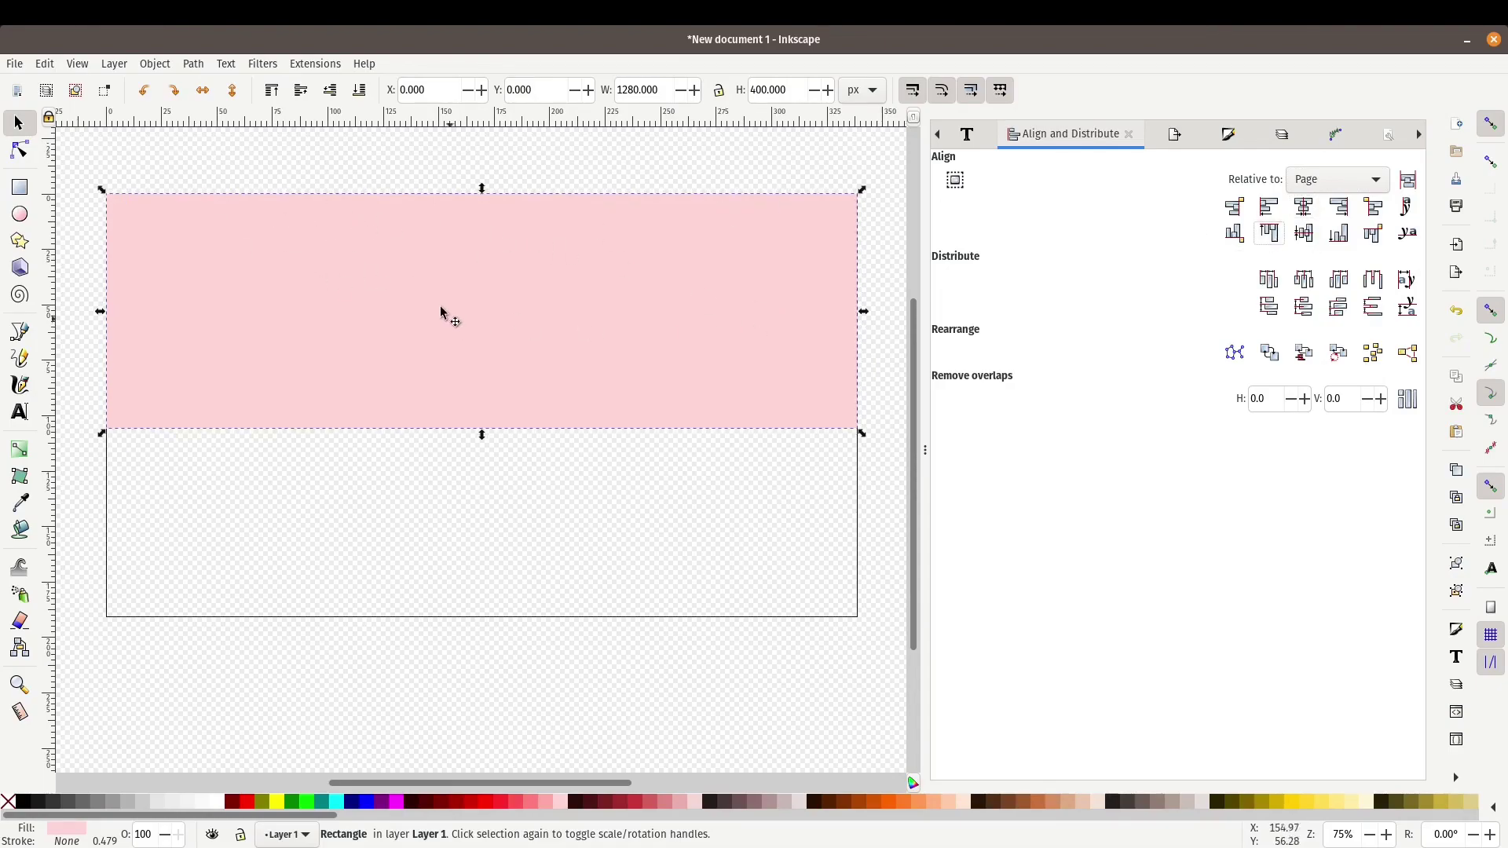
scroll(161, 168, "up", 2)
scroll(162, 168, "left", 3)
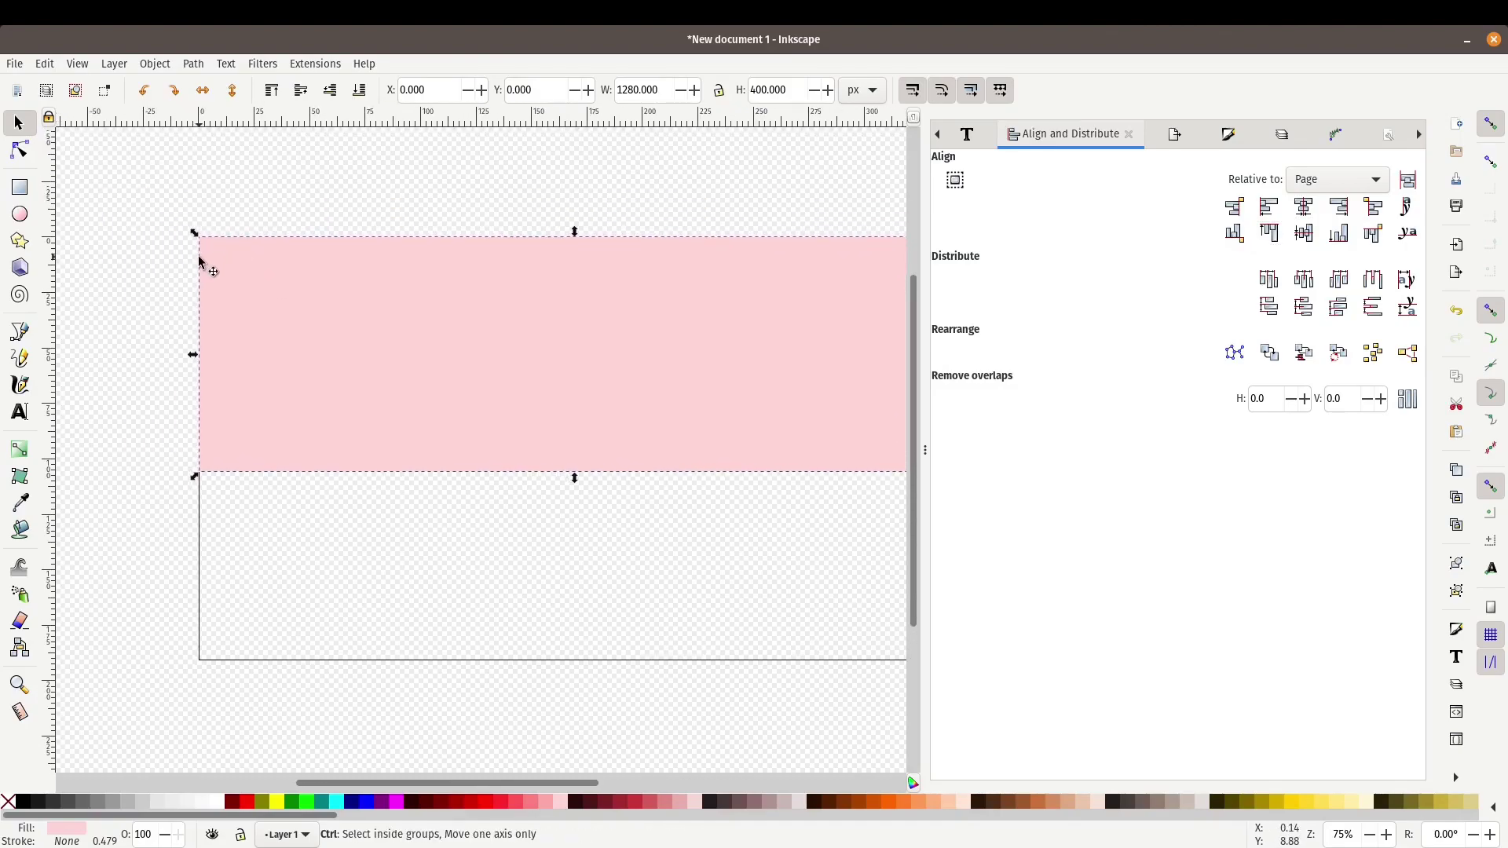
scroll(206, 251, "up", 6)
- Zoom out to see the whole banner, then switch to the browser's Inkscape 1.1.2 release page
scroll(192, 179, "right", 1)
scroll(192, 179, "down", 1)
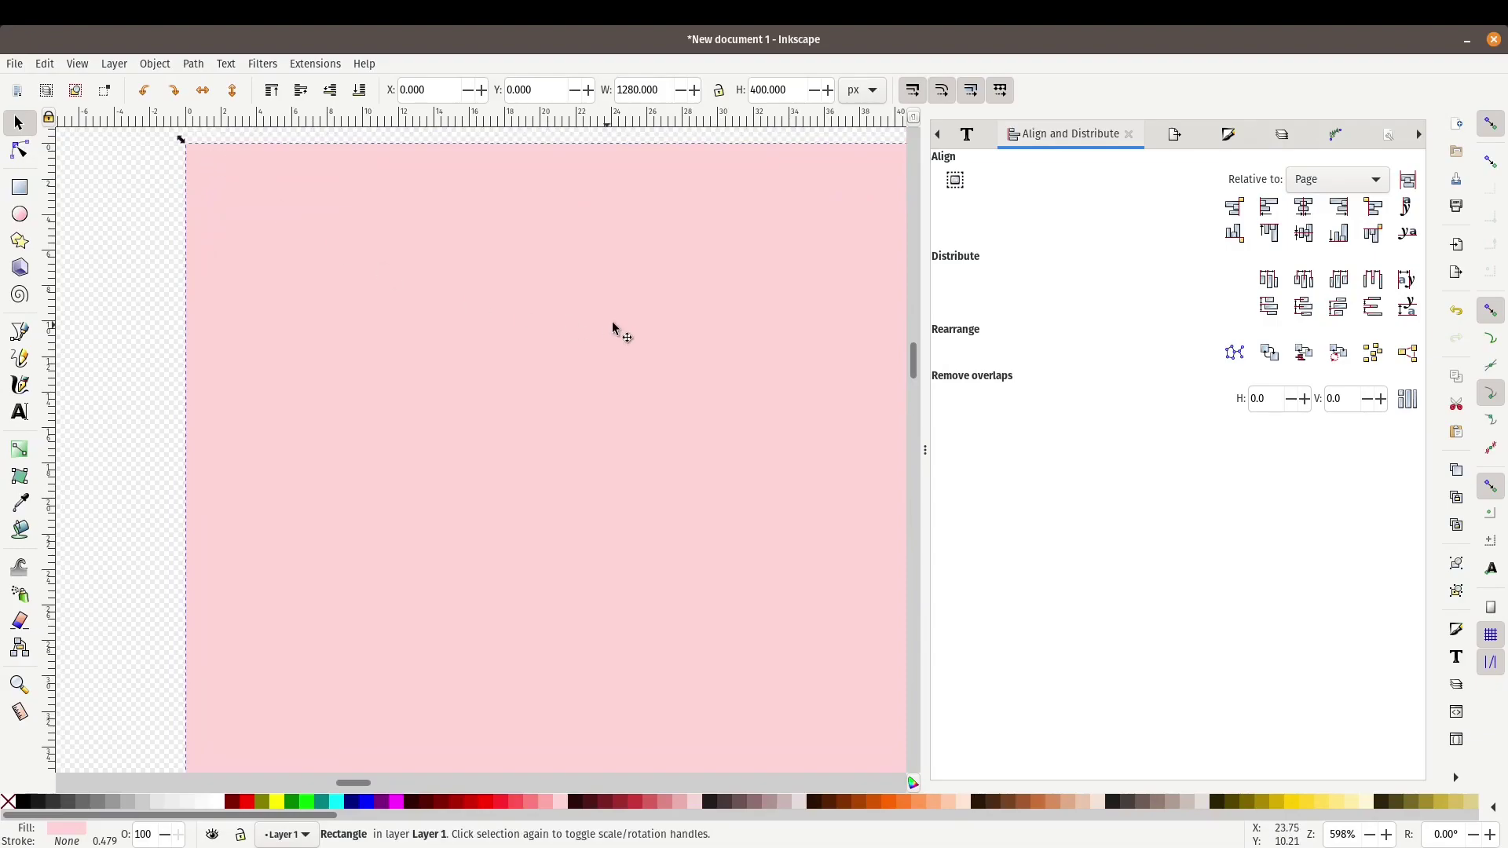
scroll(396, 275, "down", 1)
scroll(395, 271, "down", 3)
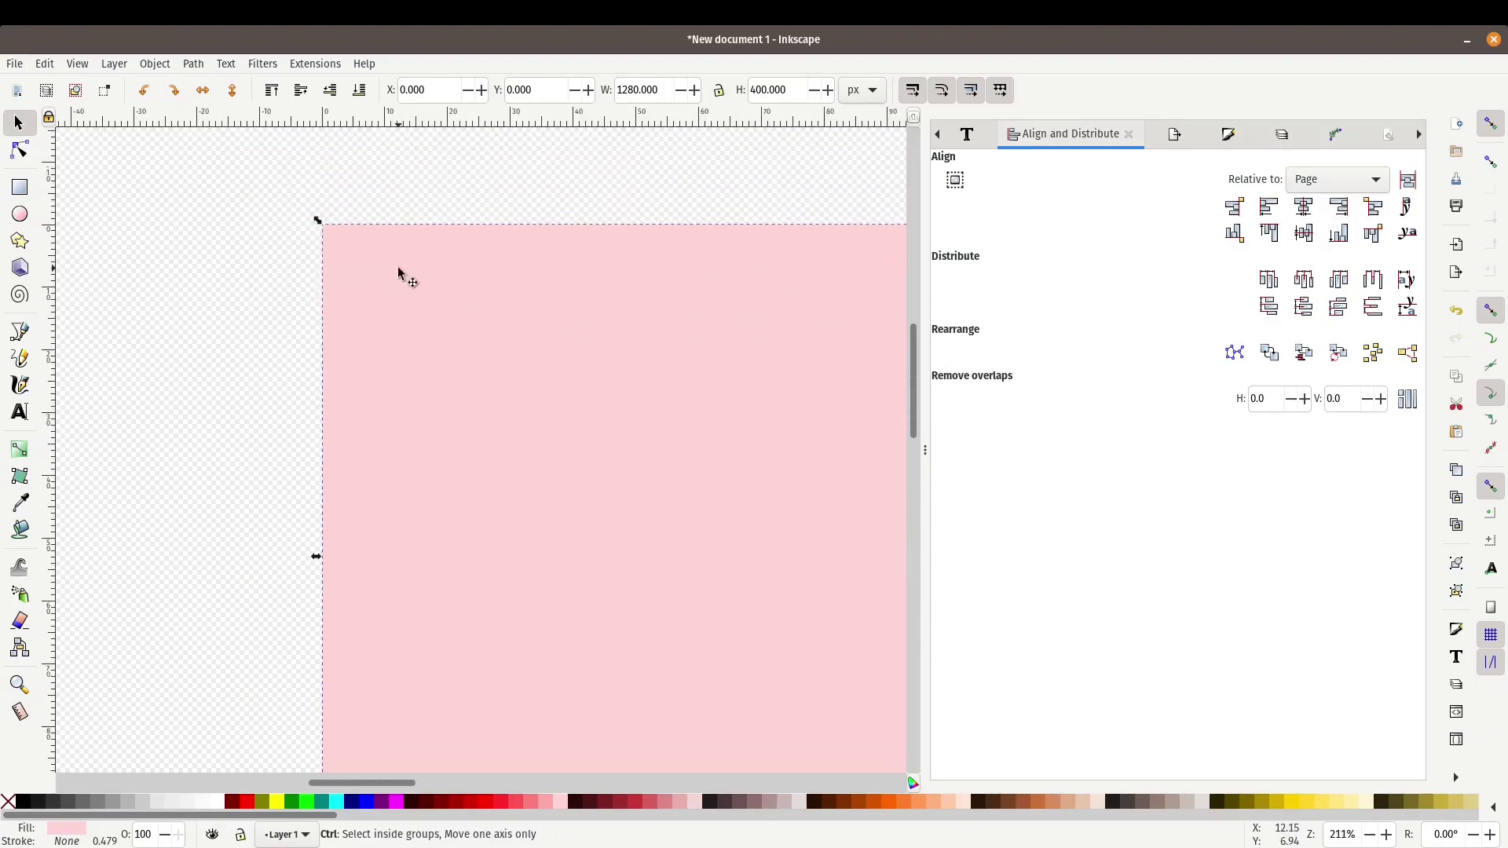
scroll(512, 319, "down", 3)
scroll(511, 319, "right", 5)
scroll(447, 299, "down", 1)
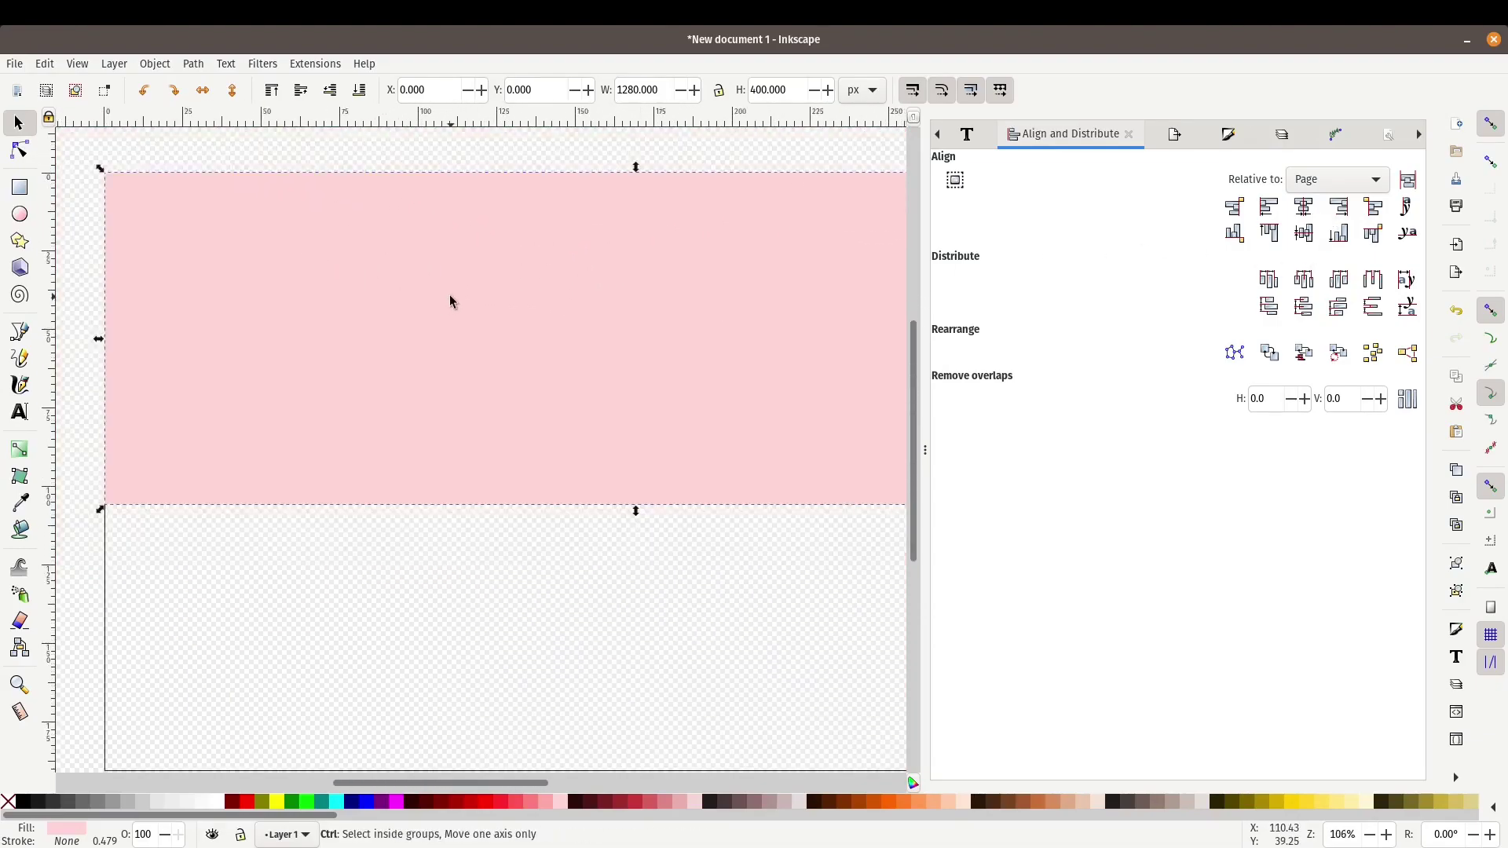
scroll(556, 360, "down", 1)
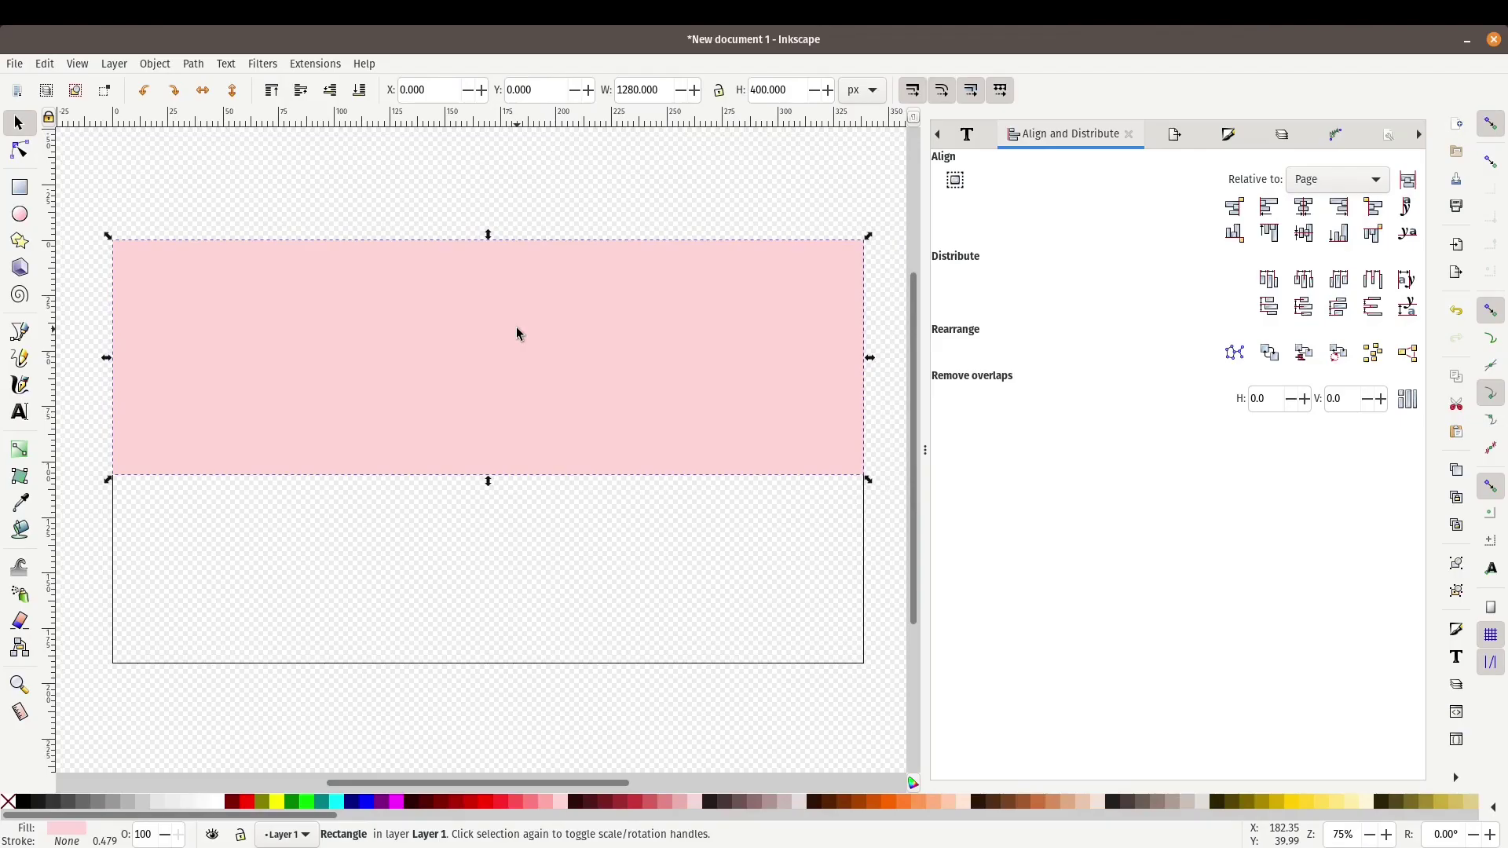
key("alt+Tab")
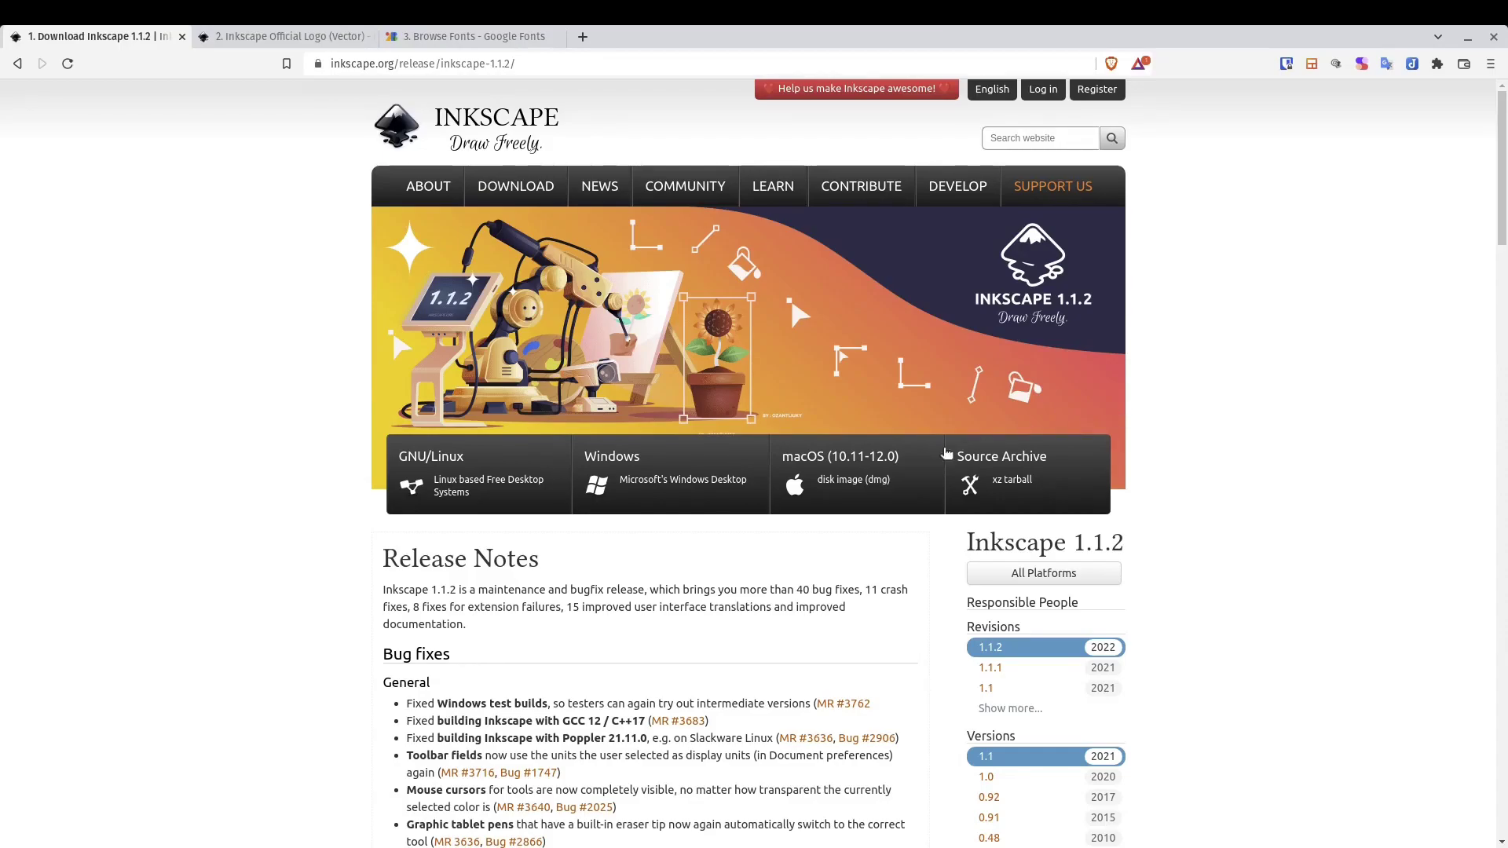
- Launch the Color Picker app and move its window to the lower right
key("super")
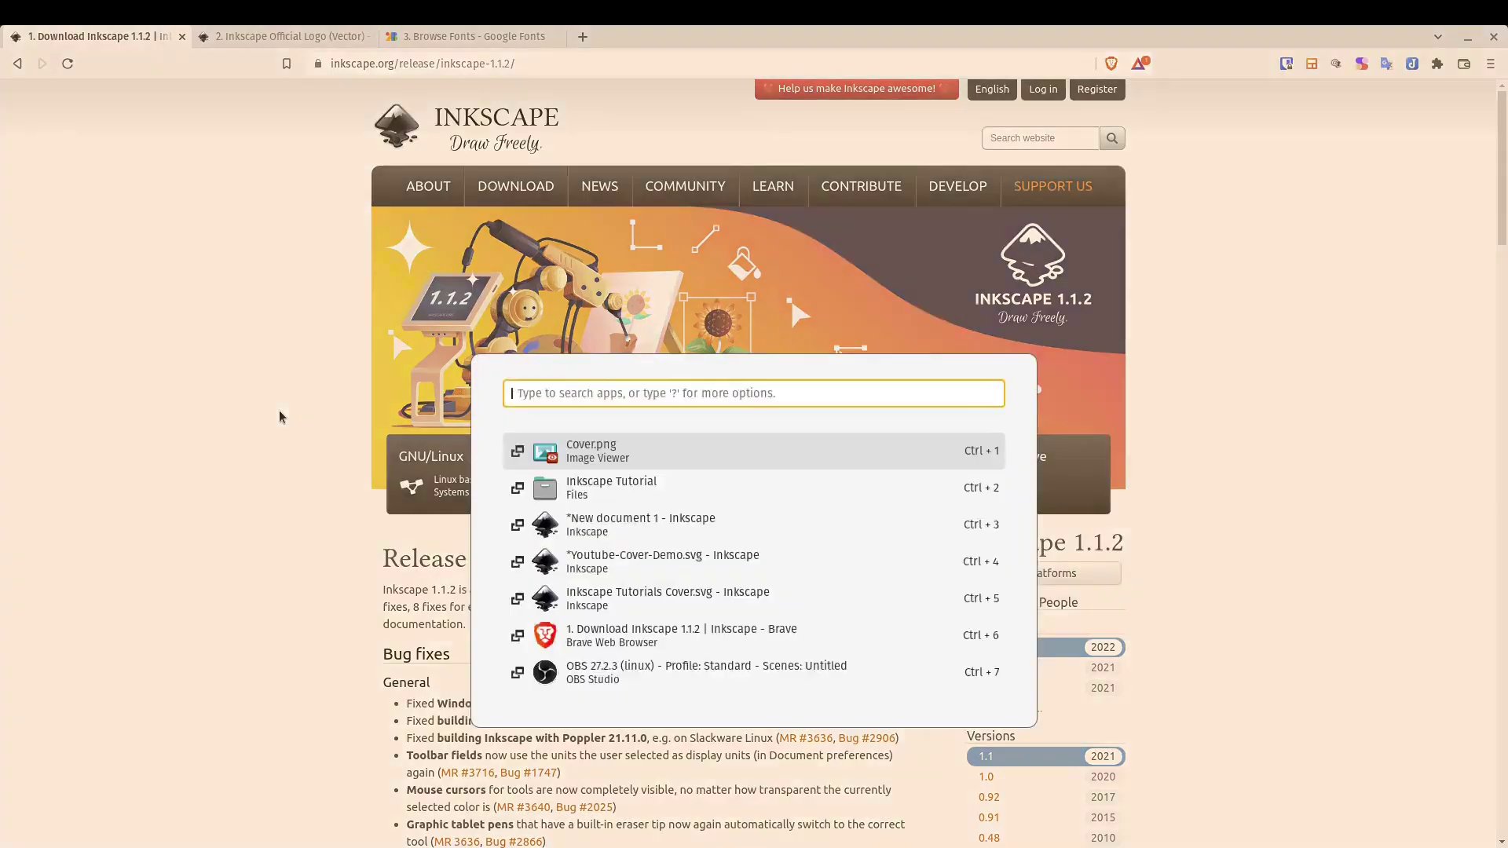
type("colo")
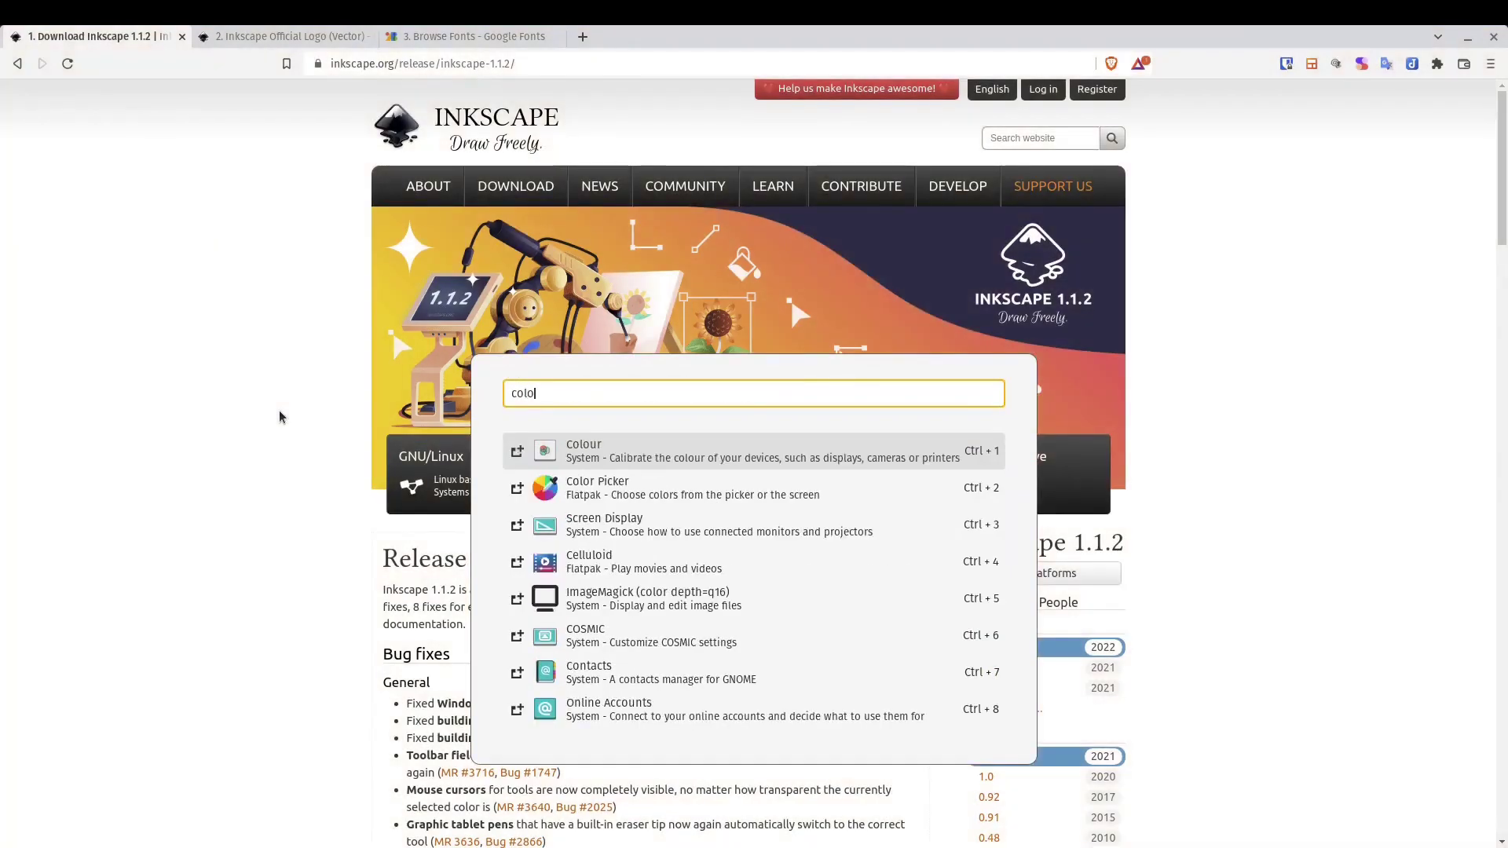
key("Down")
key("Return")
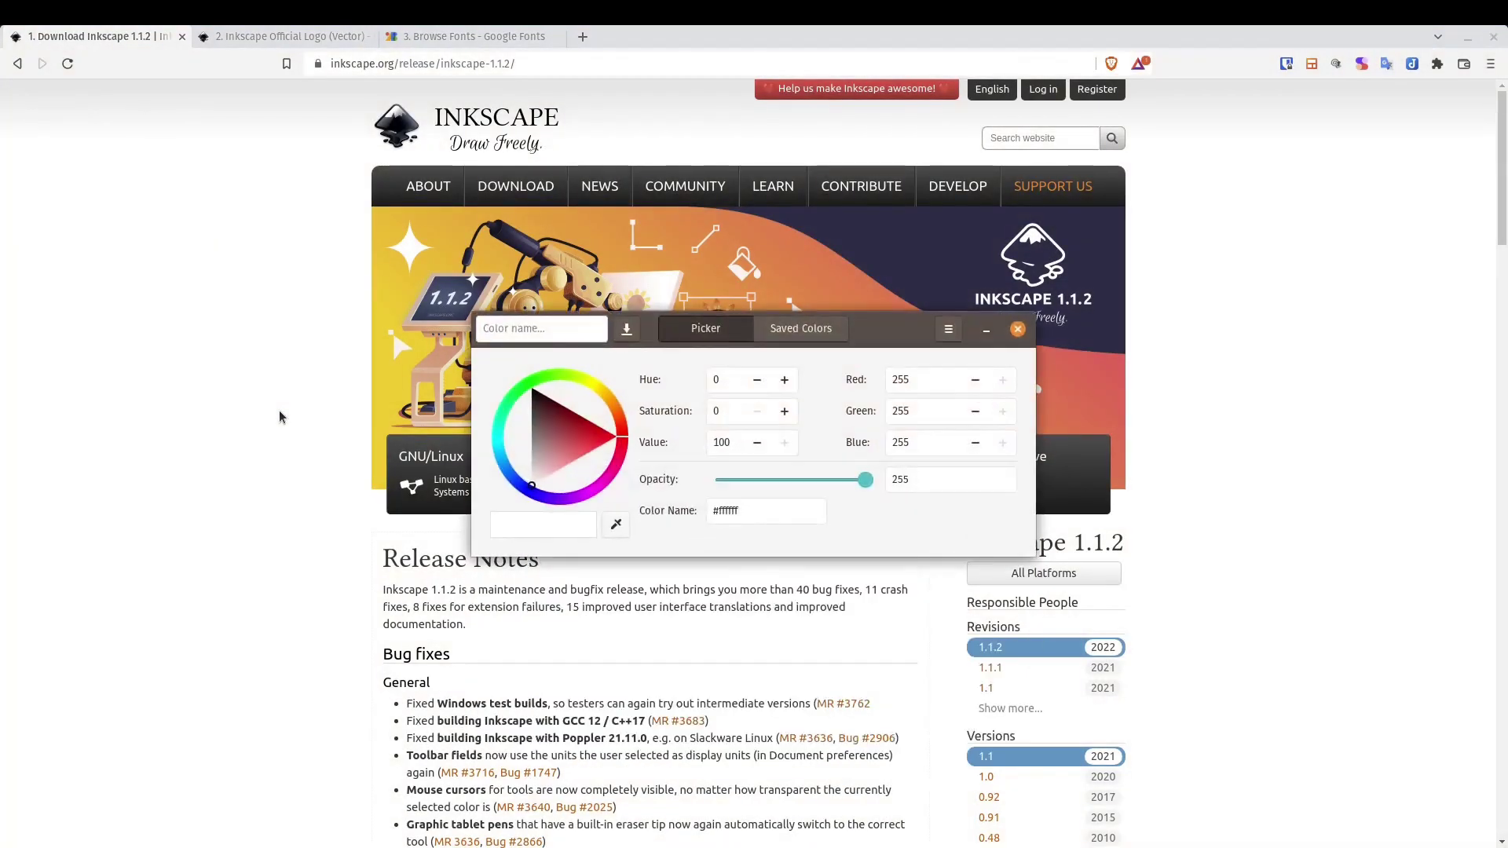
left_click_drag(892, 340, 1315, 468)
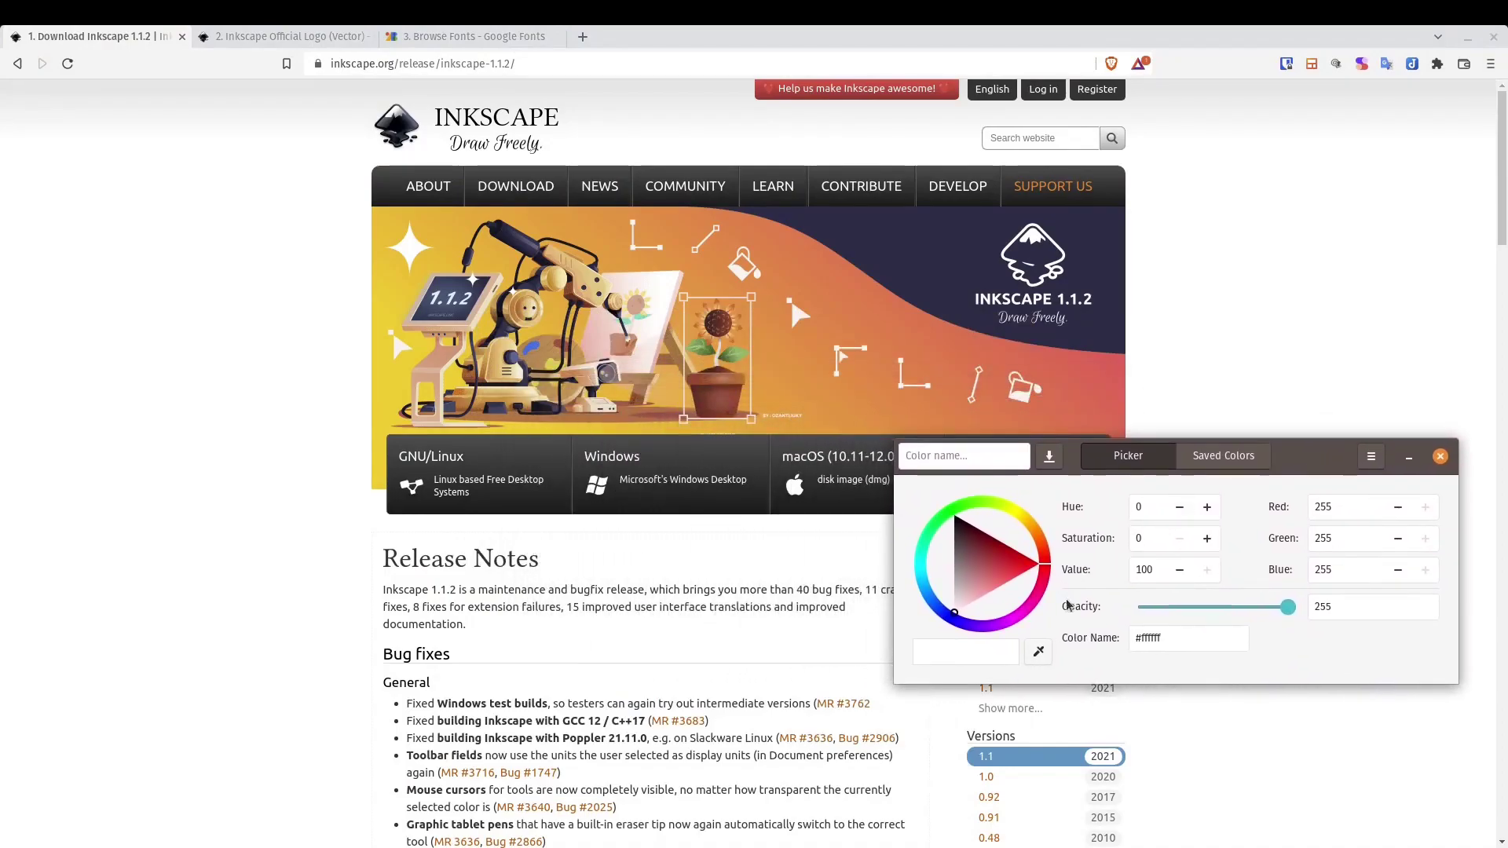
- Sample the release banner's yellow, select the #efca32 code, and return to Inkscape
left_click(1039, 655)
left_click(384, 402)
left_click_drag(1186, 637, 1127, 633)
key("ctrl+c")
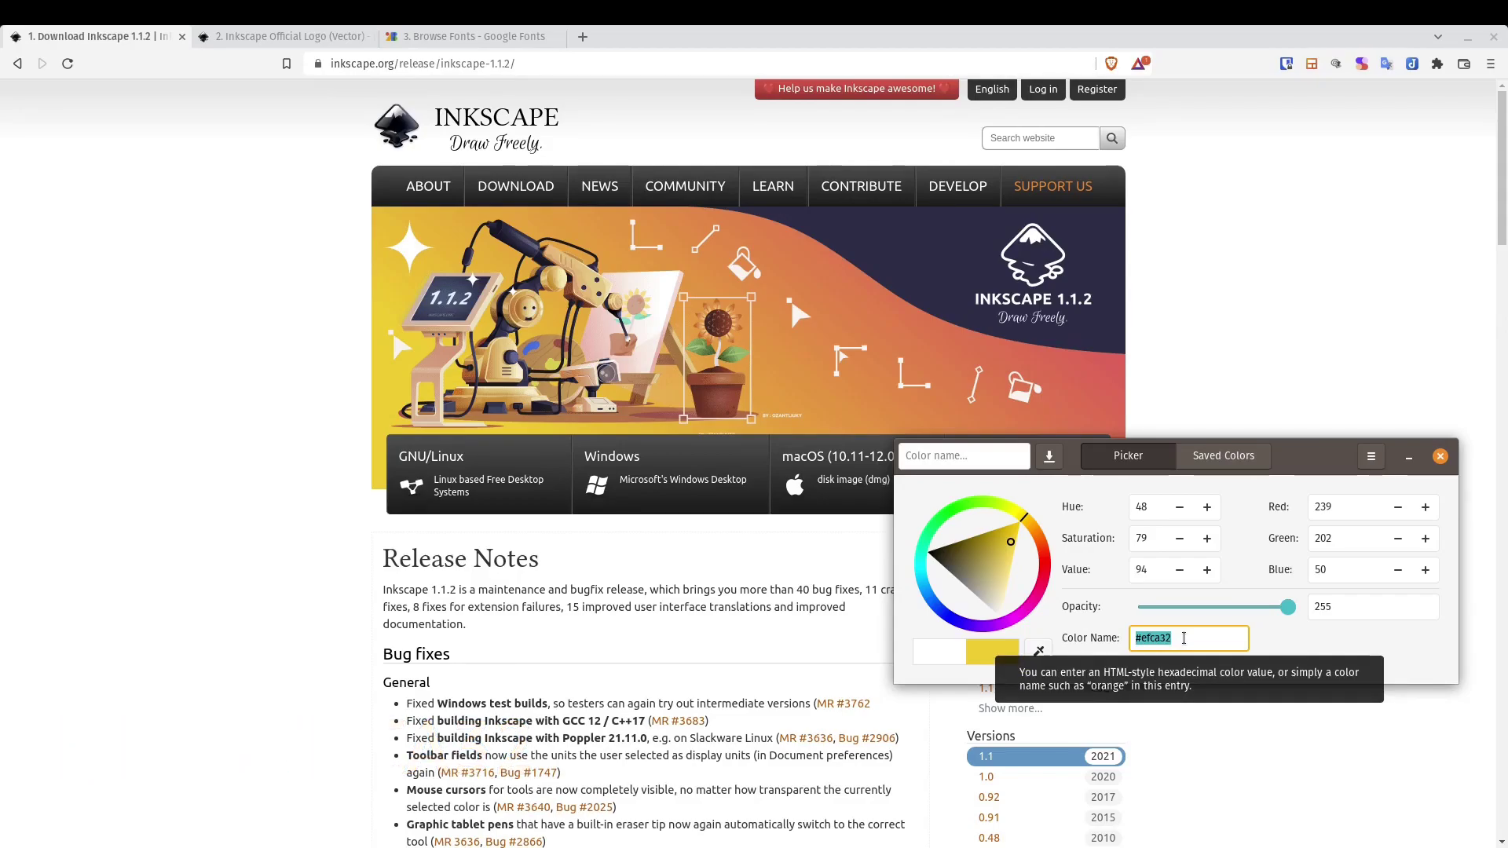
key("alt+Tab")
key("alt+Tab")
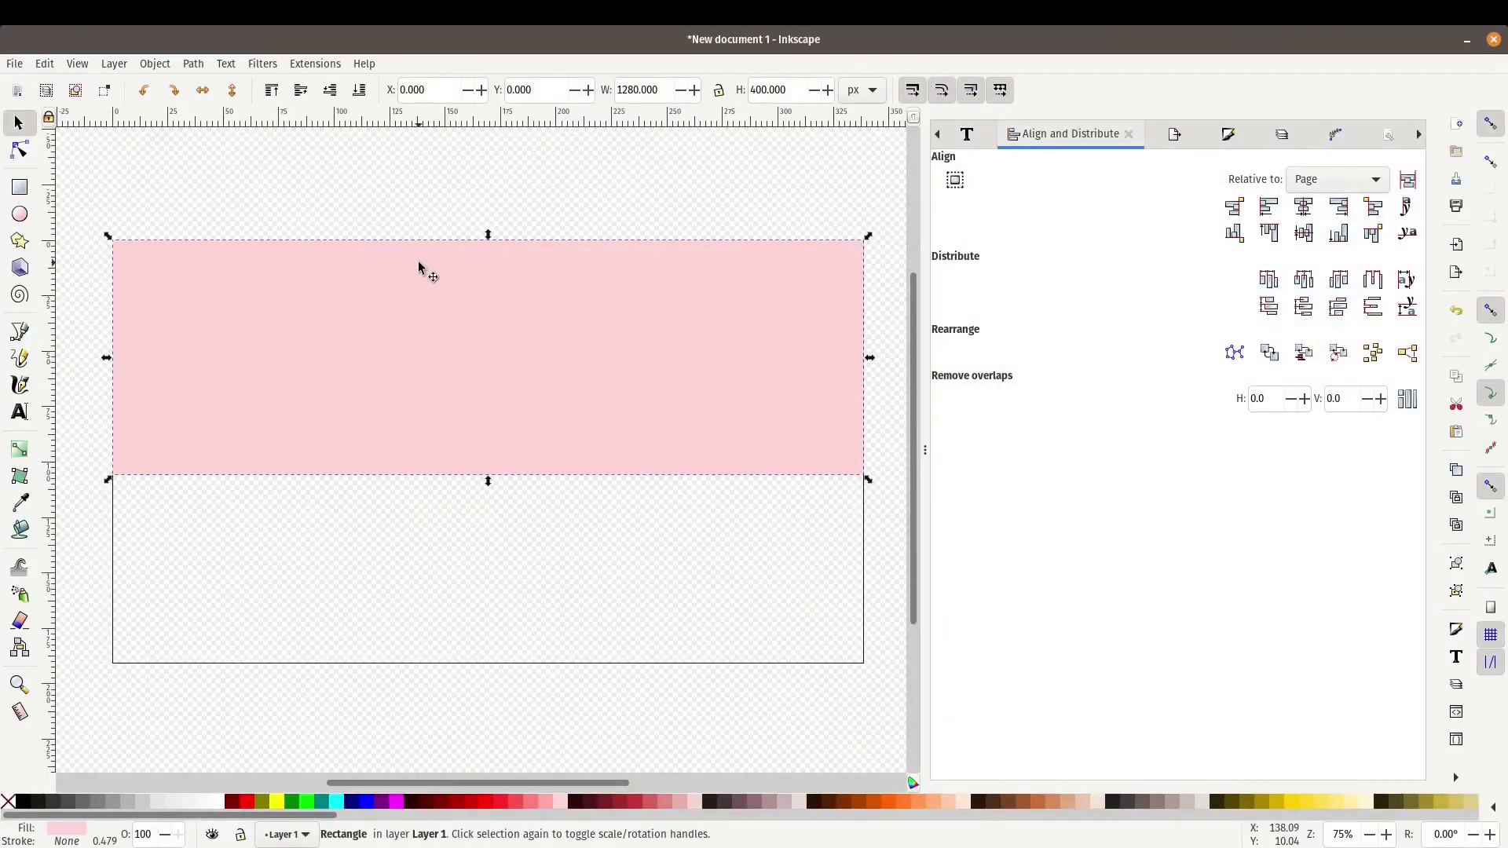
- Paste efca32 into the Fill and Stroke RGBA field for a flat yellow rectangle fill
left_click(1229, 135)
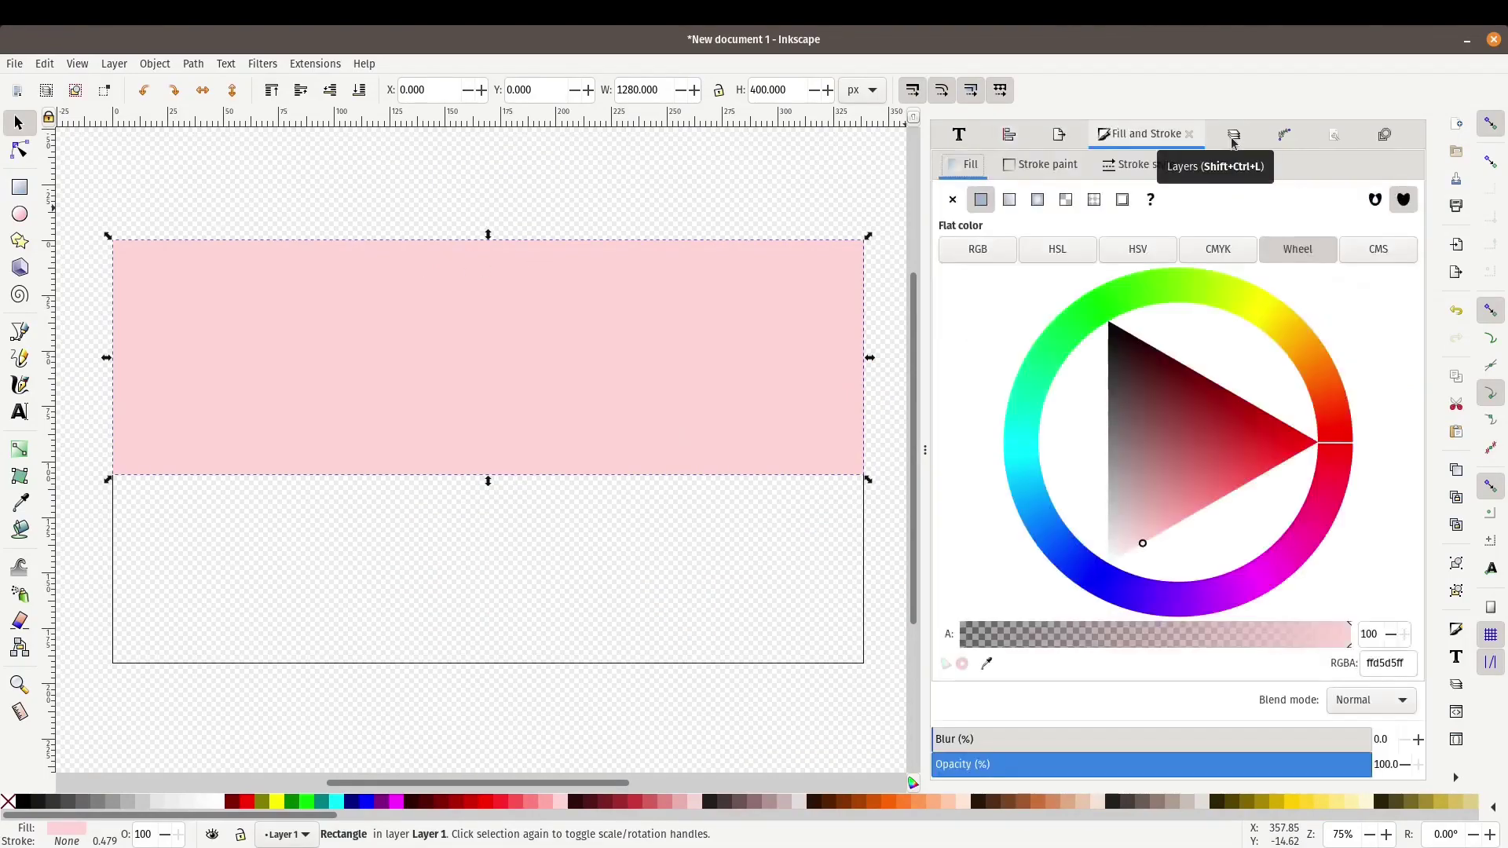
key("ctrl+shift+f")
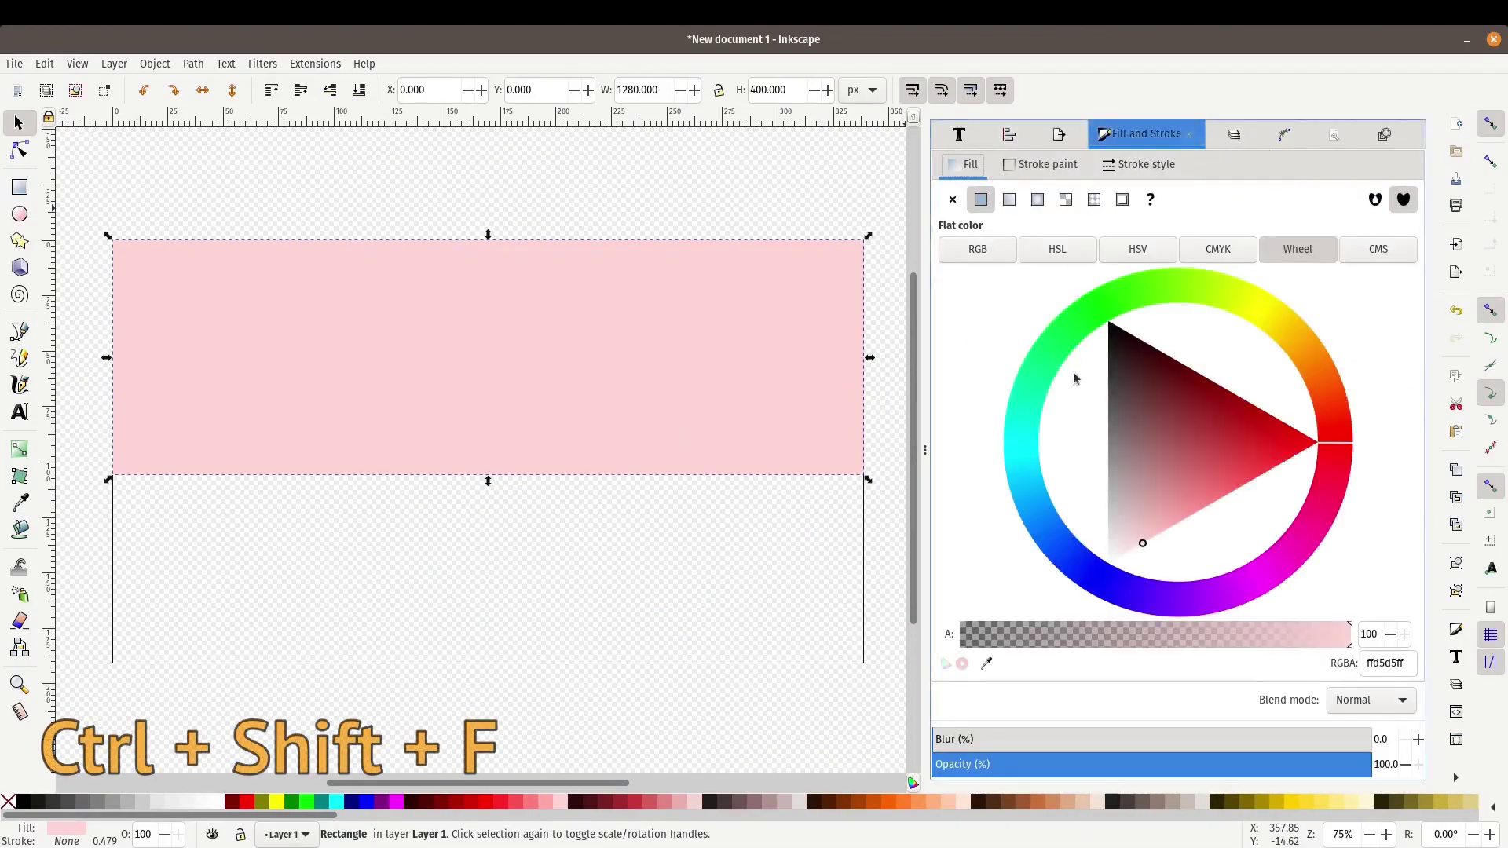
left_click(1012, 202)
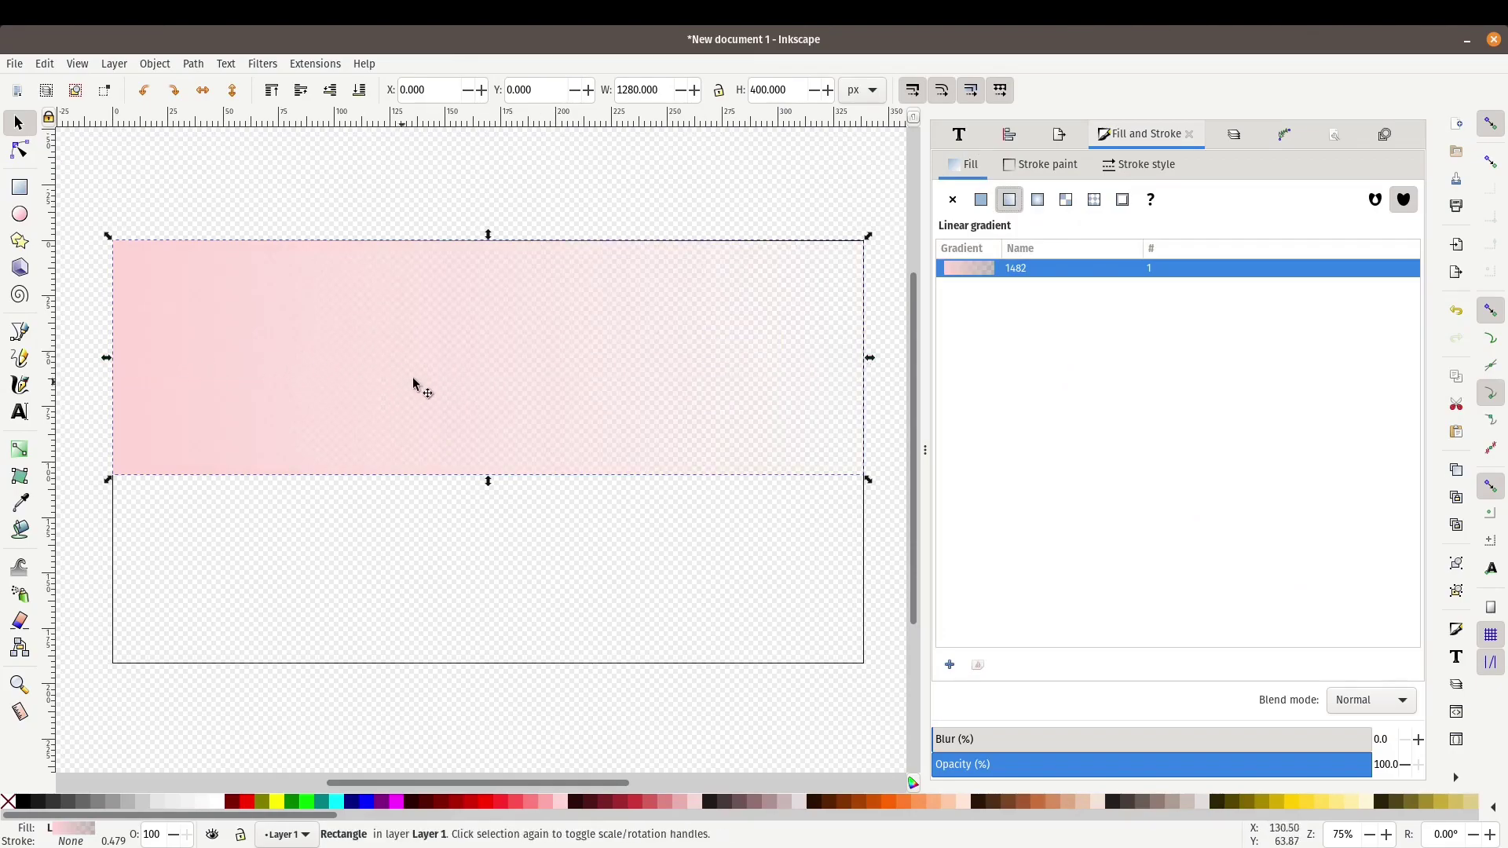
left_click(980, 201)
left_click_drag(1412, 668, 1361, 662)
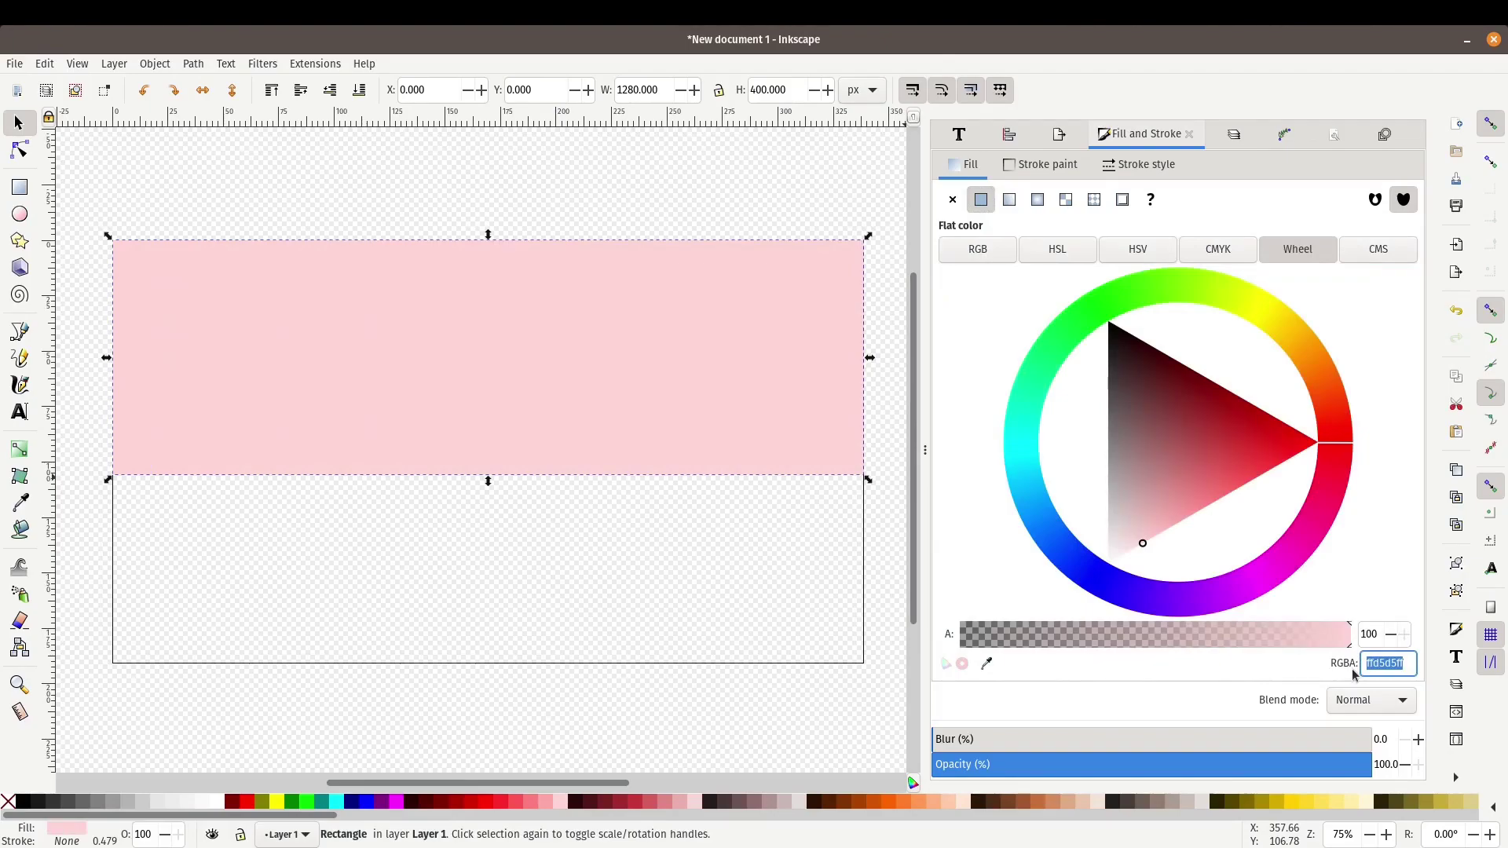
key("ctrl+v")
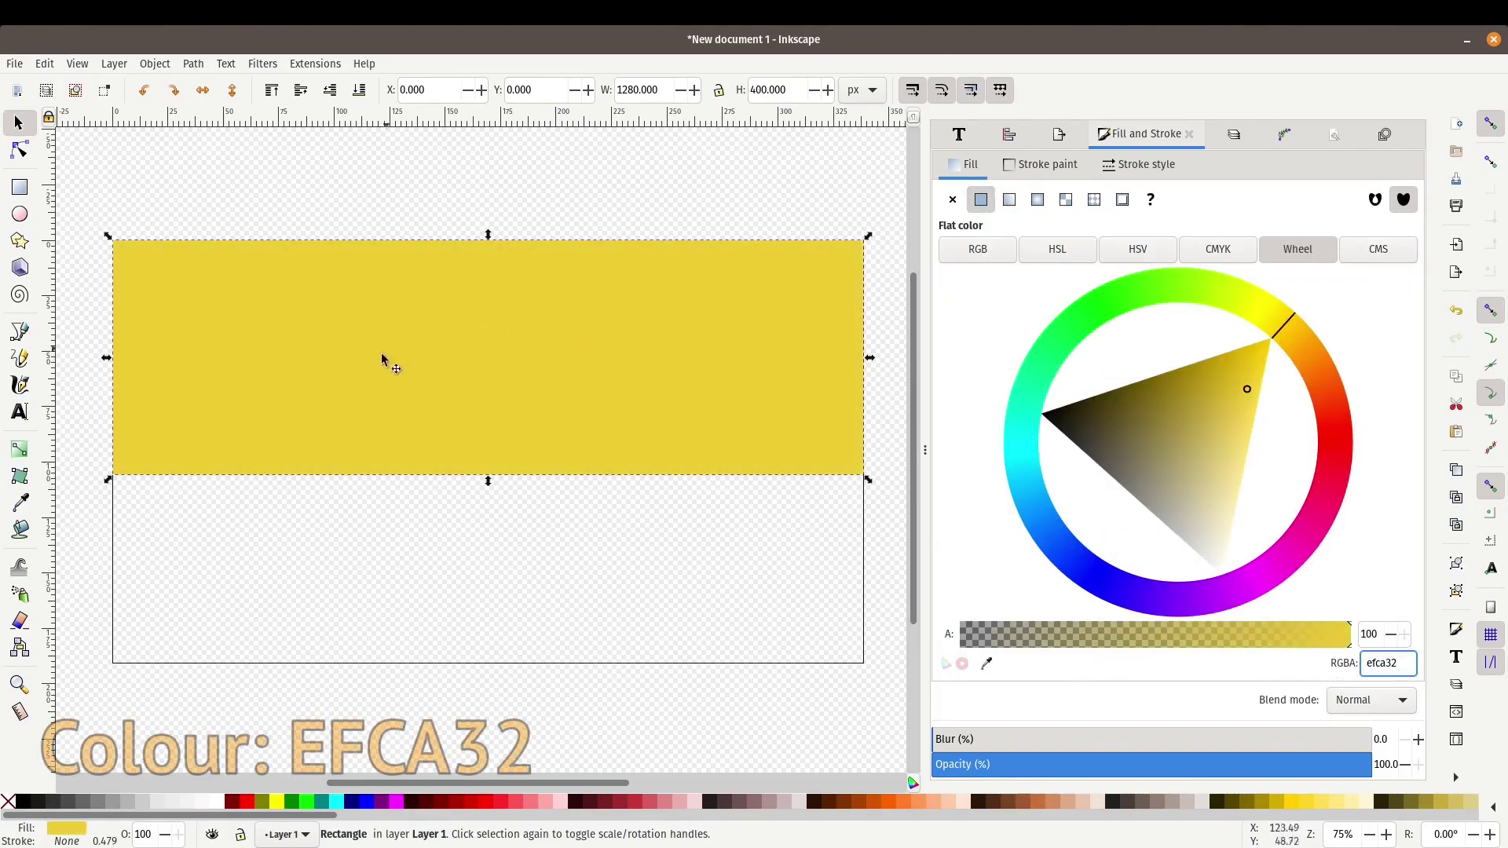
left_click(1011, 206)
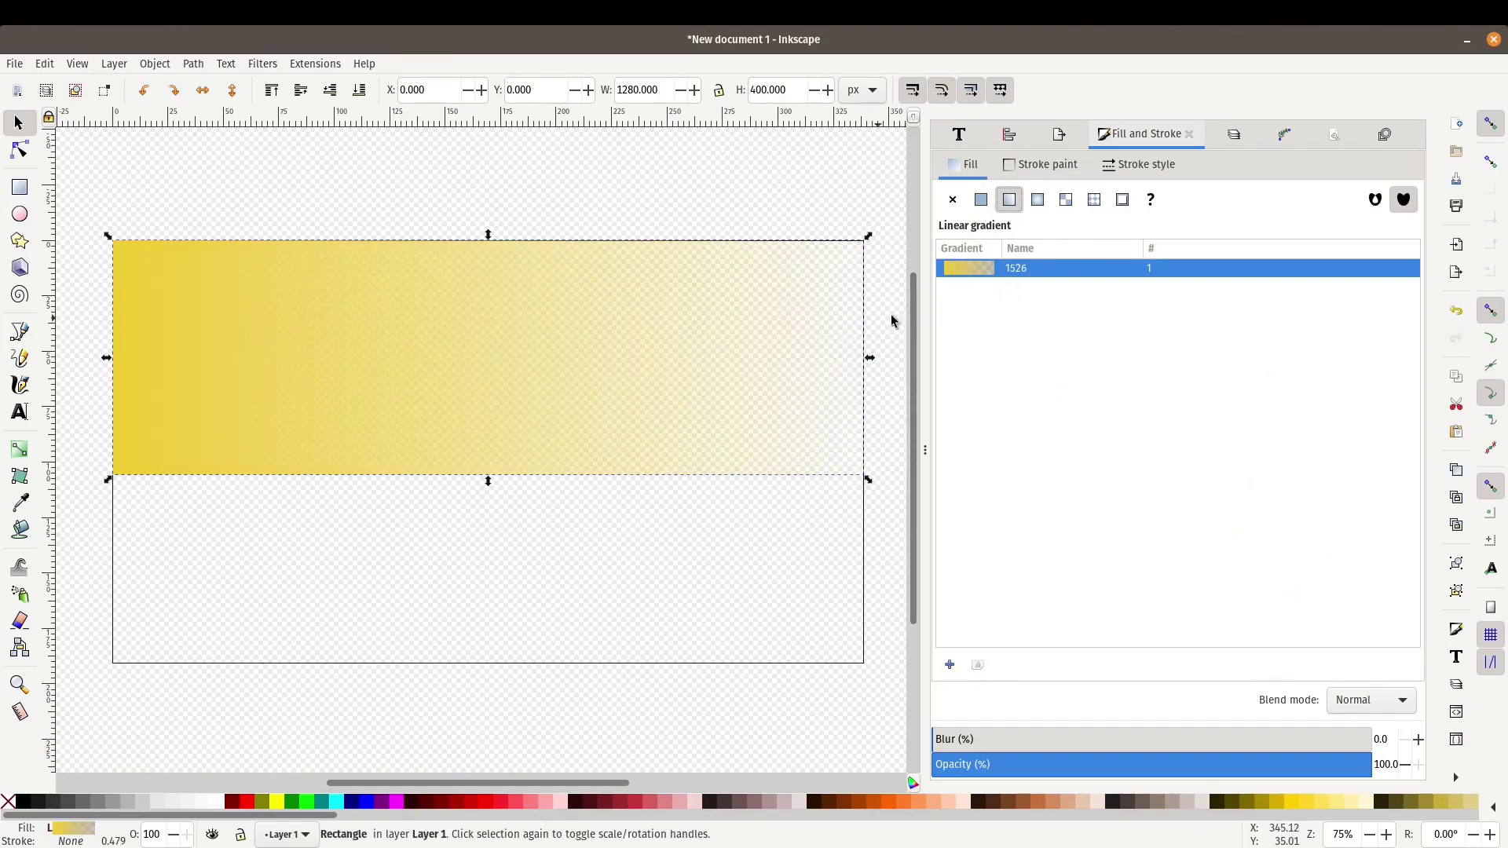
left_click(950, 665)
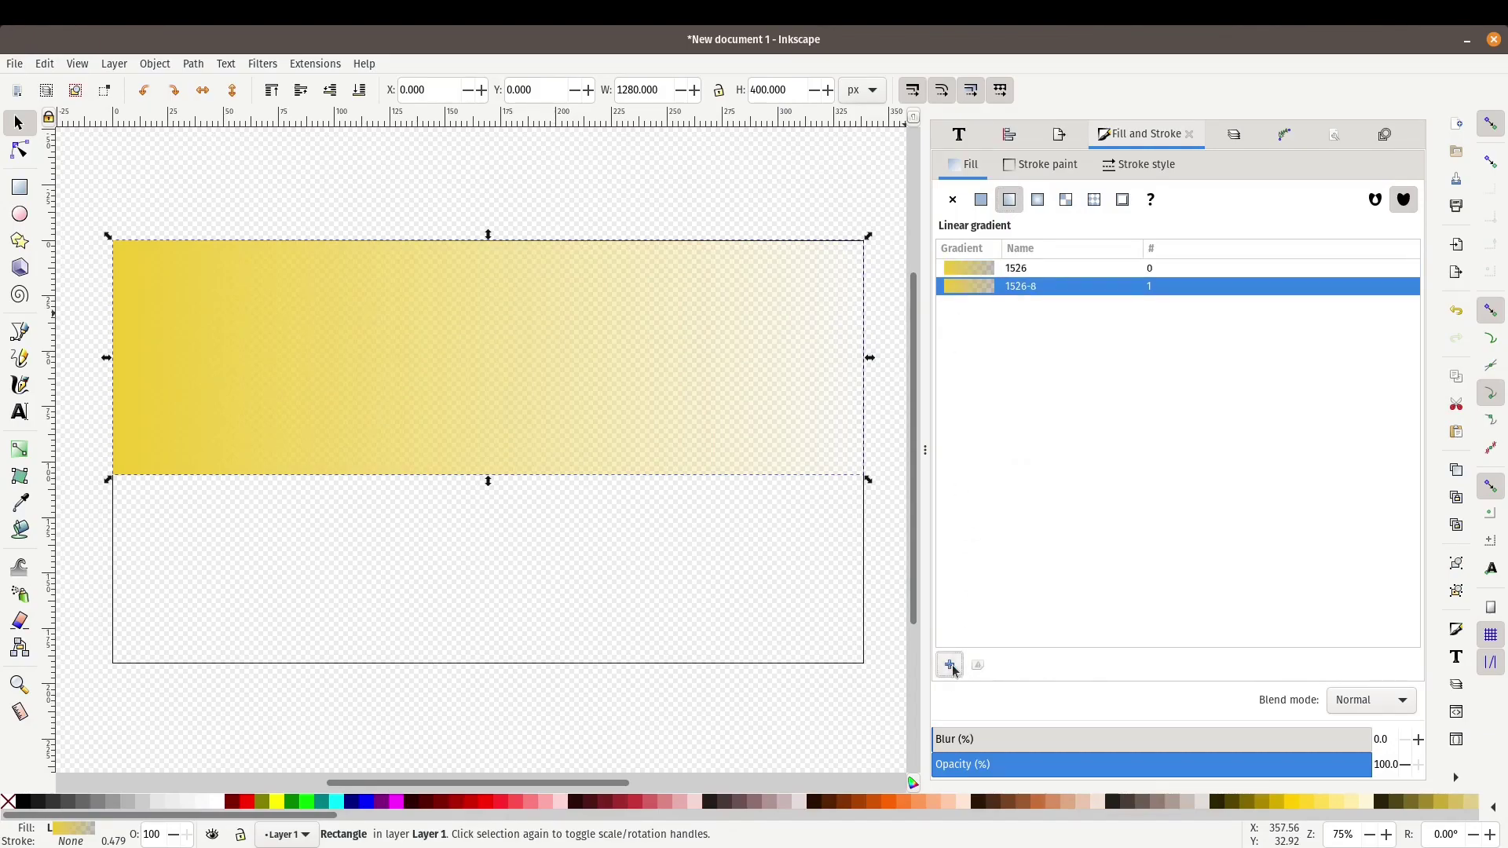
left_click(1036, 272)
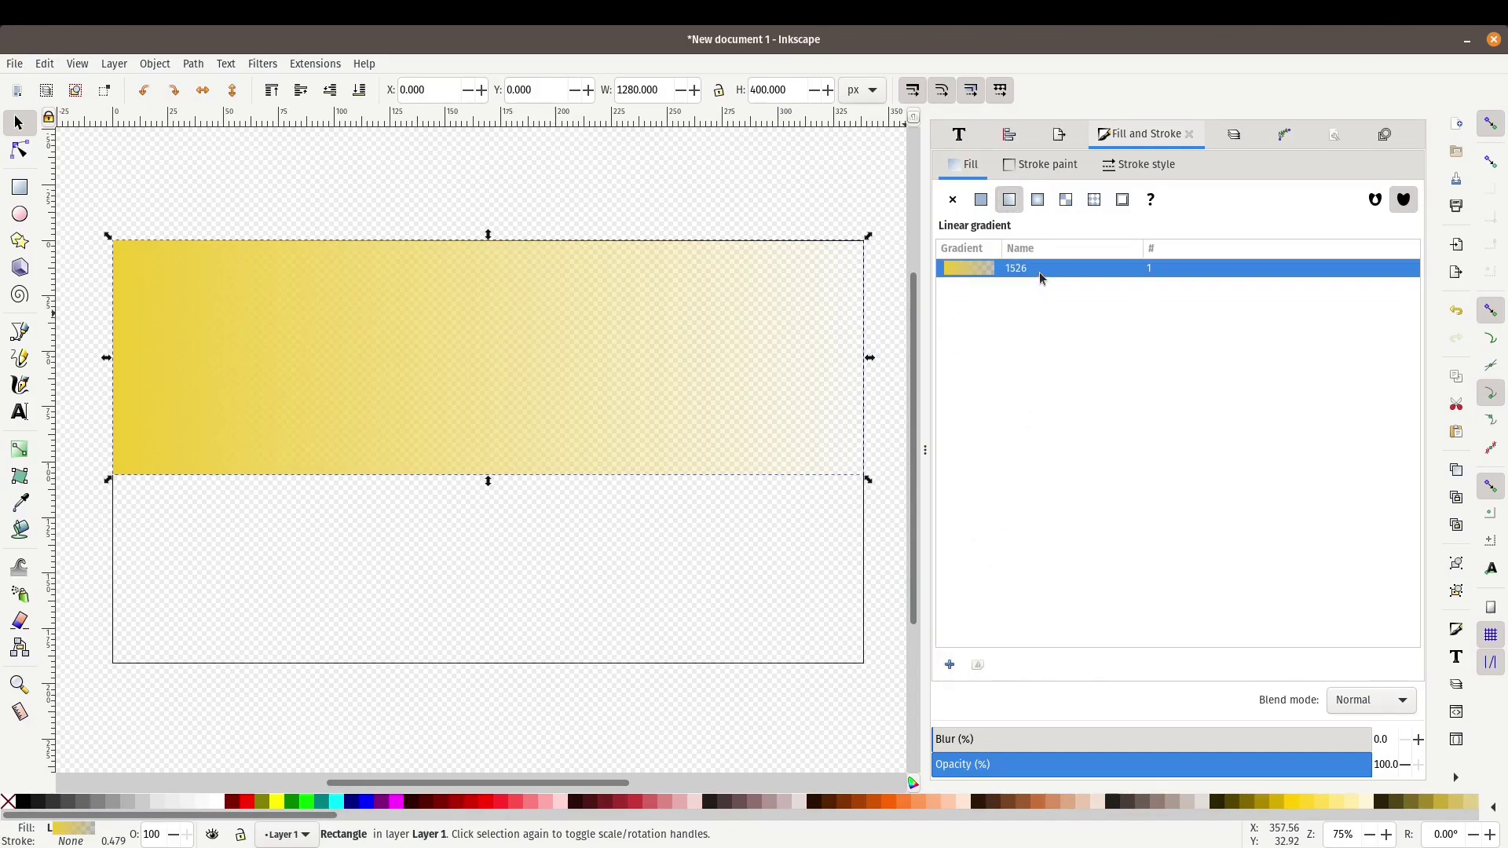
left_click(949, 666)
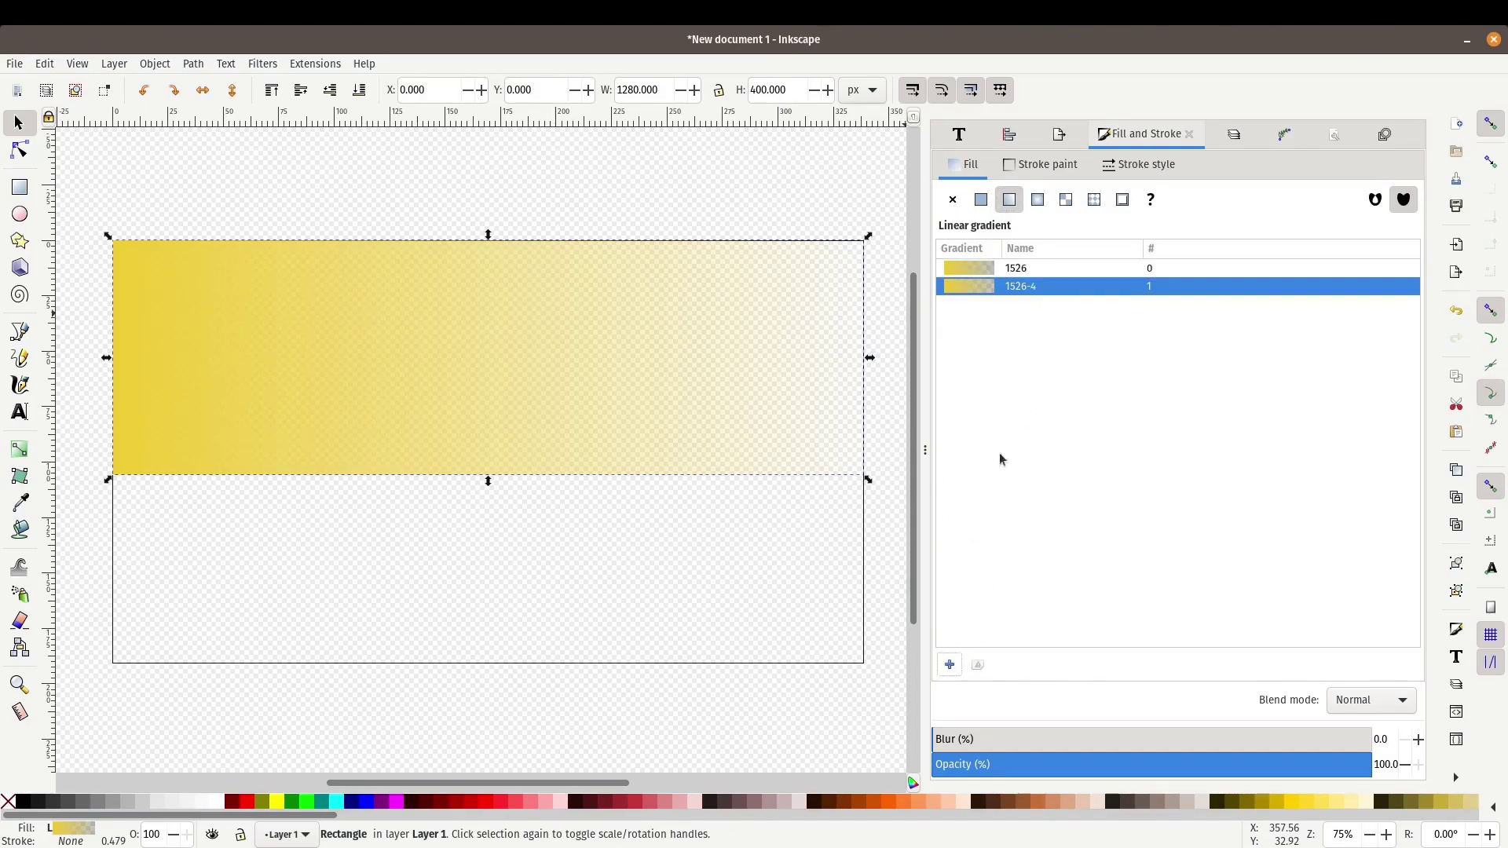
left_click(1029, 288)
left_click(1034, 304)
left_click(981, 269)
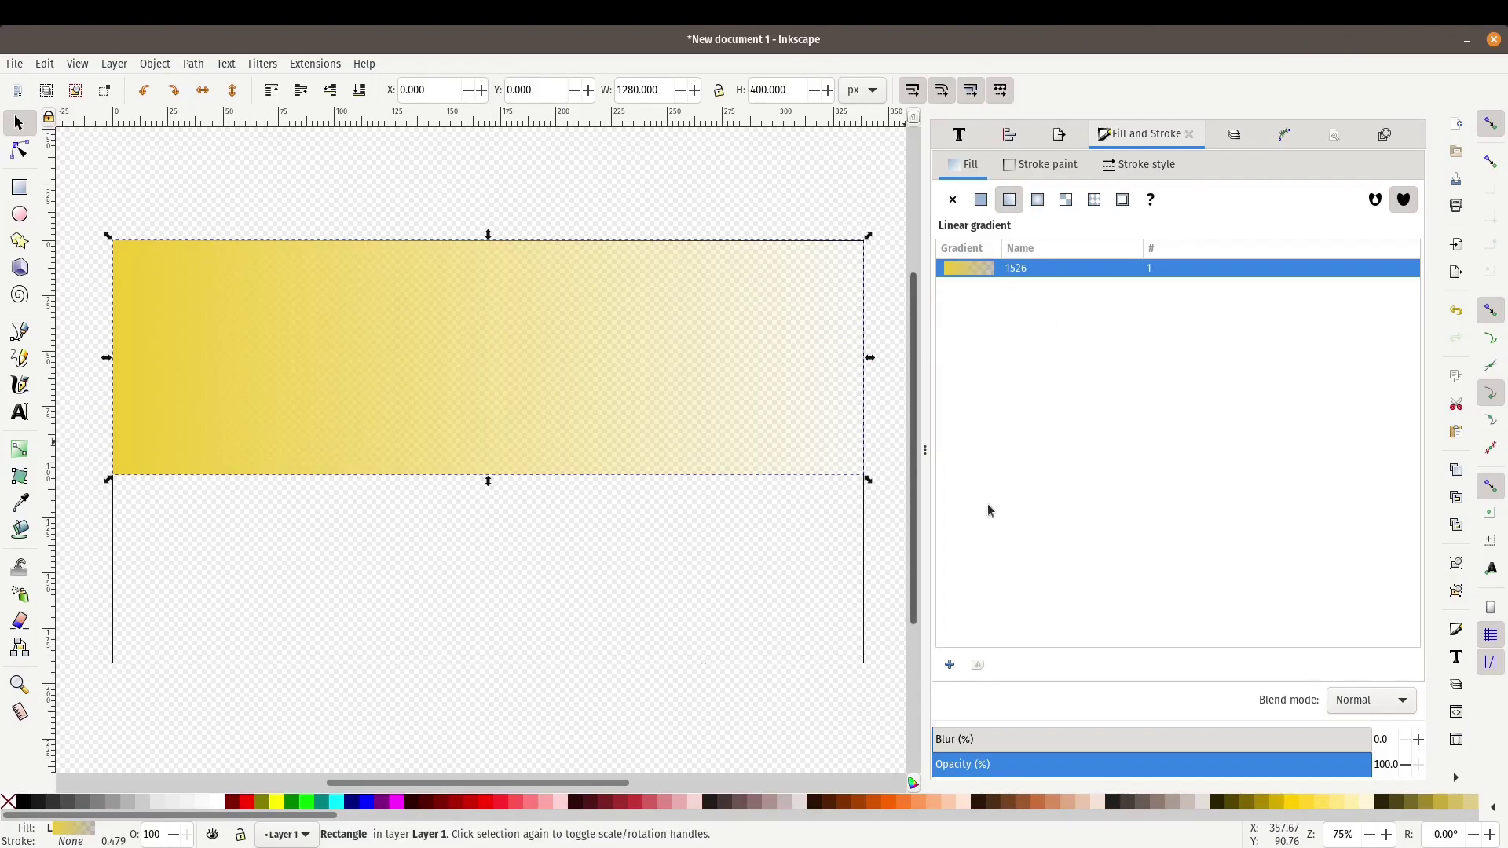
left_click(984, 670)
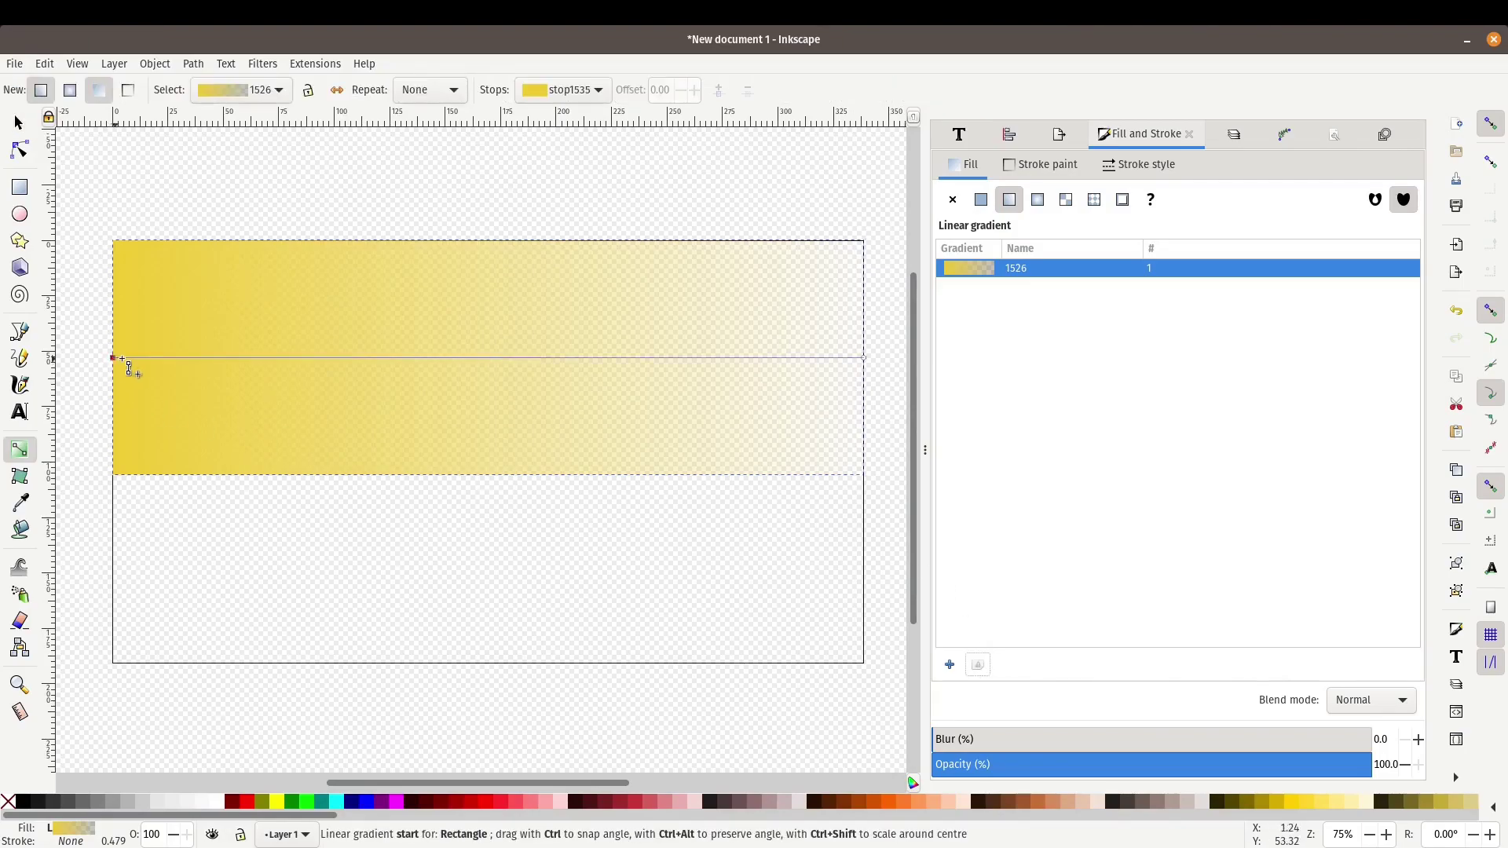
left_click_drag(865, 360, 429, 349)
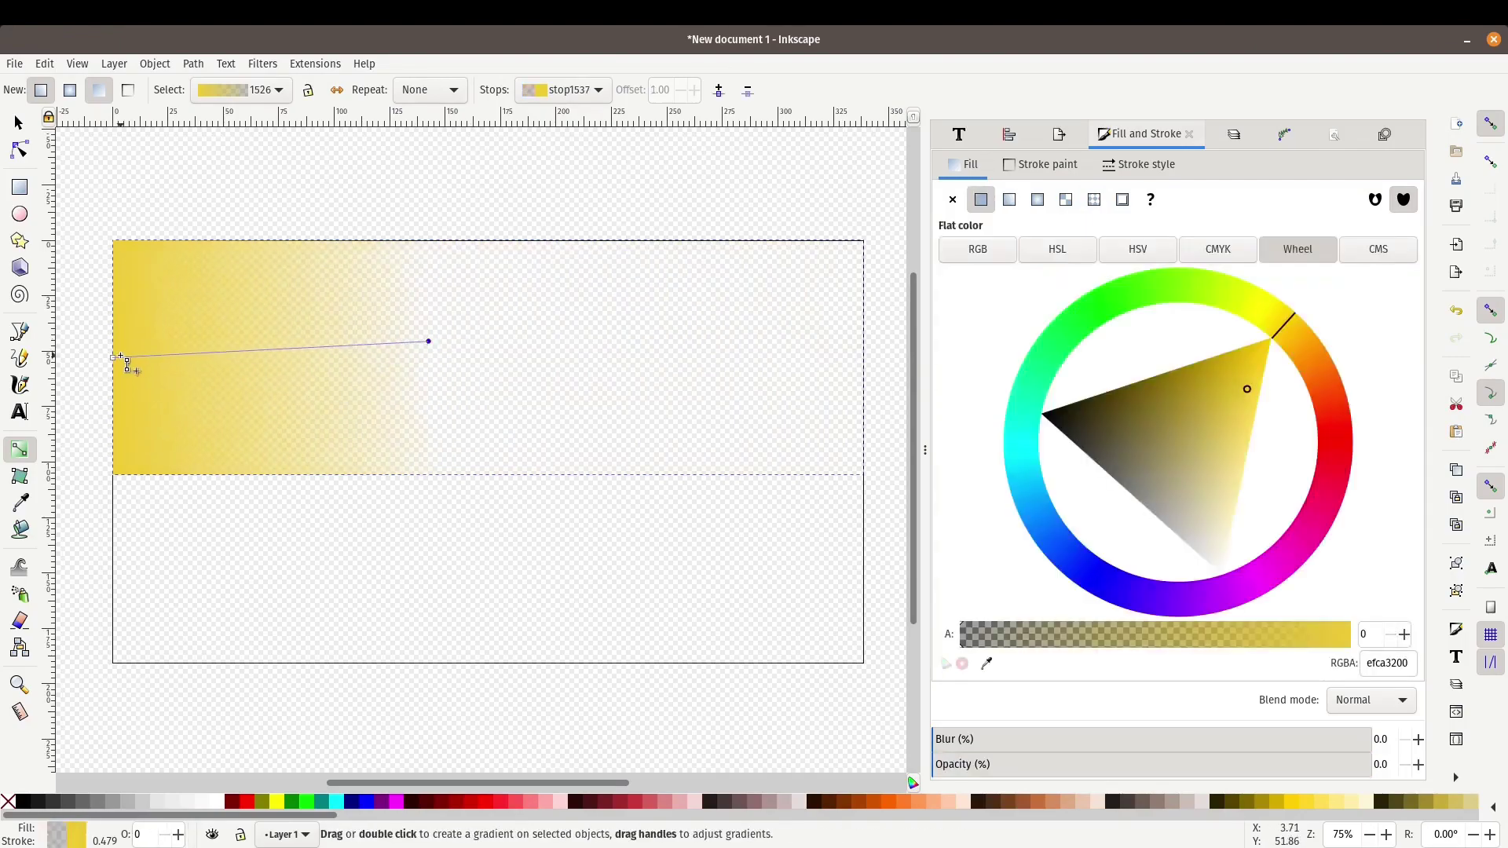
left_click_drag(118, 362, 495, 410)
left_click_drag(426, 340, 564, 360)
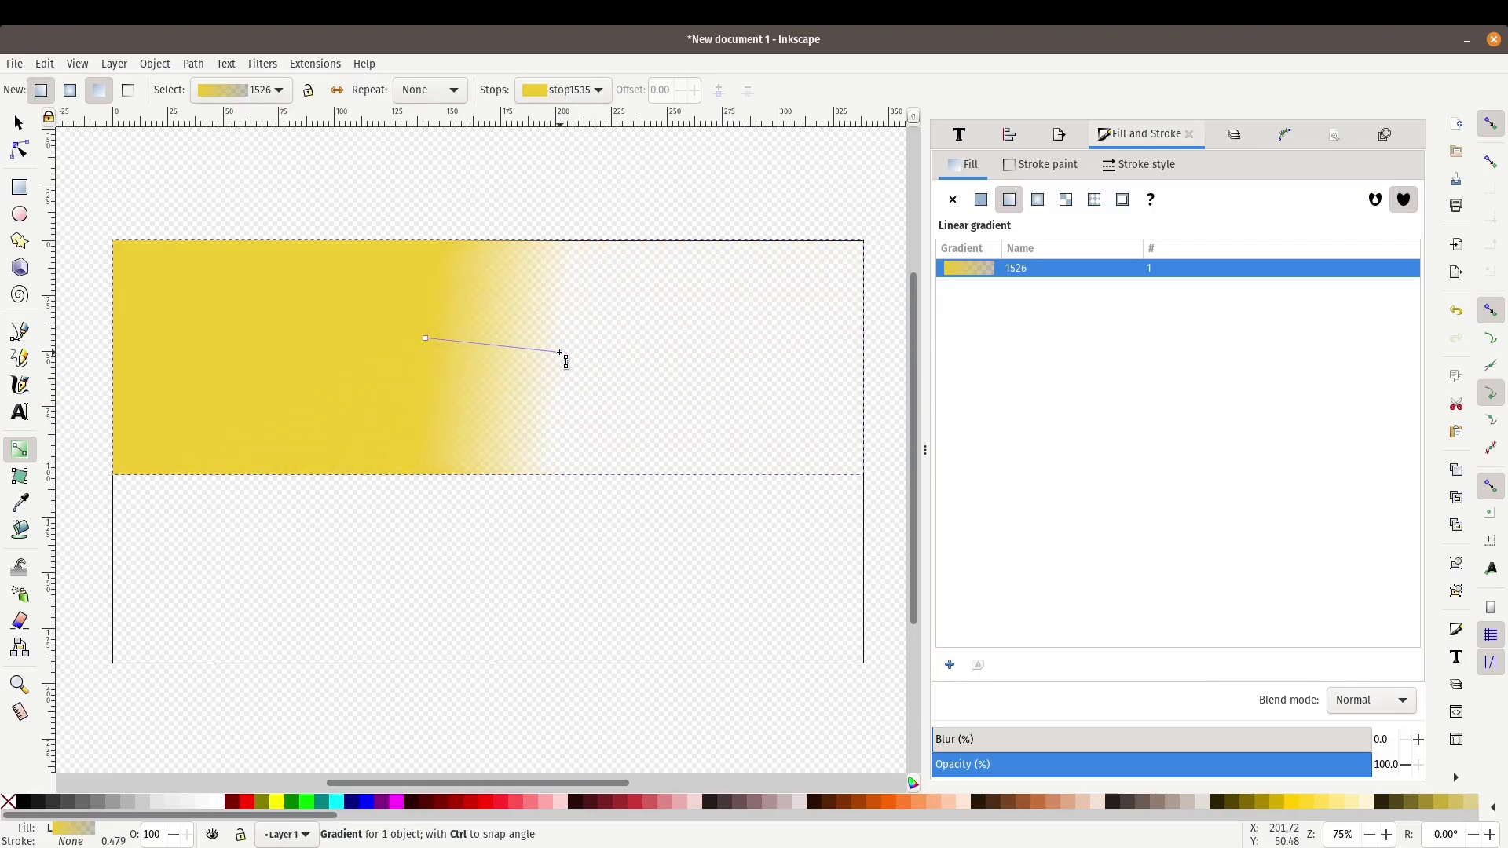
key("ctrl+z")
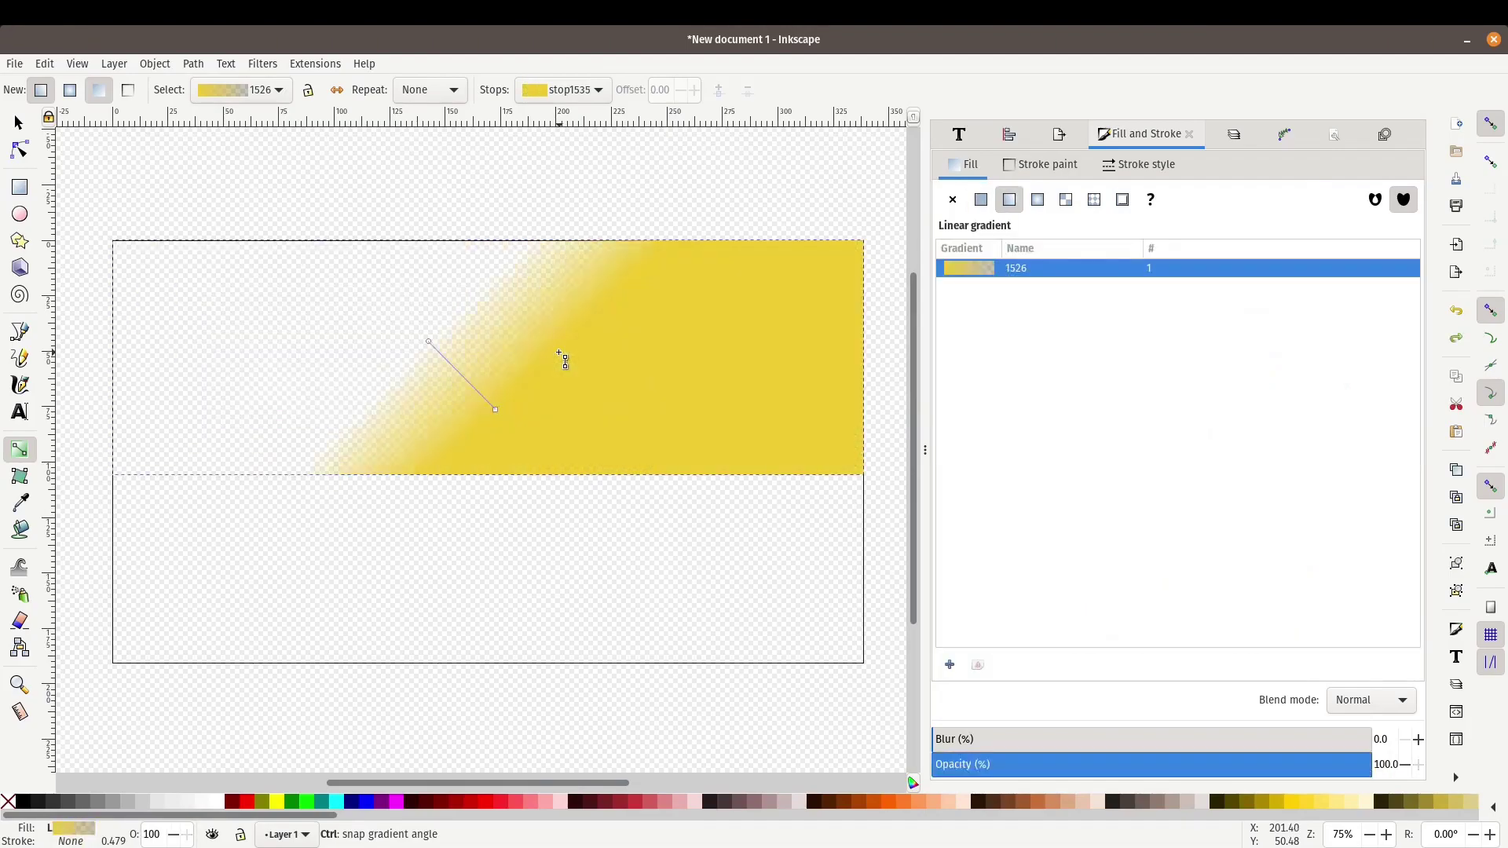
key("ctrl+z")
key("ctrl+z")
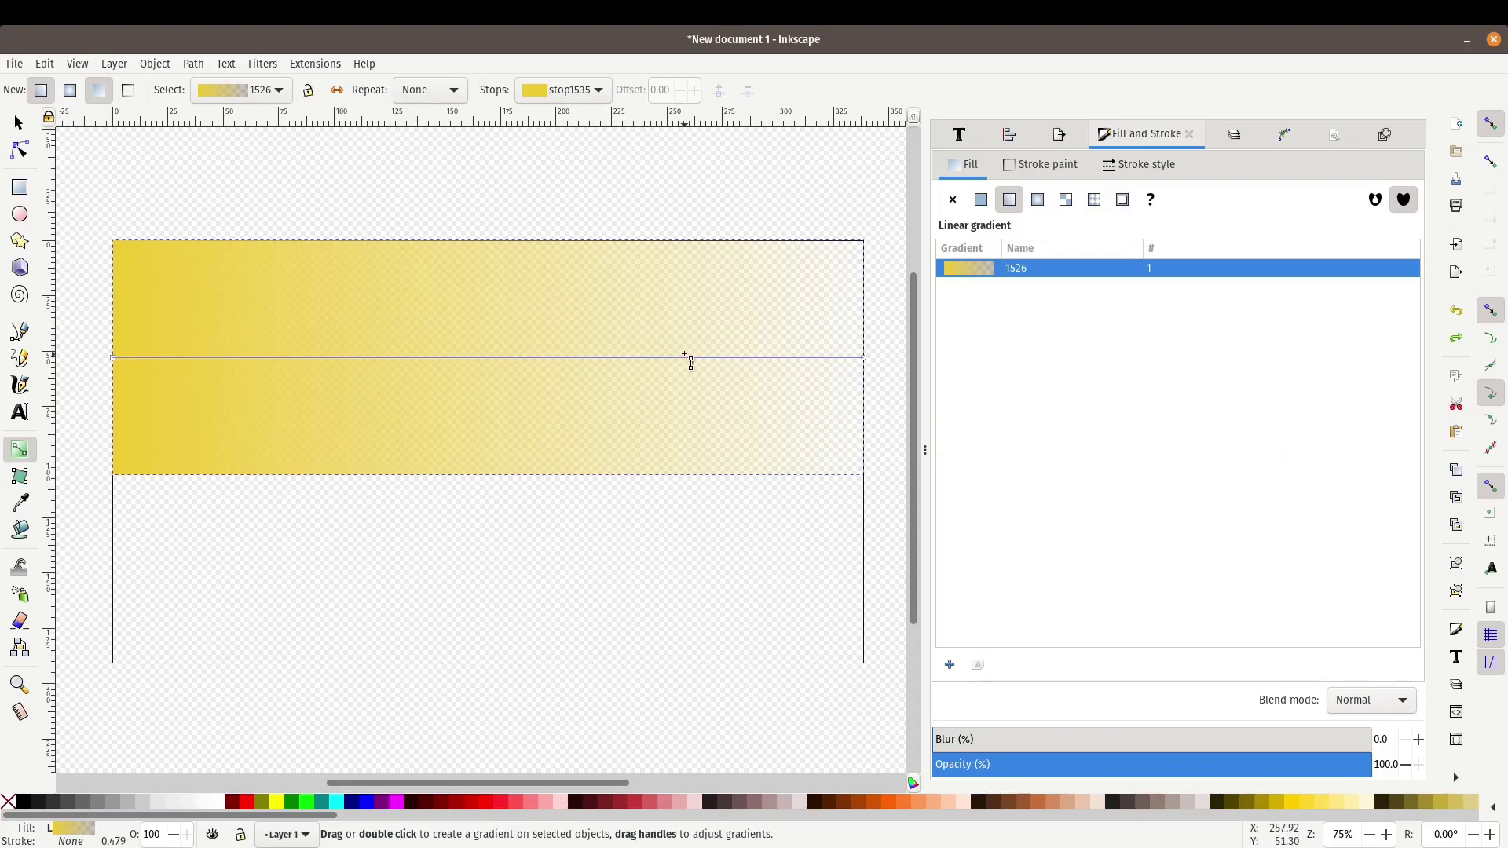
key("Escape")
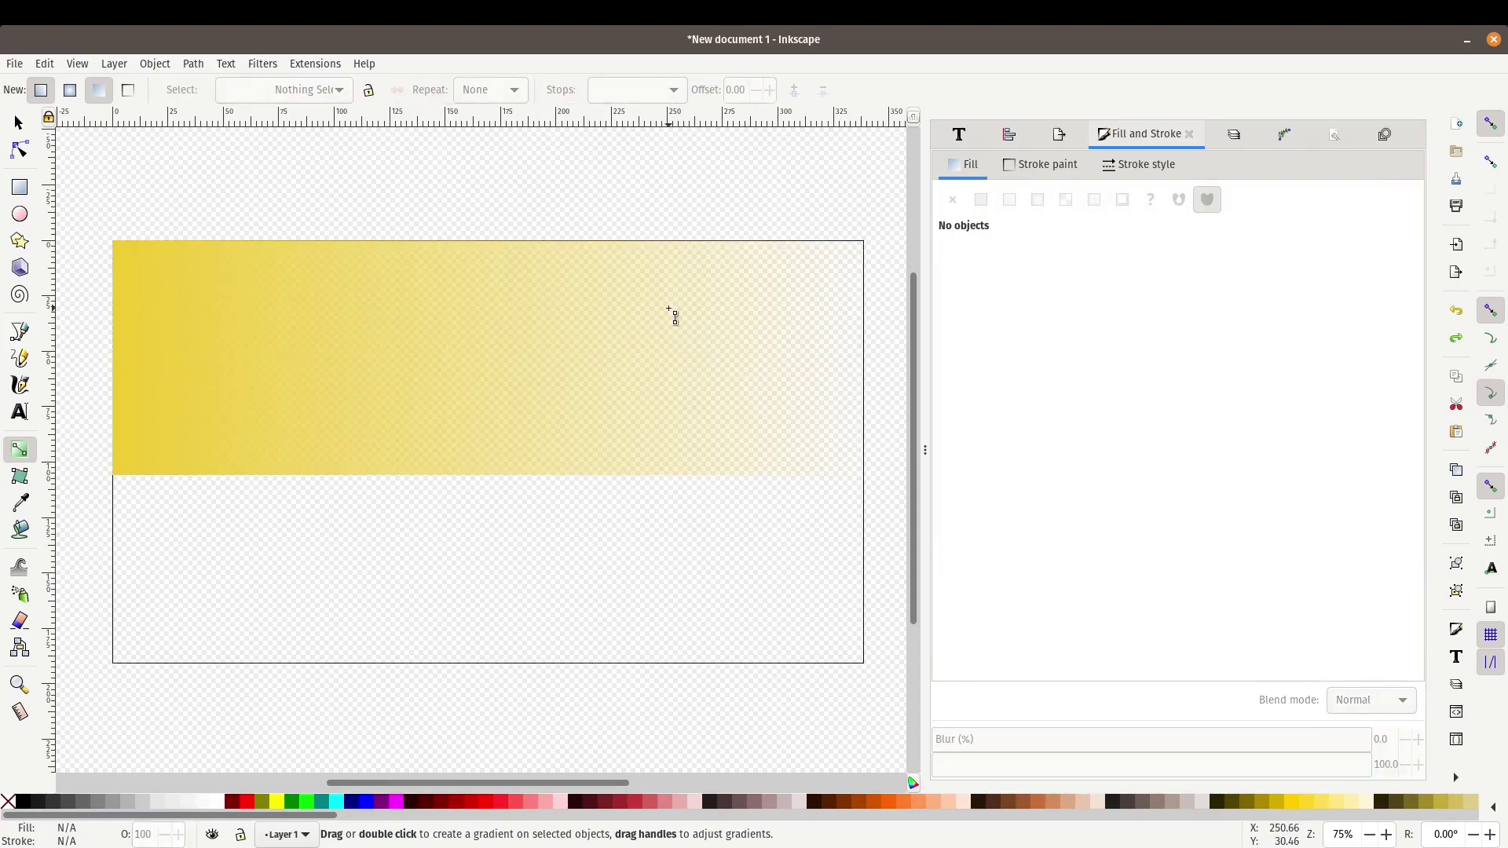
key("s")
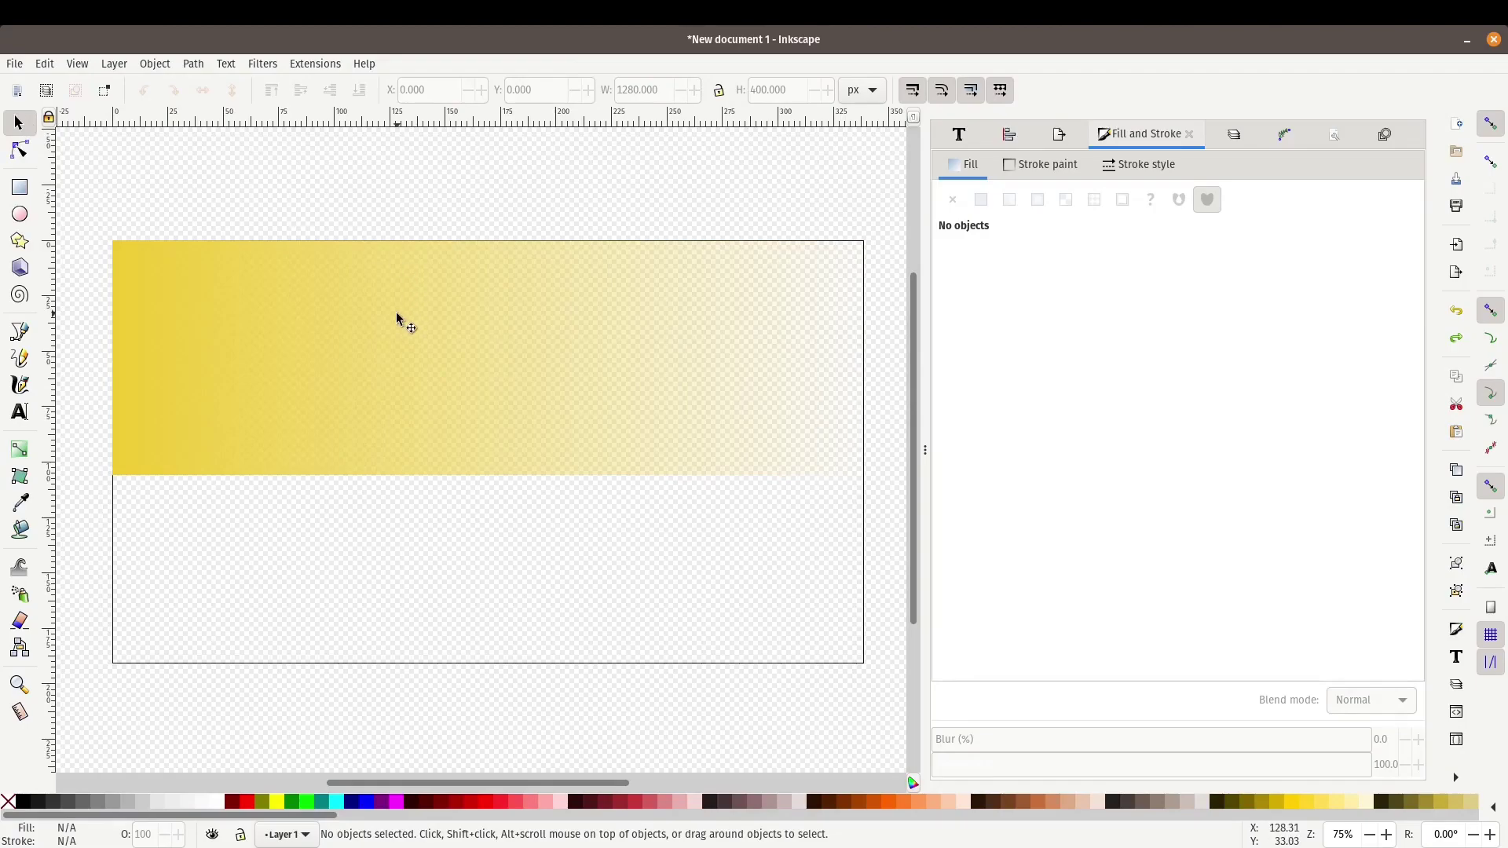
- Duplicate the yellow gradient banner, drag the copy below it, and switch the copy to a flat fill
left_click(579, 397)
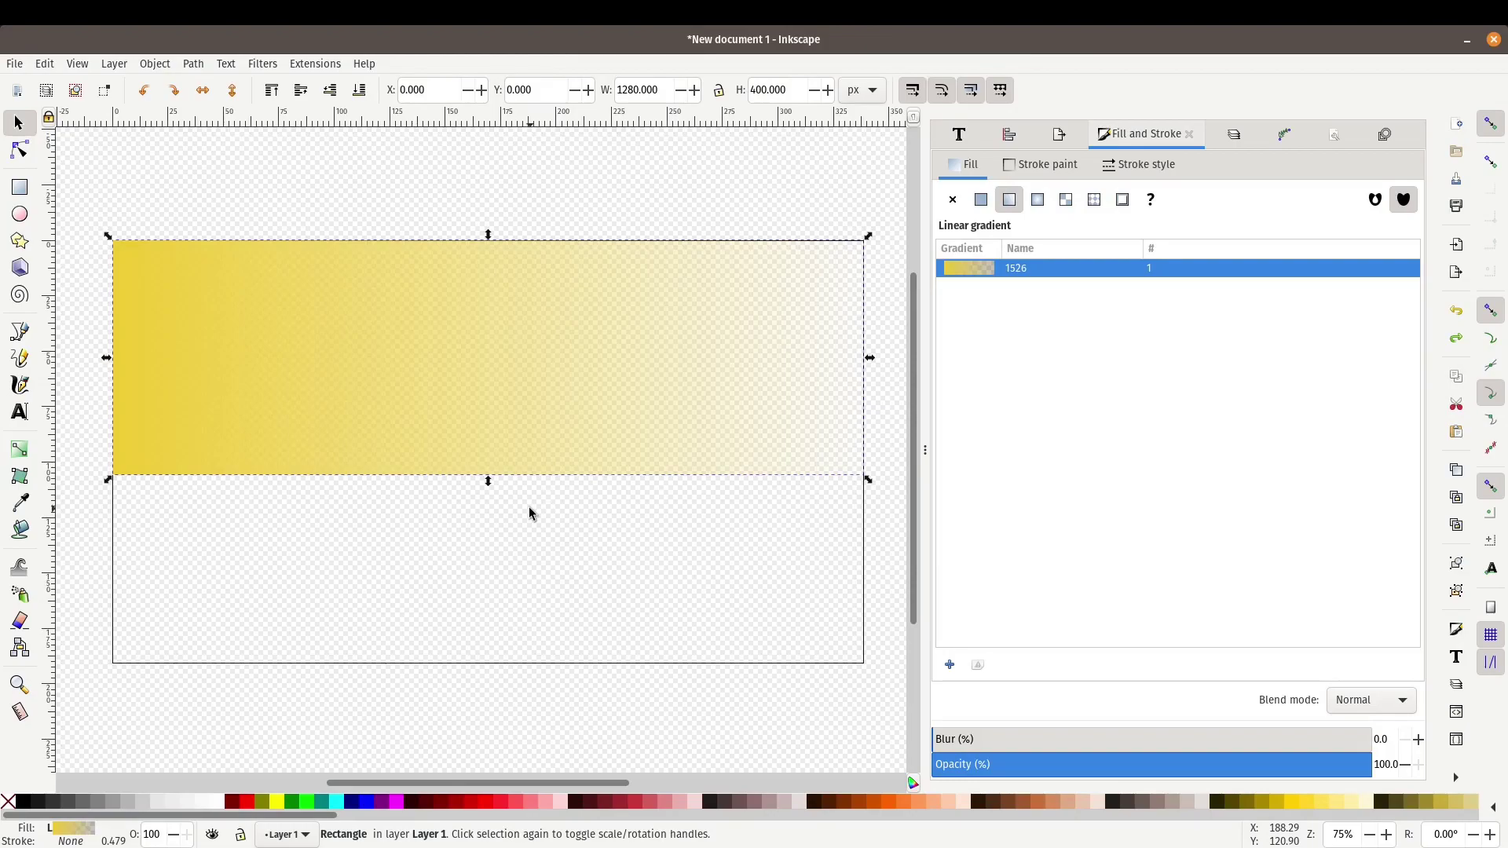
key("ctrl+d")
left_click(42, 65)
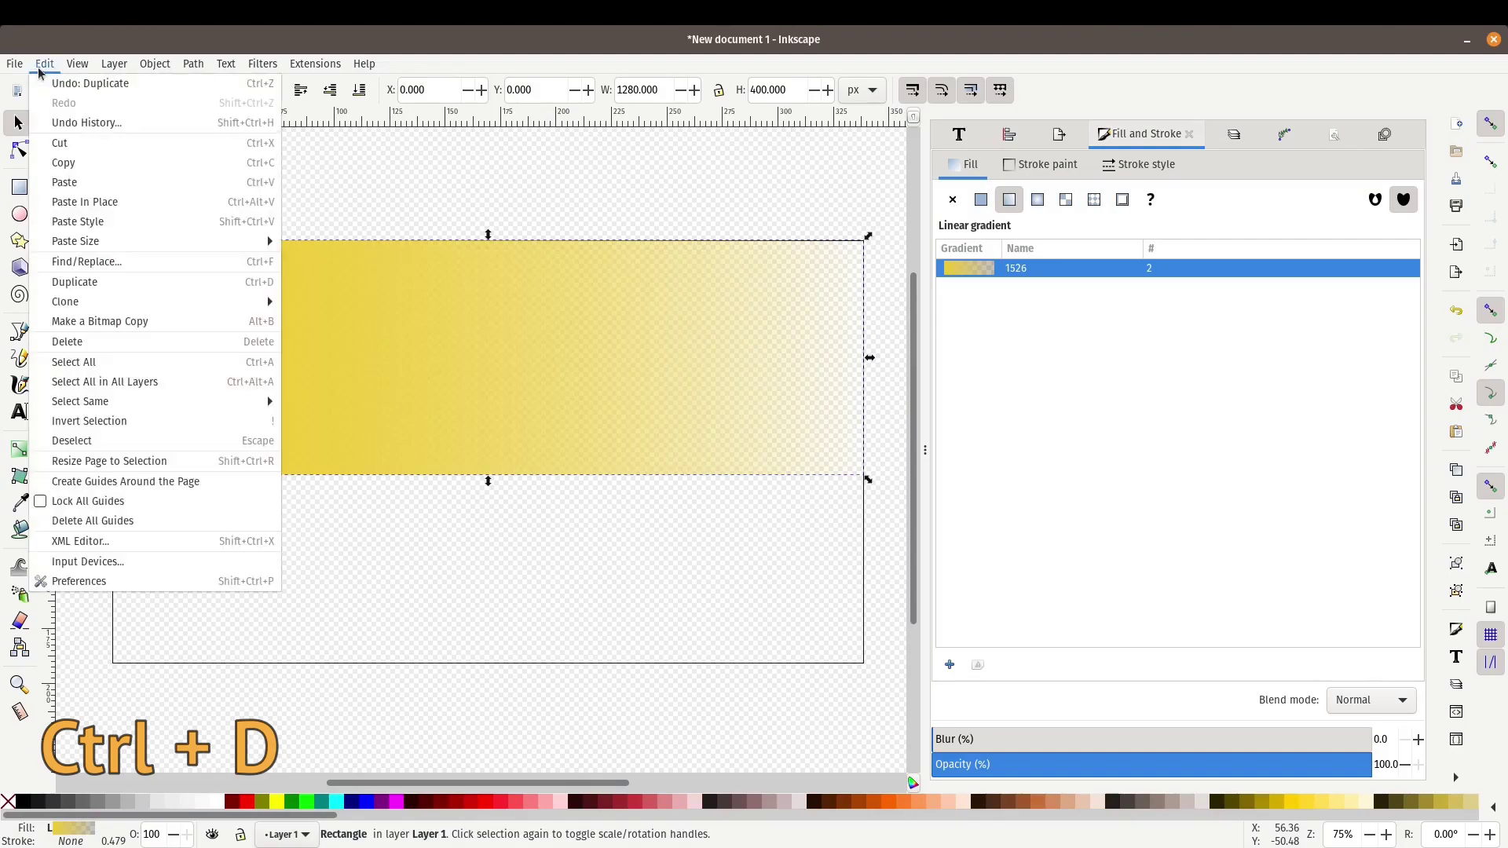
left_click(401, 211)
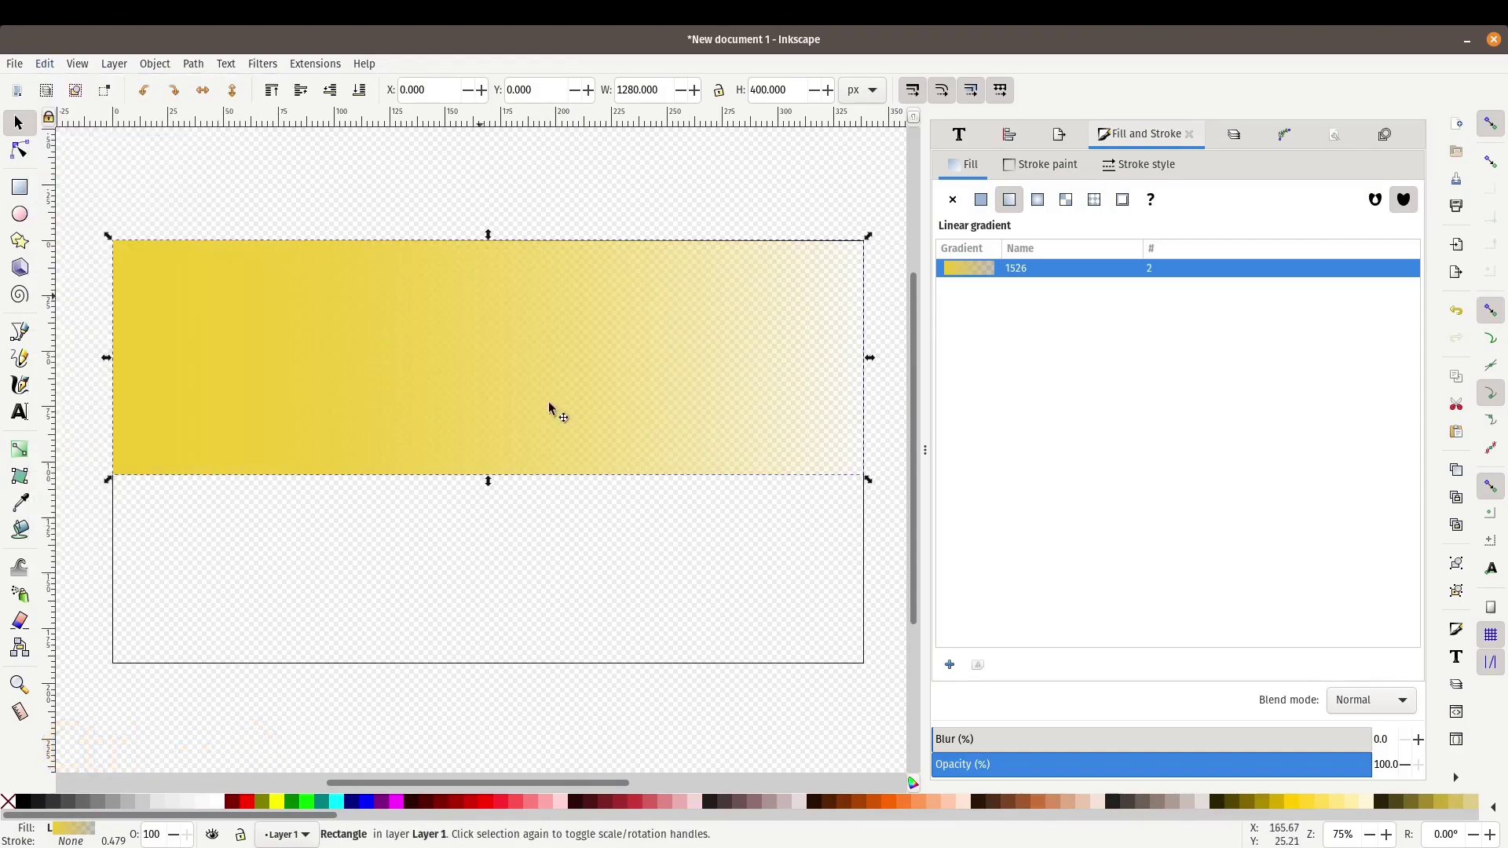
left_click_drag(403, 366, 402, 628)
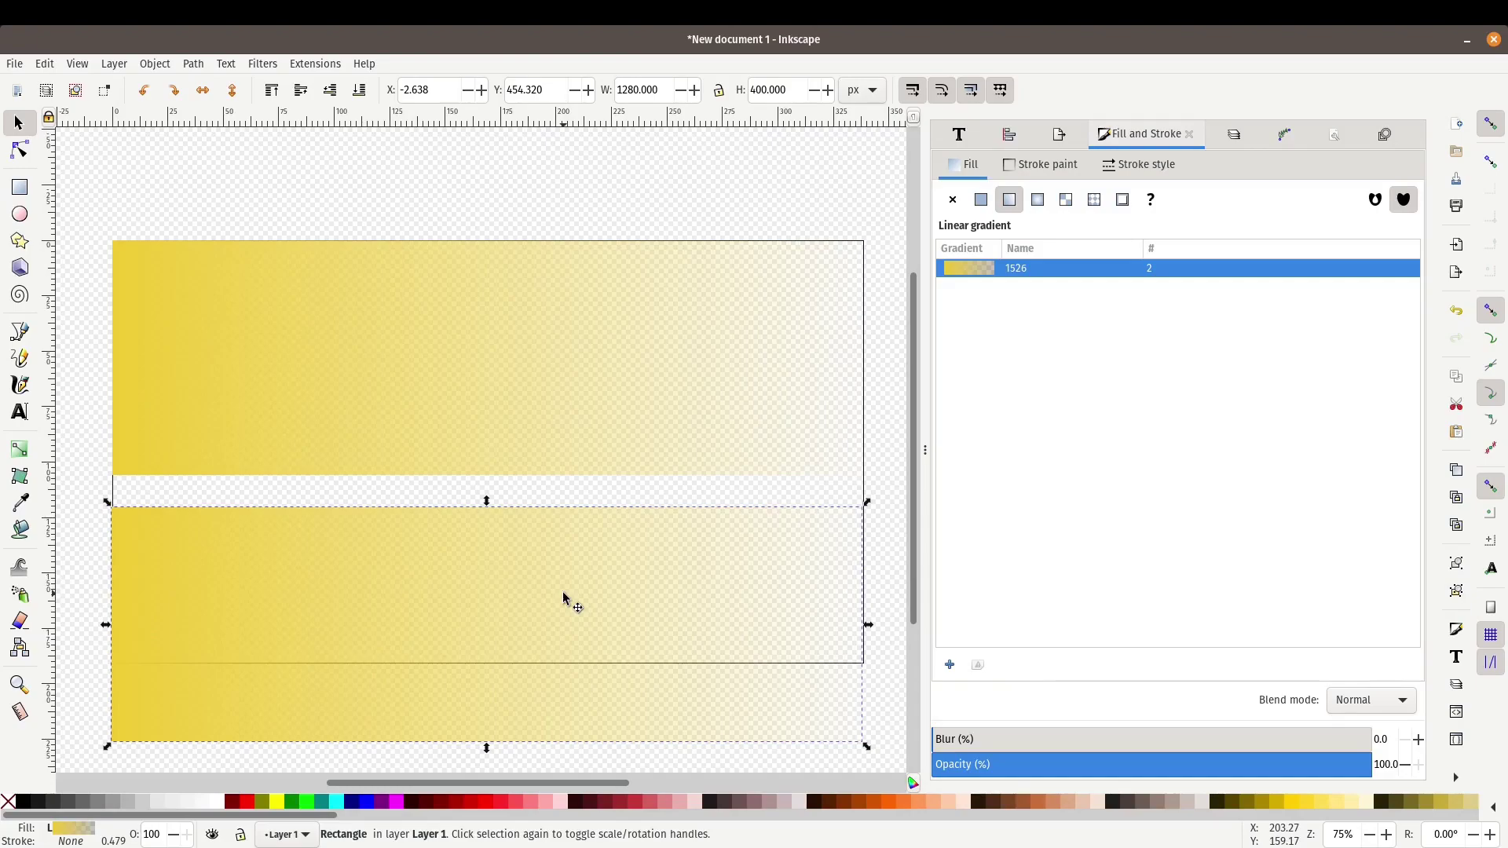
left_click(981, 201)
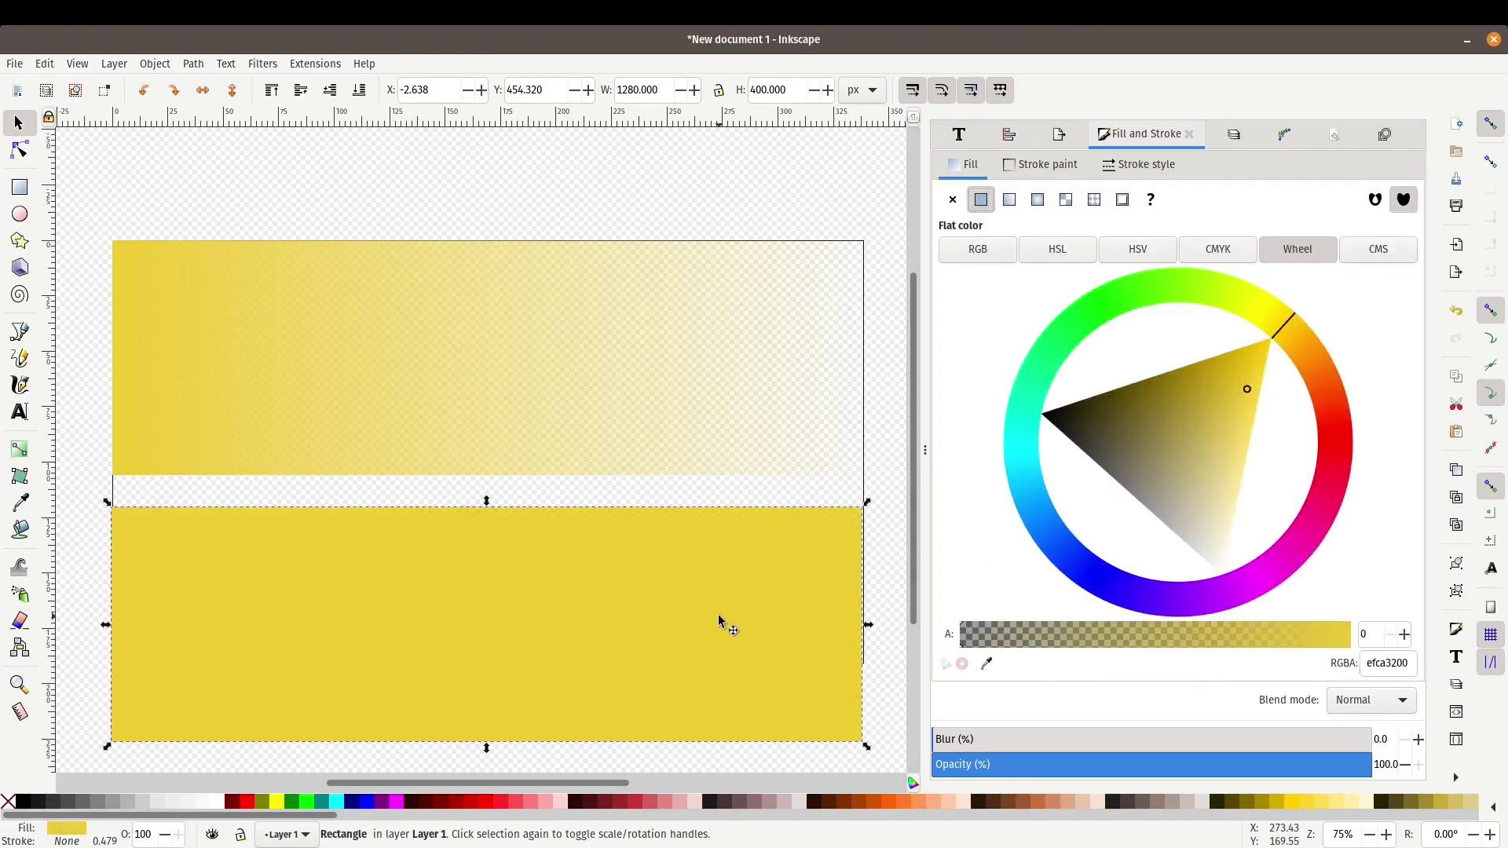
- Sample coral red #df6c55 from the Inkscape website banner with Color Picker and select its hex code
mouse_move(472, 843)
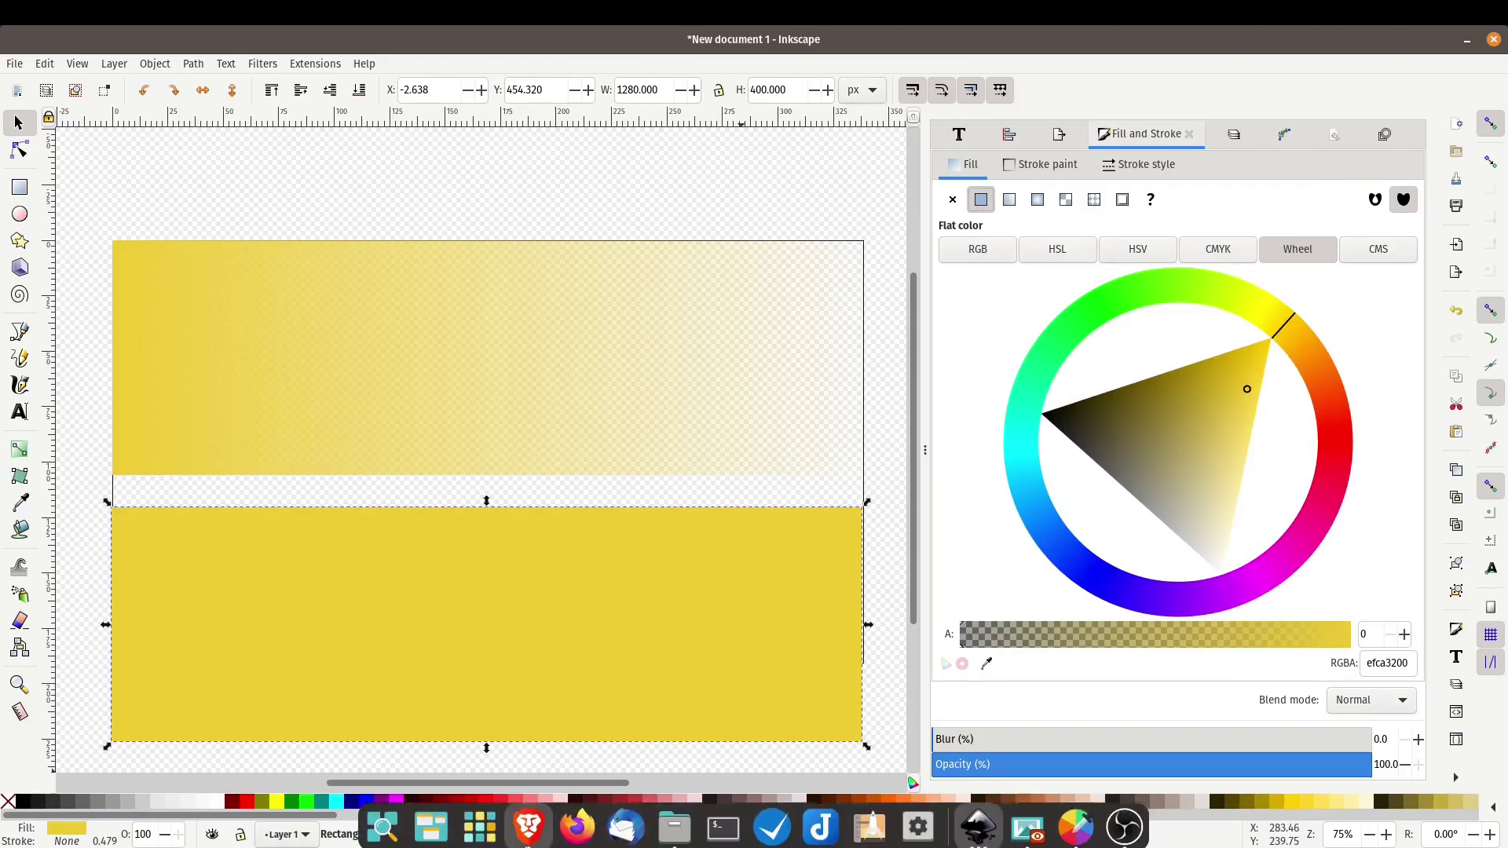
left_click(528, 822)
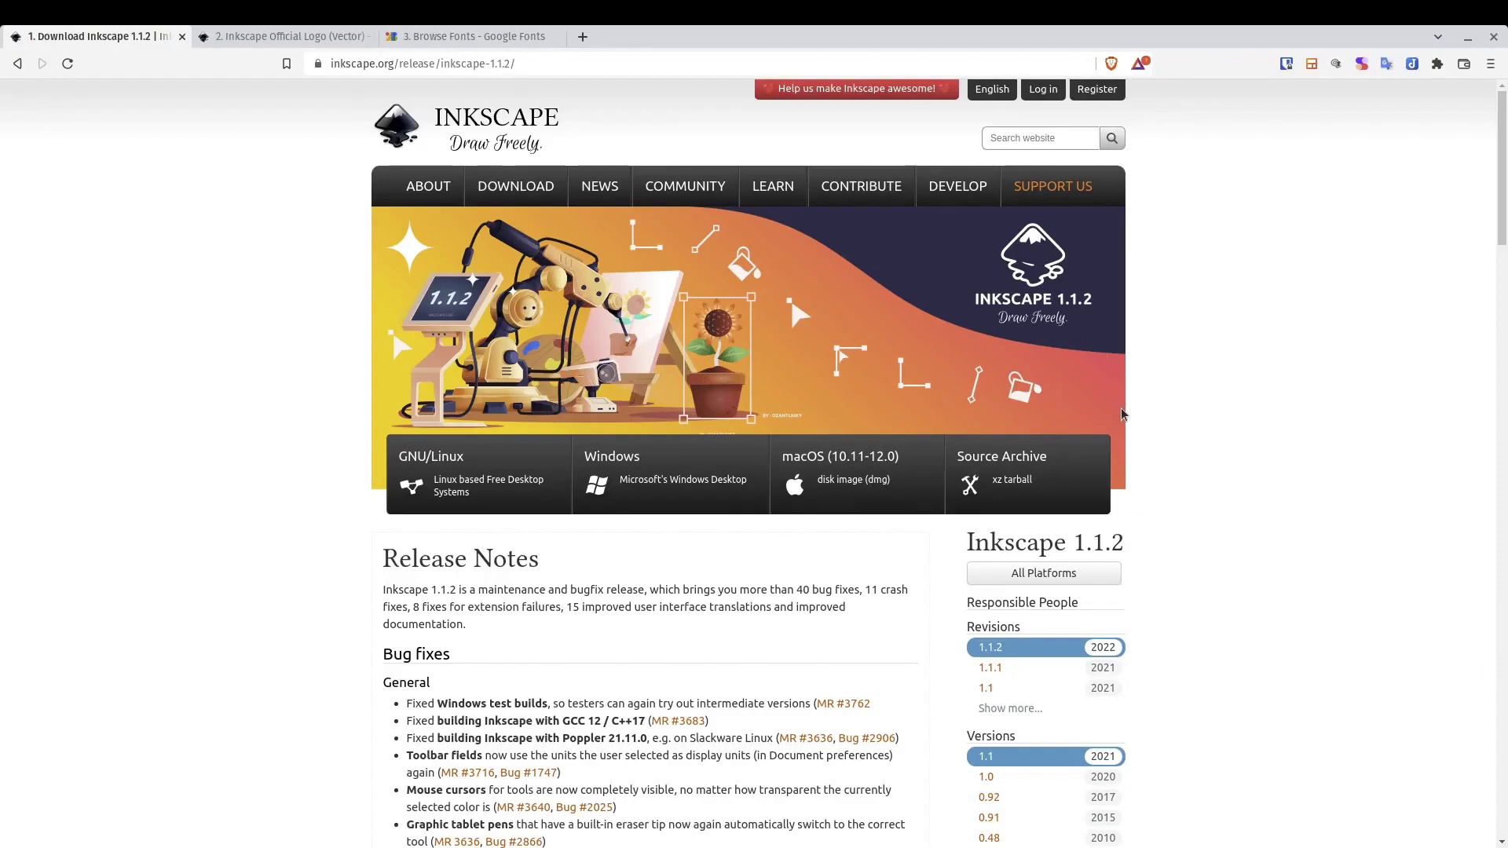
key("alt+Tab")
key("alt+Tab")
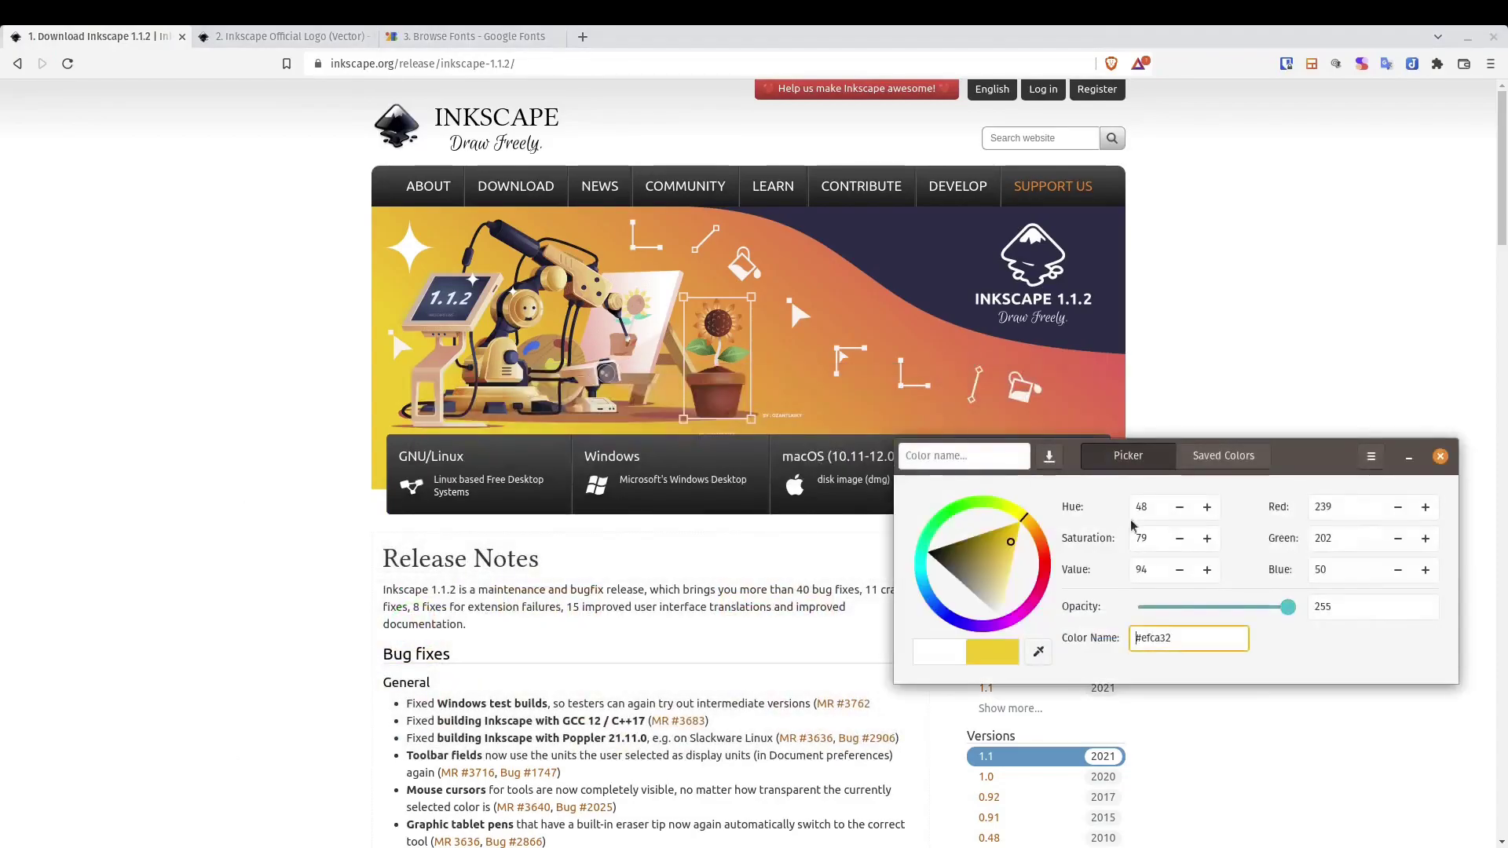
left_click(1040, 654)
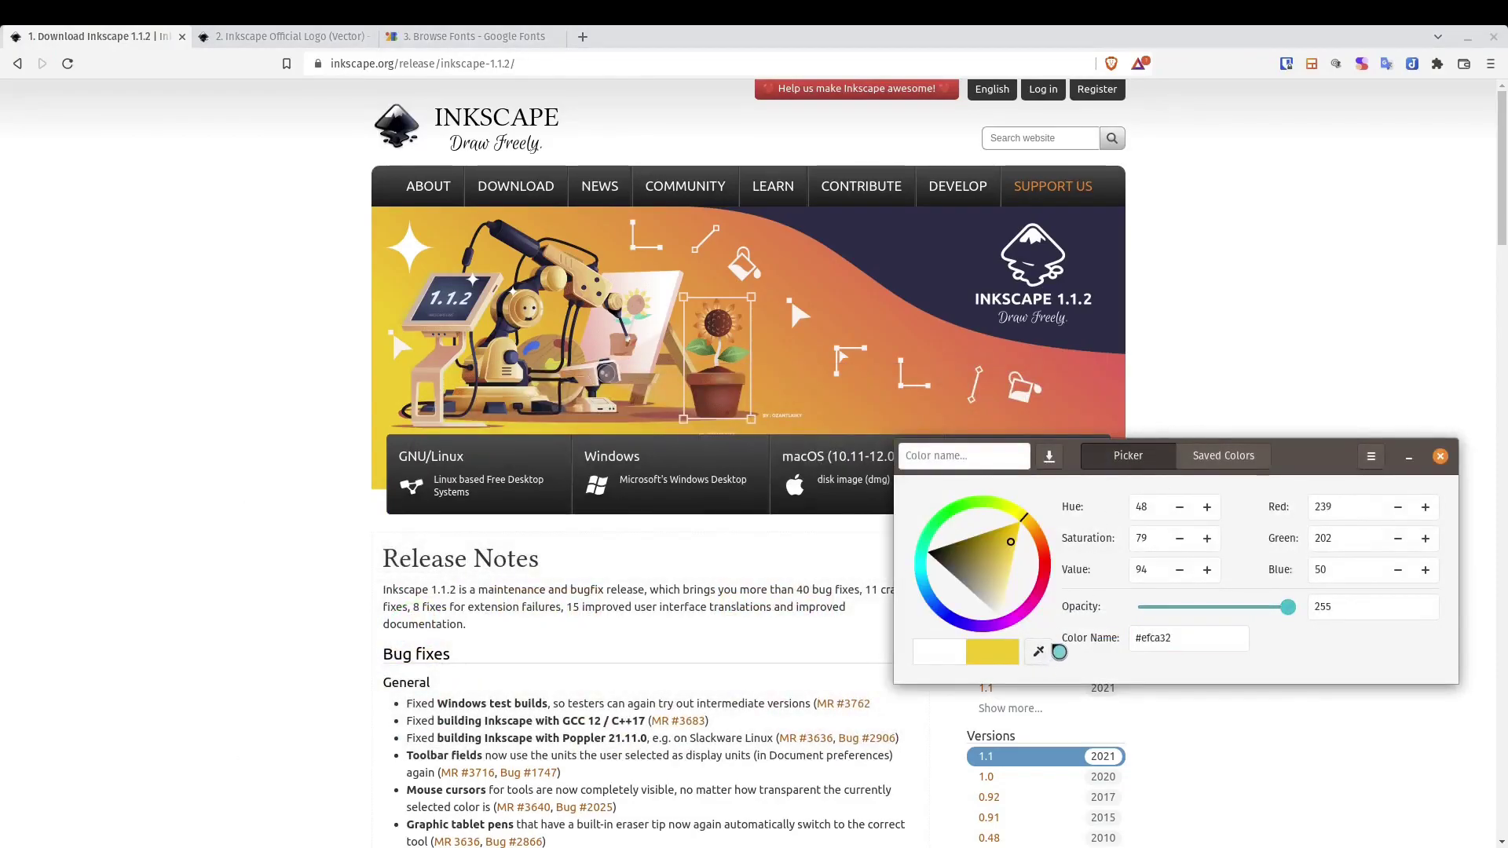
left_click(1123, 418)
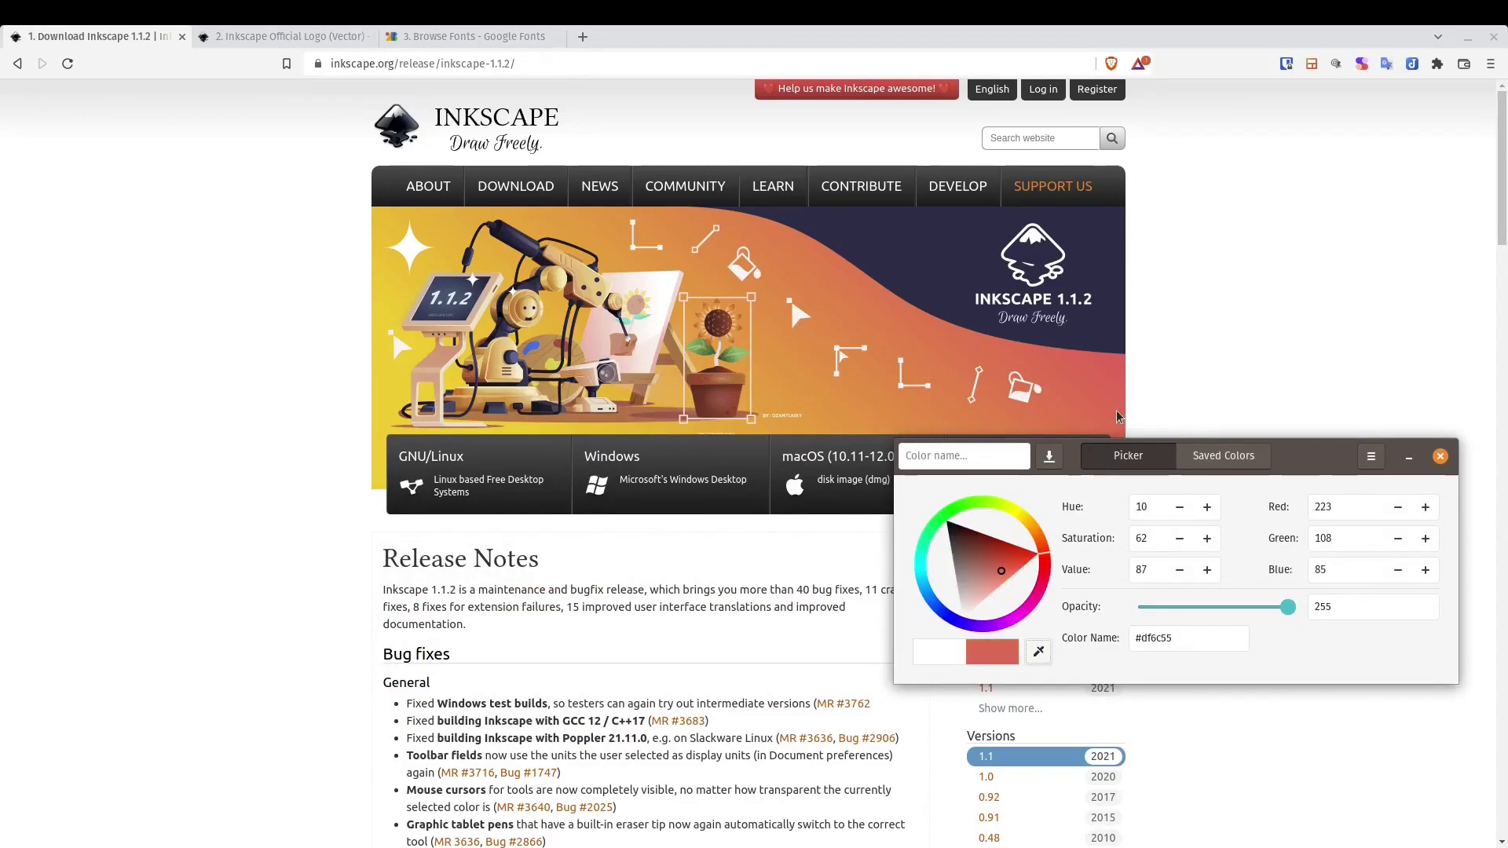
left_click_drag(1192, 635, 1135, 638)
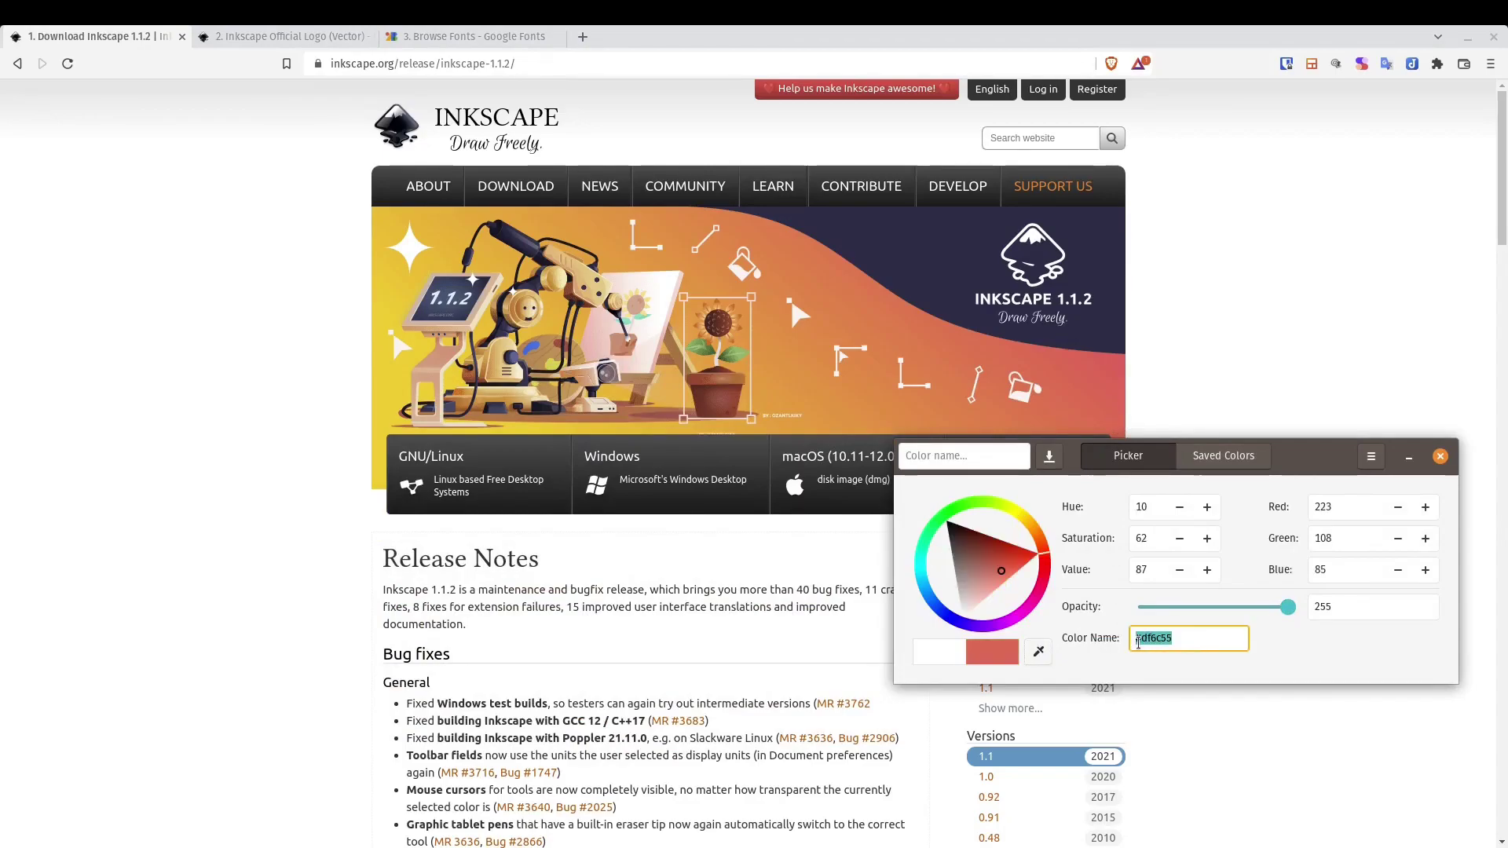
key("alt+Tab")
key("Tab")
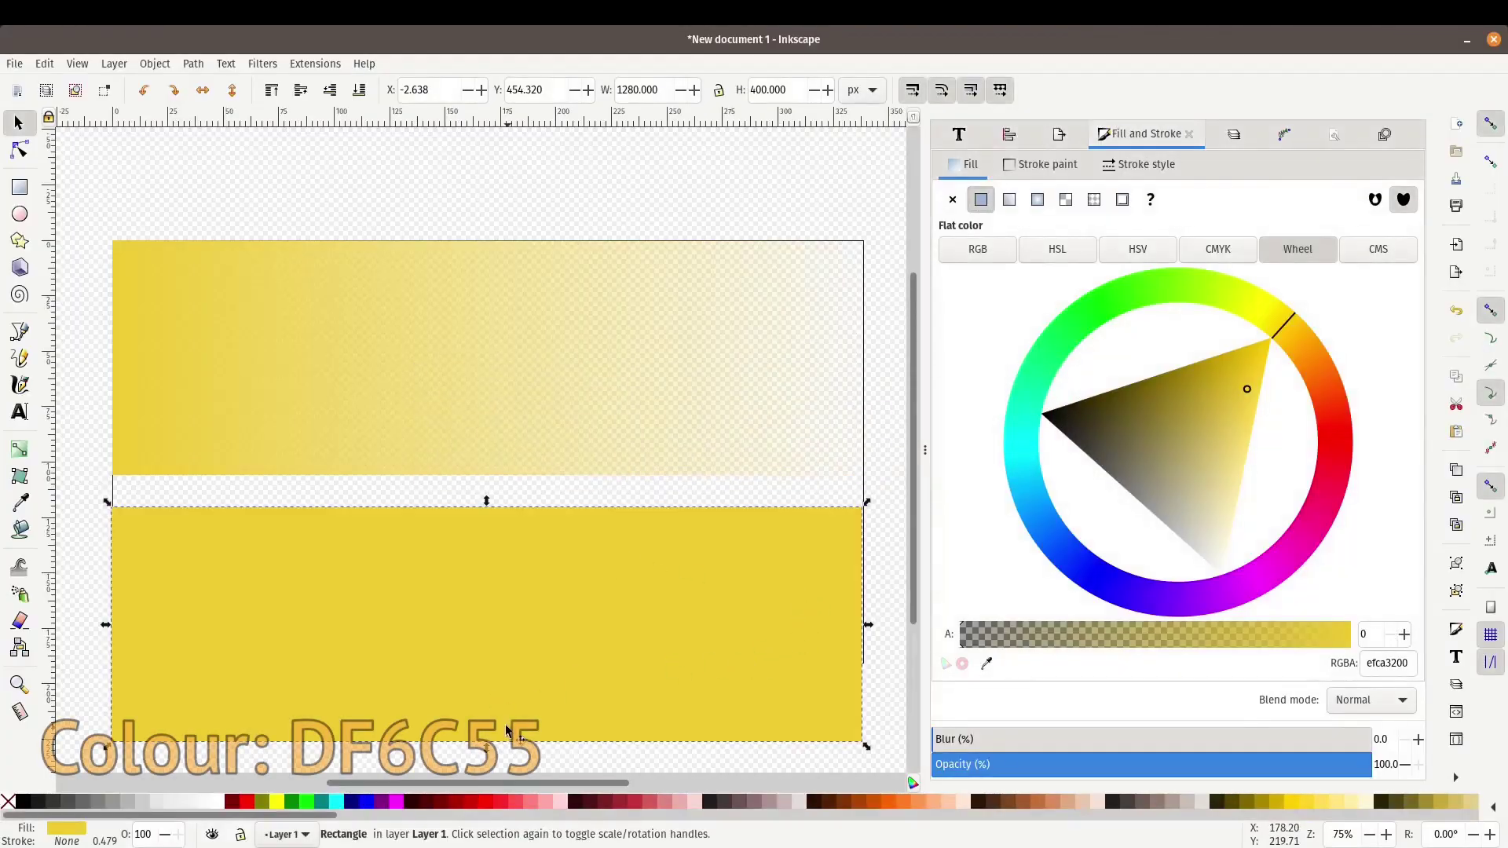
- Give the lower rectangle a solid df6c55 coral red fill
left_click_drag(1406, 662, 1370, 664)
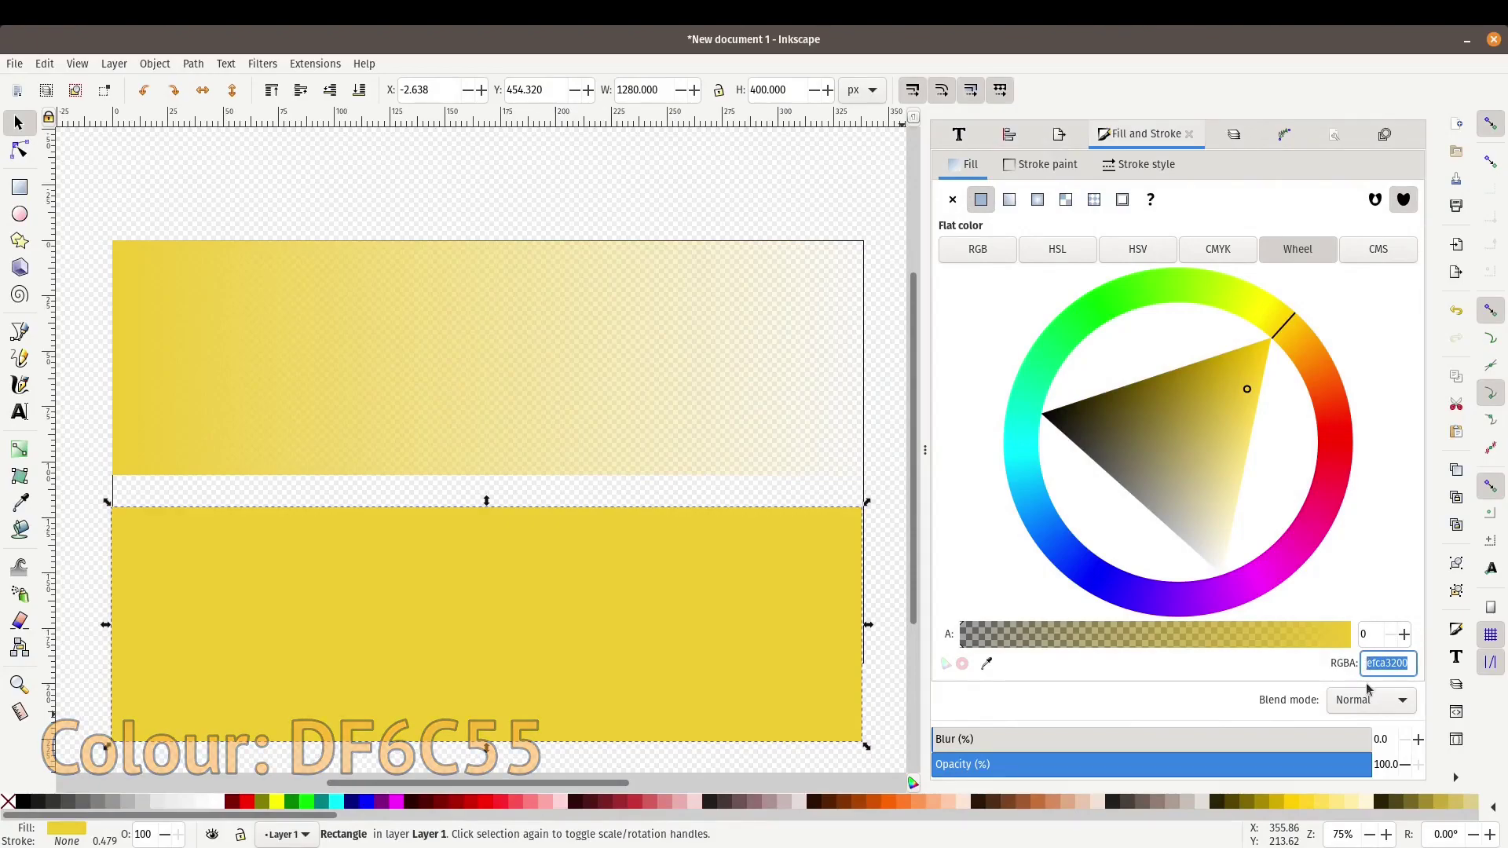
type("df6c55")
key("Return")
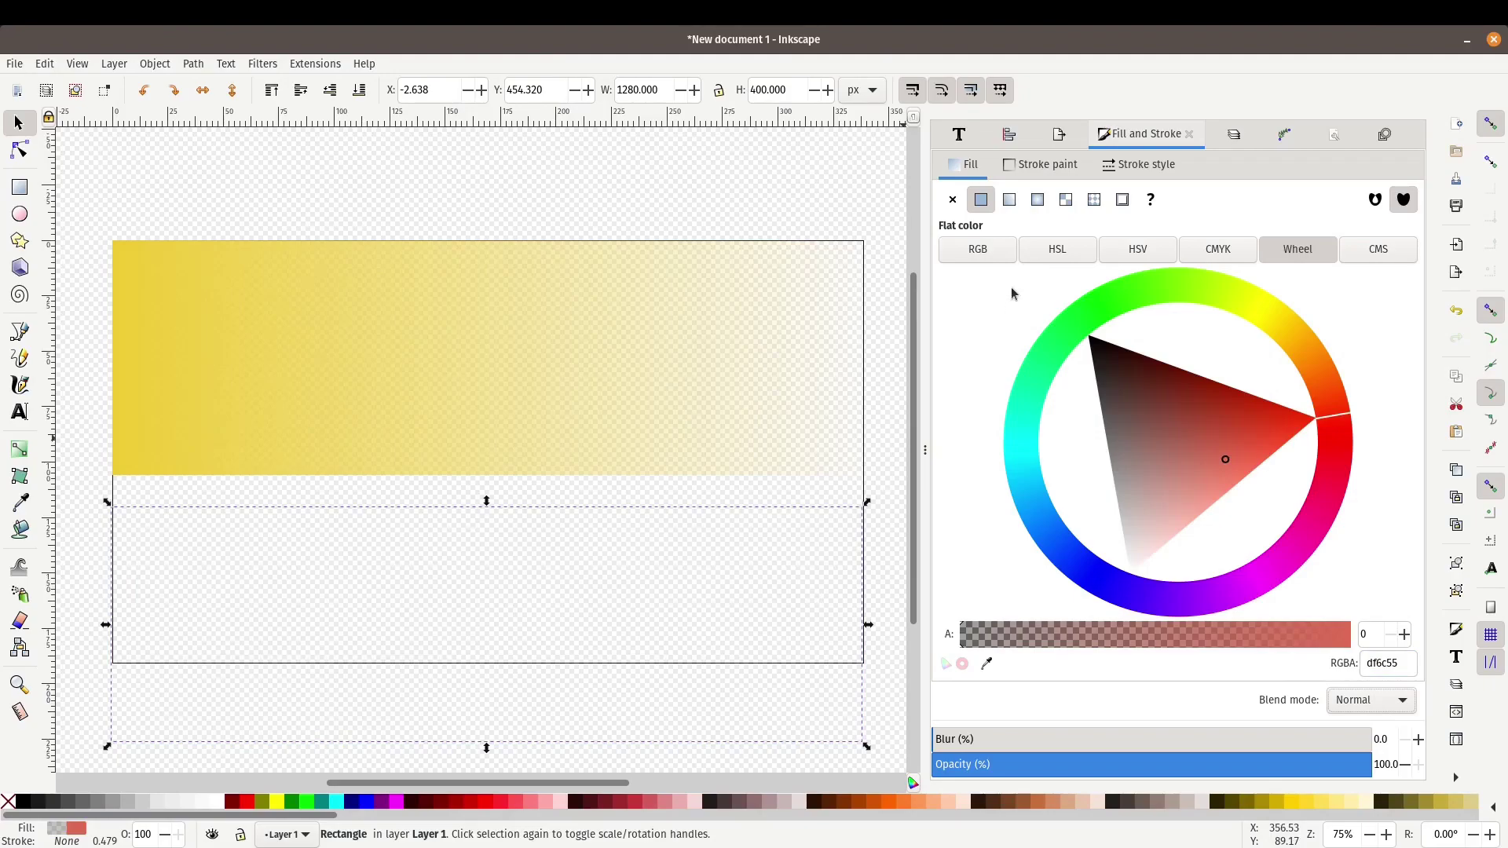
left_click(1009, 200)
left_click(982, 201)
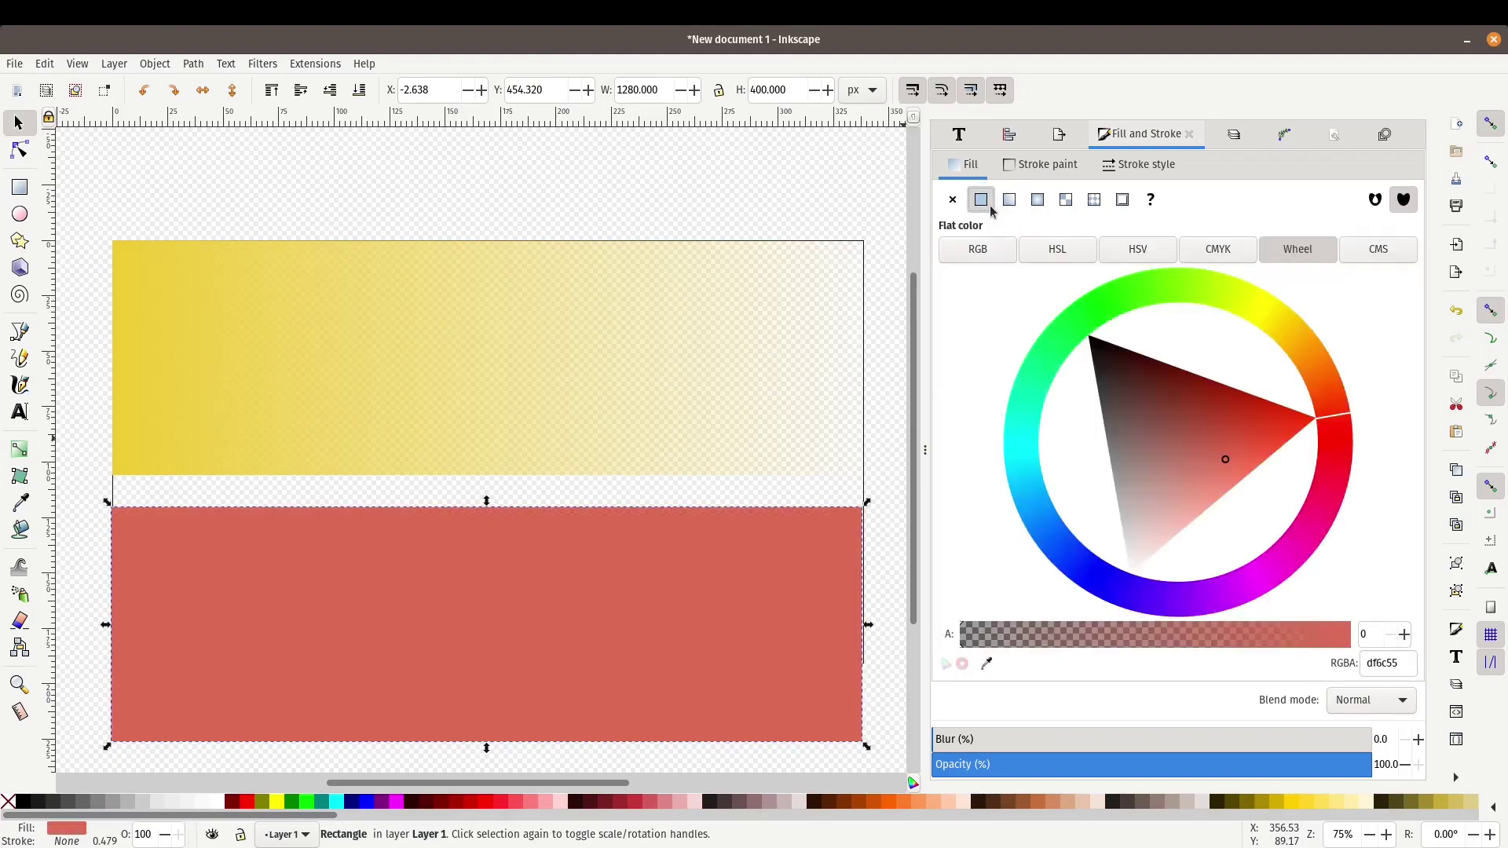
left_click(1367, 664)
key("Return")
key("Escape")
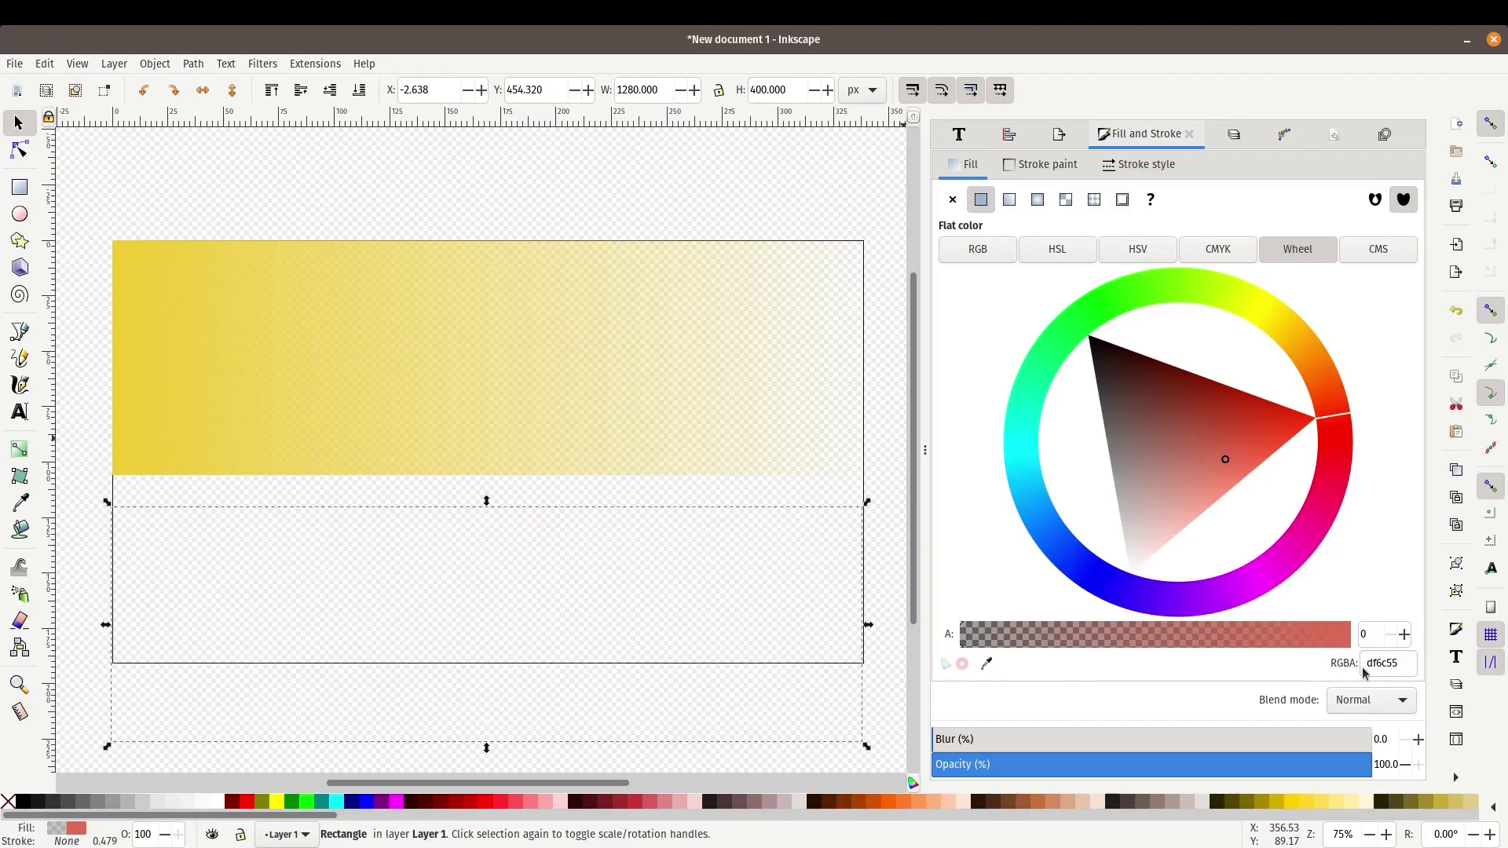
left_click(1009, 199)
left_click(981, 200)
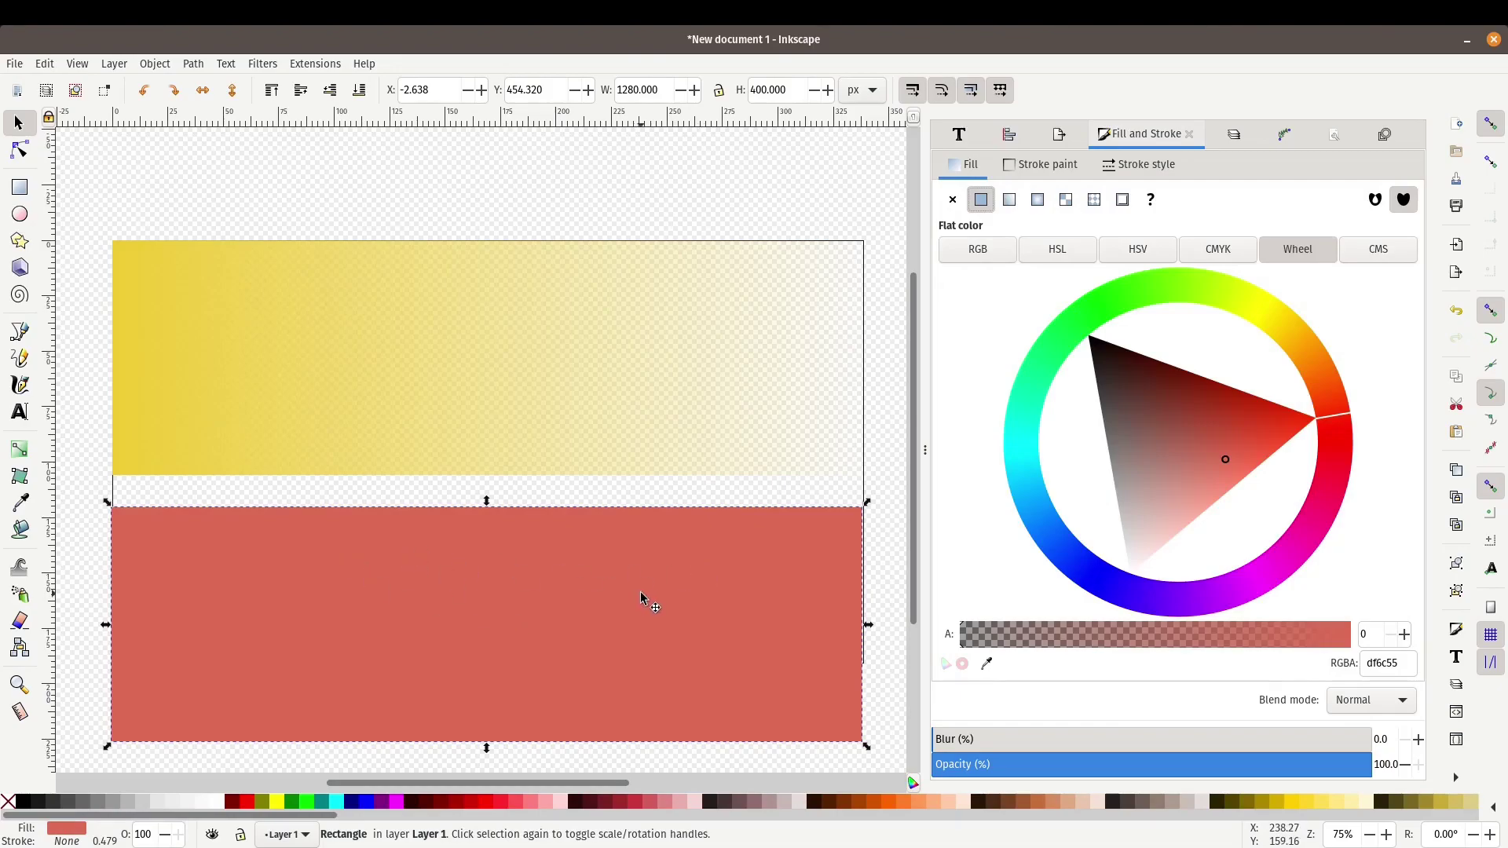
- Reselect the red rectangle and bring up Align and Distribute with Ctrl+Shift+A
left_click(631, 502)
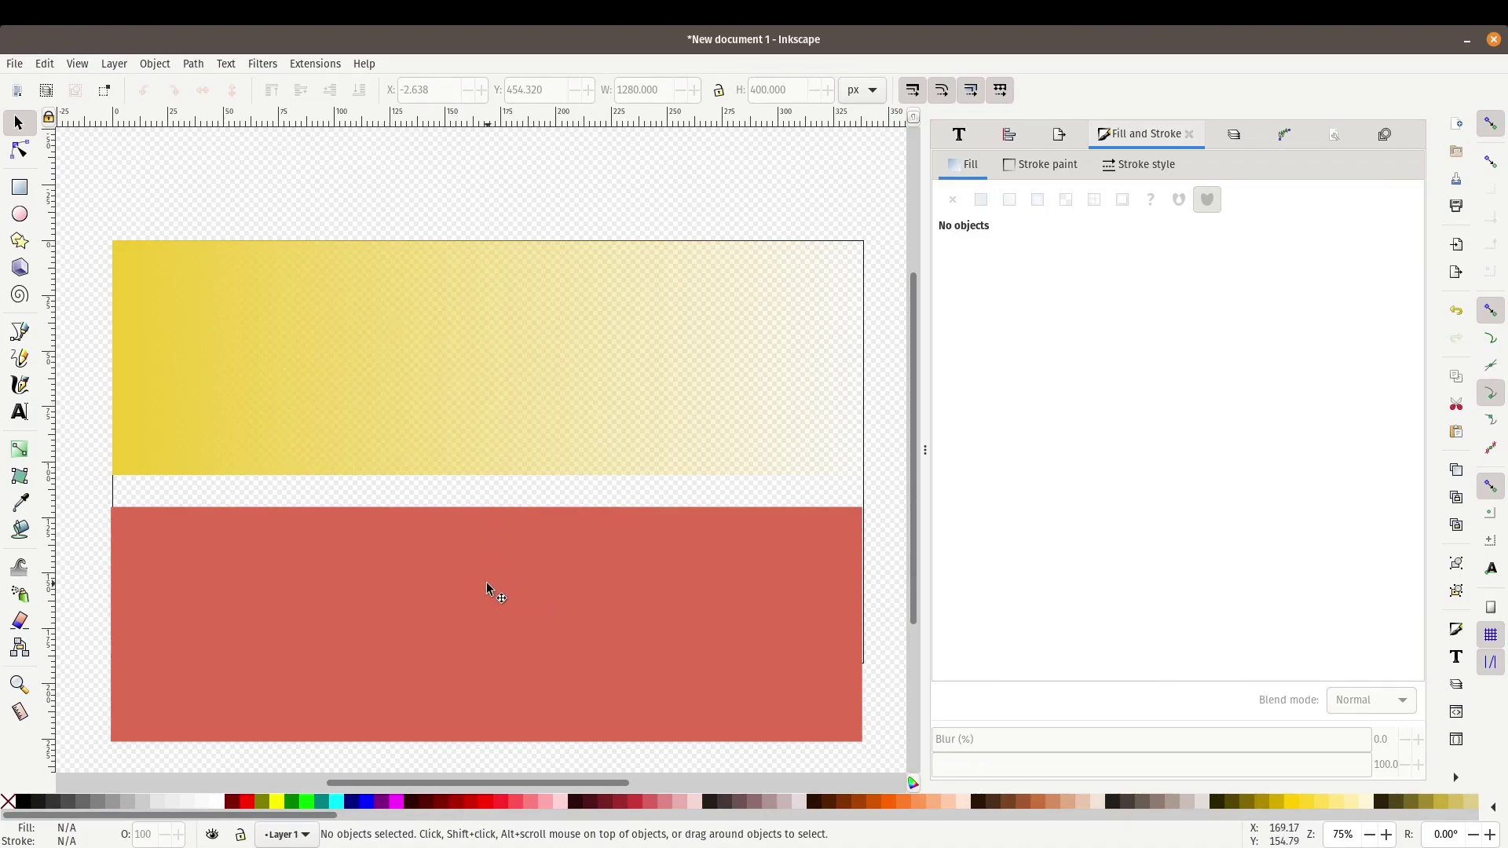
left_click(566, 619)
left_click(307, 351)
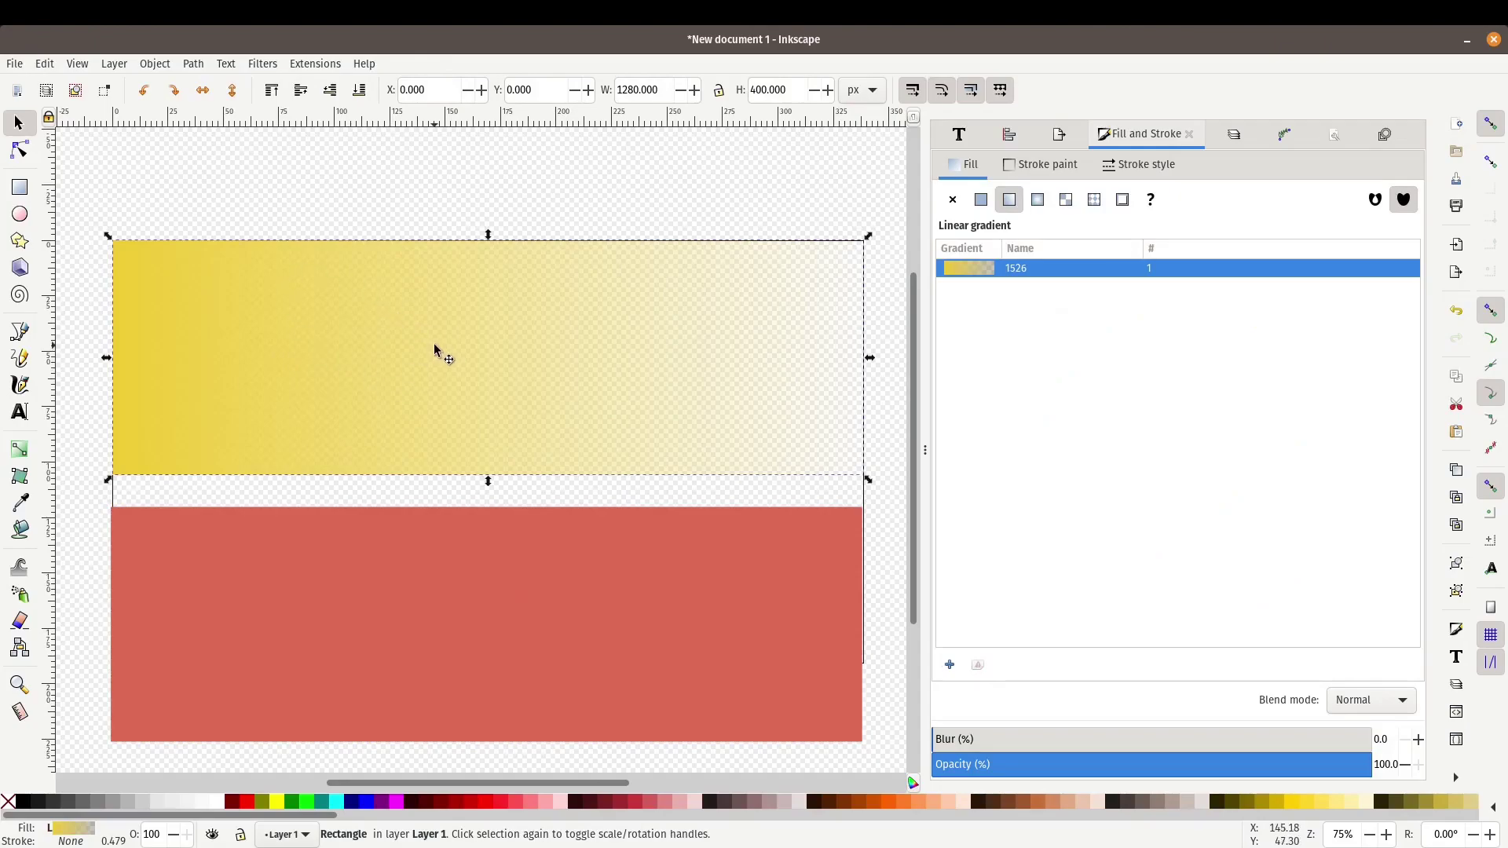
left_click(548, 586)
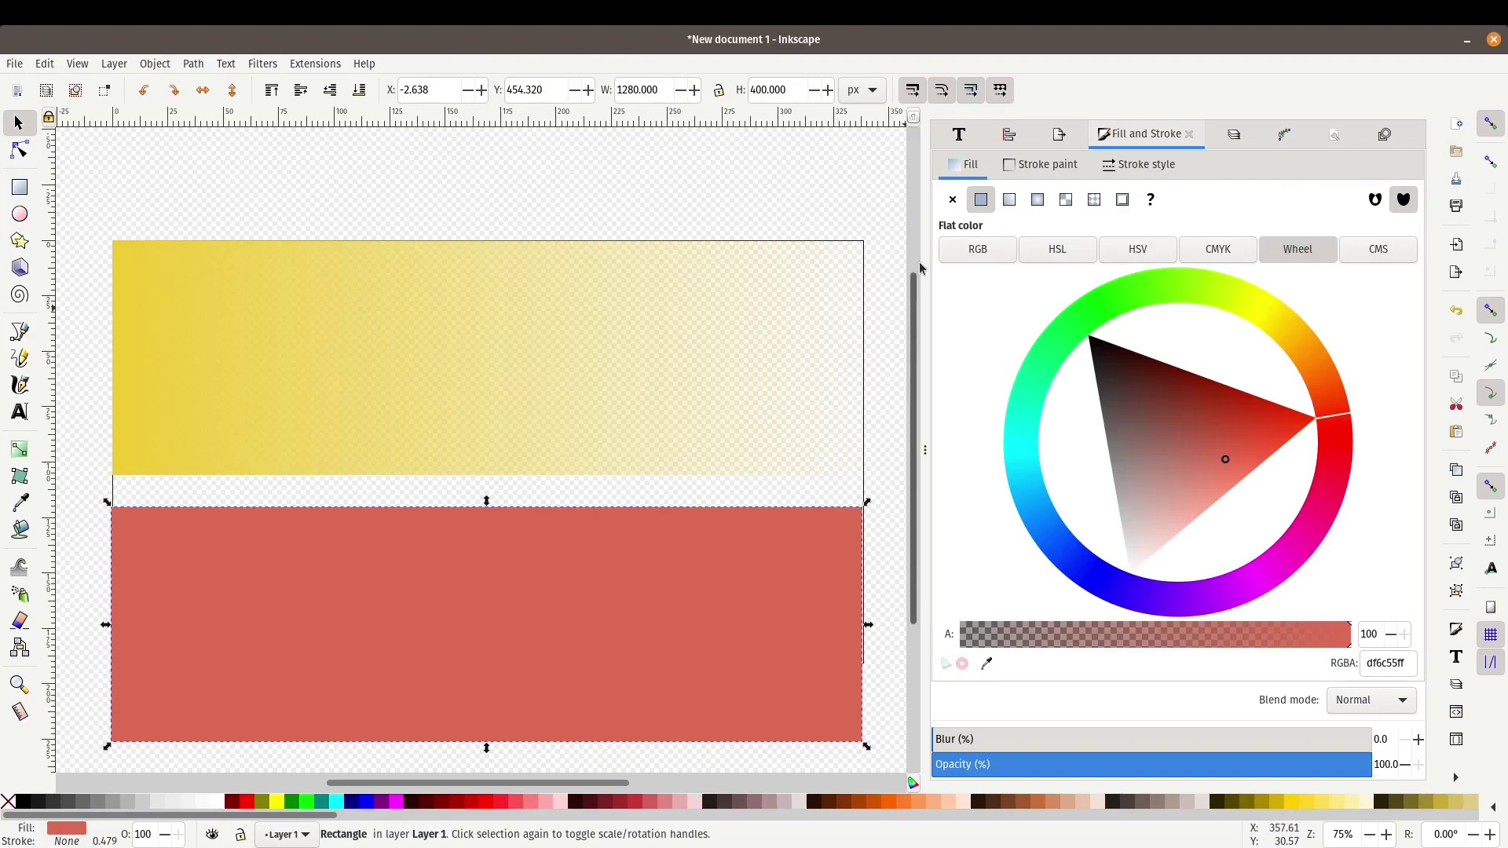
key("ctrl+shift+a")
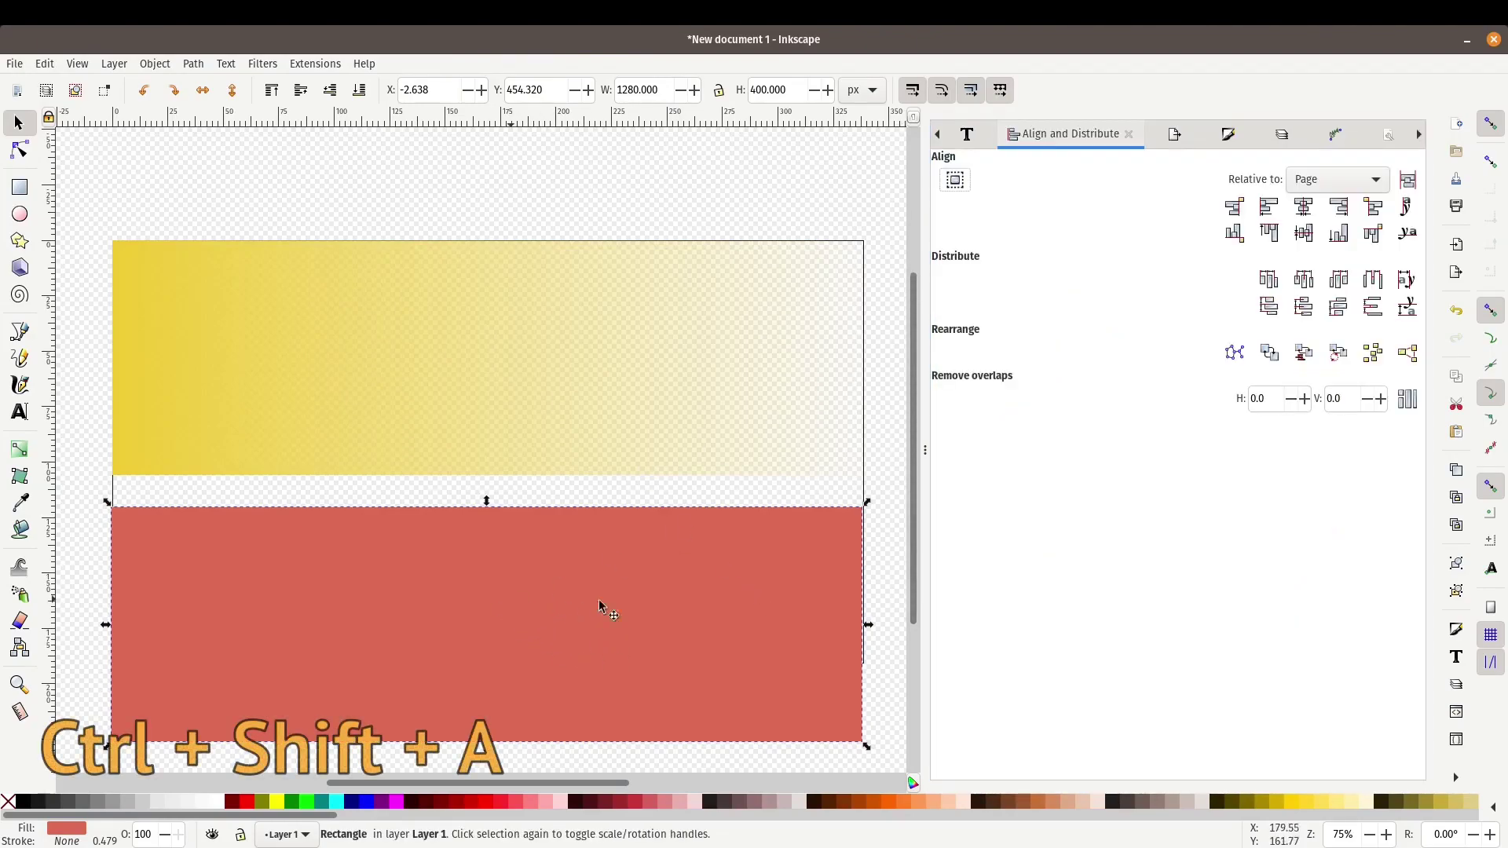
- Centre the coral rectangle at the page top and lower it behind the gradient banner
left_click(1308, 211)
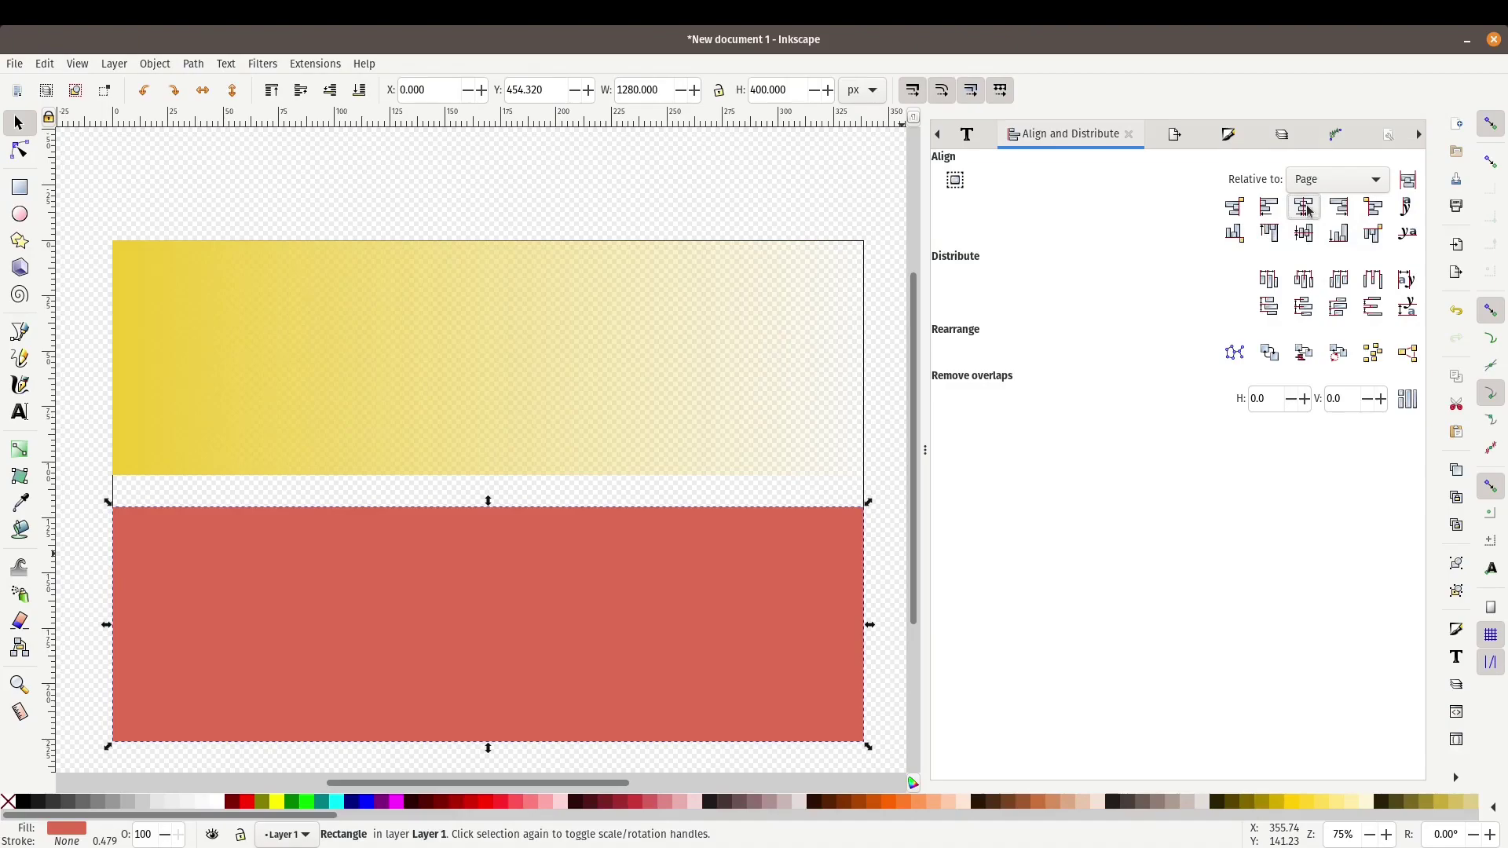
left_click(1278, 238)
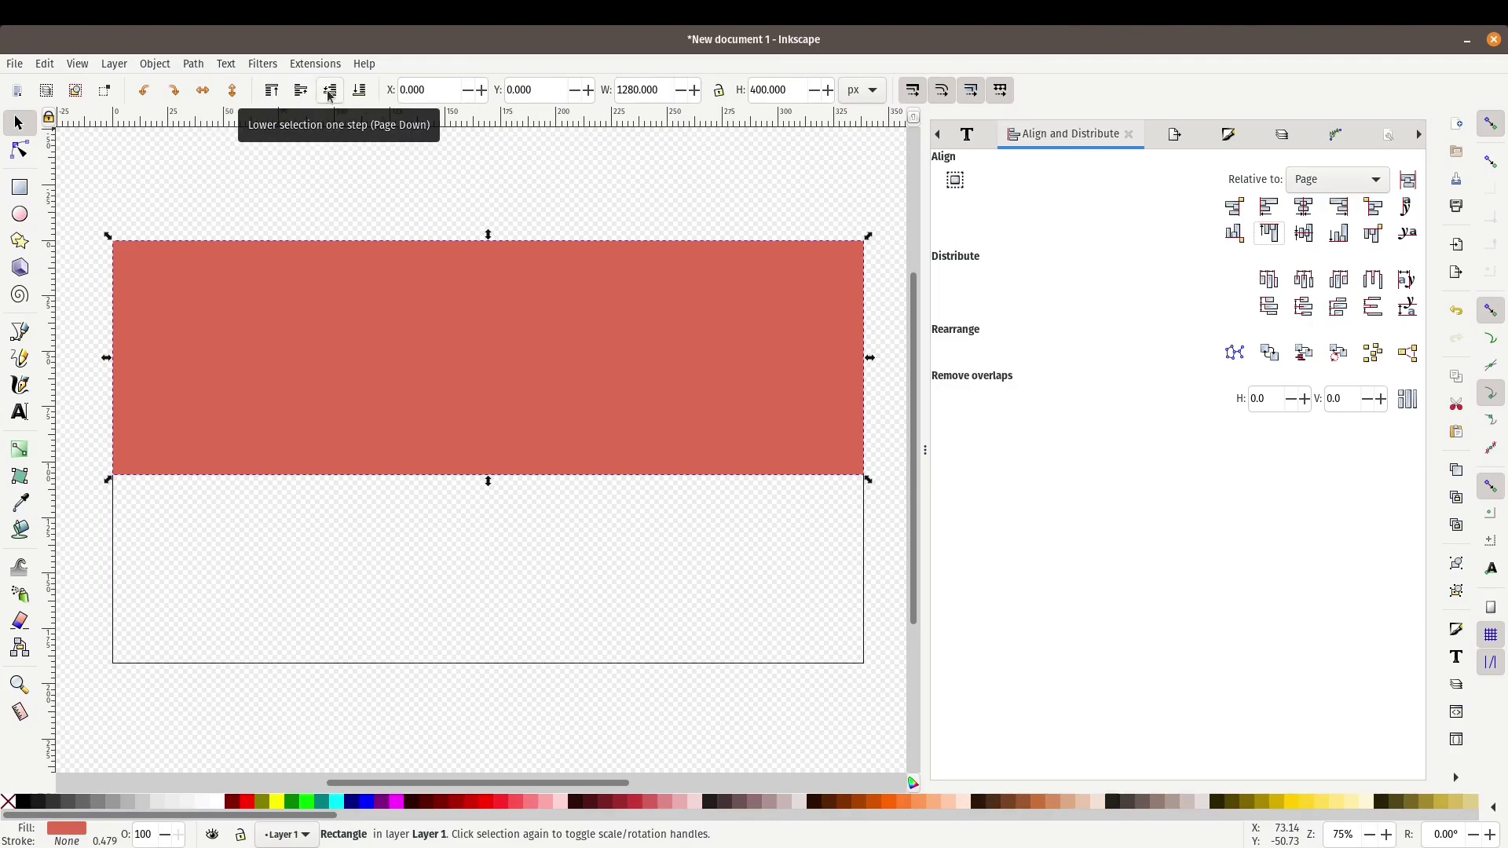
key("Page_Down")
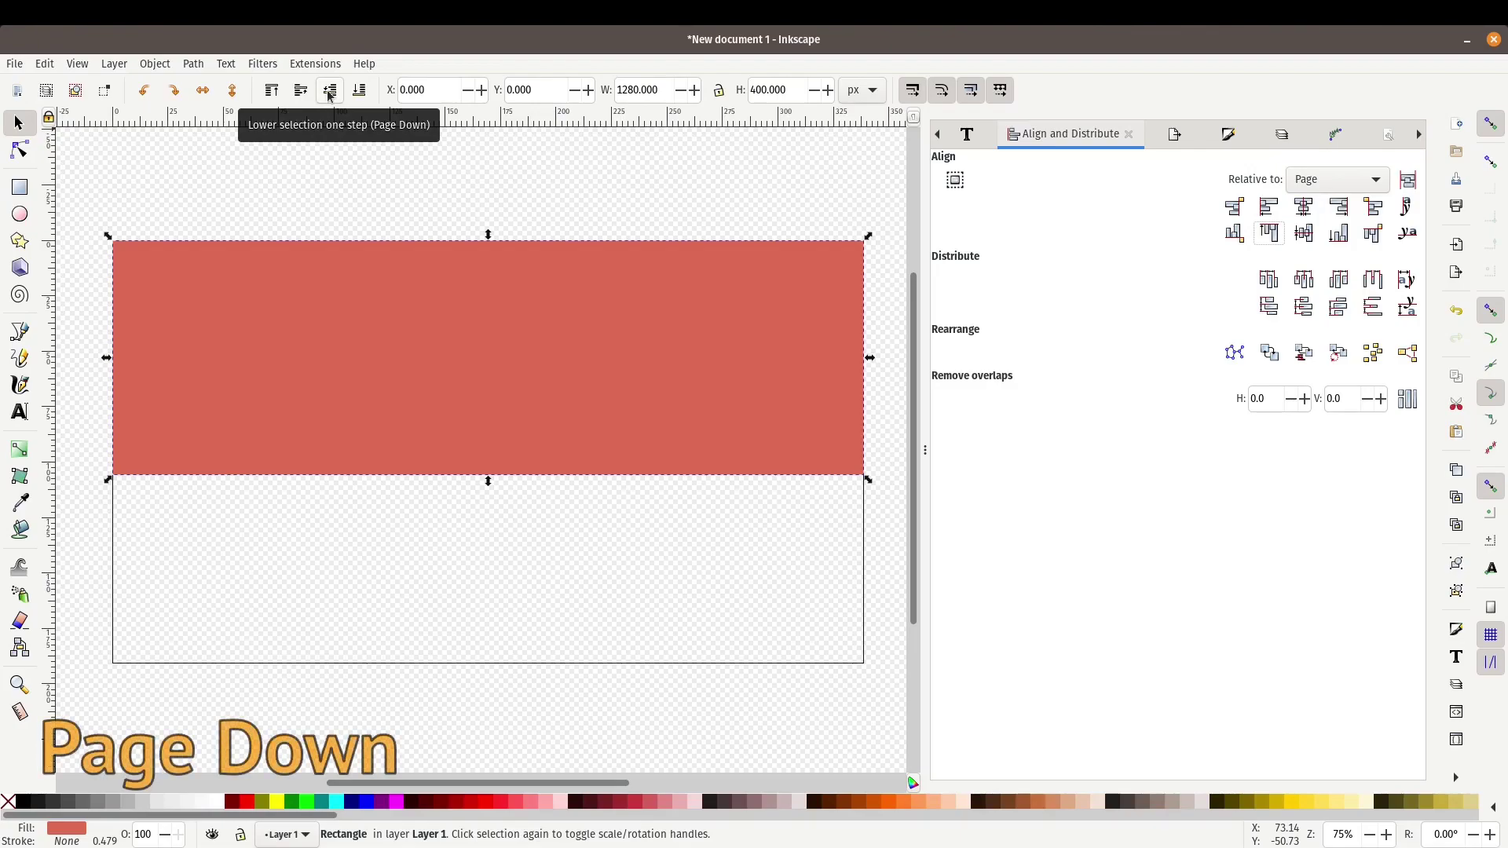
left_click(329, 91)
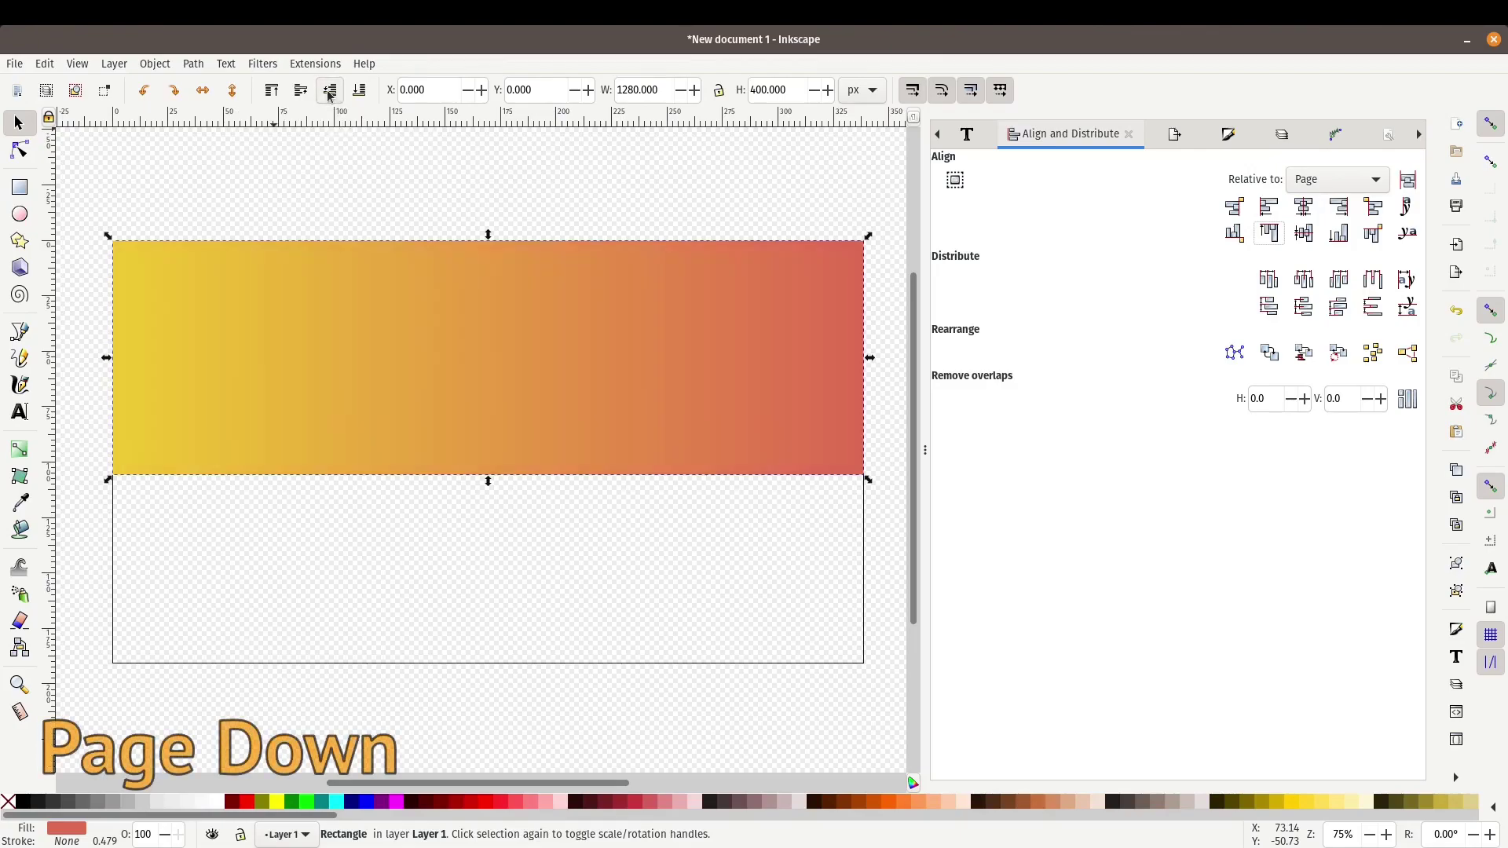
left_click(498, 195)
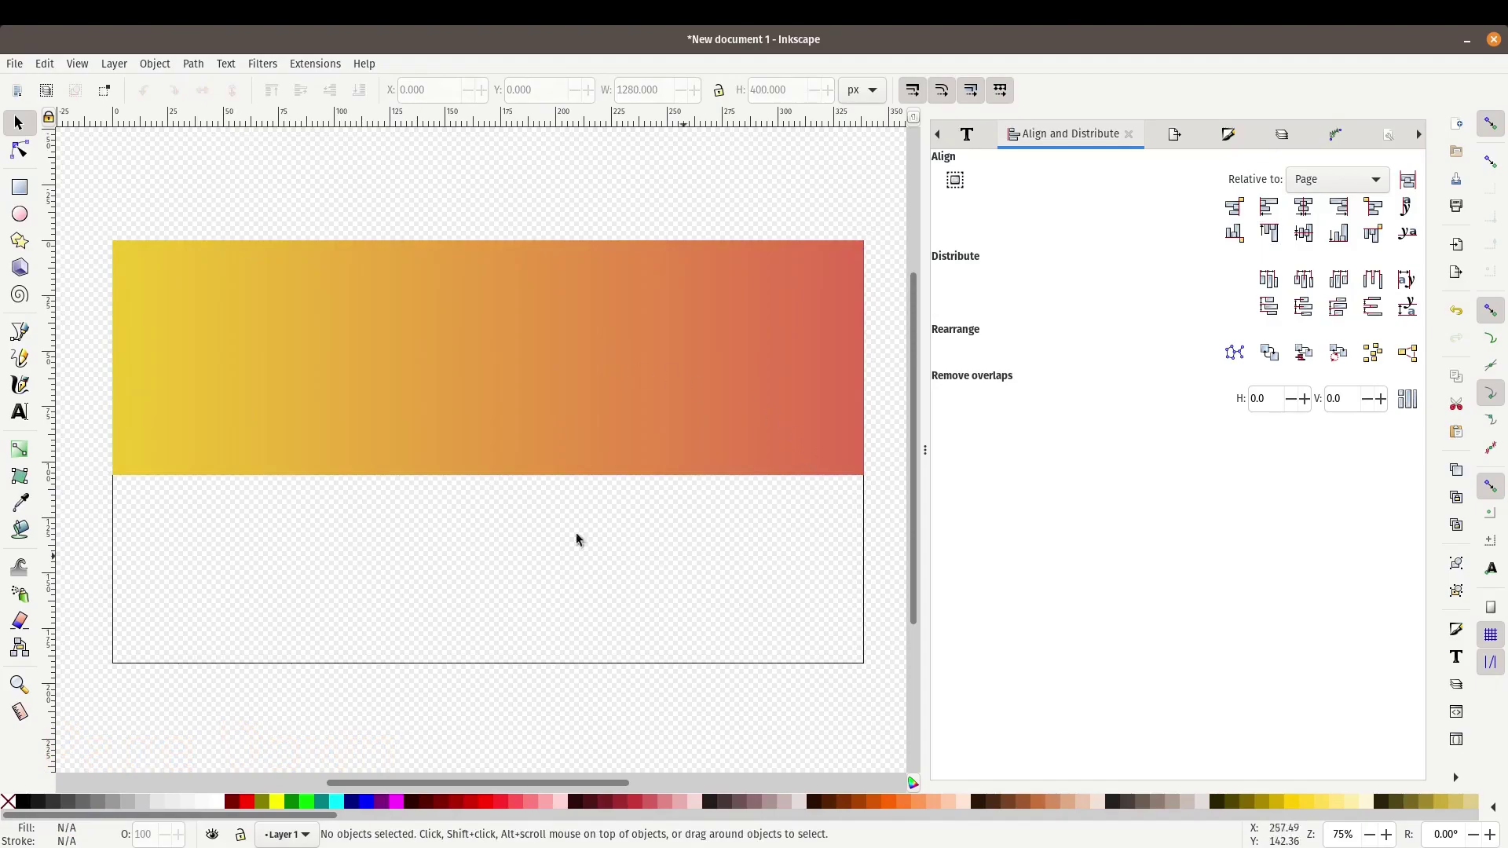
mouse_move(707, 844)
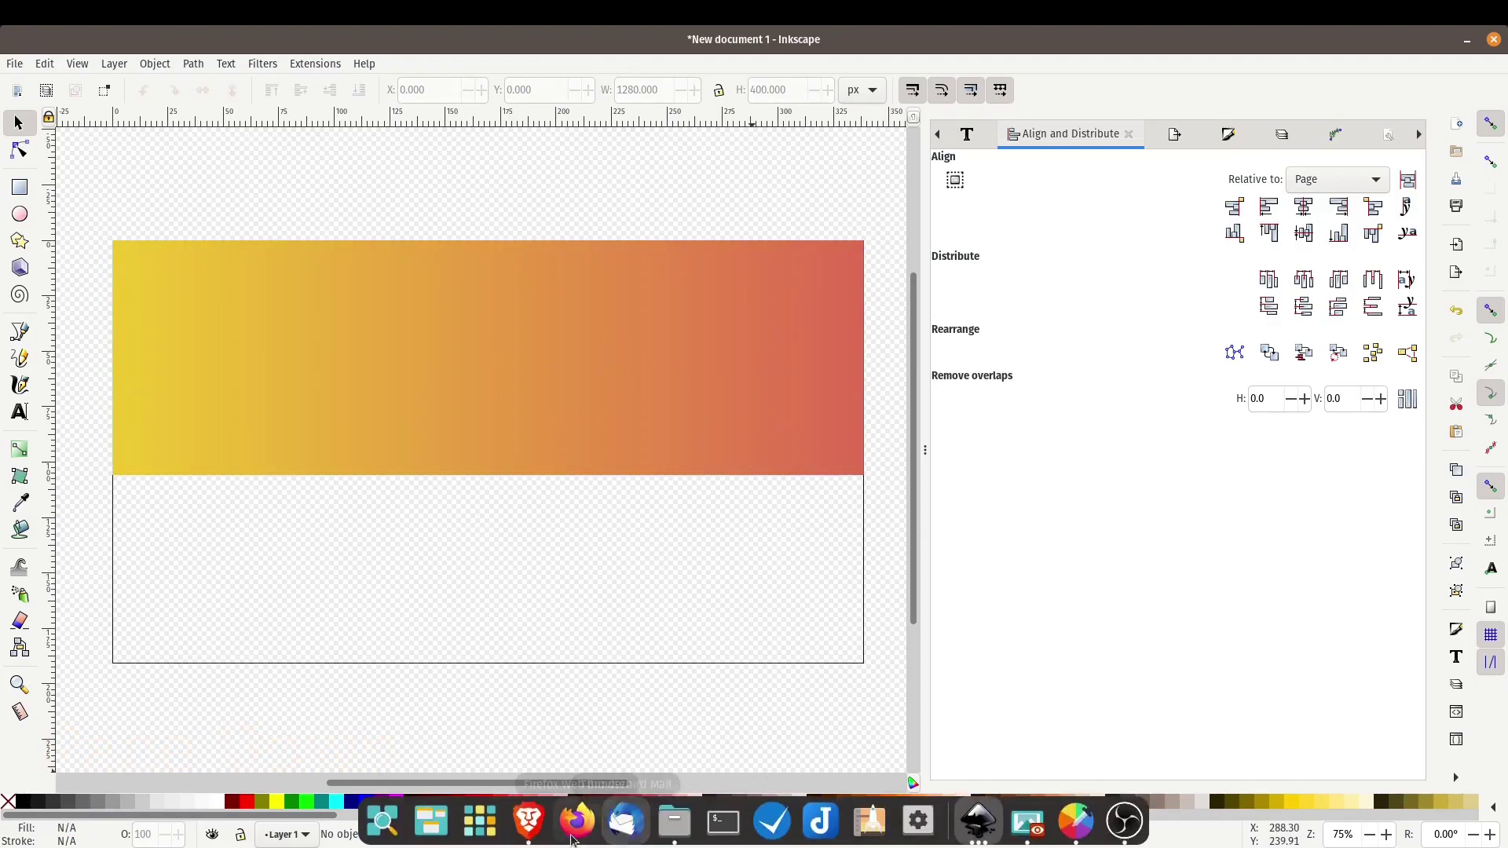
left_click(540, 835)
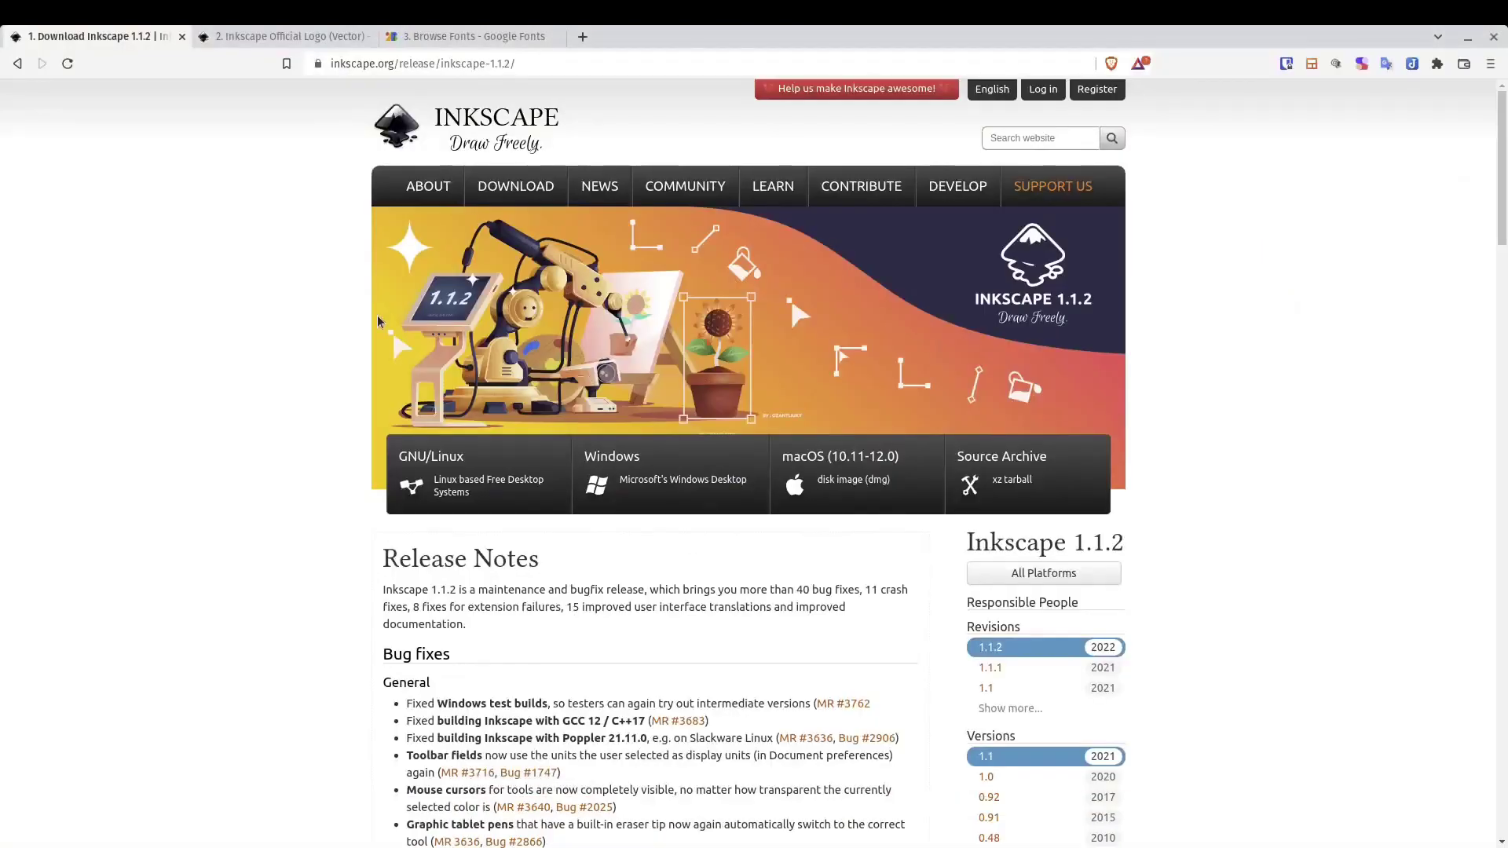
mouse_move(1037, 829)
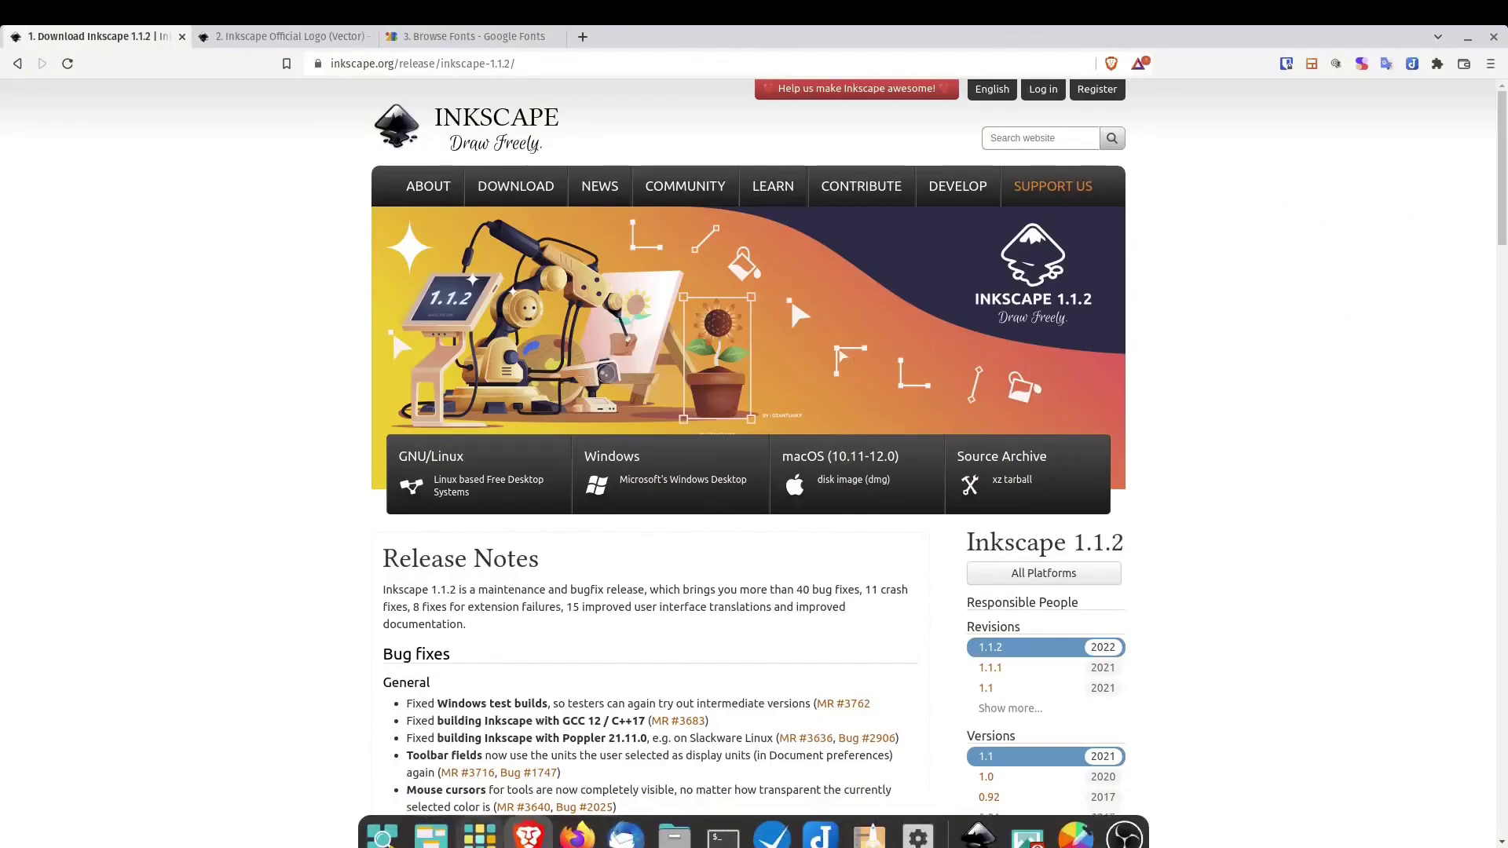
left_click(978, 821)
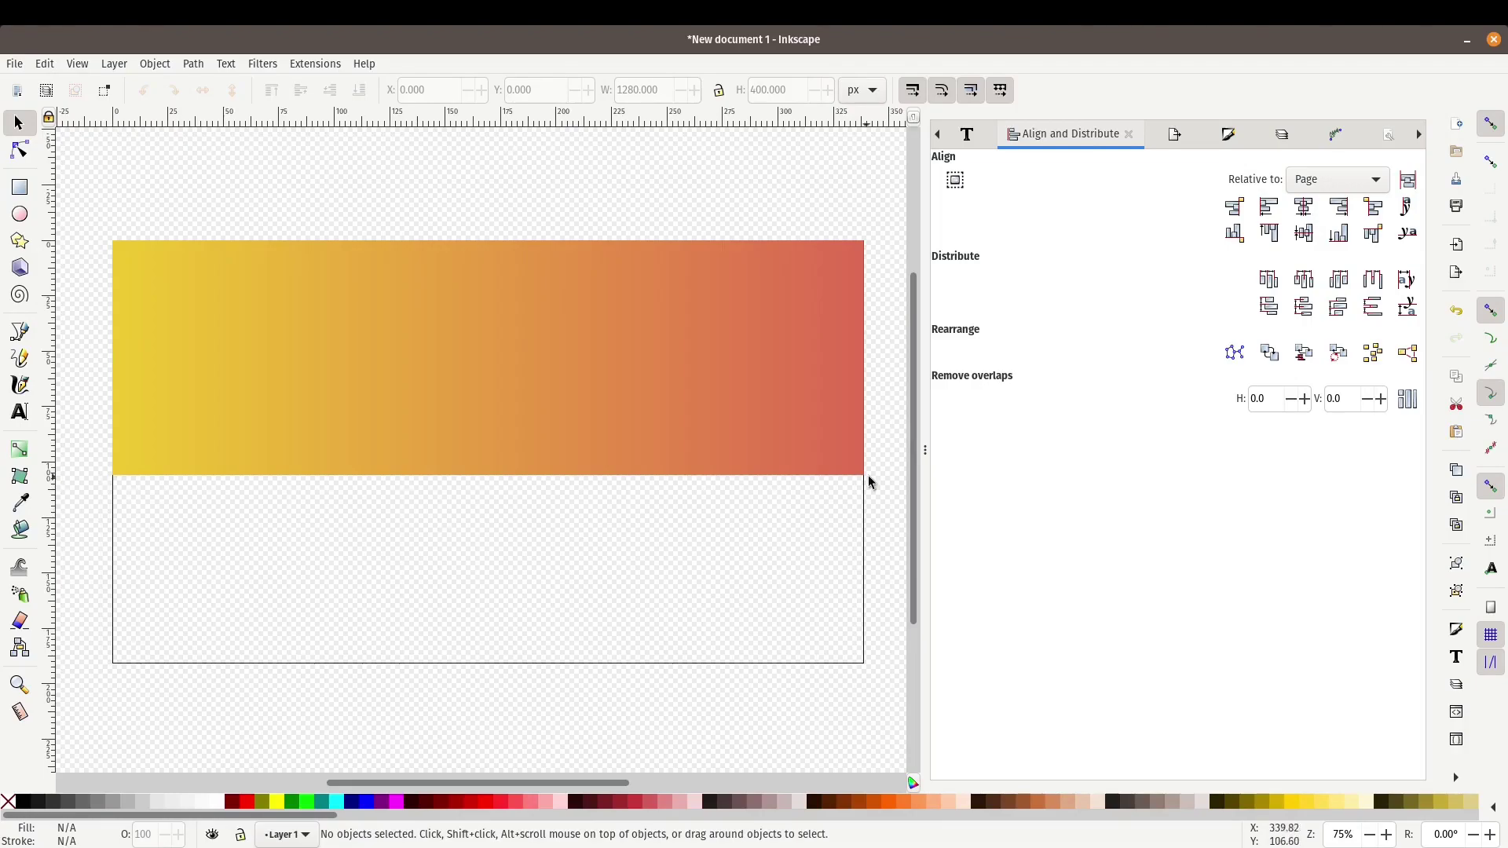
- Draw a rectangle below the banner and size it to W 1280 × H 320 px
key("r")
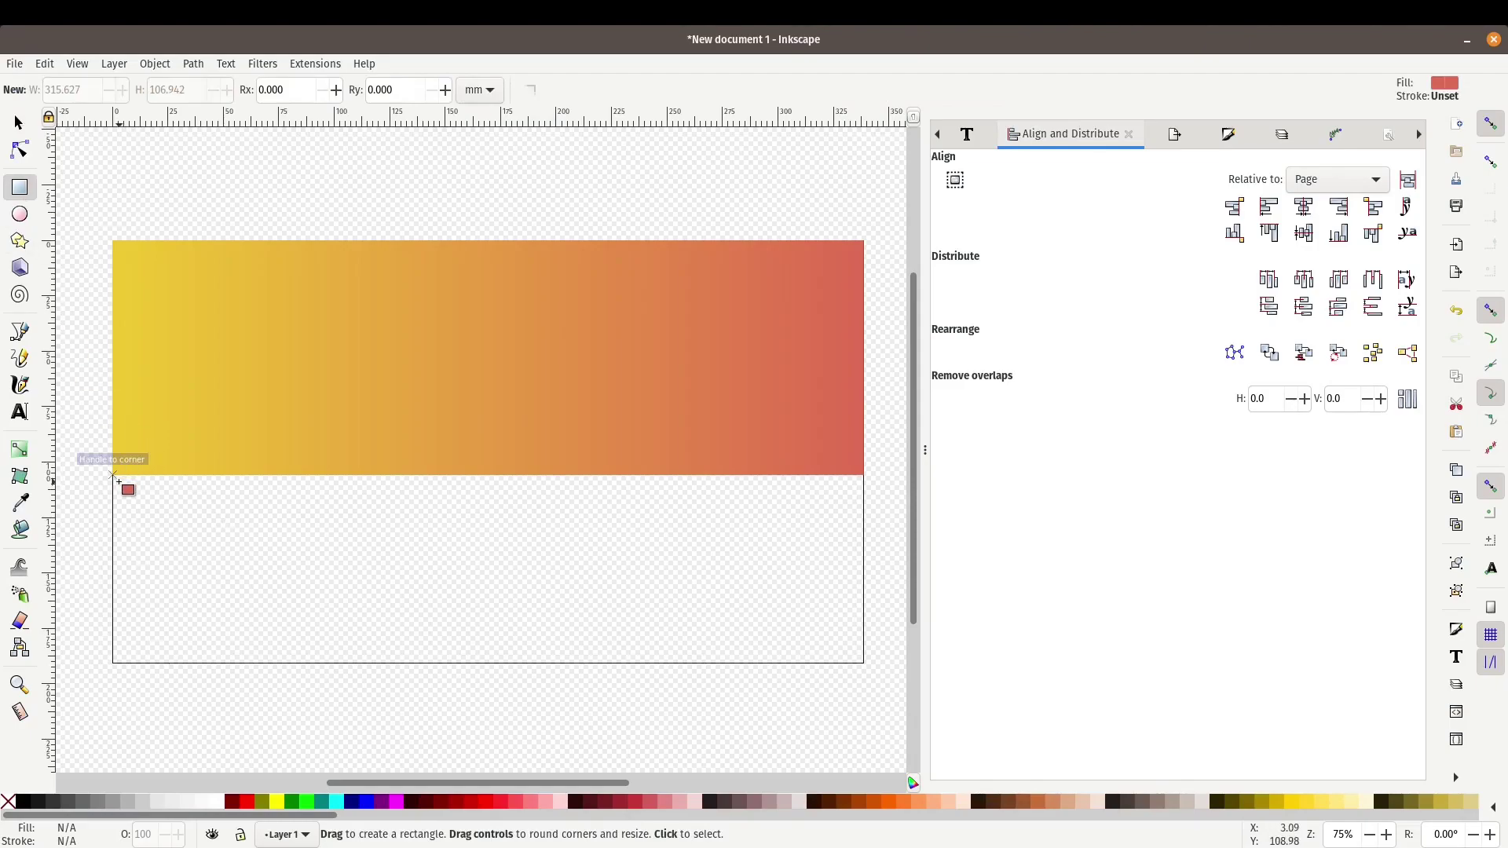
left_click_drag(112, 475, 866, 666)
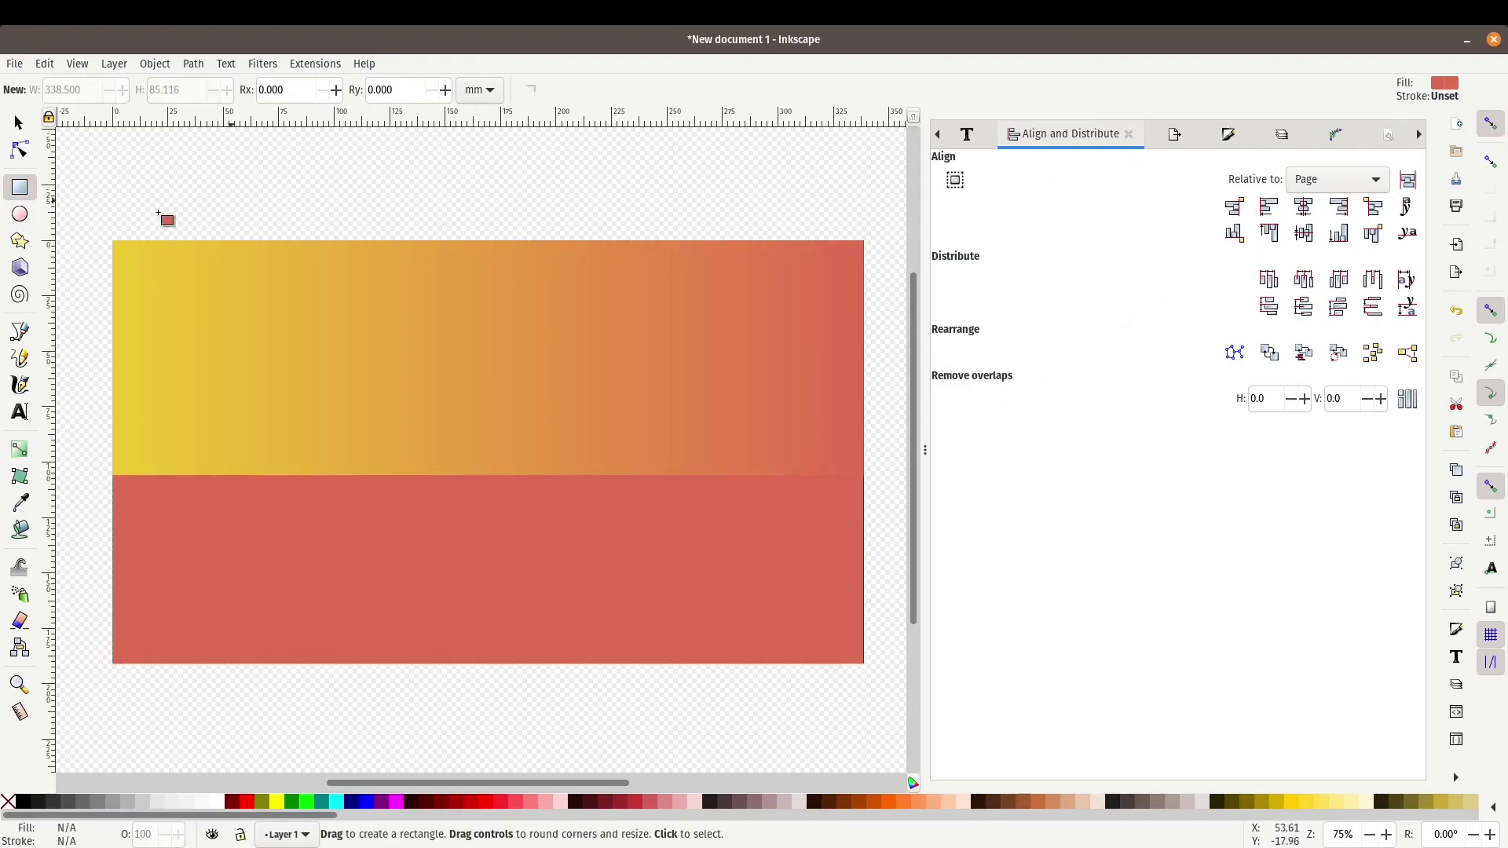
left_click(19, 122)
left_click(337, 539)
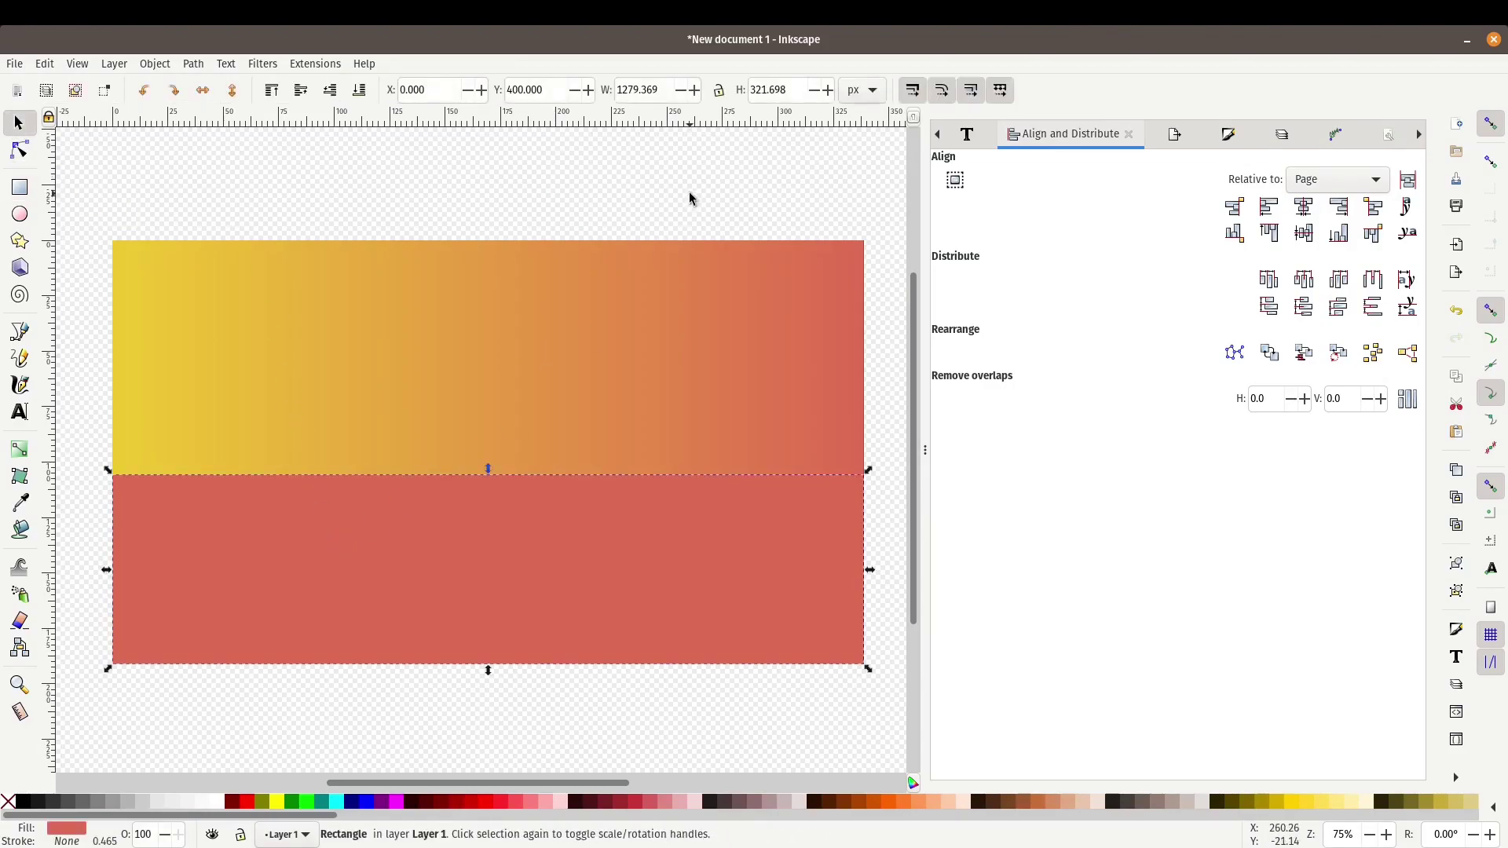
triple_click(661, 87)
type("1280")
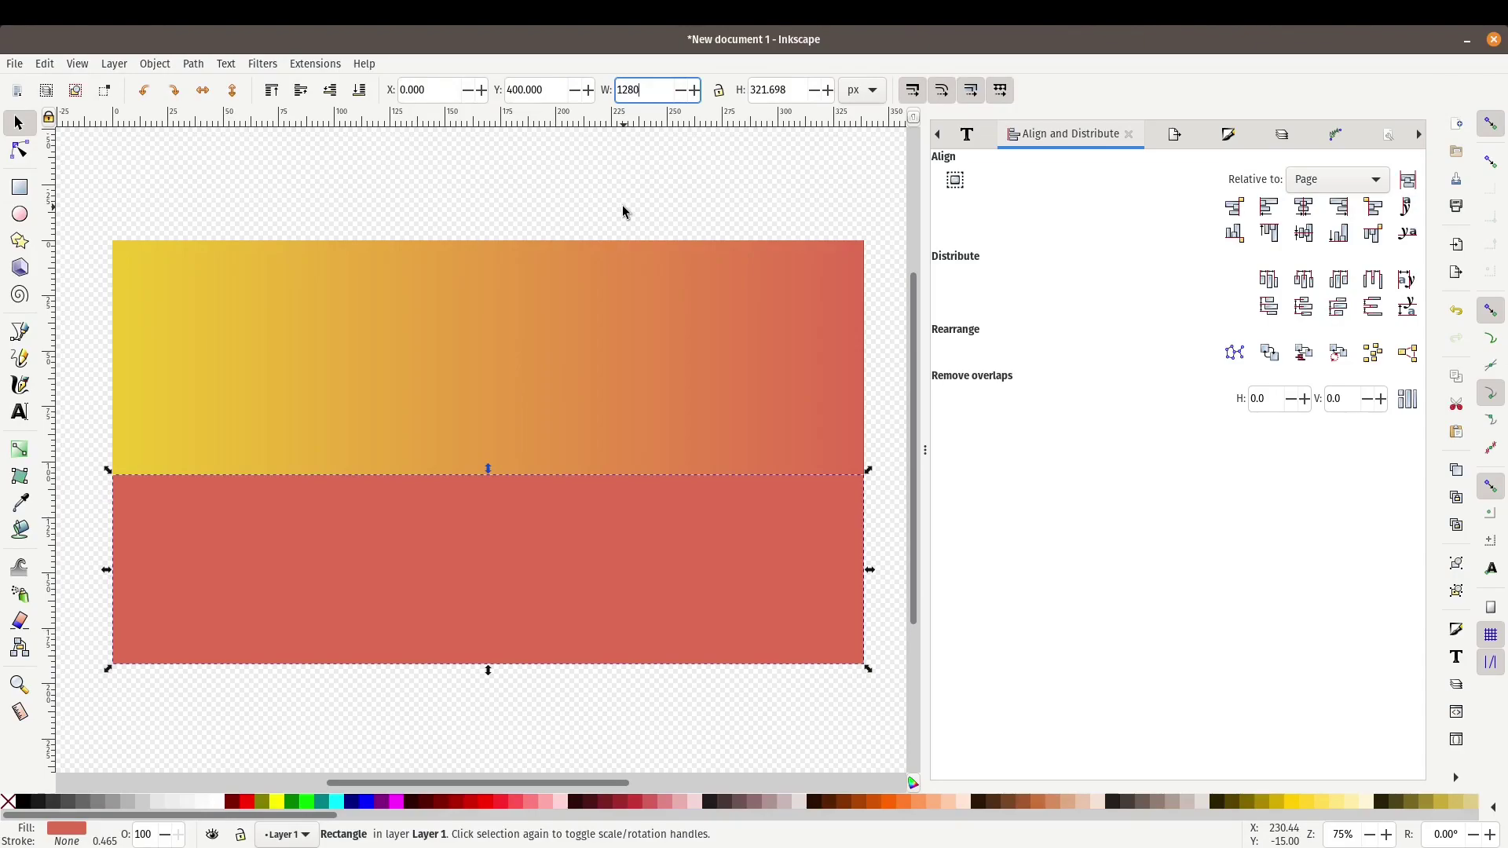
key("Tab")
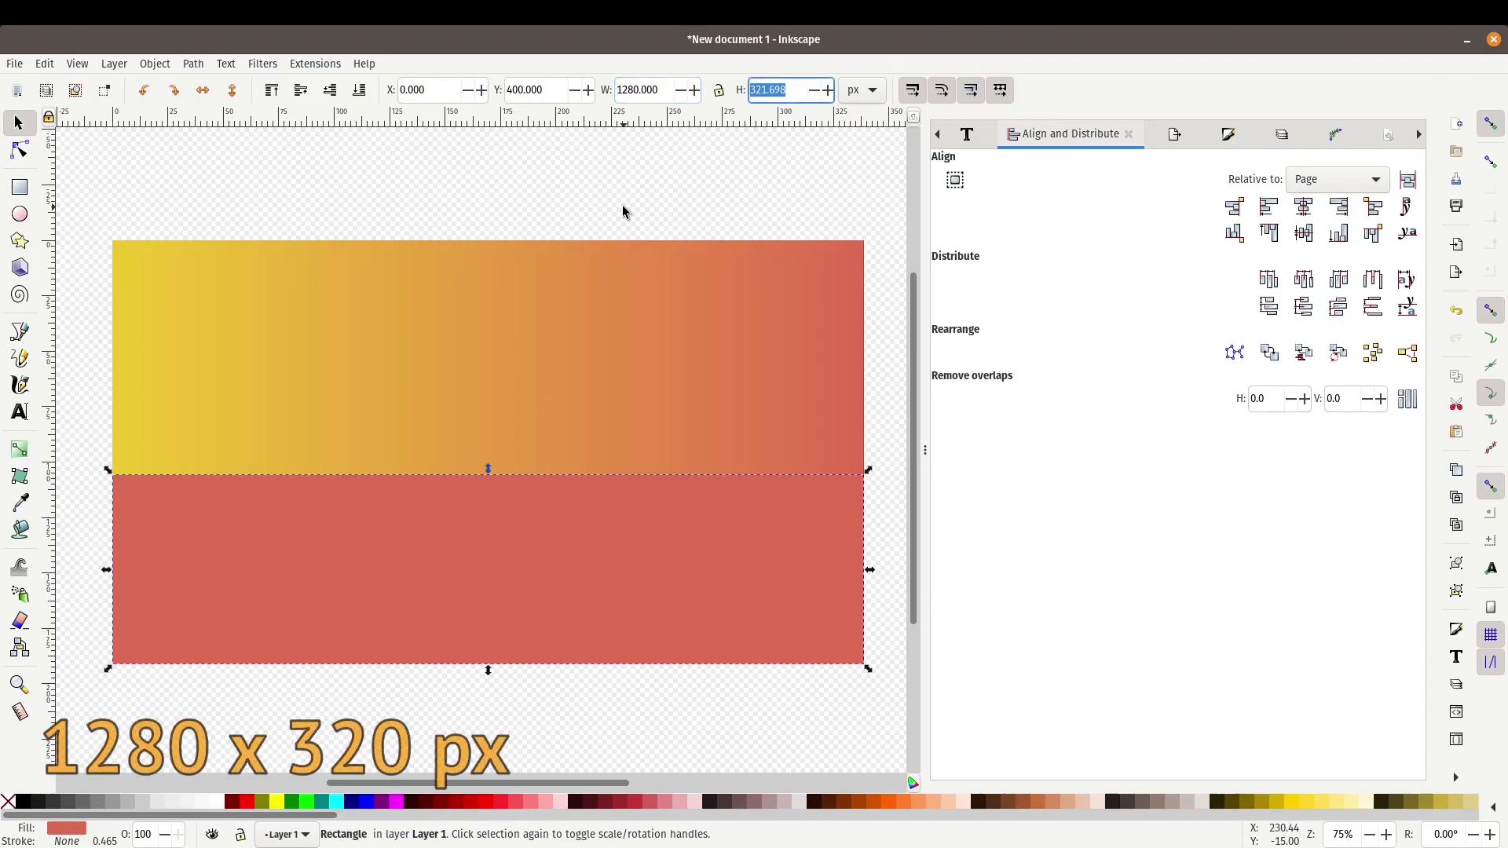
type("320")
key("Return")
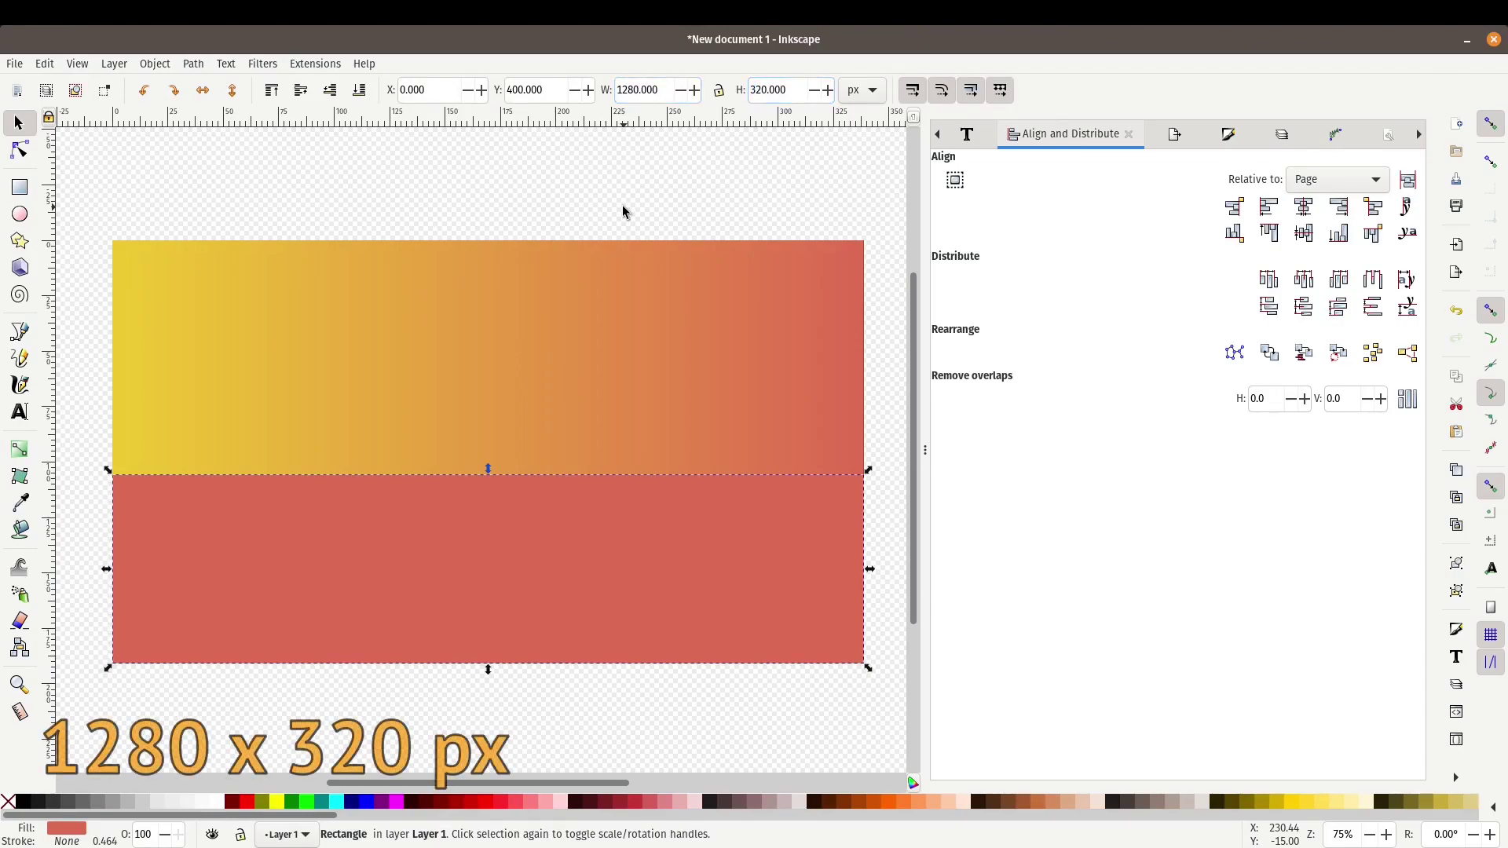
- Fill the bottom rectangle with white from the palette
left_click(640, 314)
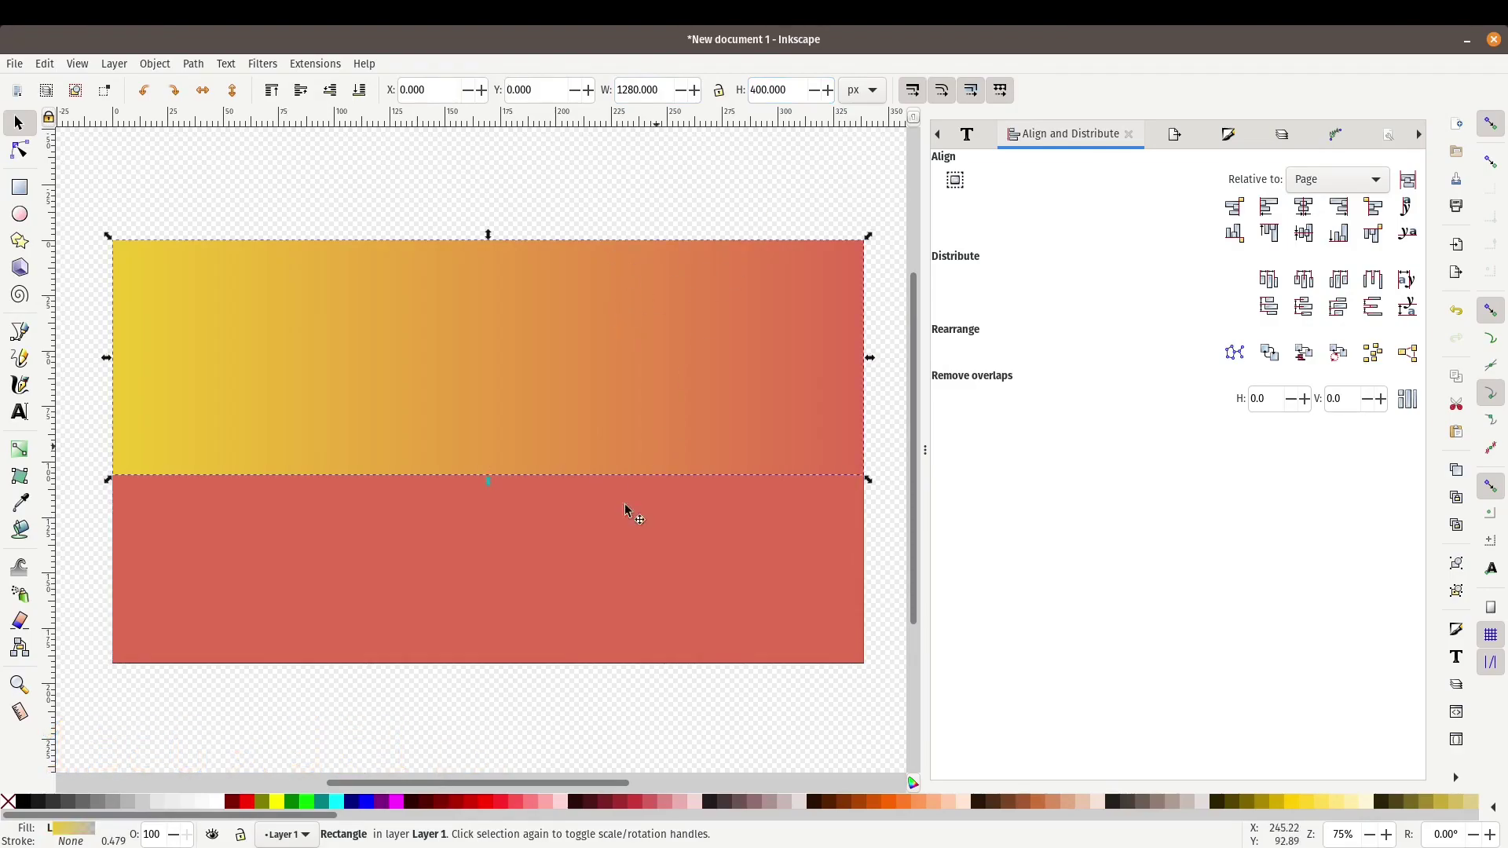
left_click(596, 550)
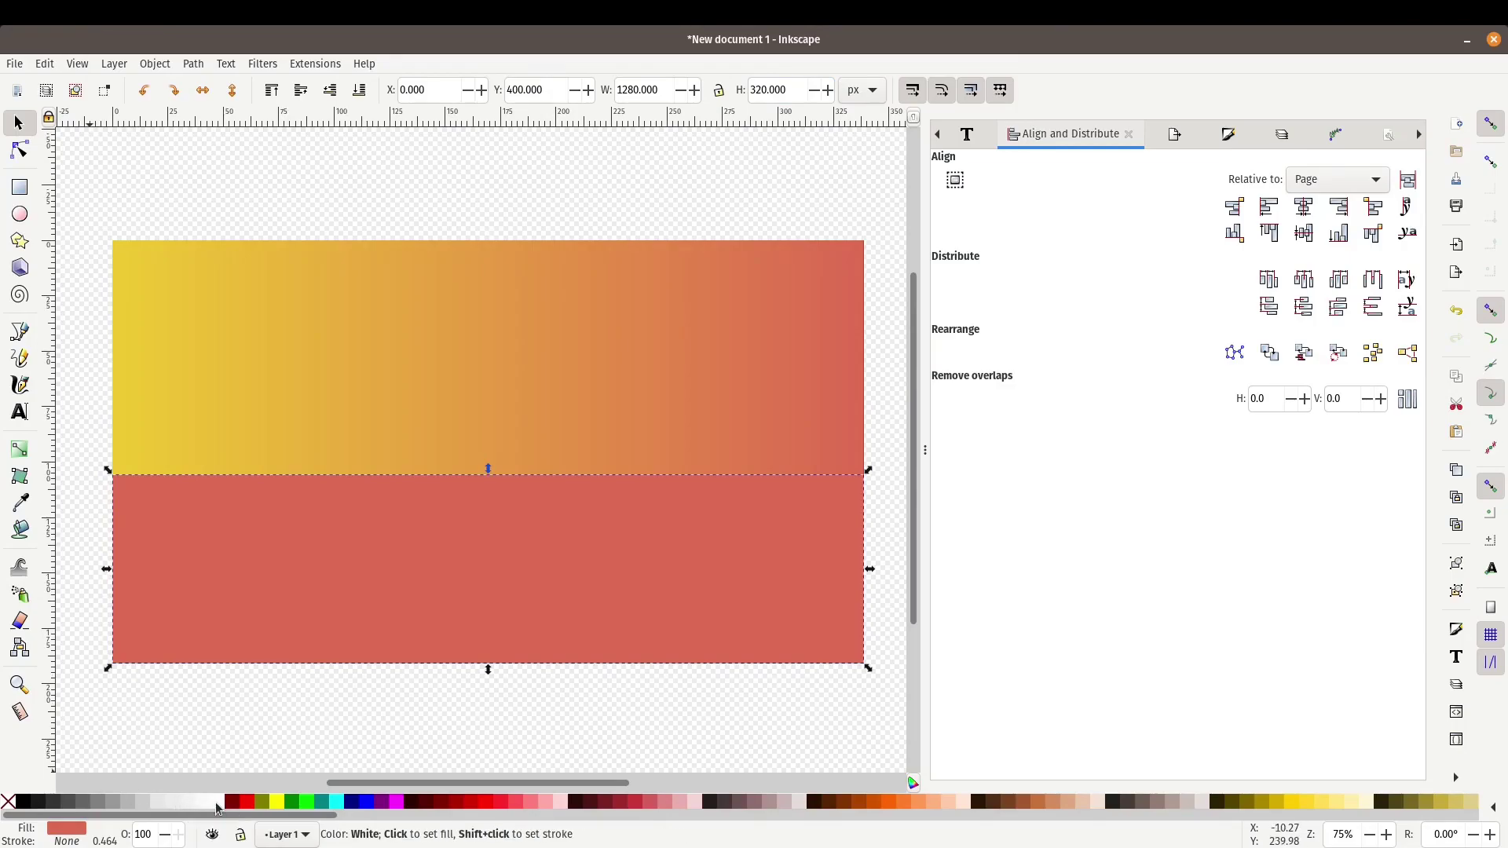
left_click(218, 803)
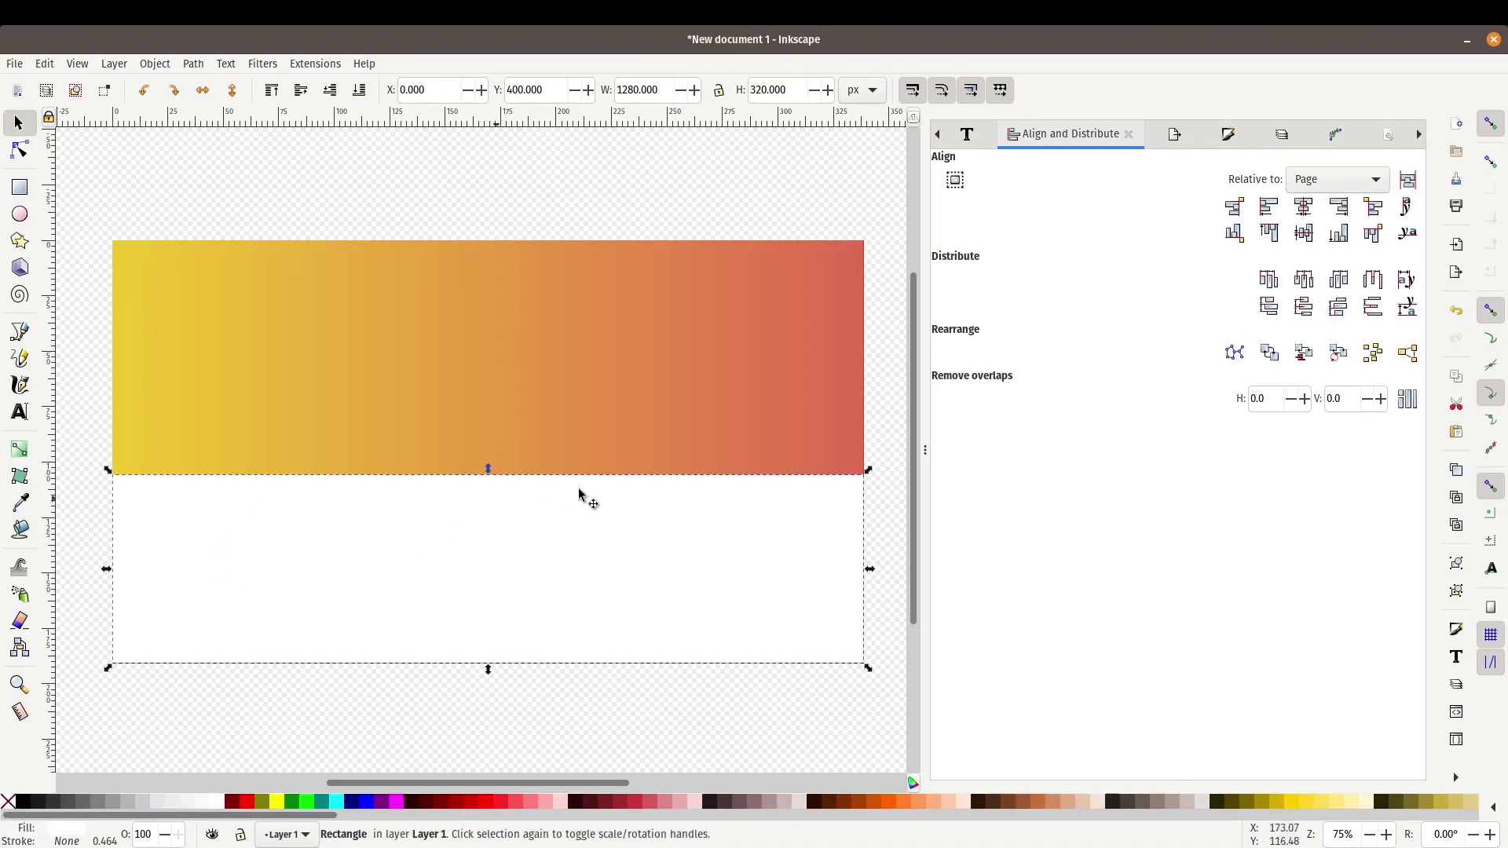
- Centre the white rectangle horizontally and align it to the page's bottom edge
key("ctrl+shift+a")
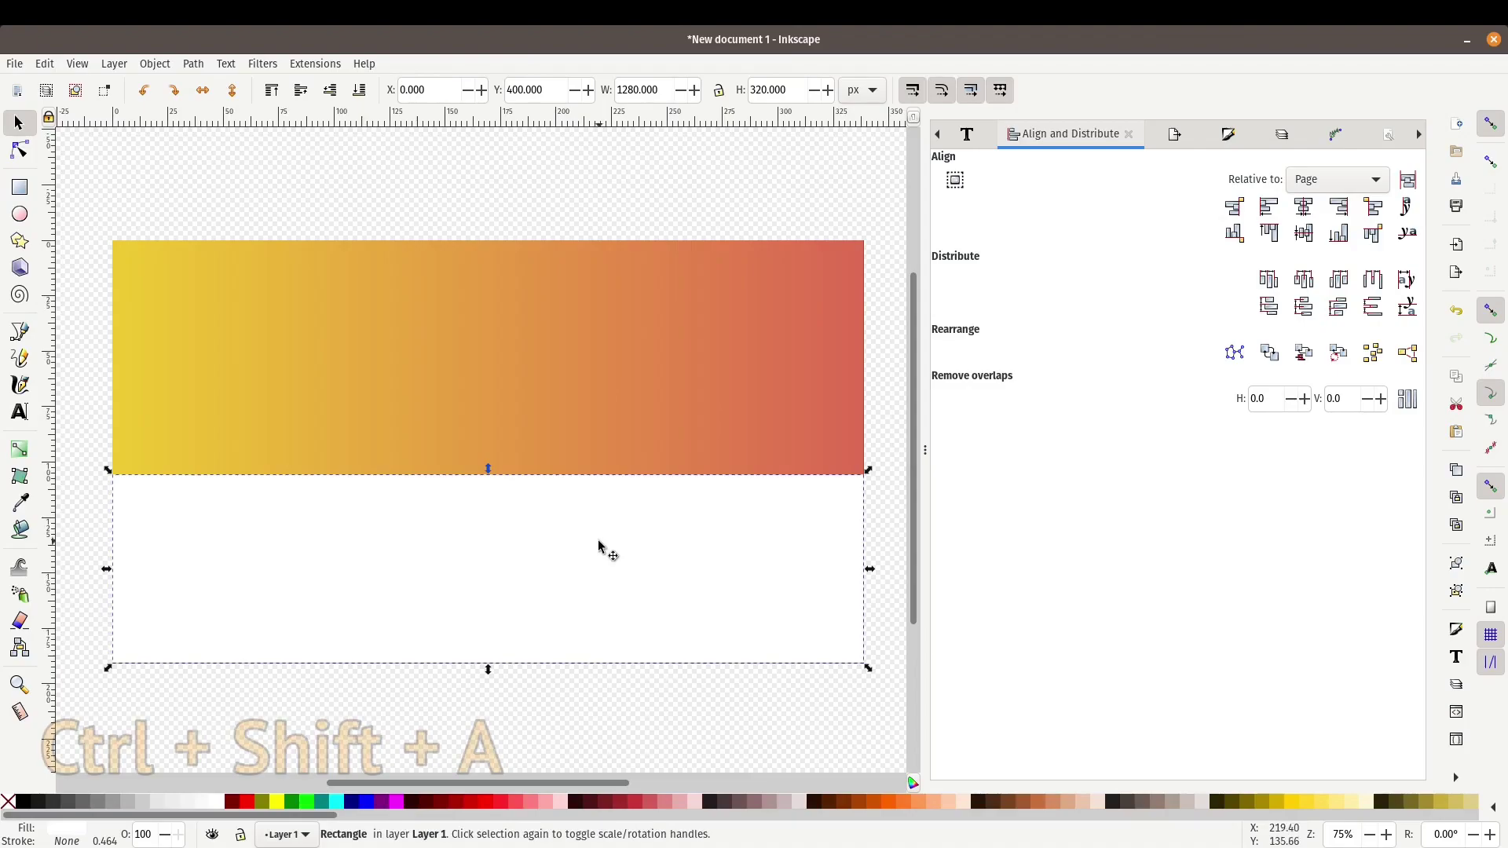
left_click(1309, 210)
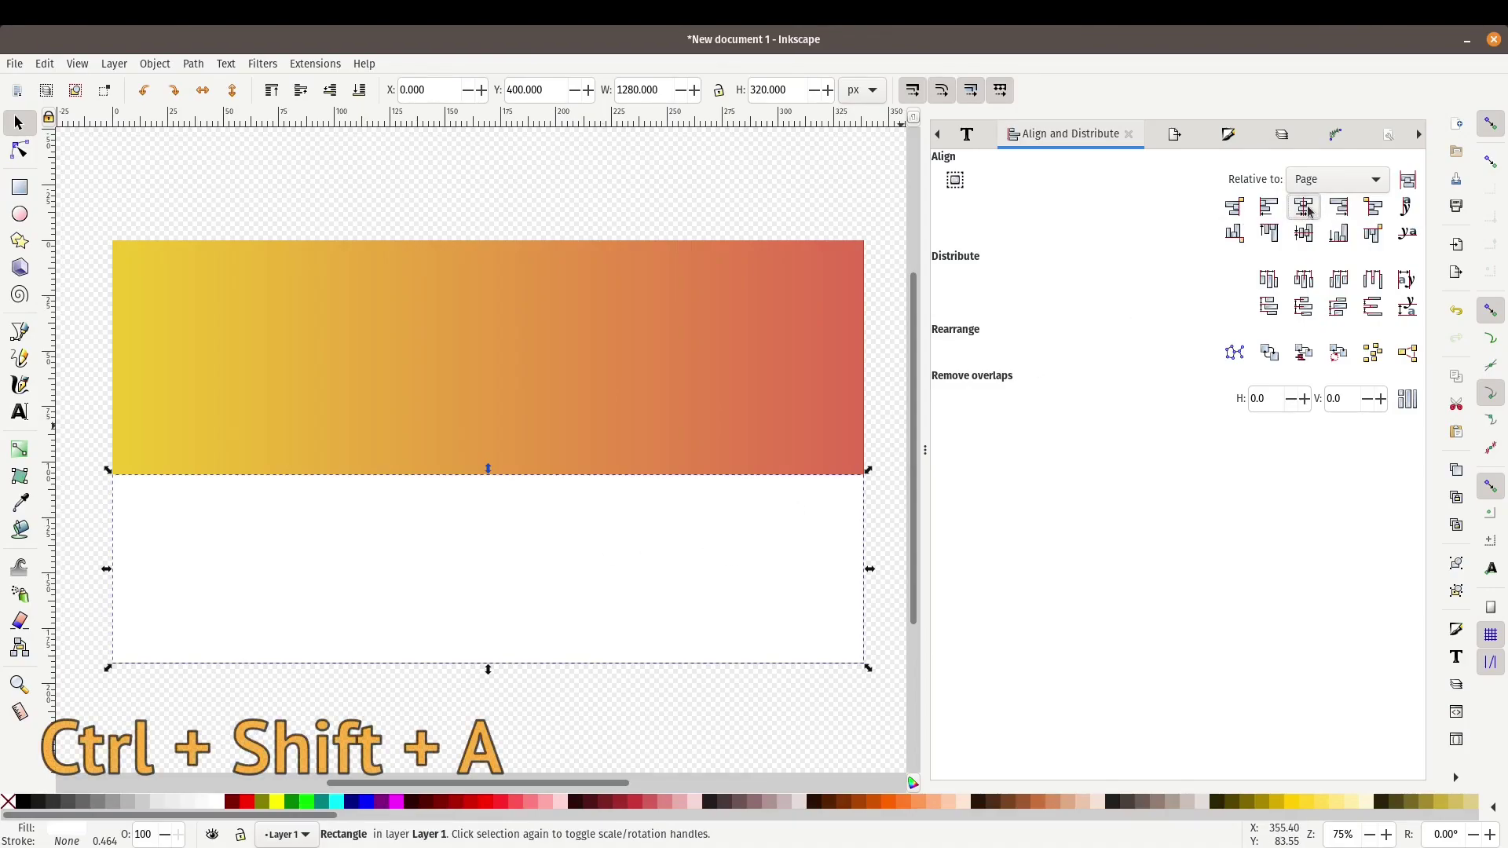
left_click(1344, 238)
left_click(118, 666)
- Check the white rectangle sits flush with the page bottom, then select all three rectangles
scroll(118, 666, "up", 5, "ctrl")
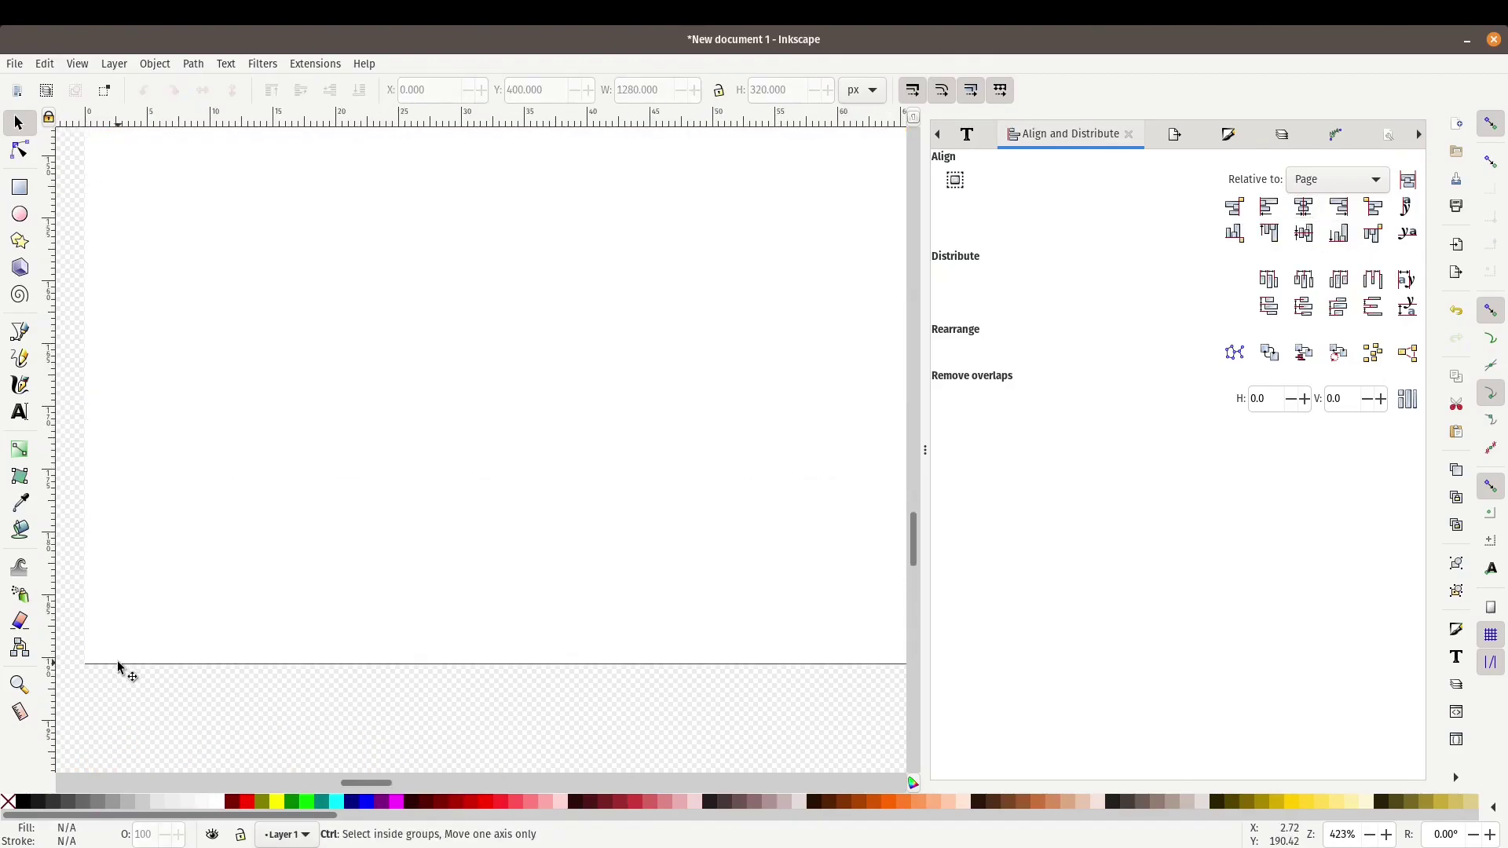
scroll(438, 634, "up", 2, "ctrl")
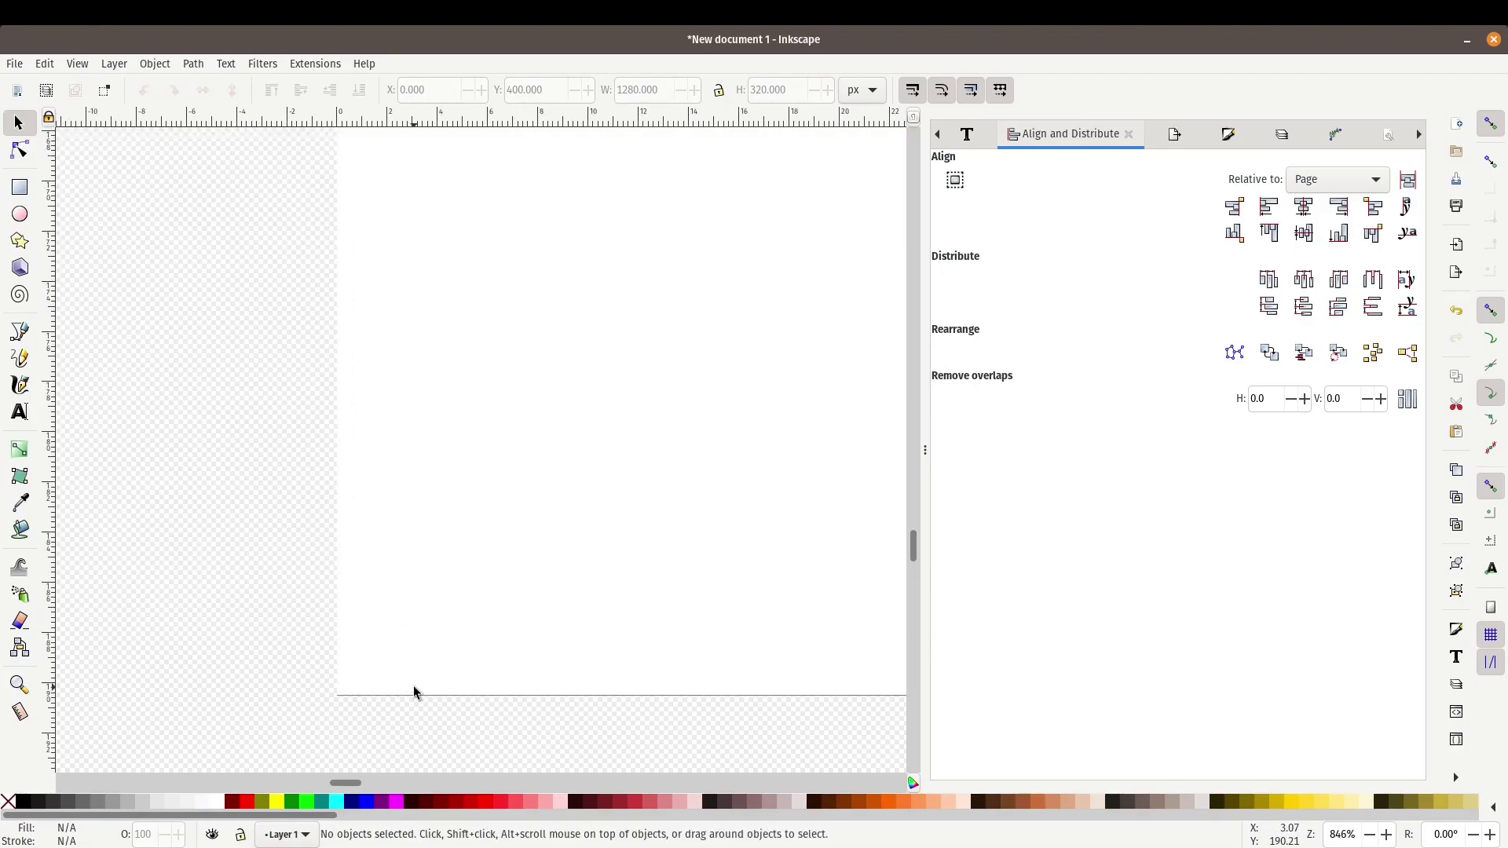
scroll(430, 632, "down", 4, "ctrl")
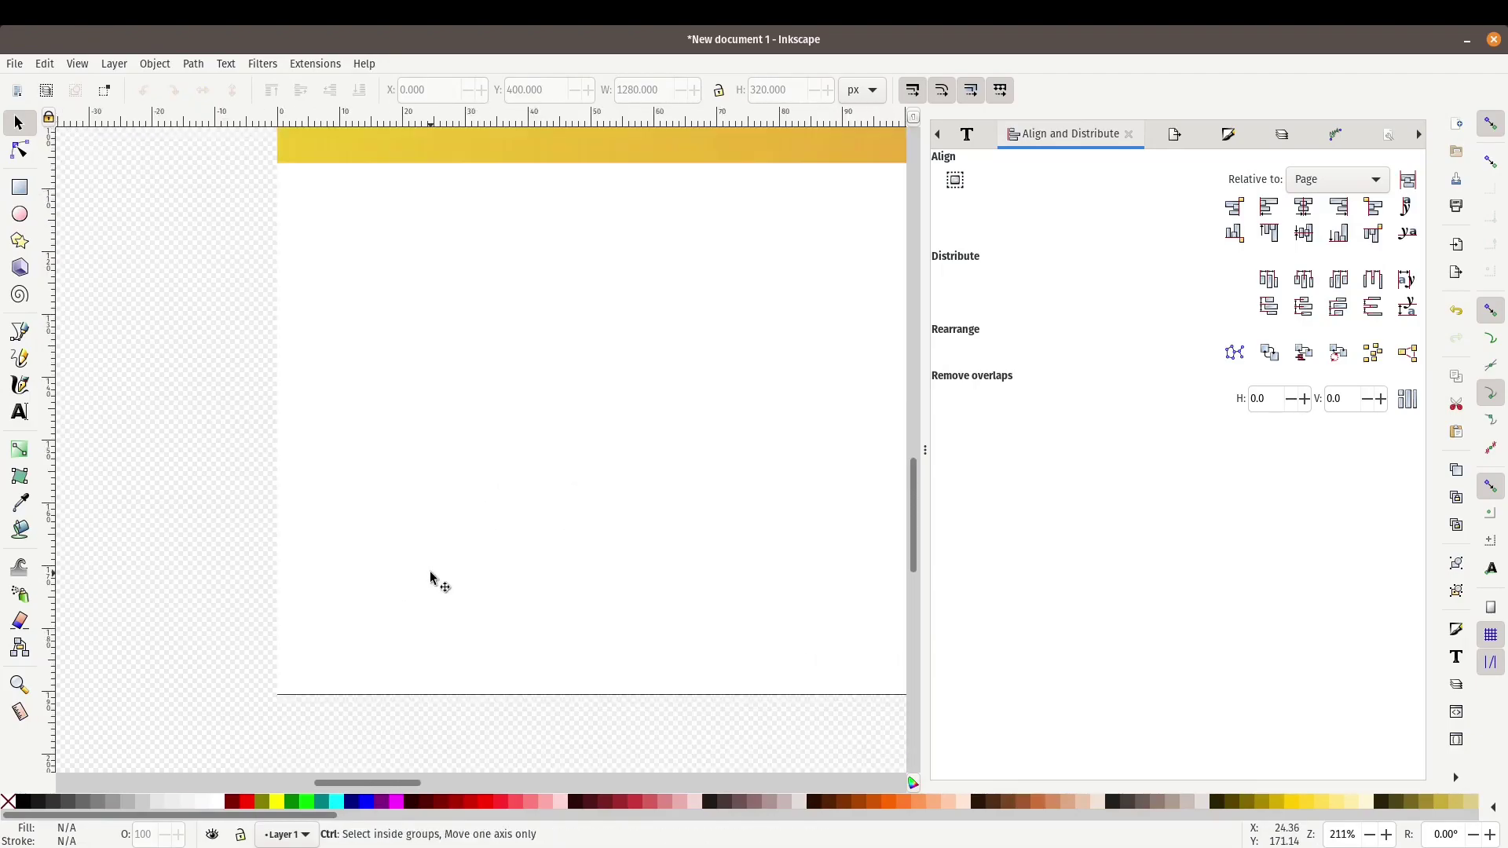
scroll(430, 578, "down", 2)
key("ctrl+a")
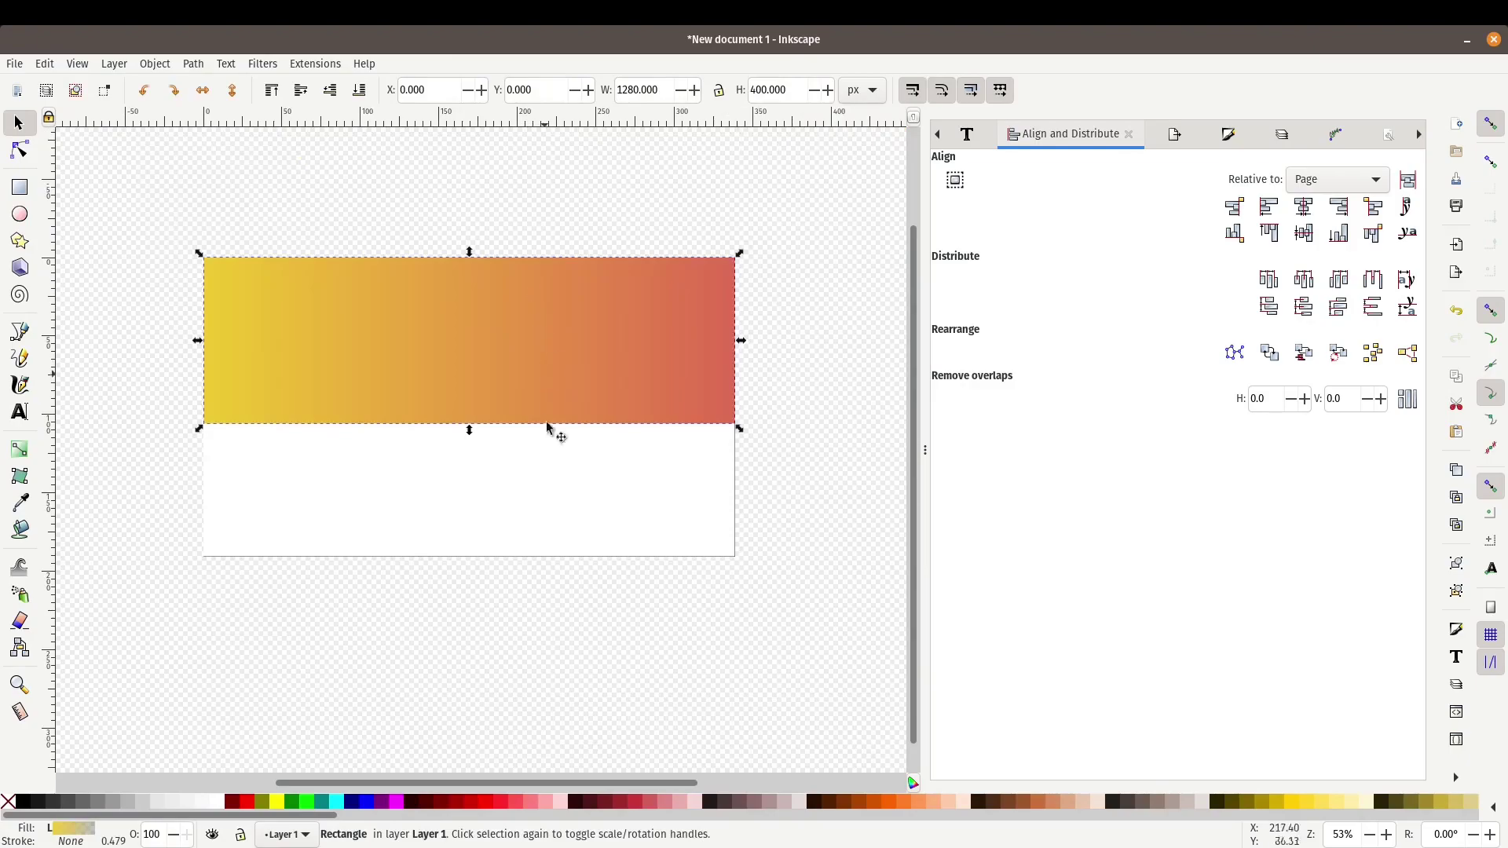
left_click(548, 474)
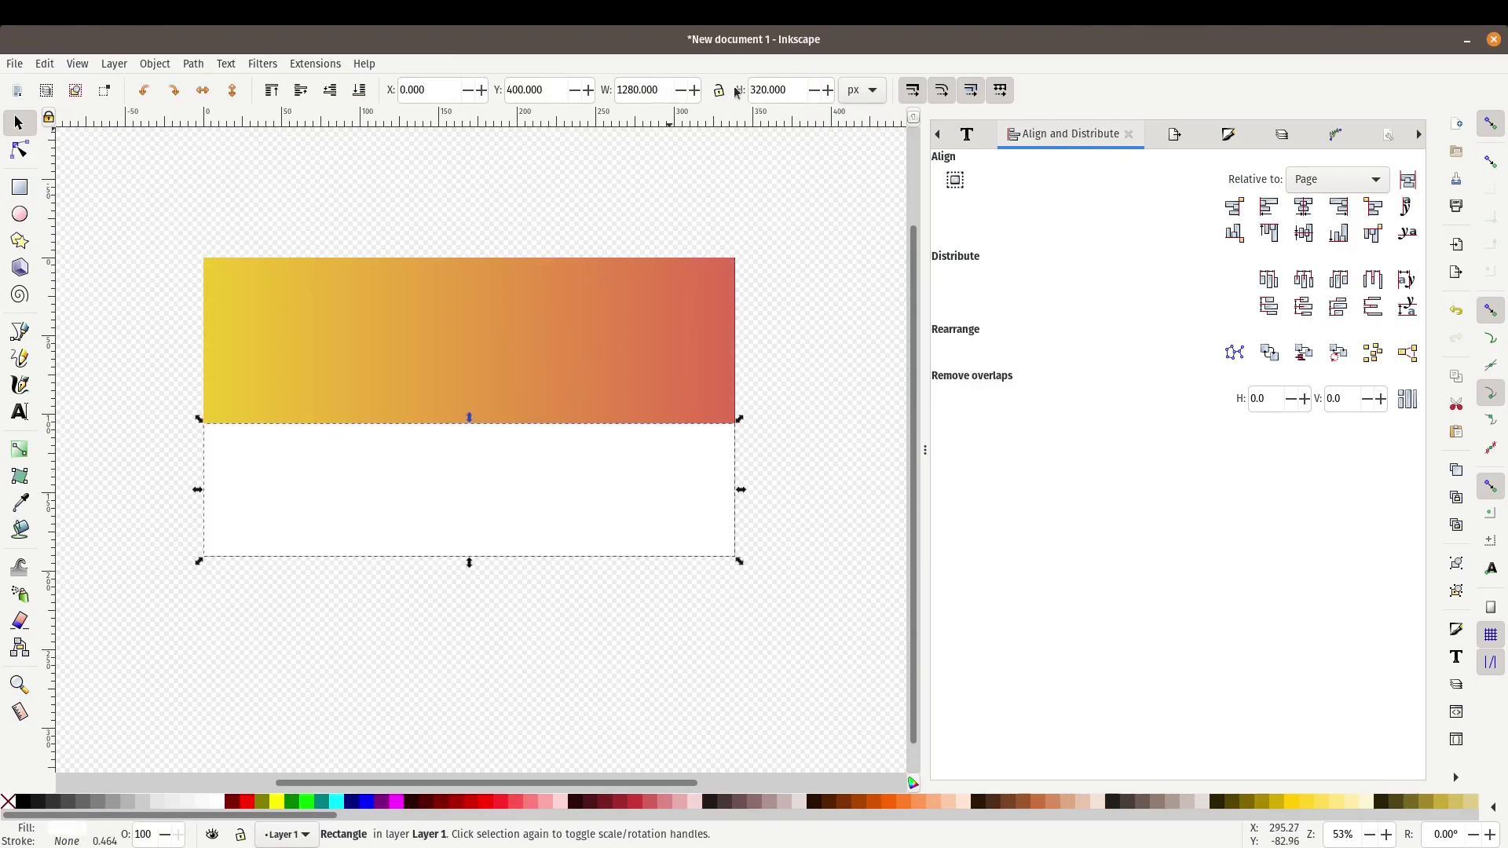
left_click(814, 457)
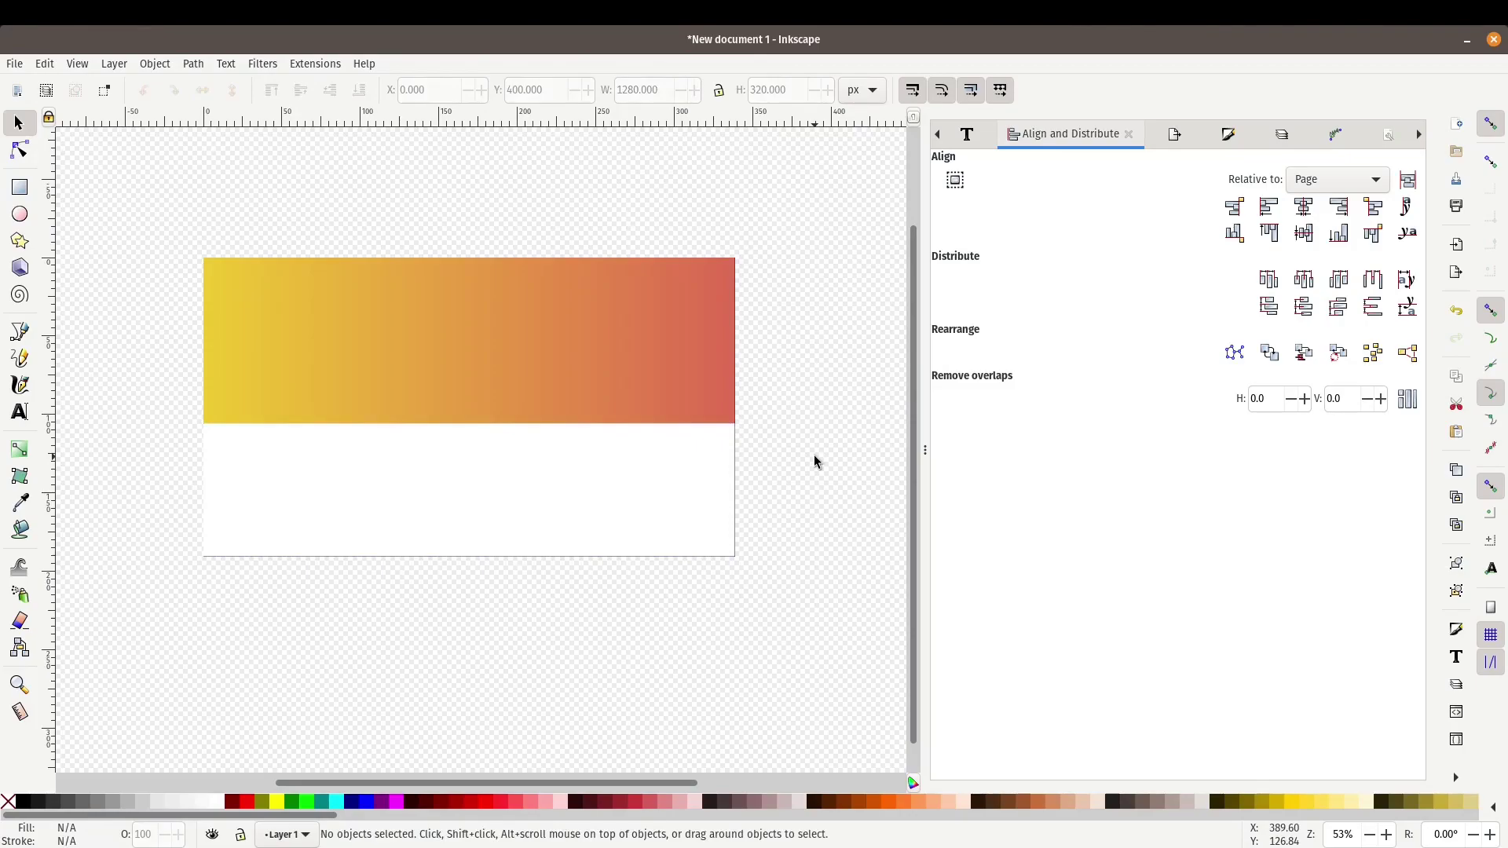
left_click_drag(168, 227, 776, 585)
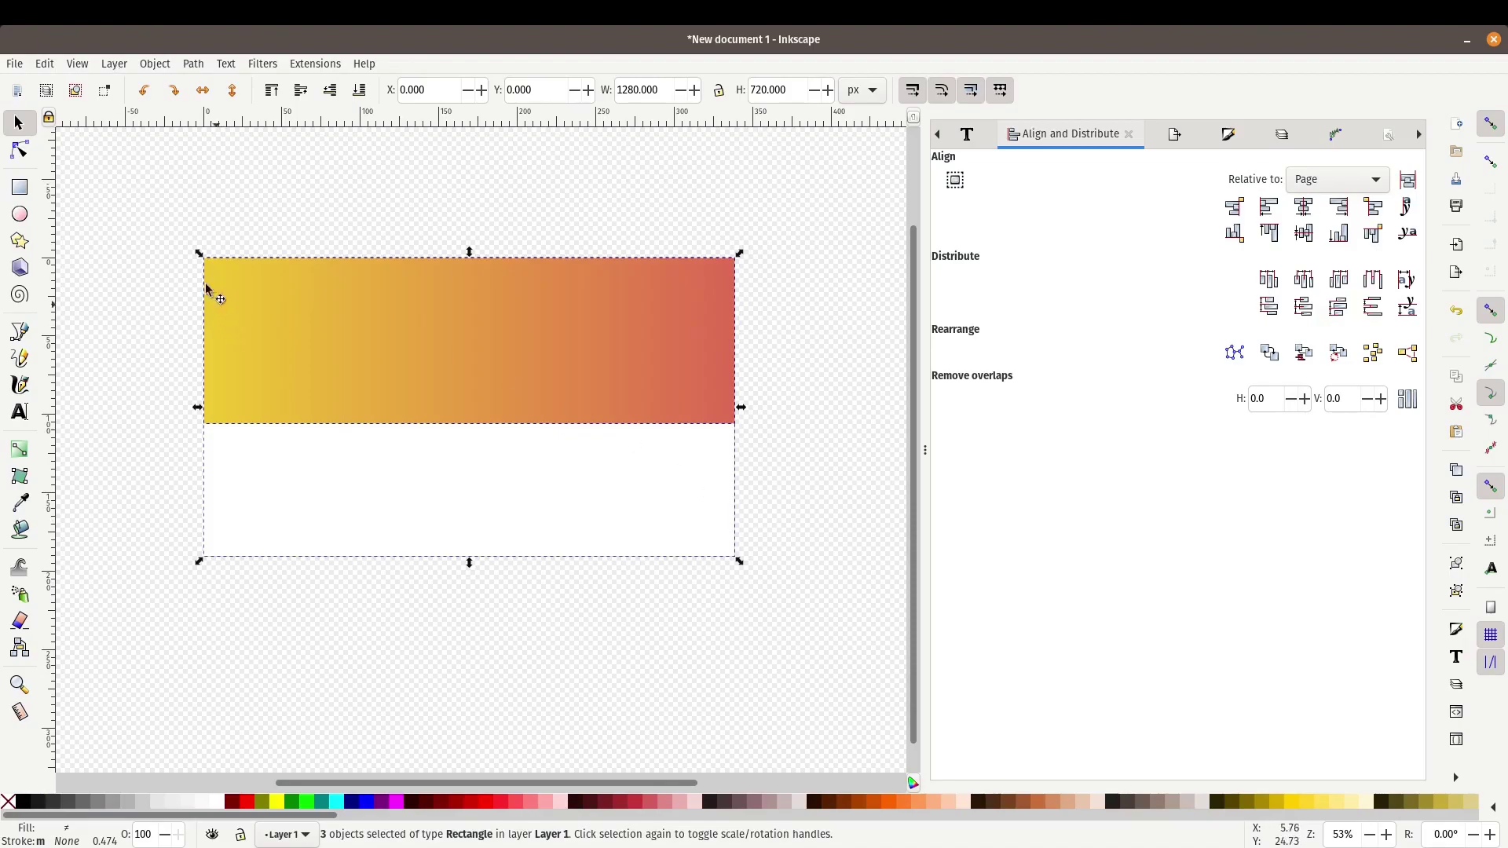
- Add a layer named 'Background' positioned below the current layer
left_click(115, 64)
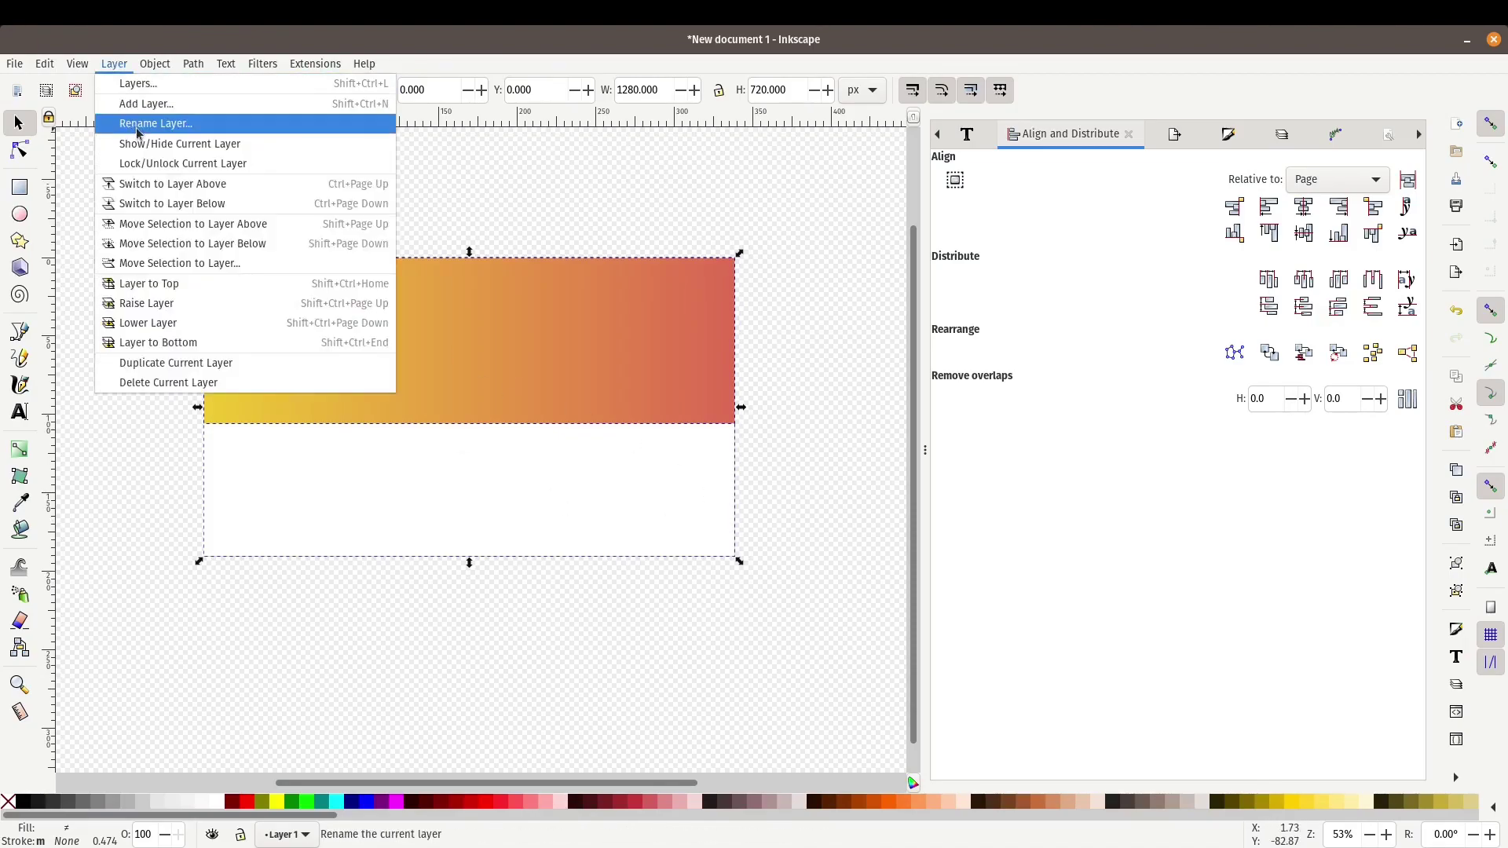
left_click(138, 84)
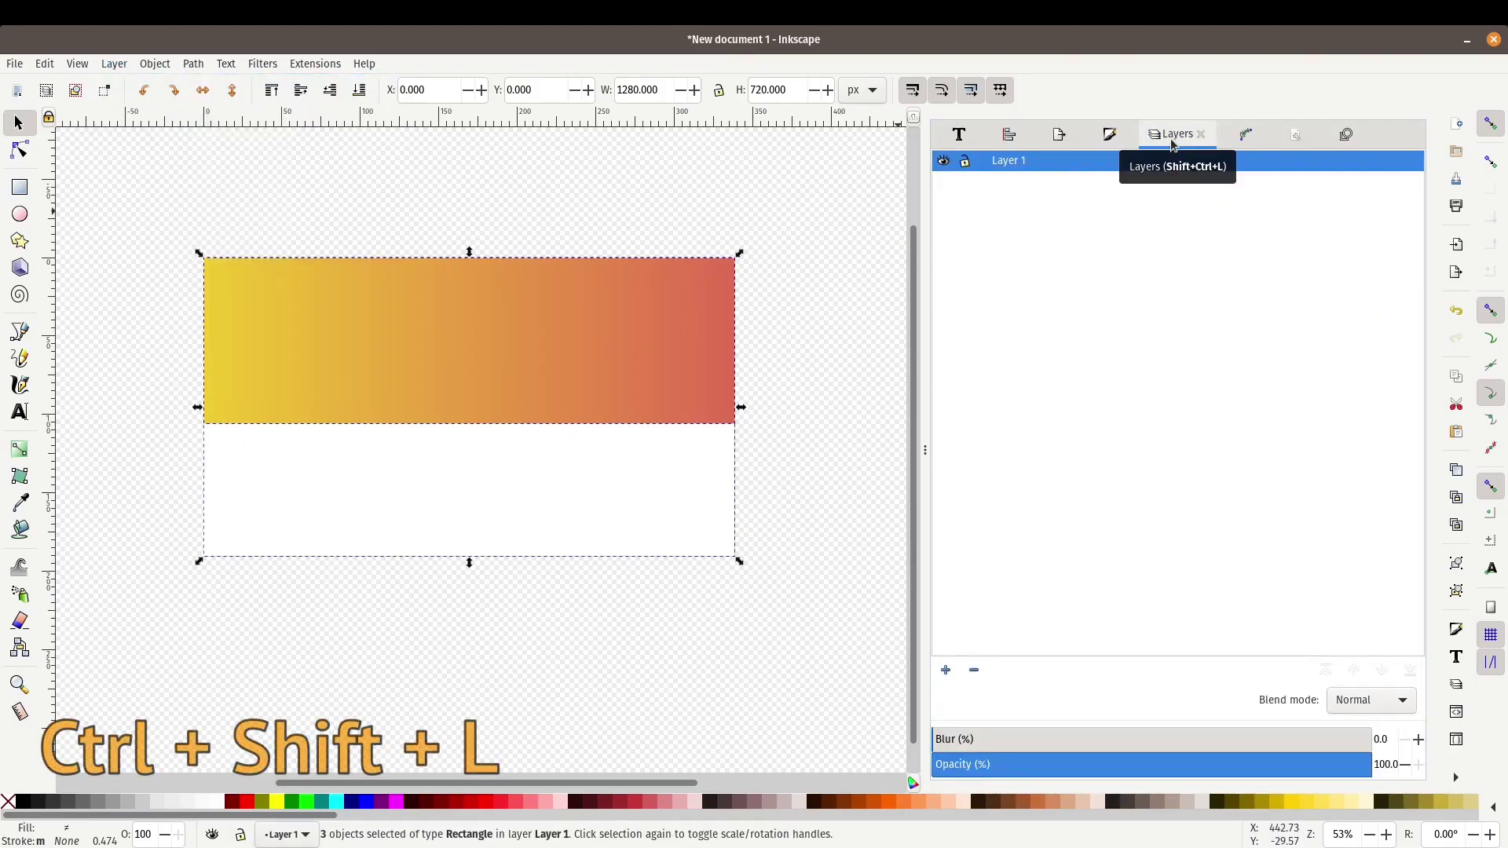
left_click(946, 670)
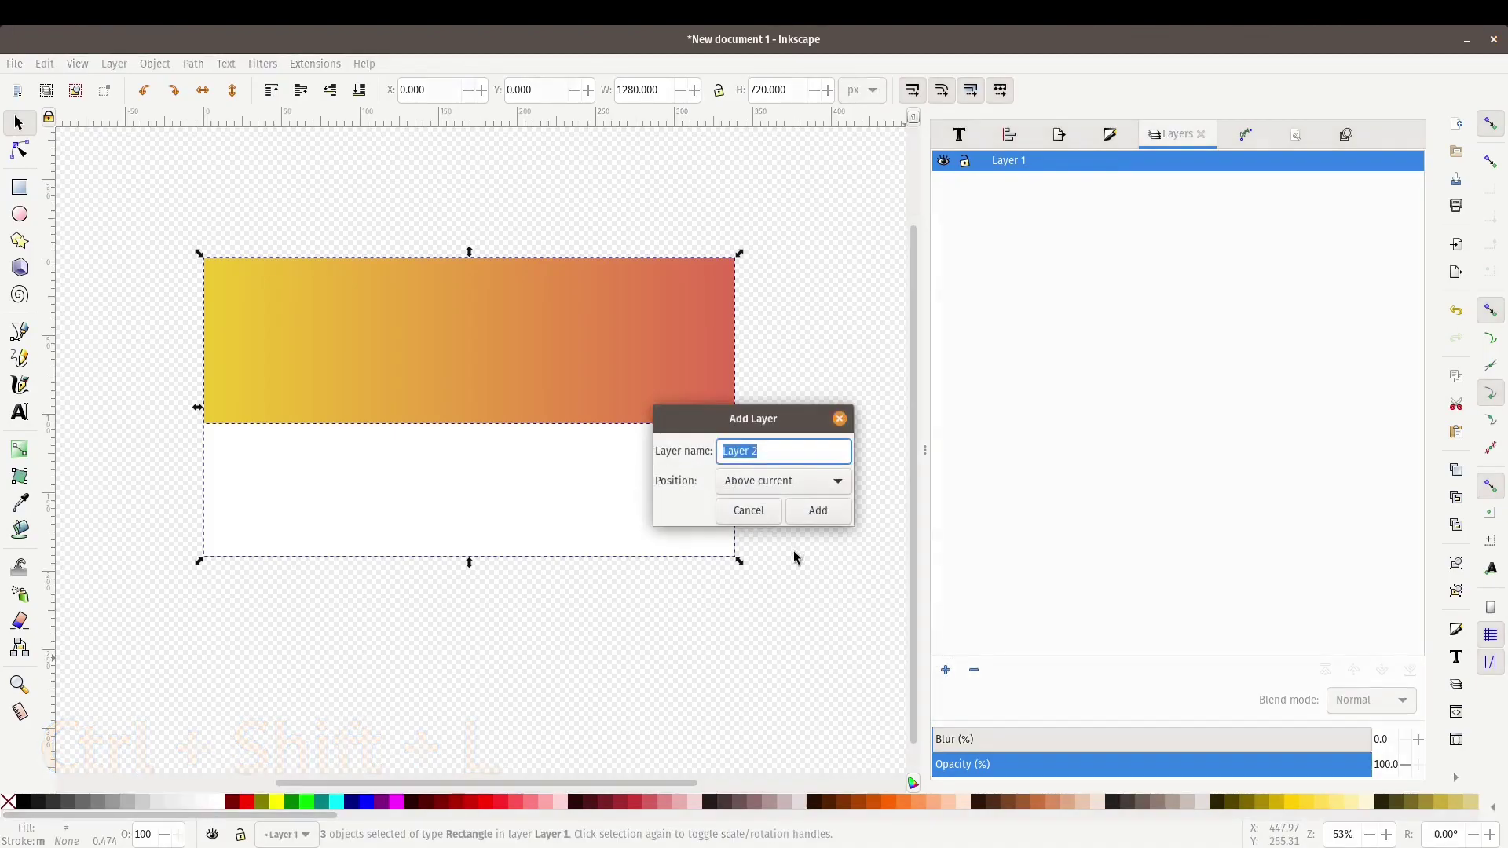
left_click(821, 481)
left_click(807, 506)
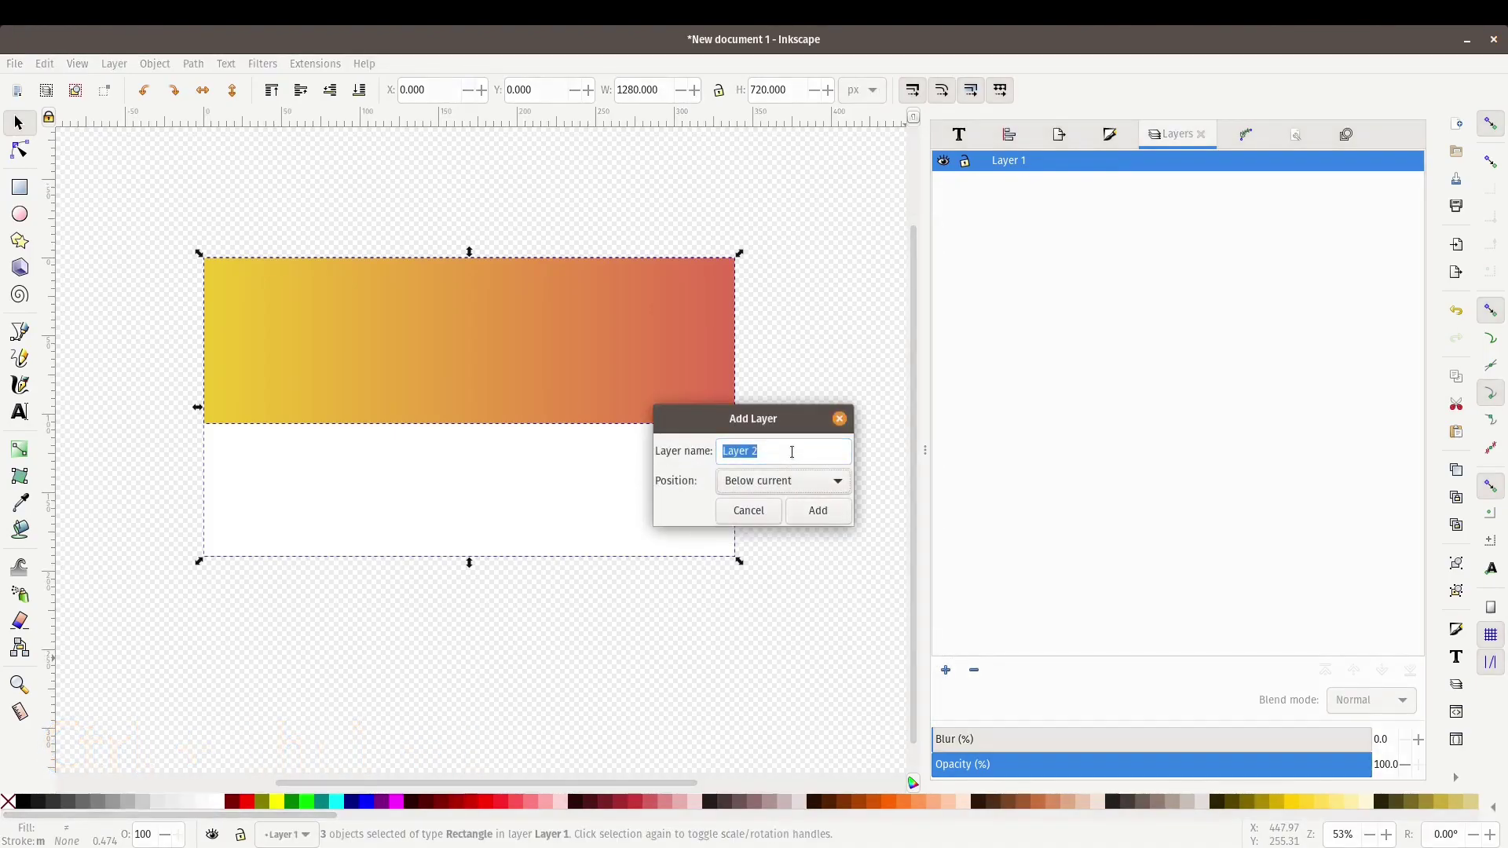
type("Ba")
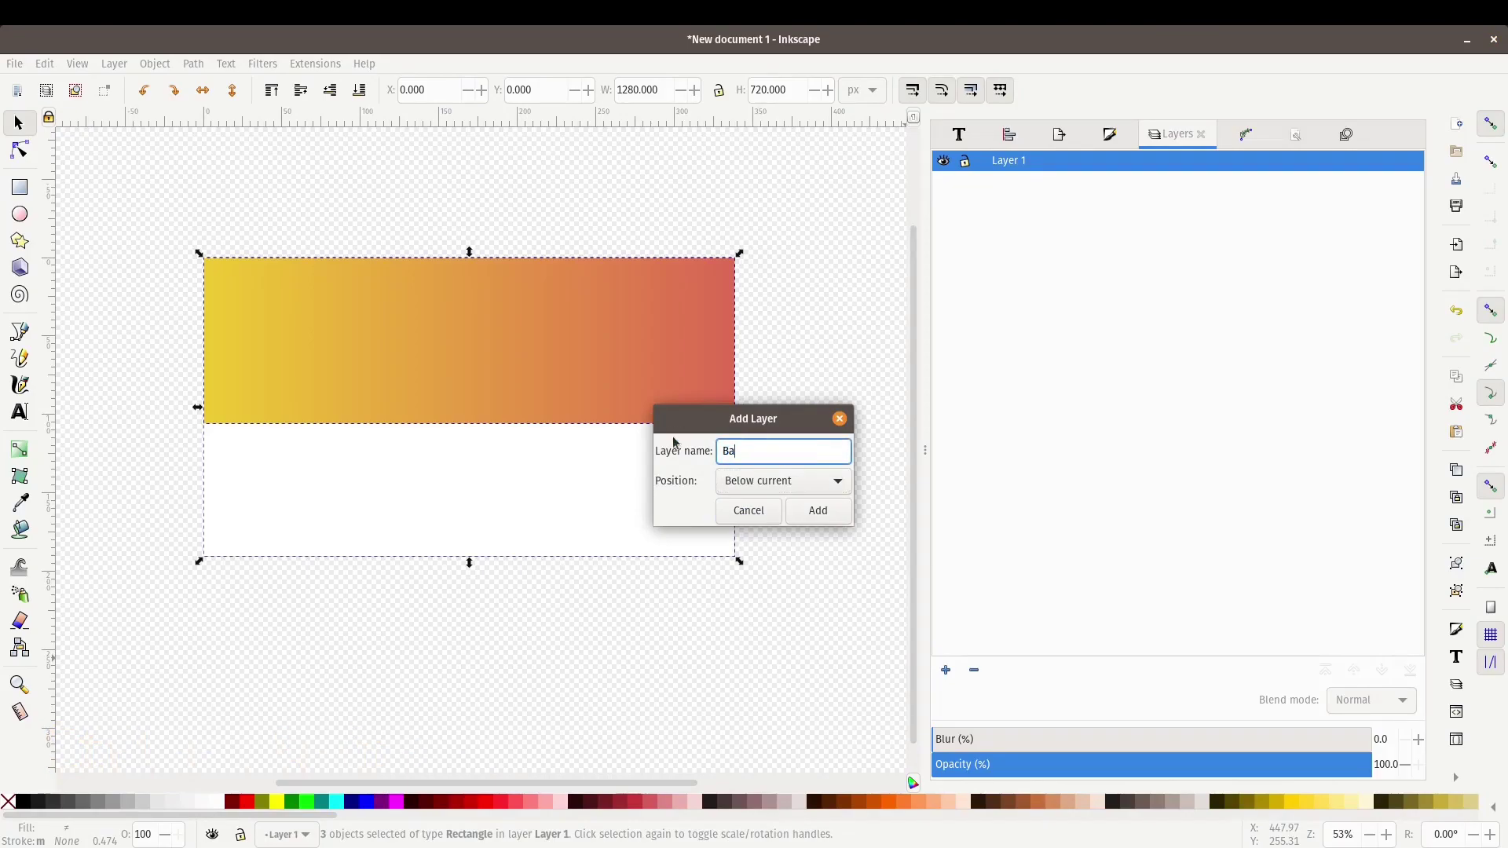
type("ckground")
left_click(814, 507)
left_click(624, 374)
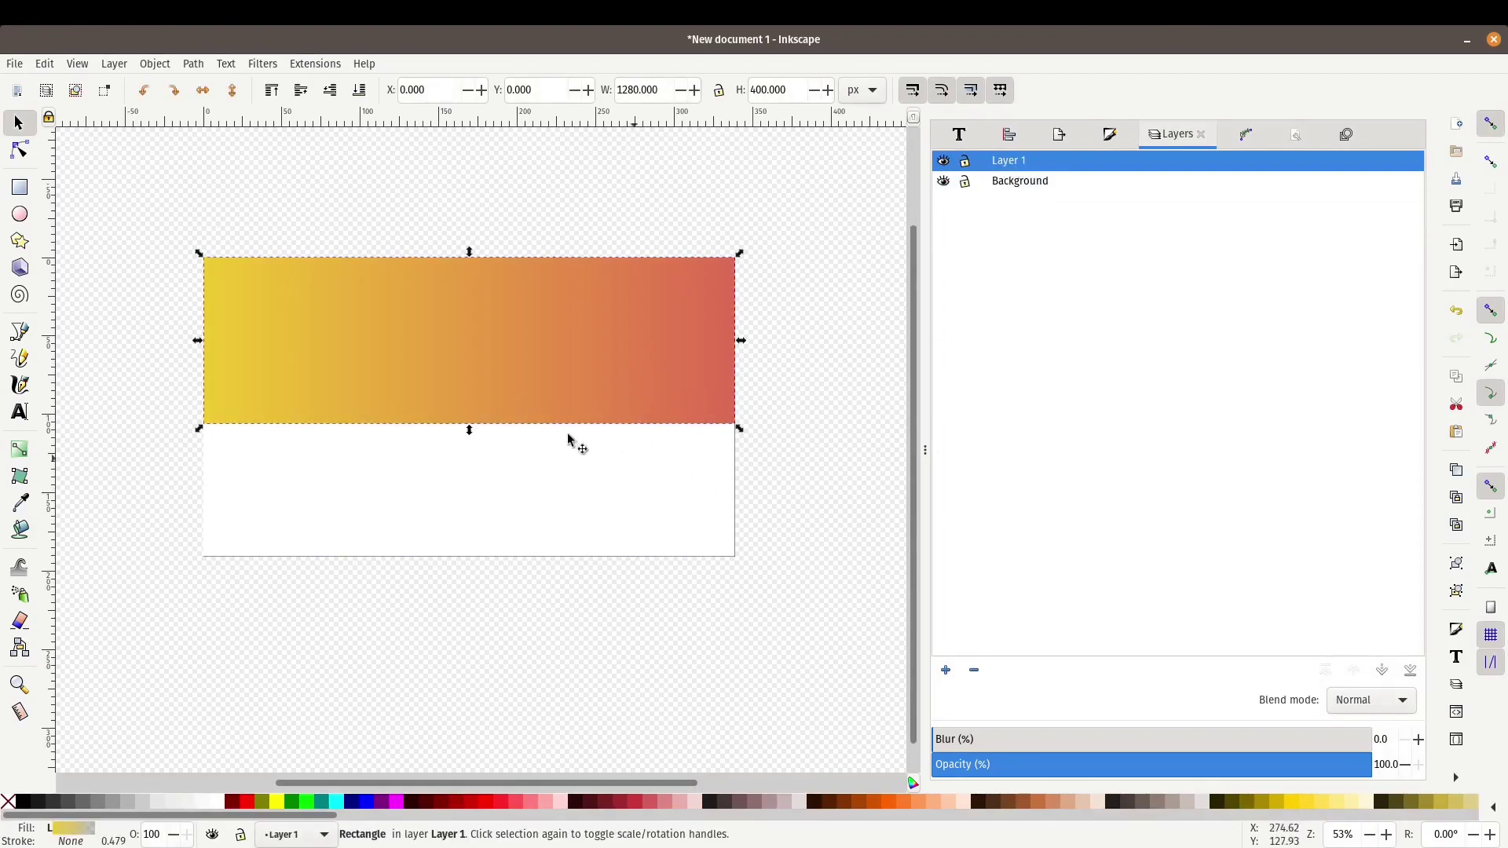
- Move the three banner rectangles onto the Background layer
left_click_drag(152, 204, 811, 629)
right_click(509, 342)
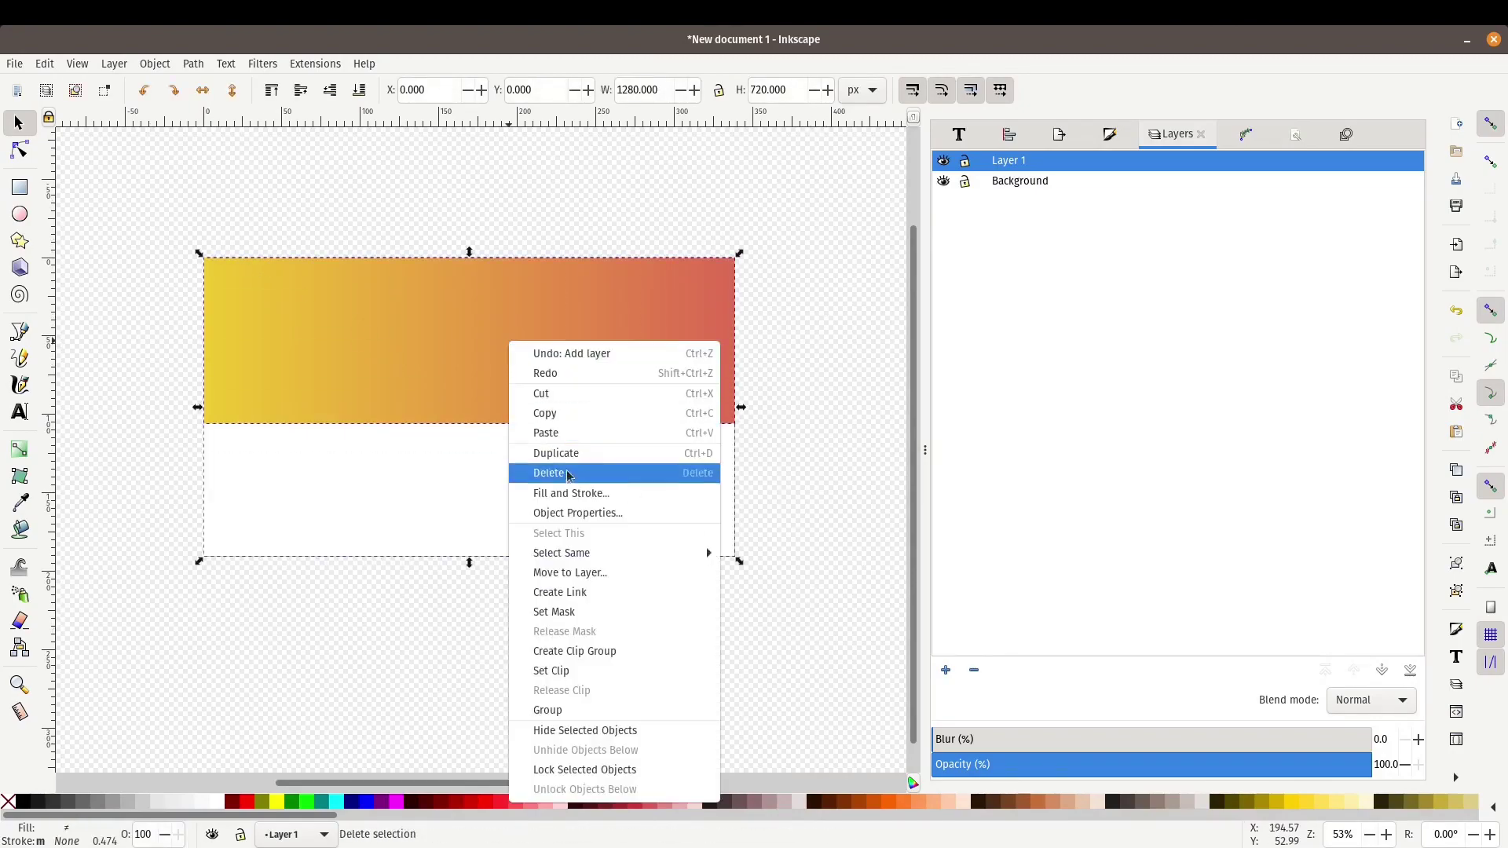
left_click(589, 570)
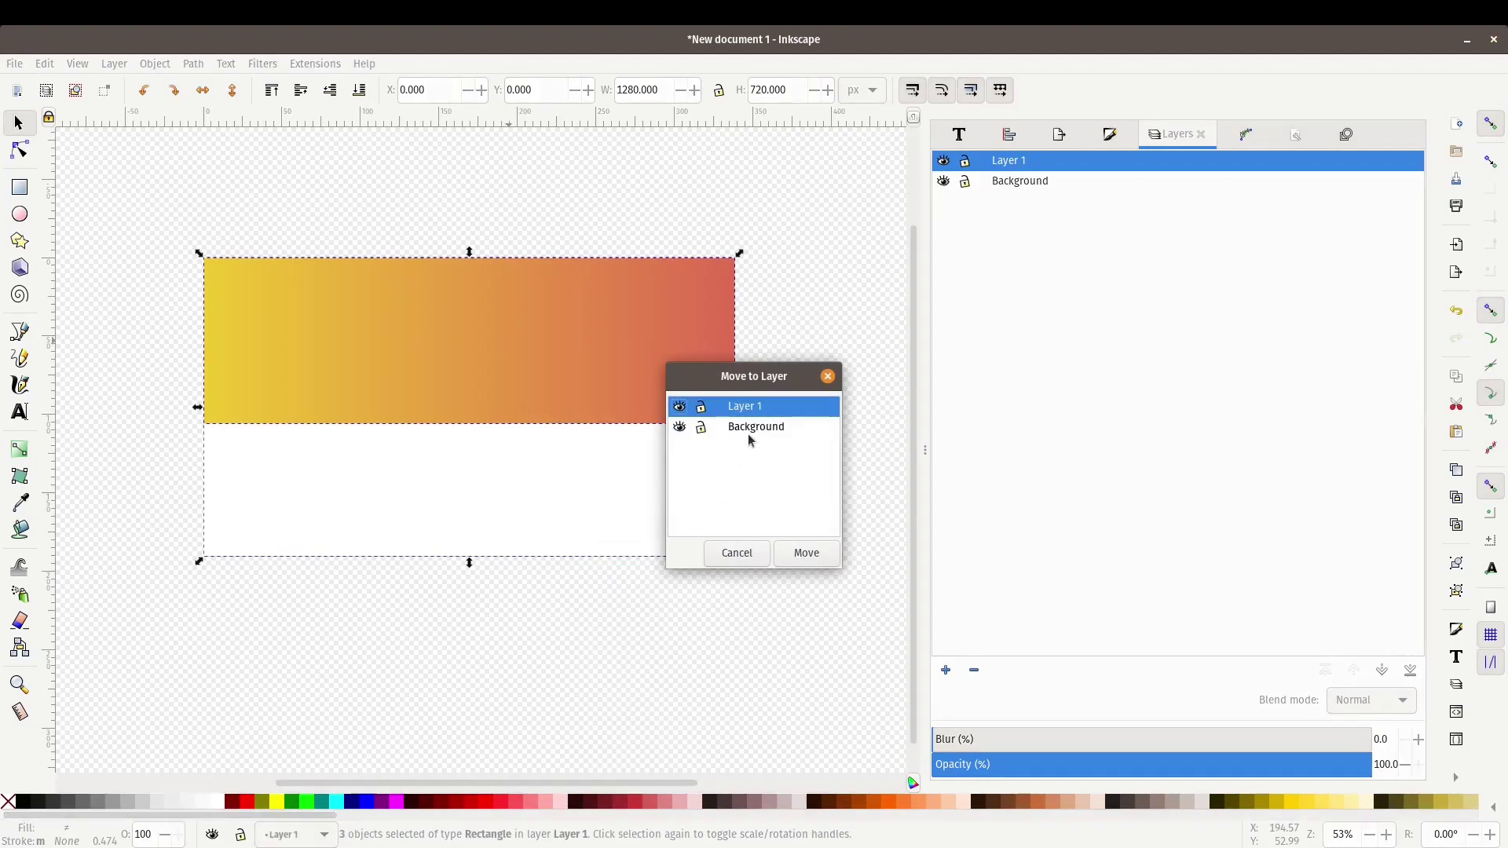
left_click(754, 427)
left_click(807, 553)
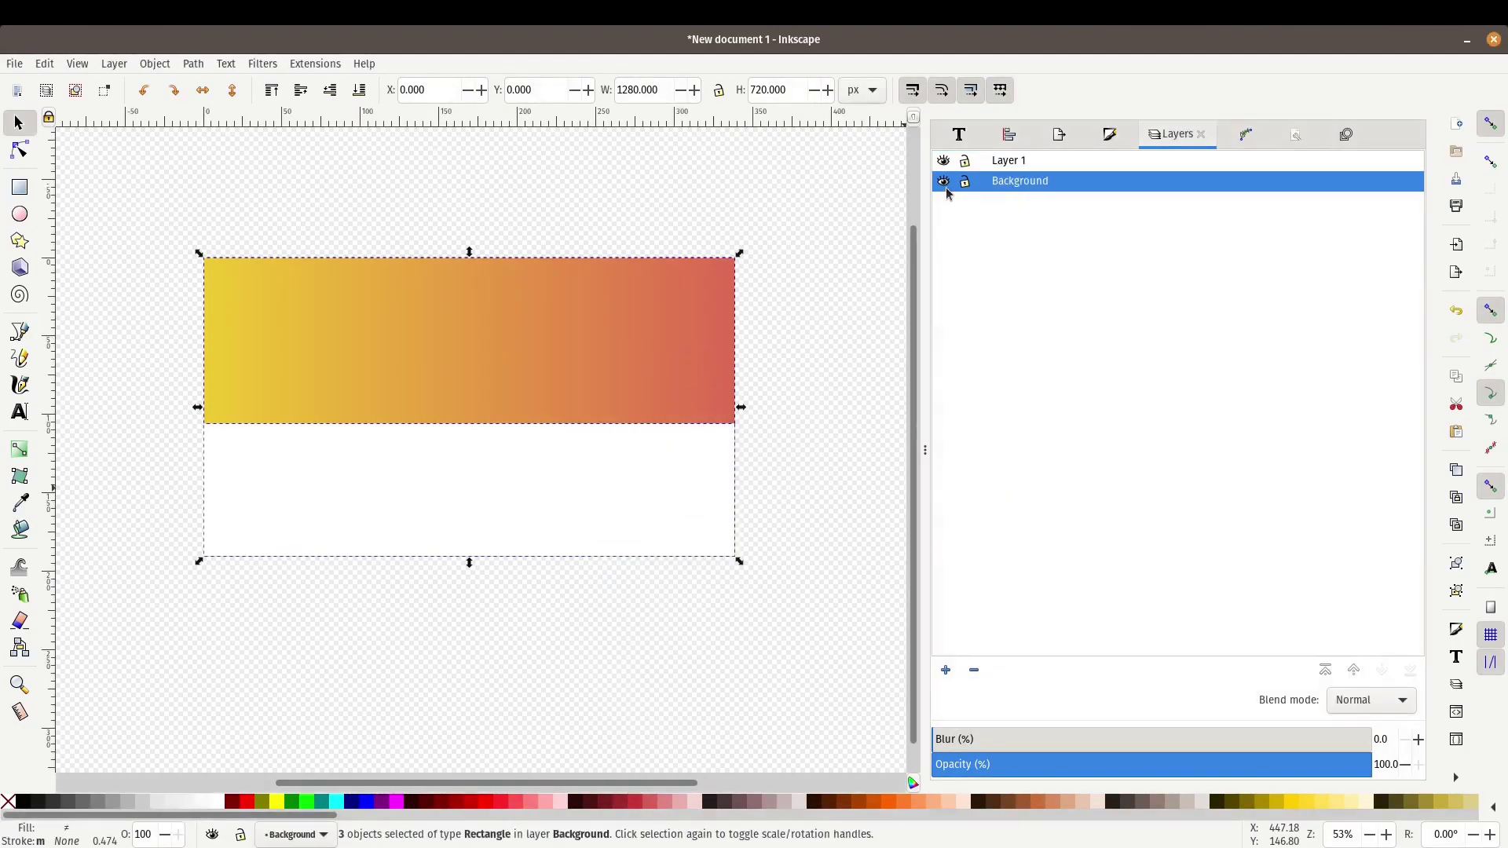
- Lock the Background layer and confirm its rectangles can no longer be selected
left_click(944, 183)
left_click(943, 183)
left_click(965, 182)
left_click_drag(604, 343, 640, 333)
mouse_move(469, 448)
left_mouse_down()
mouse_move(452, 448)
mouse_move(463, 432)
left_mouse_up()
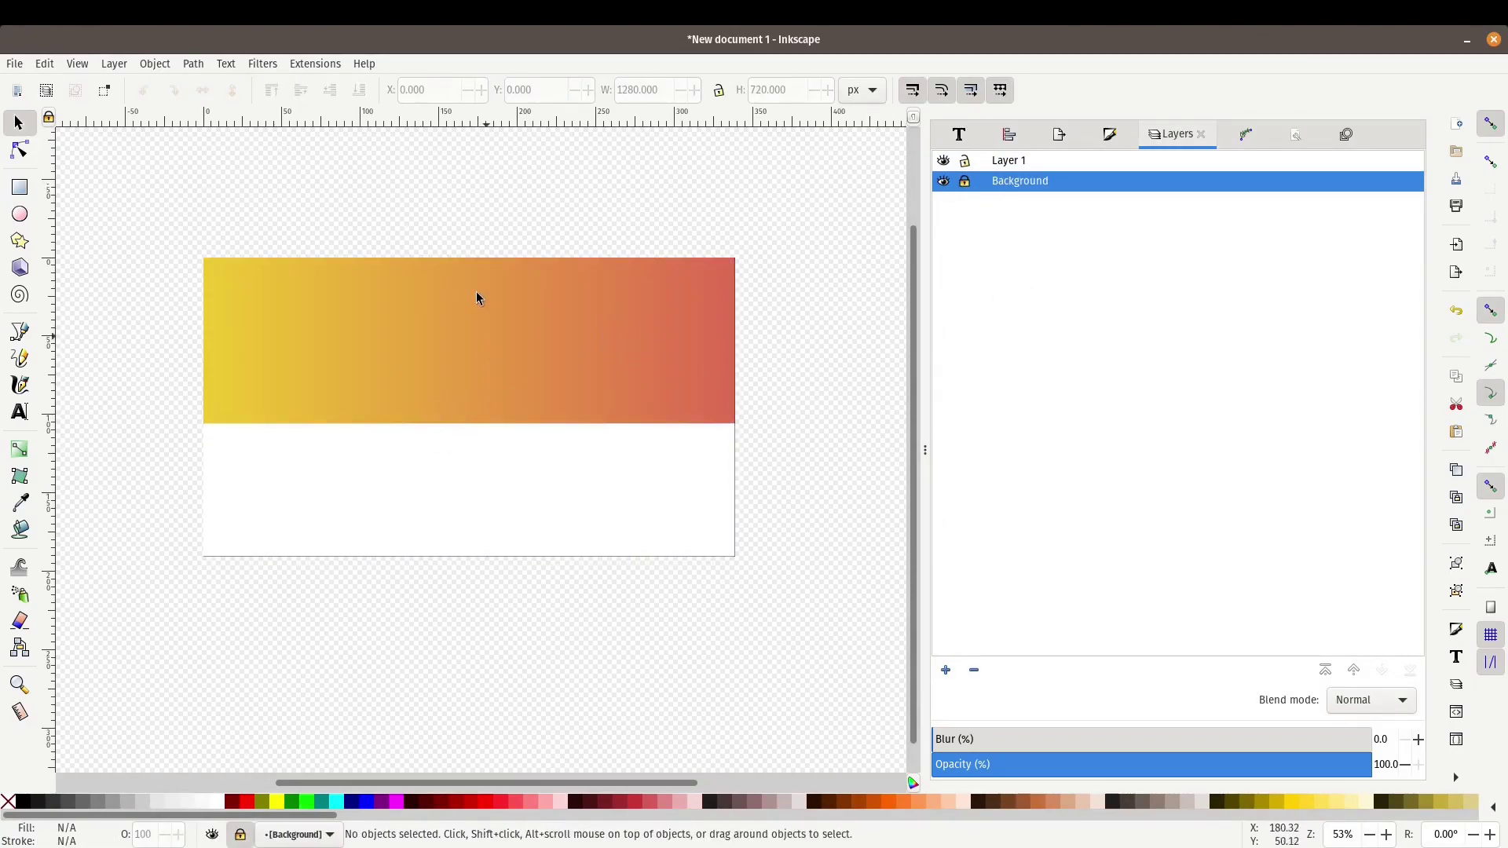
left_click_drag(476, 293, 475, 322)
key("q")
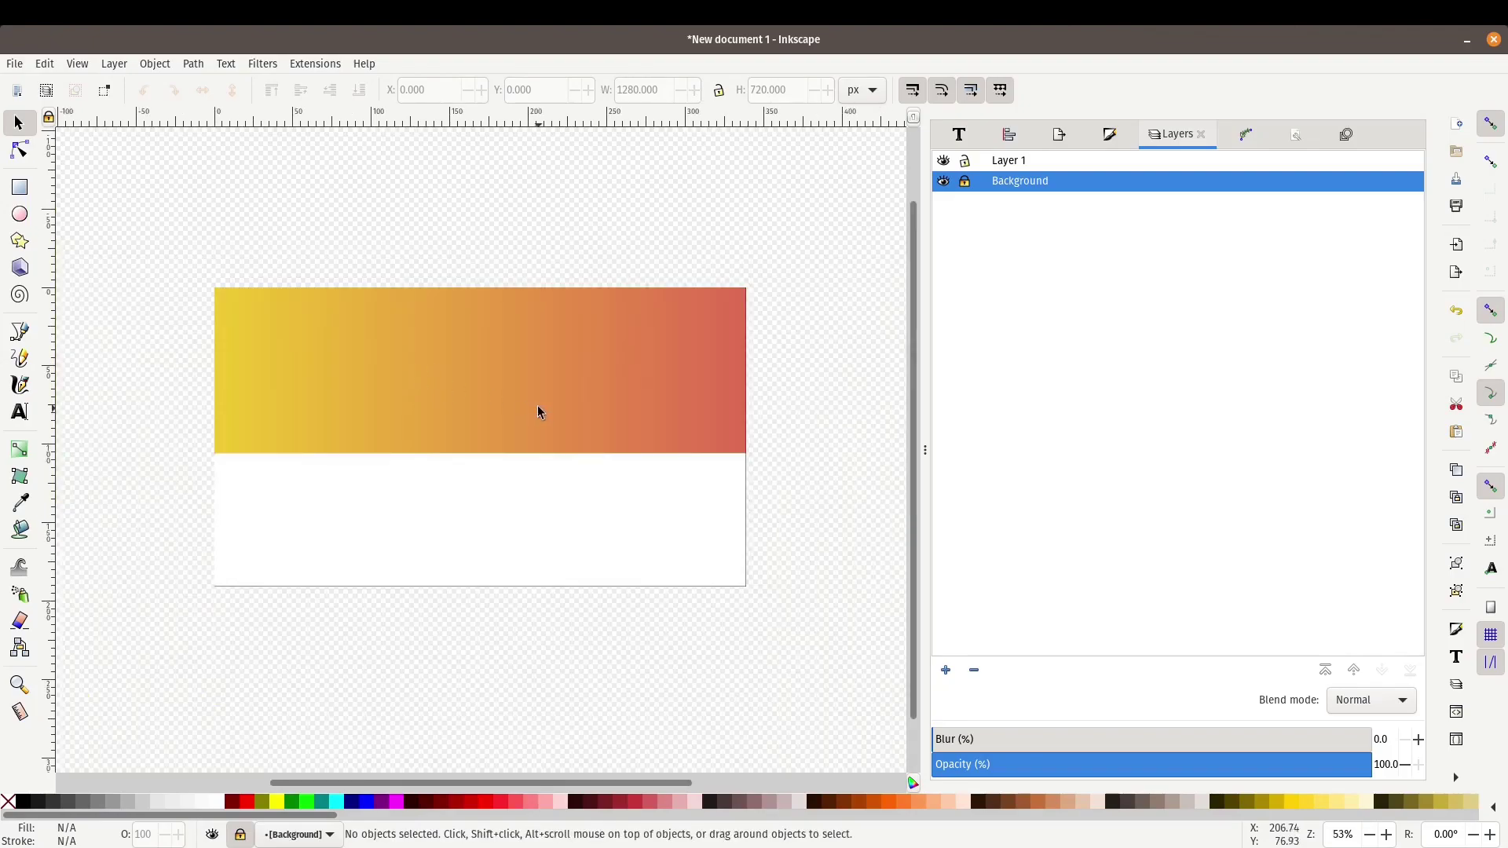
left_click_drag(538, 407, 485, 391)
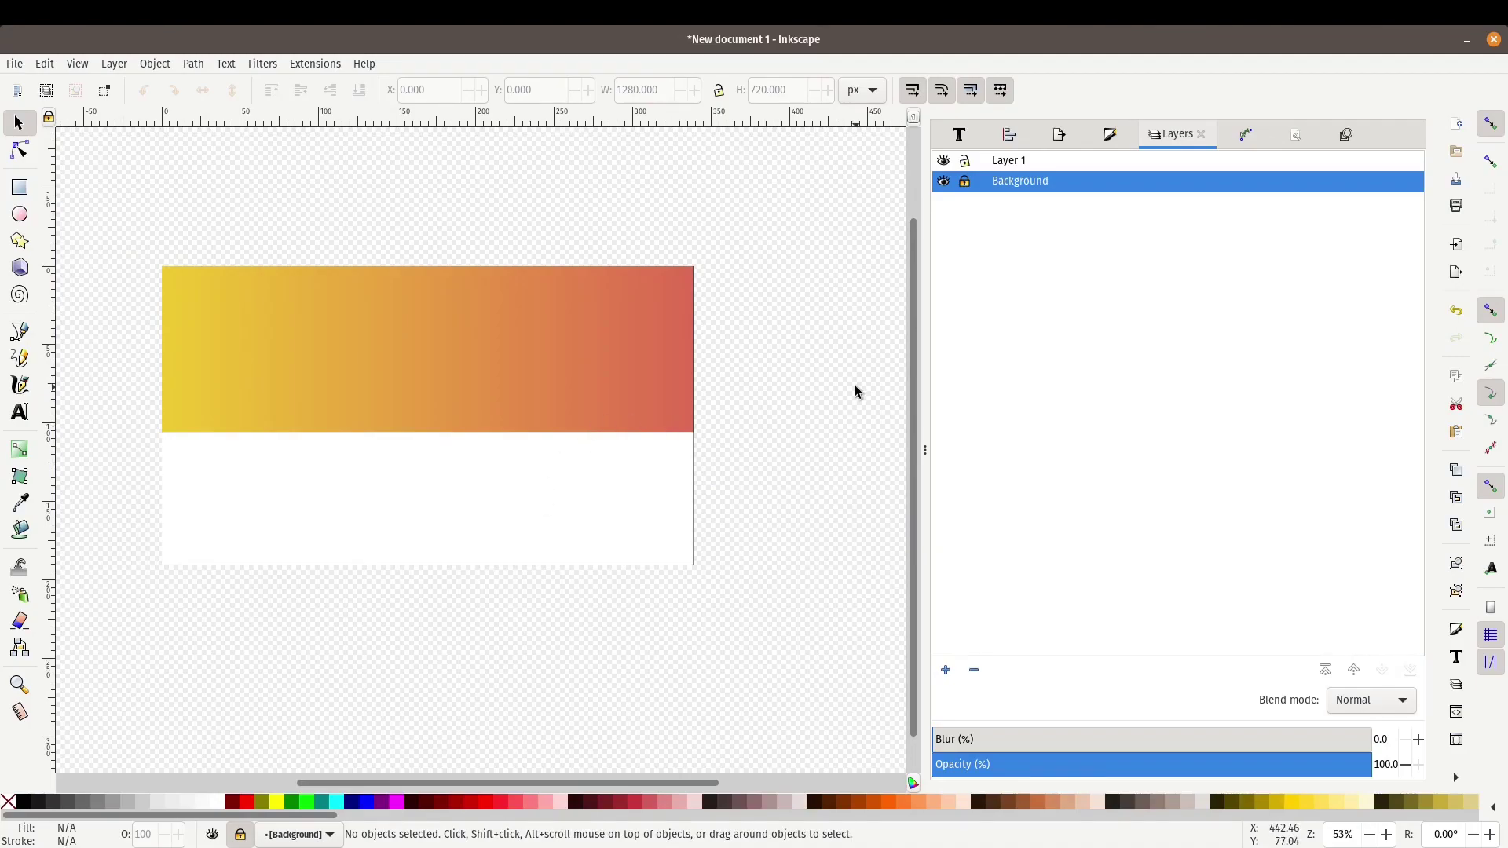
- Drag Inkscape_Logo_Standard_square.svg from the file manager onto the canvas as editable objects
key("alt+Tab")
key("Tab")
key("Tab")
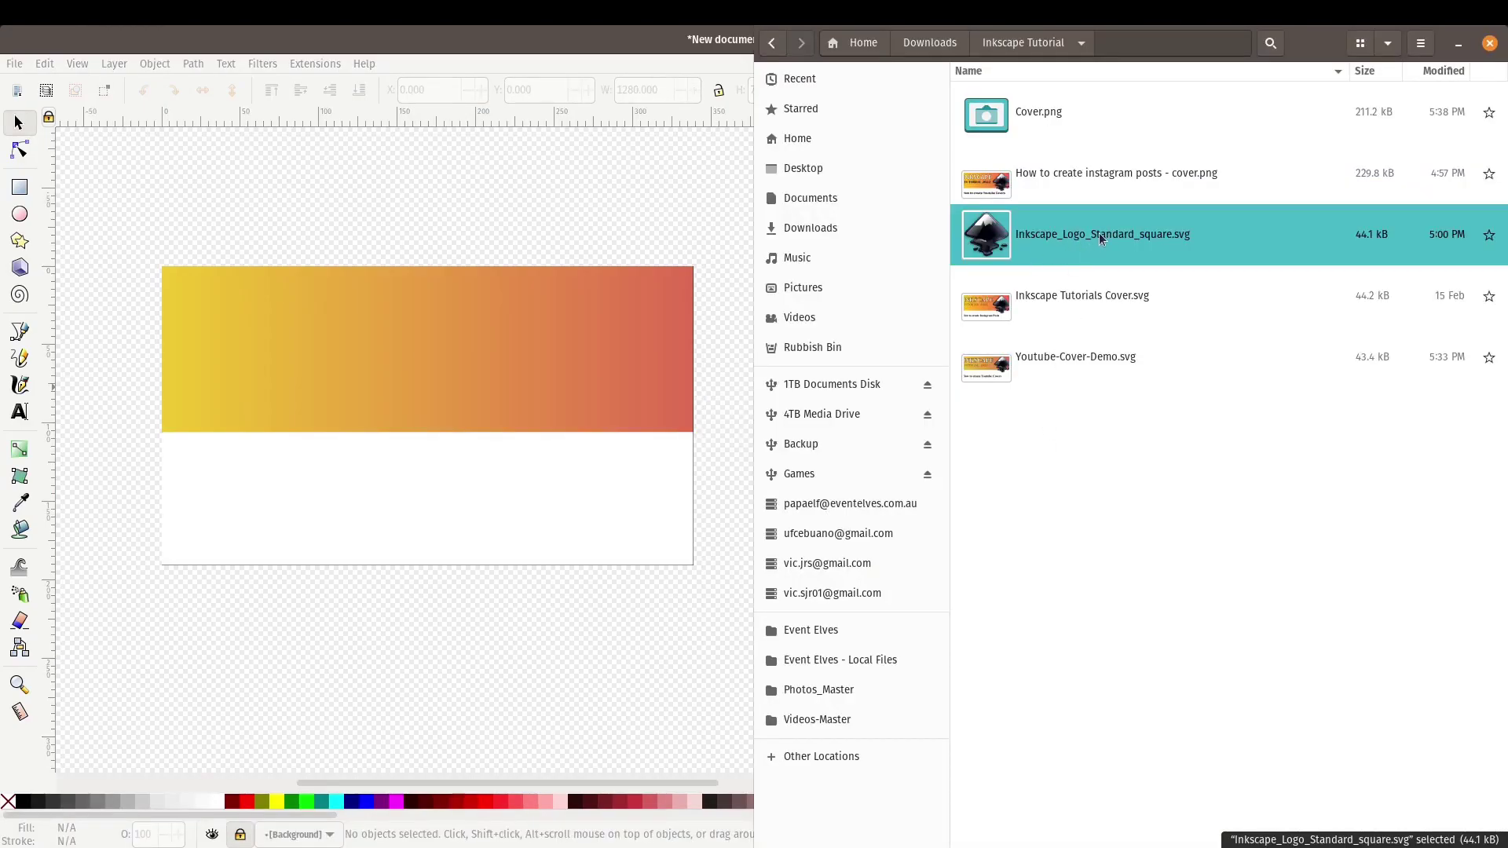
left_click_drag(1100, 233, 496, 366)
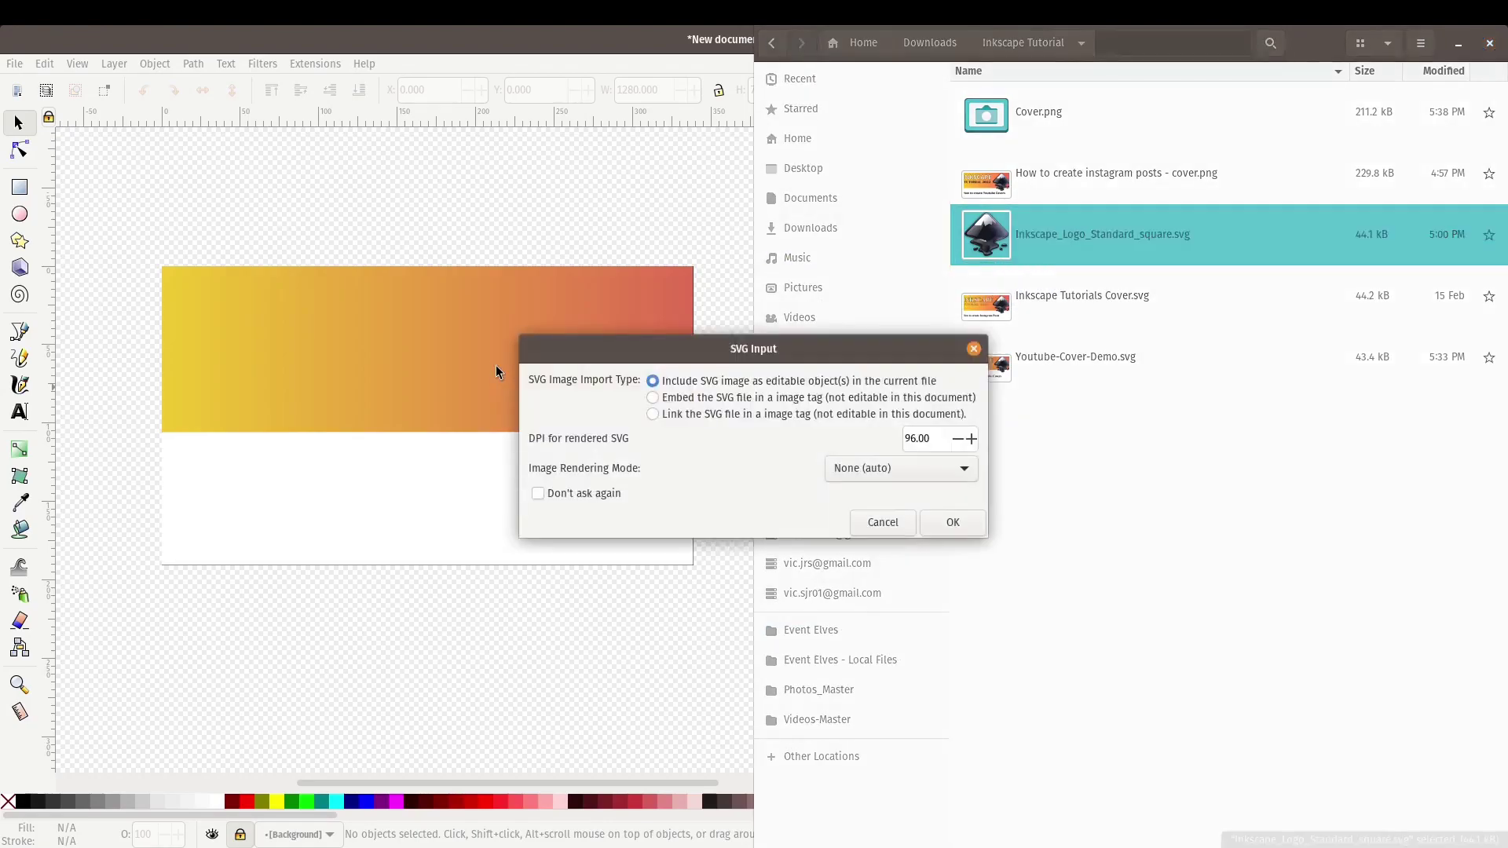
left_click(952, 521)
left_click(564, 36)
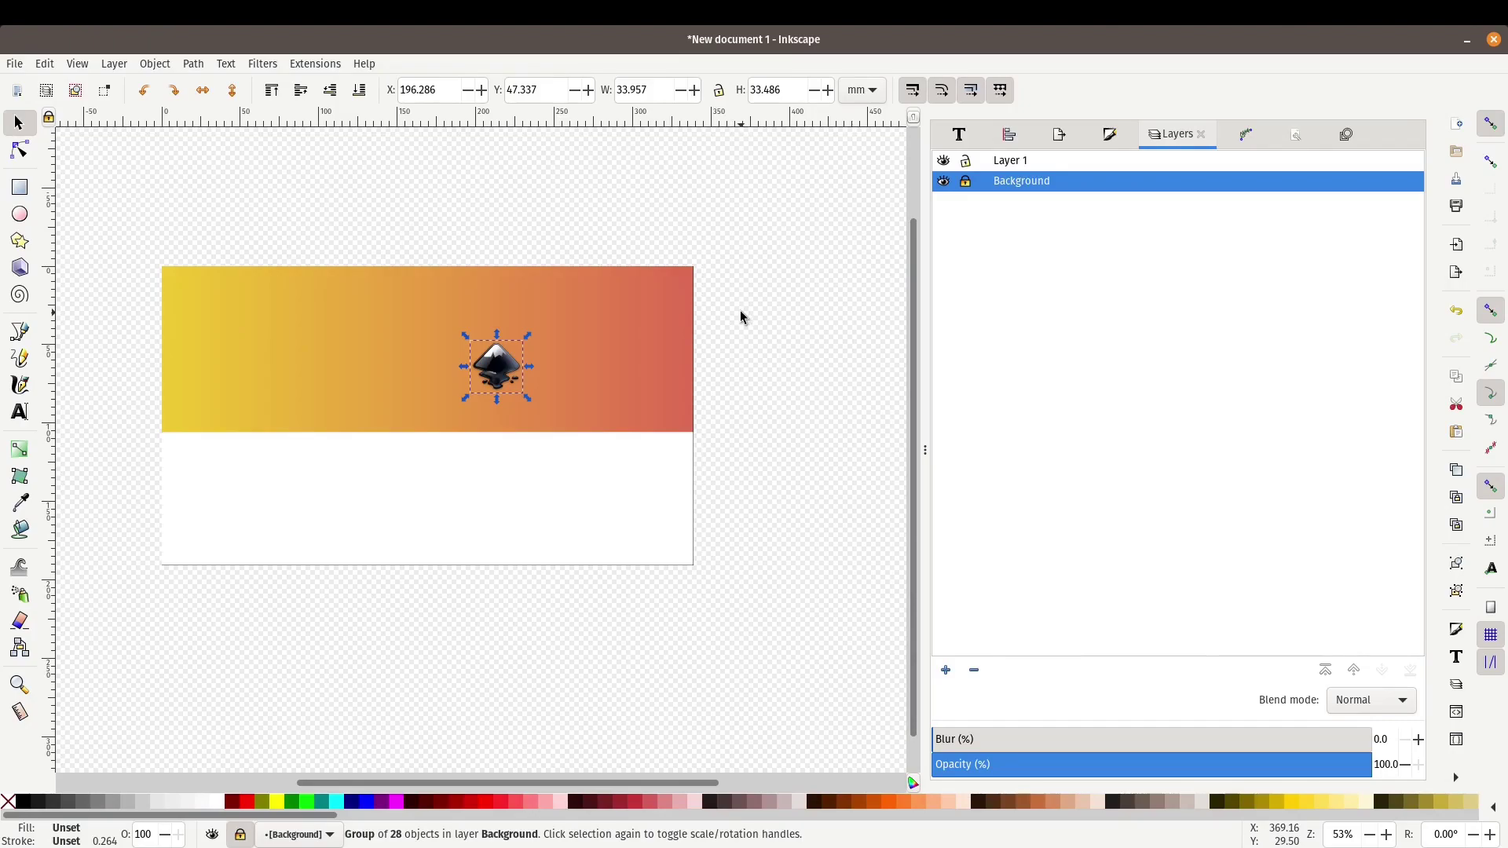
- Save the cover as Youtube-Cover-Demo.svg and drag the logo's handles to make it larger
key("ctrl+s")
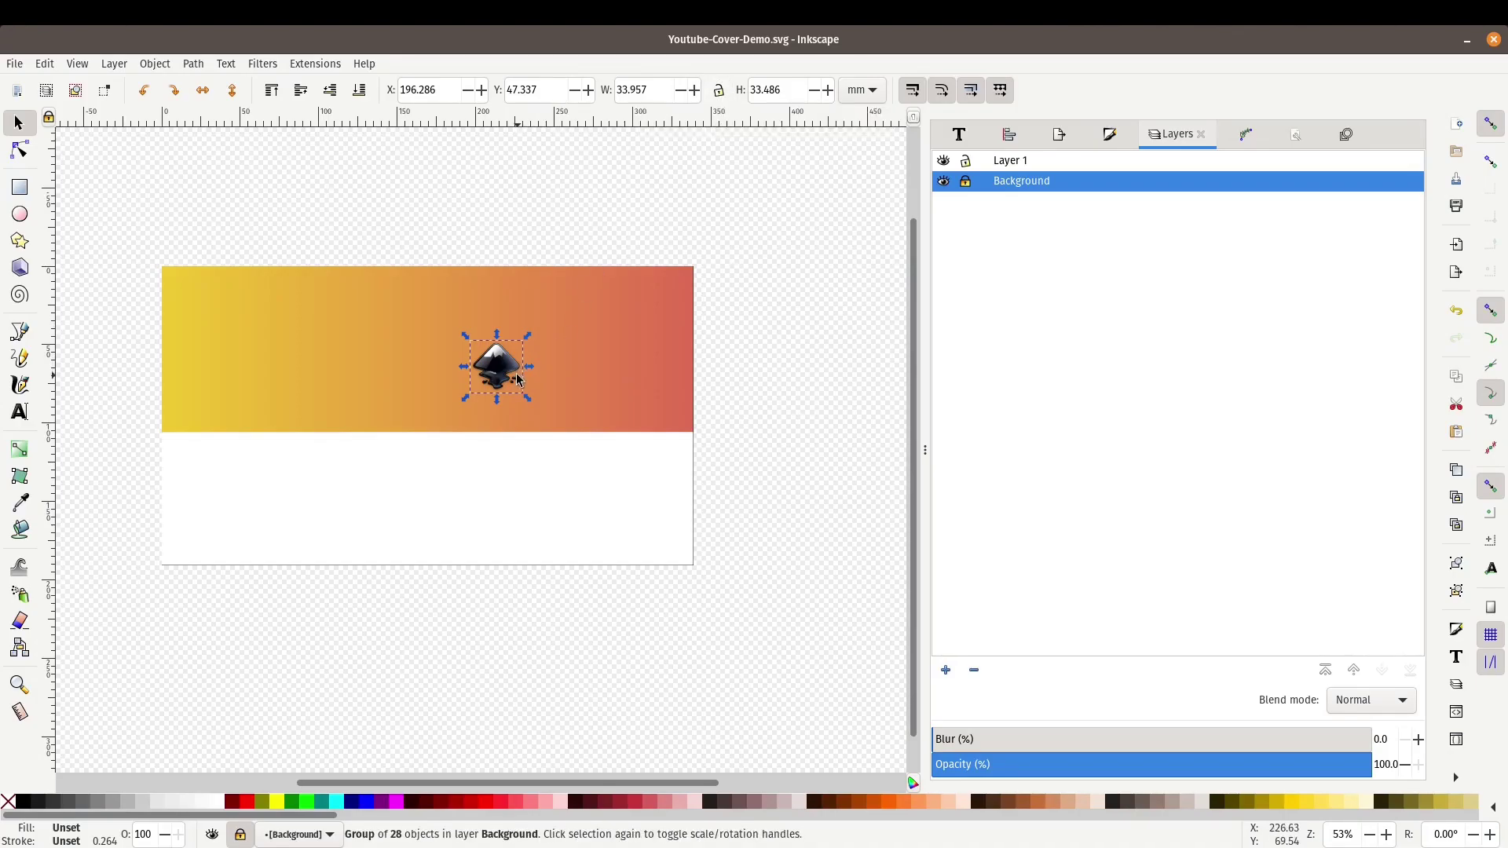
left_click(719, 92)
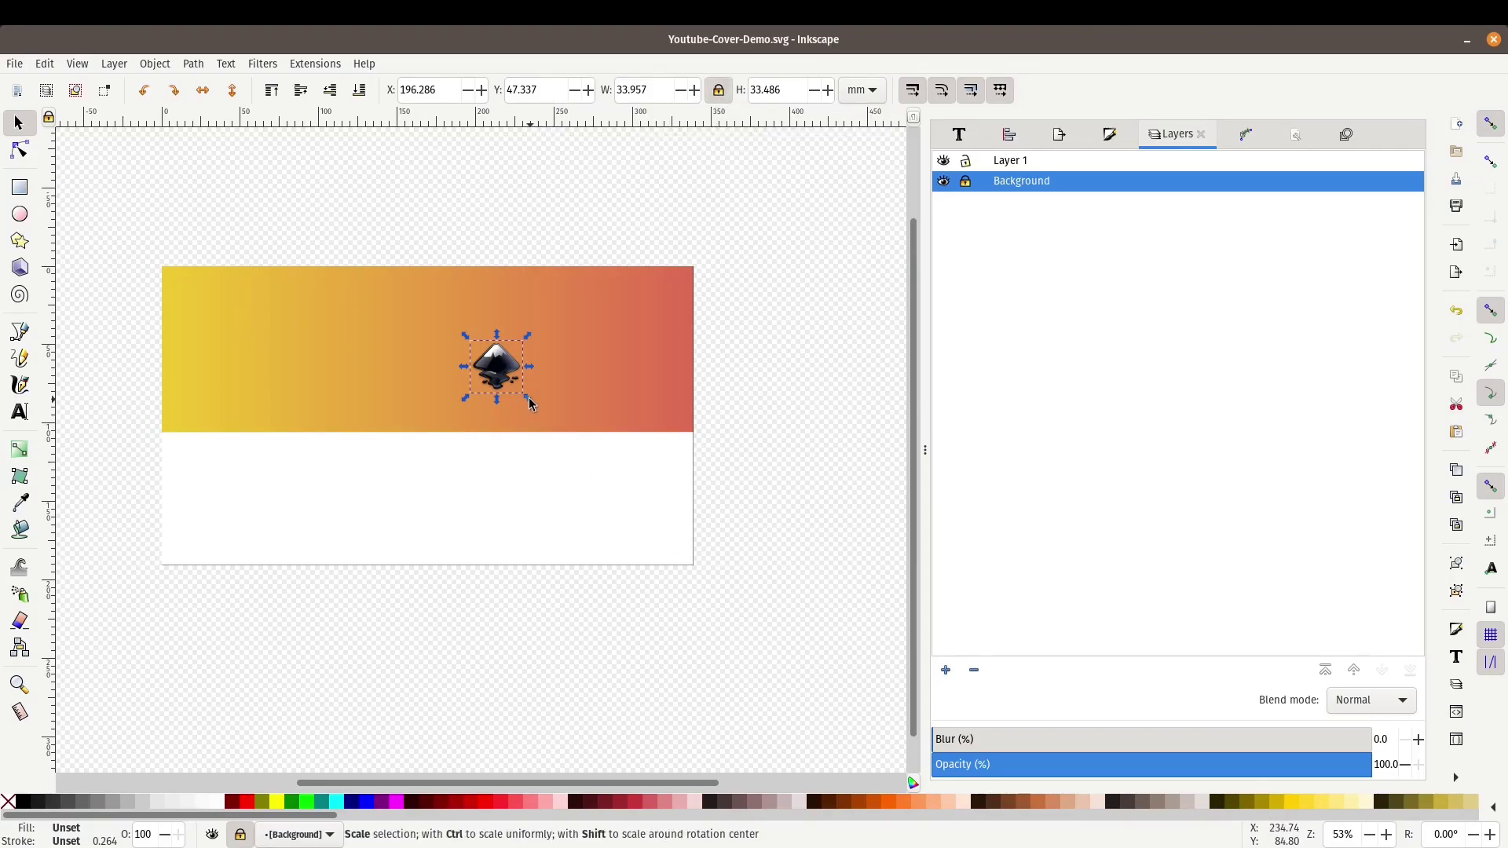
left_click_drag(530, 404, 622, 481)
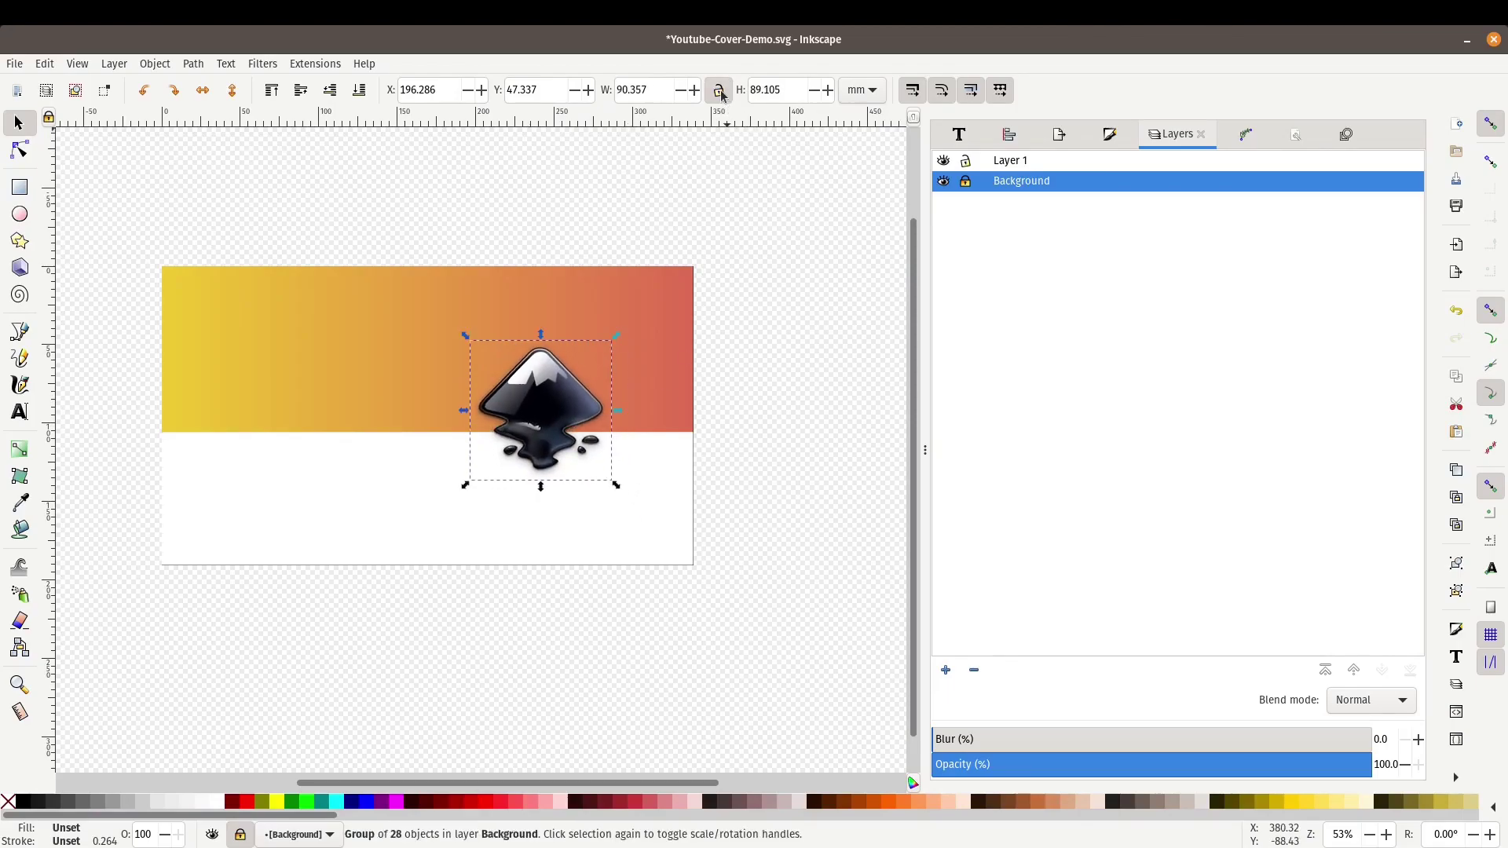
mouse_move(625, 412)
left_mouse_down()
mouse_move(717, 431)
mouse_move(606, 412)
left_mouse_up()
left_click_drag(607, 490, 645, 495)
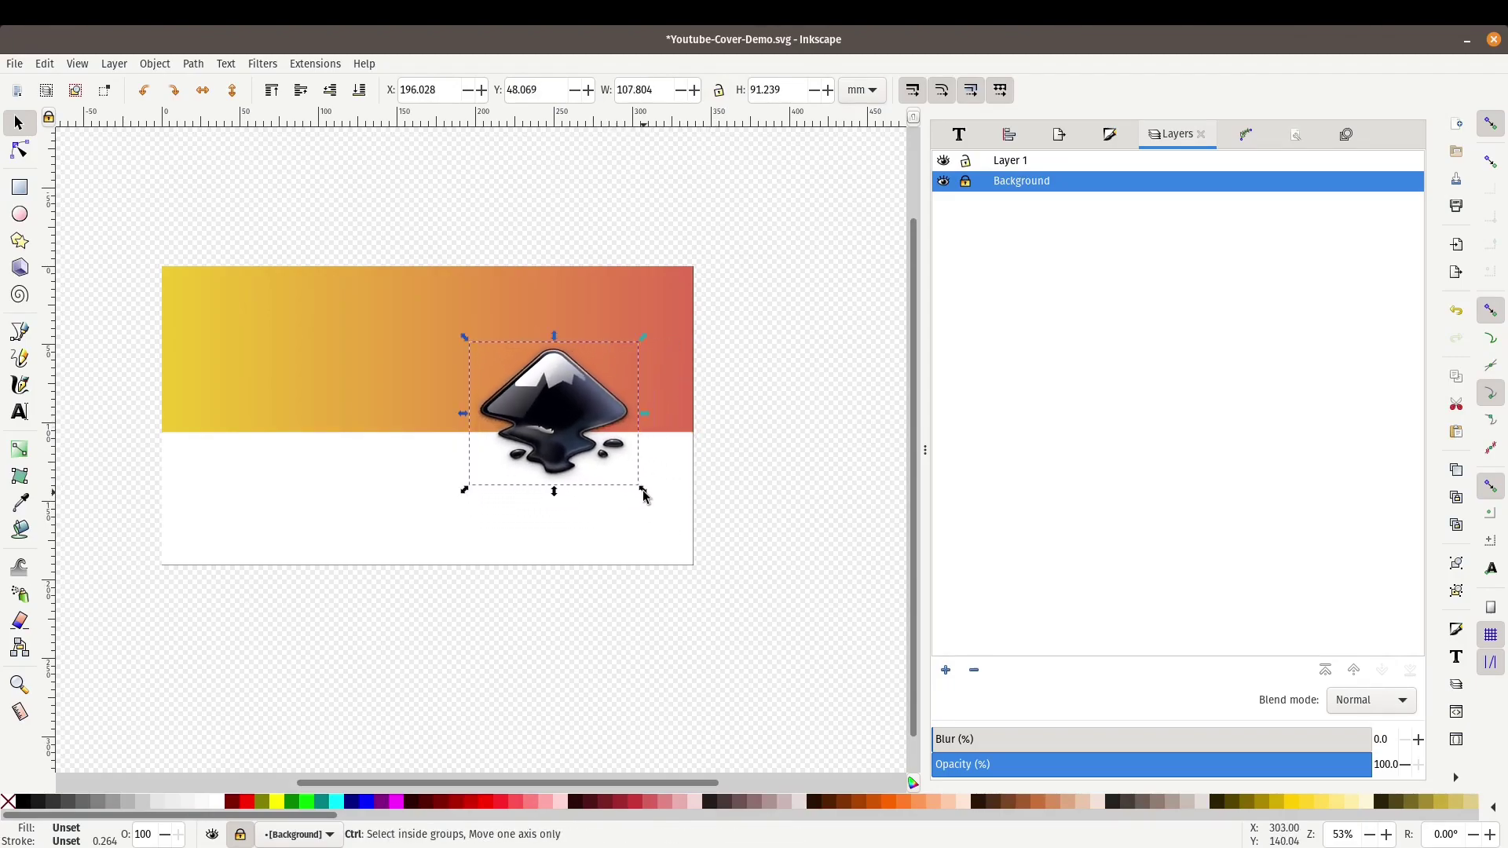
- Undo the distorted resize and enlarge the logo proportionally to about 129 × 127 mm
key("ctrl+z")
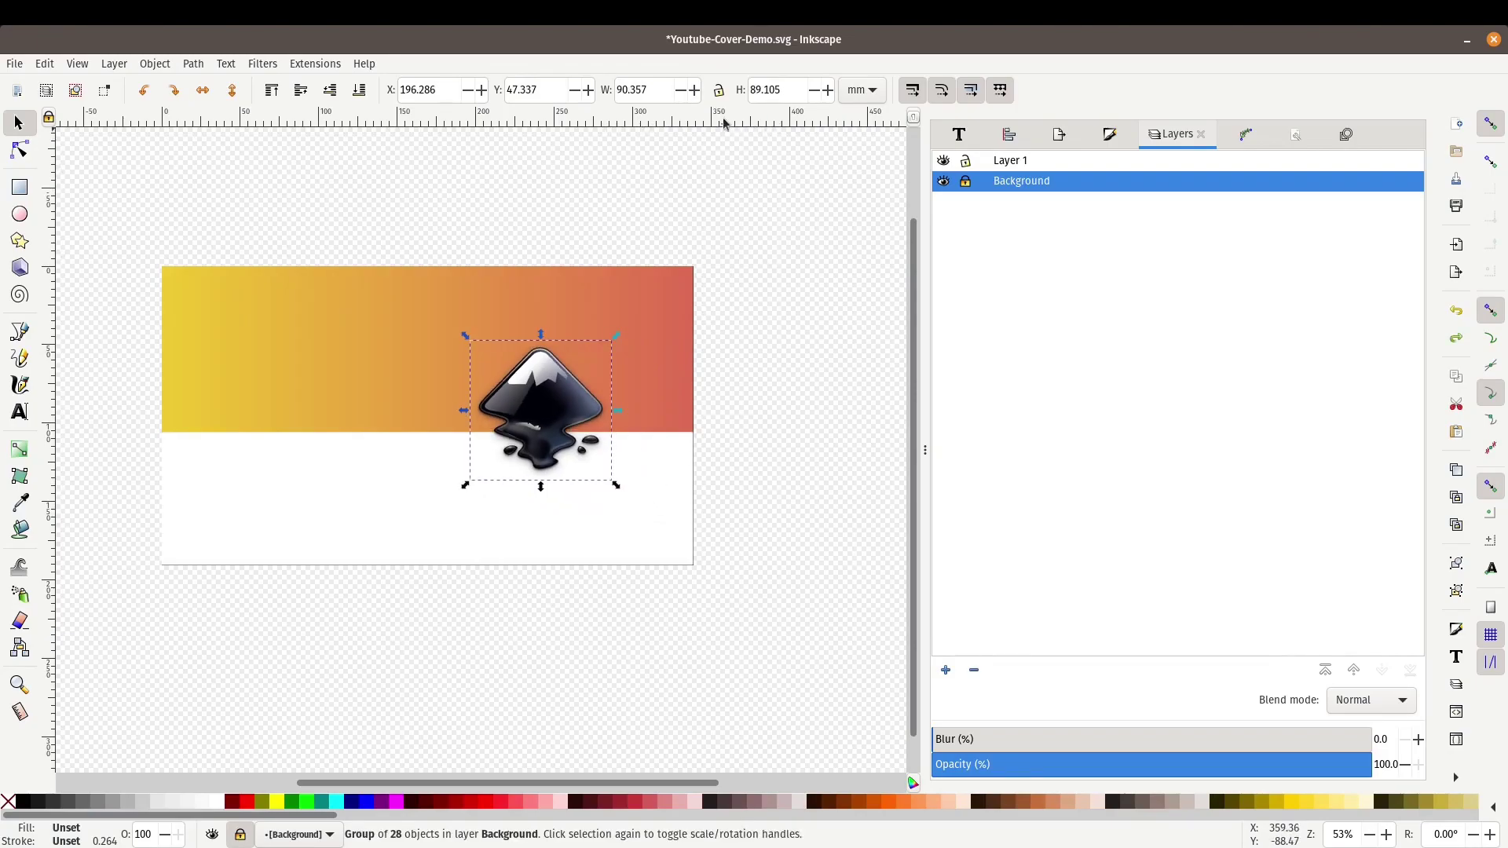
left_click(719, 89)
left_click_drag(618, 489, 683, 556)
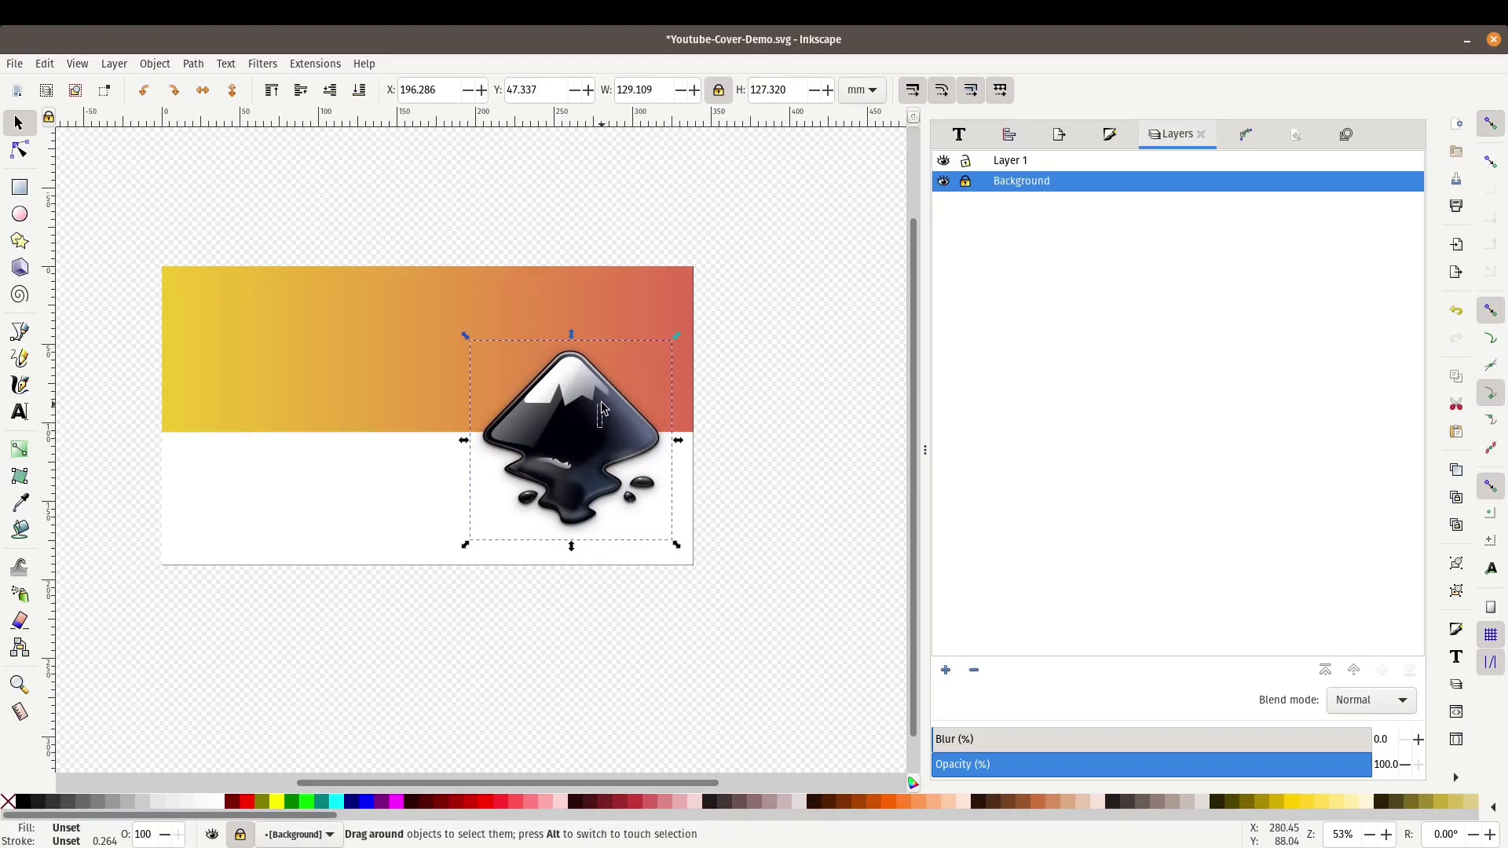
left_click(788, 334)
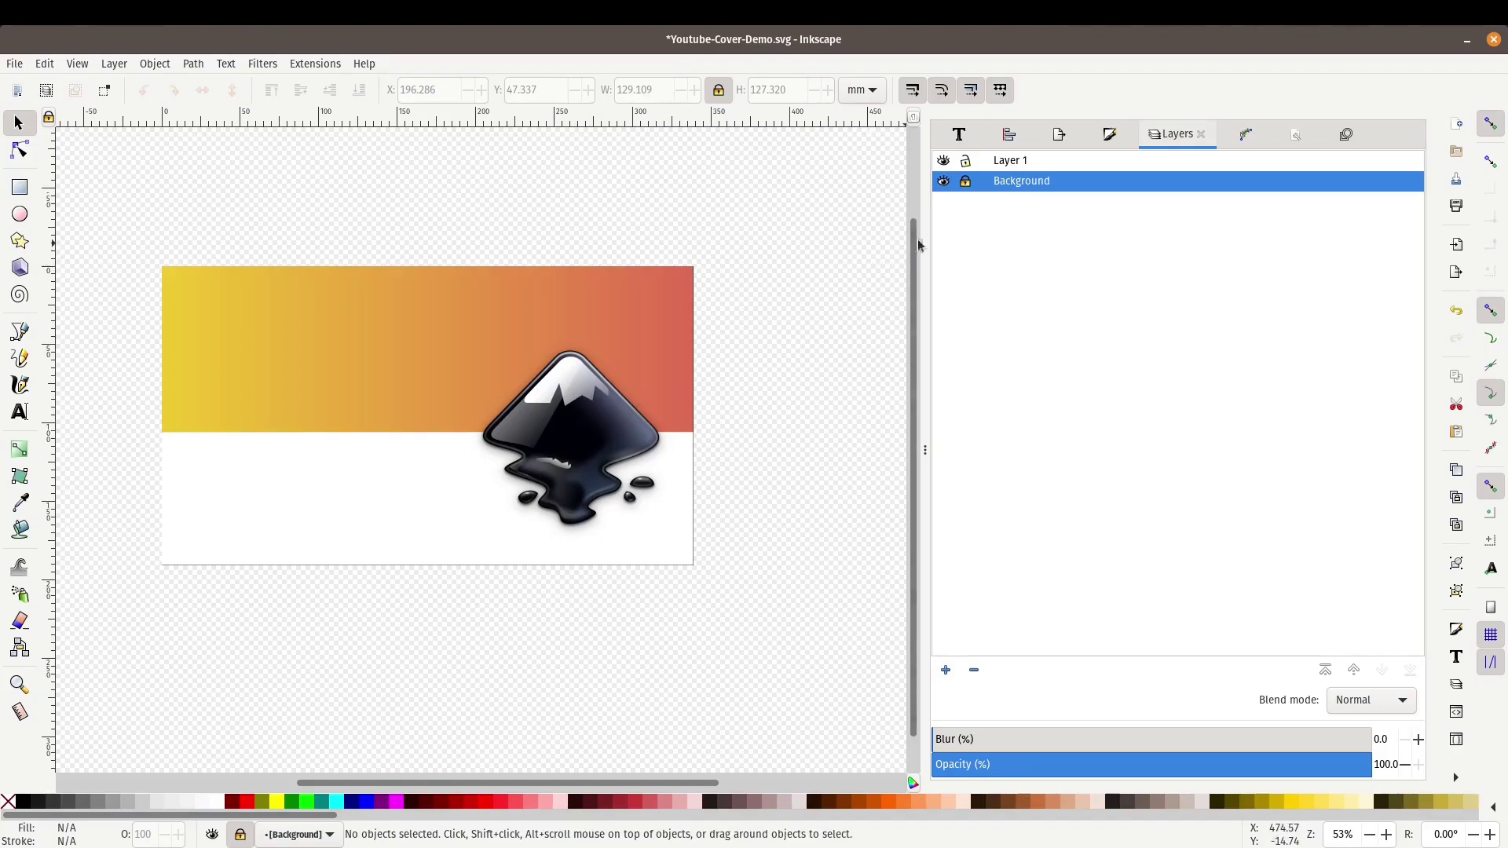
- Unlock the Background layer, move the logo group to Layer 1, and make Layer 1 current
left_click(966, 186)
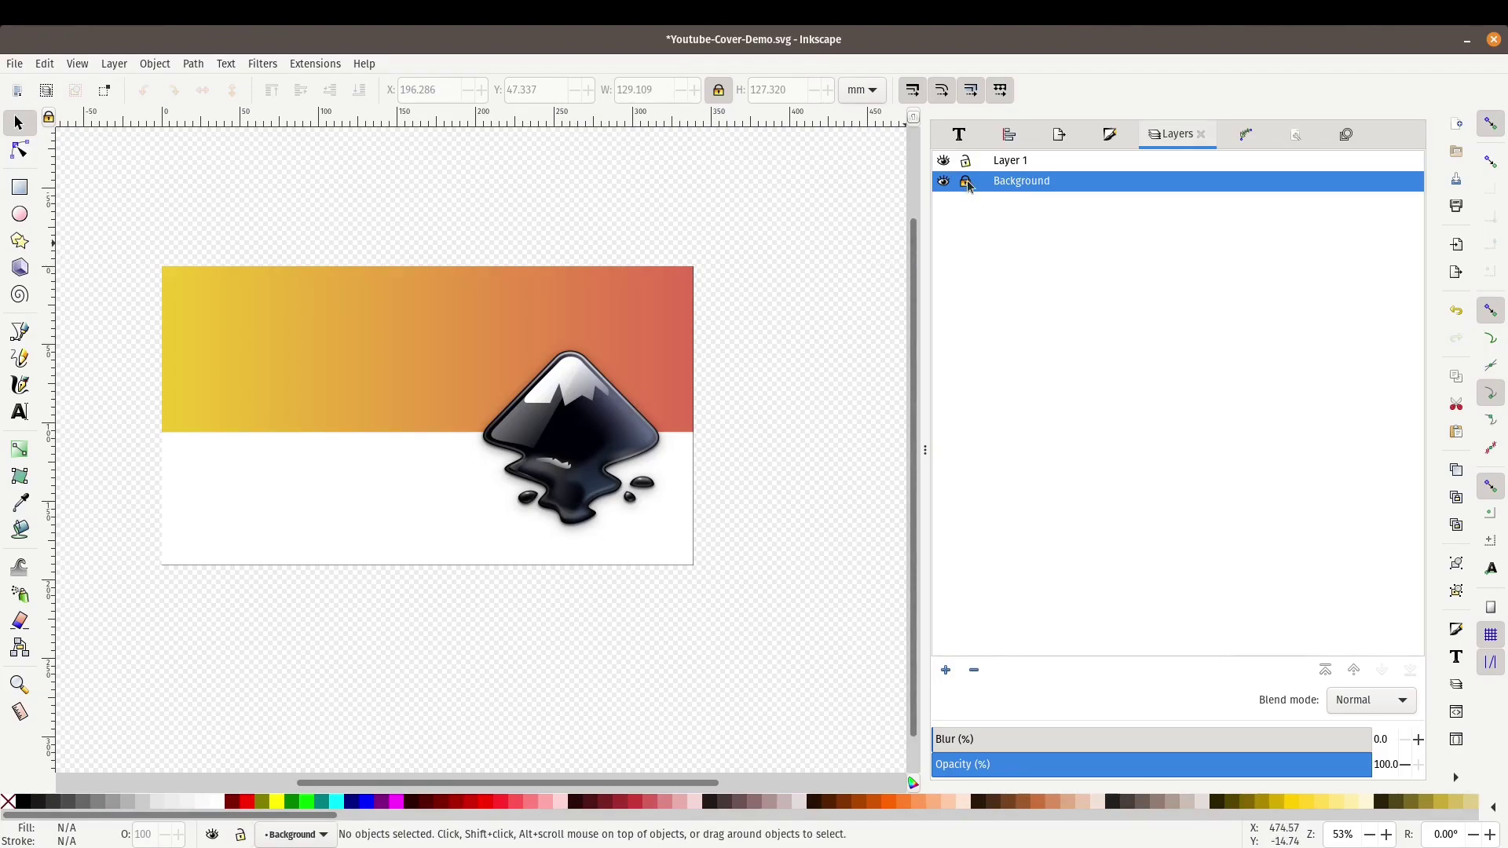
left_click(624, 452)
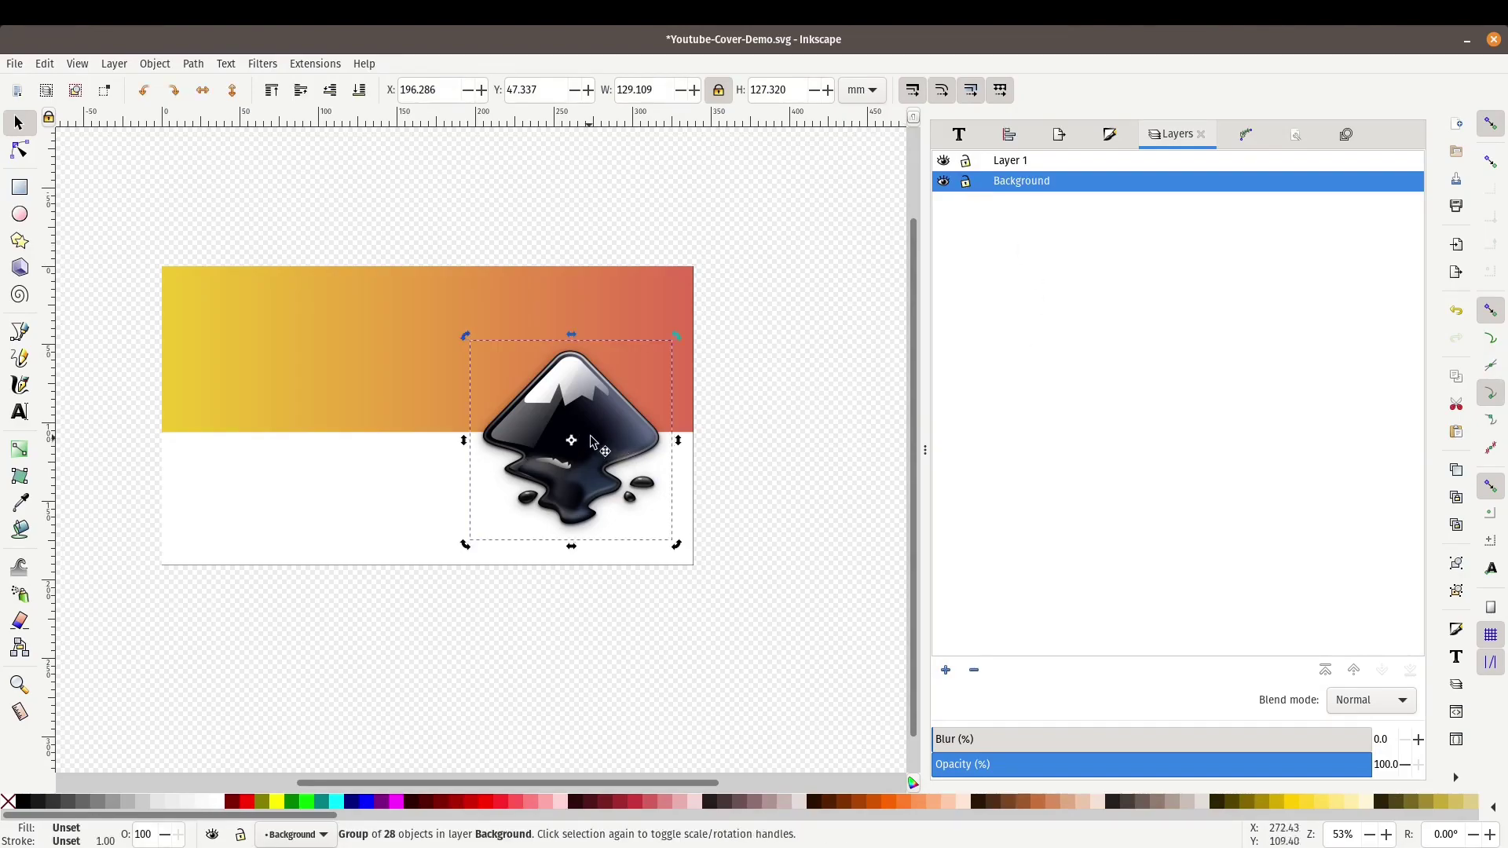
right_click(597, 444)
left_click(673, 578)
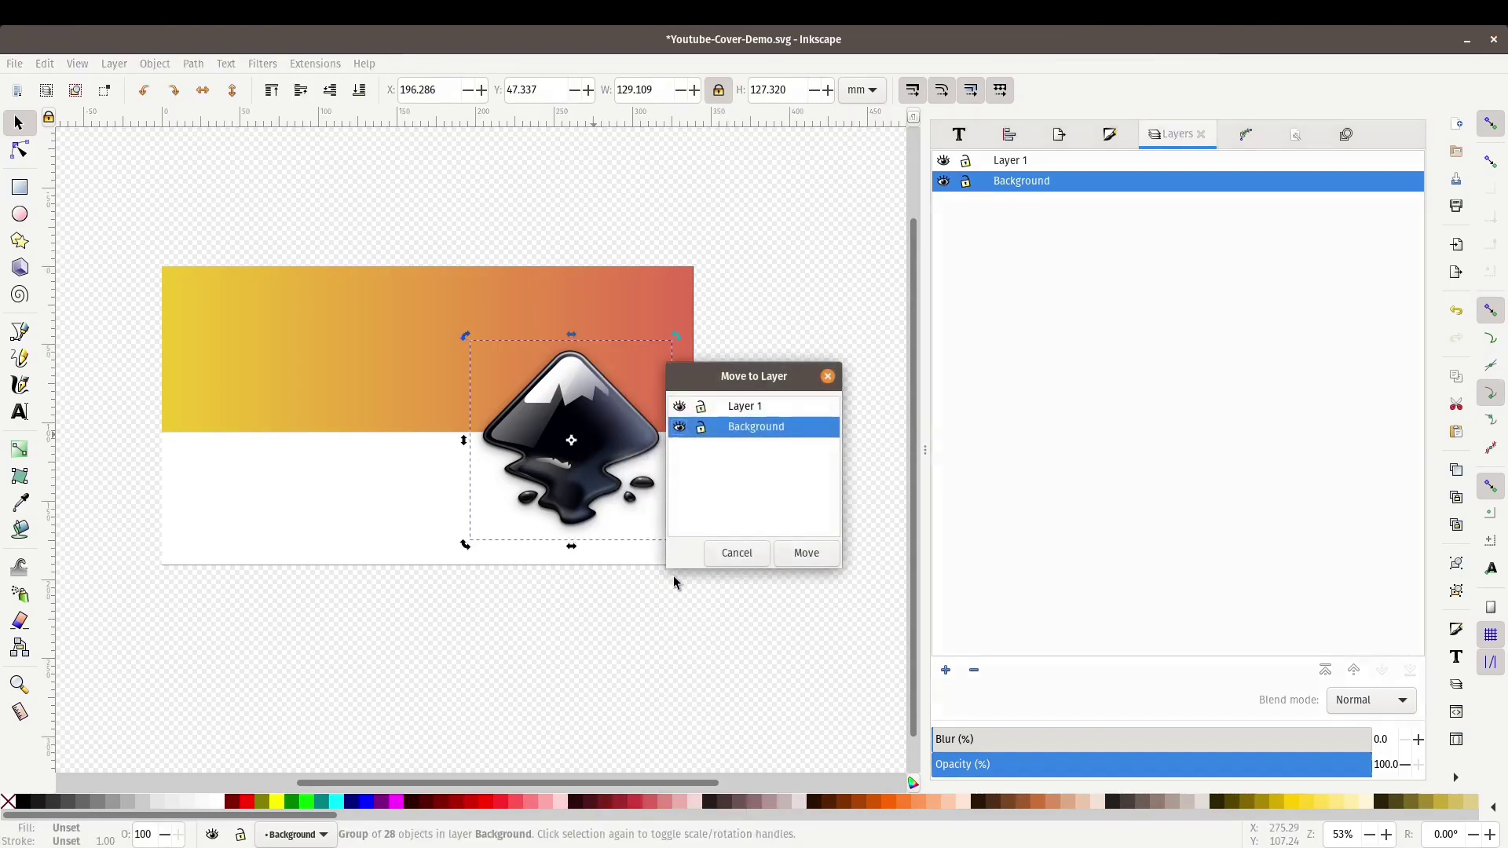
key("Up")
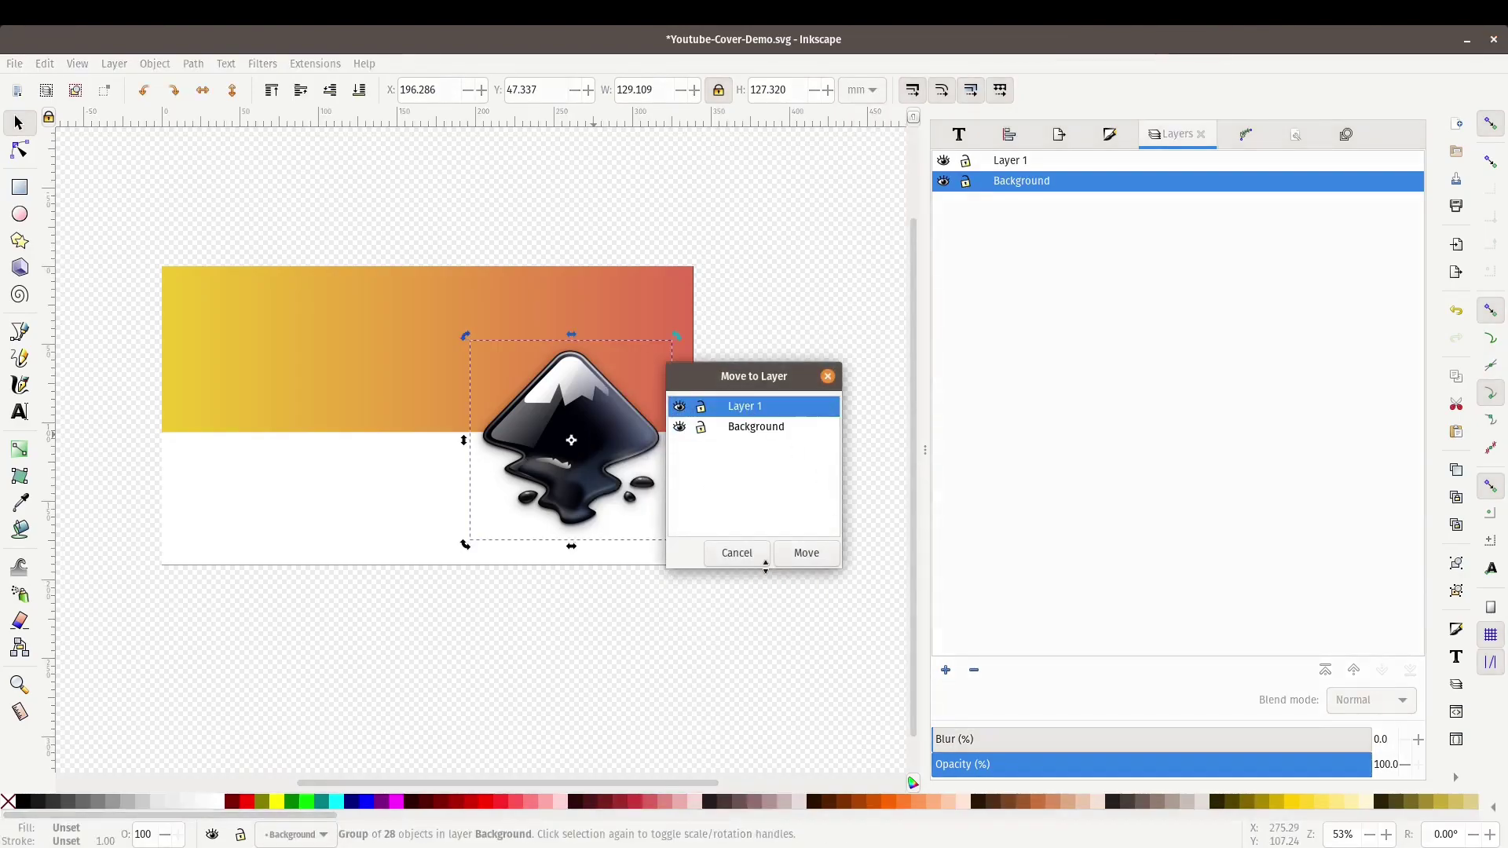
left_click(809, 554)
left_click(1022, 180)
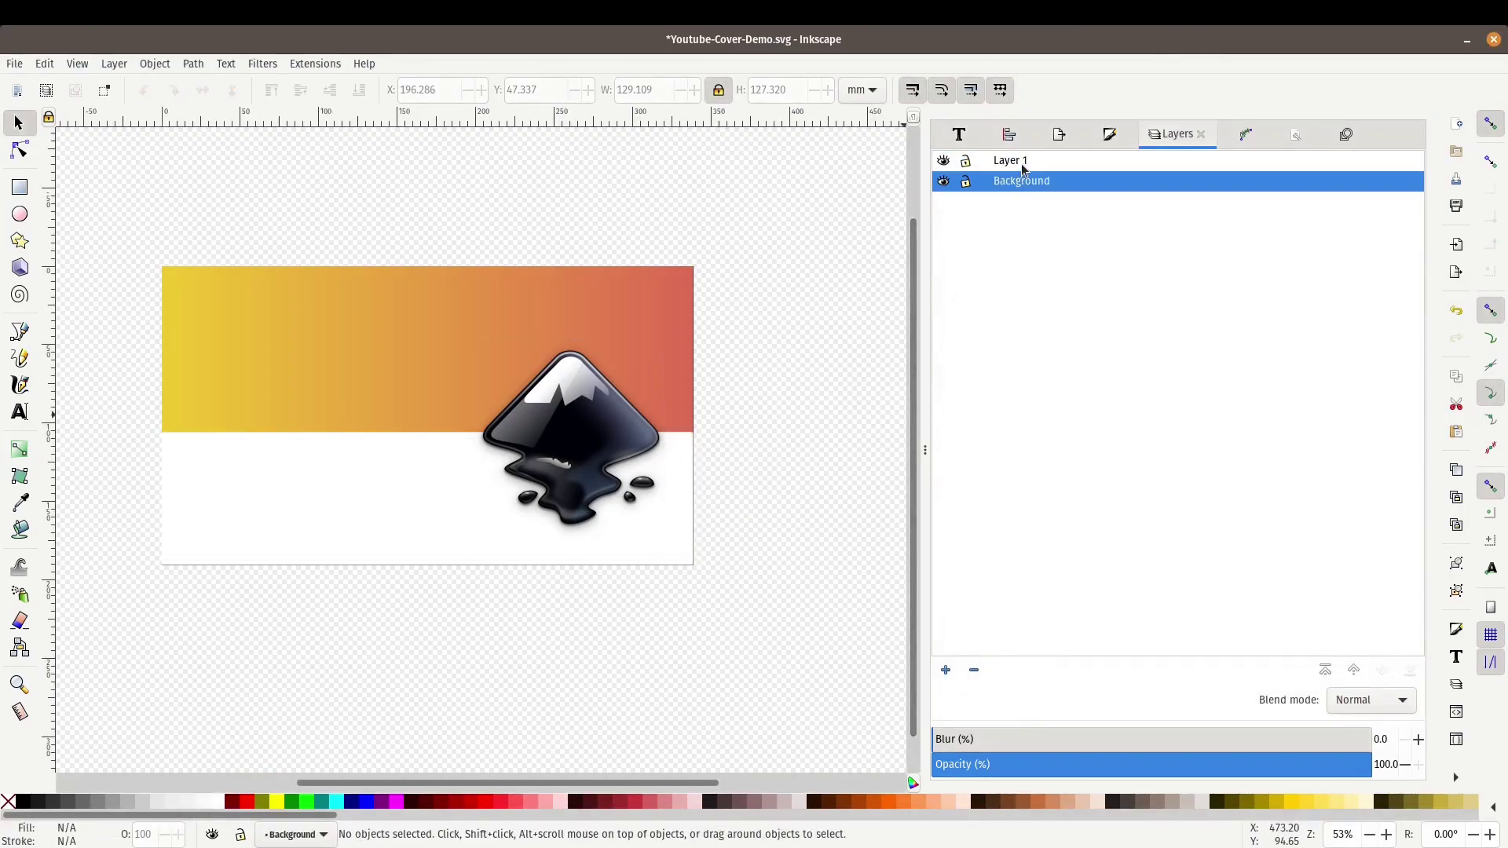
left_click(1022, 166)
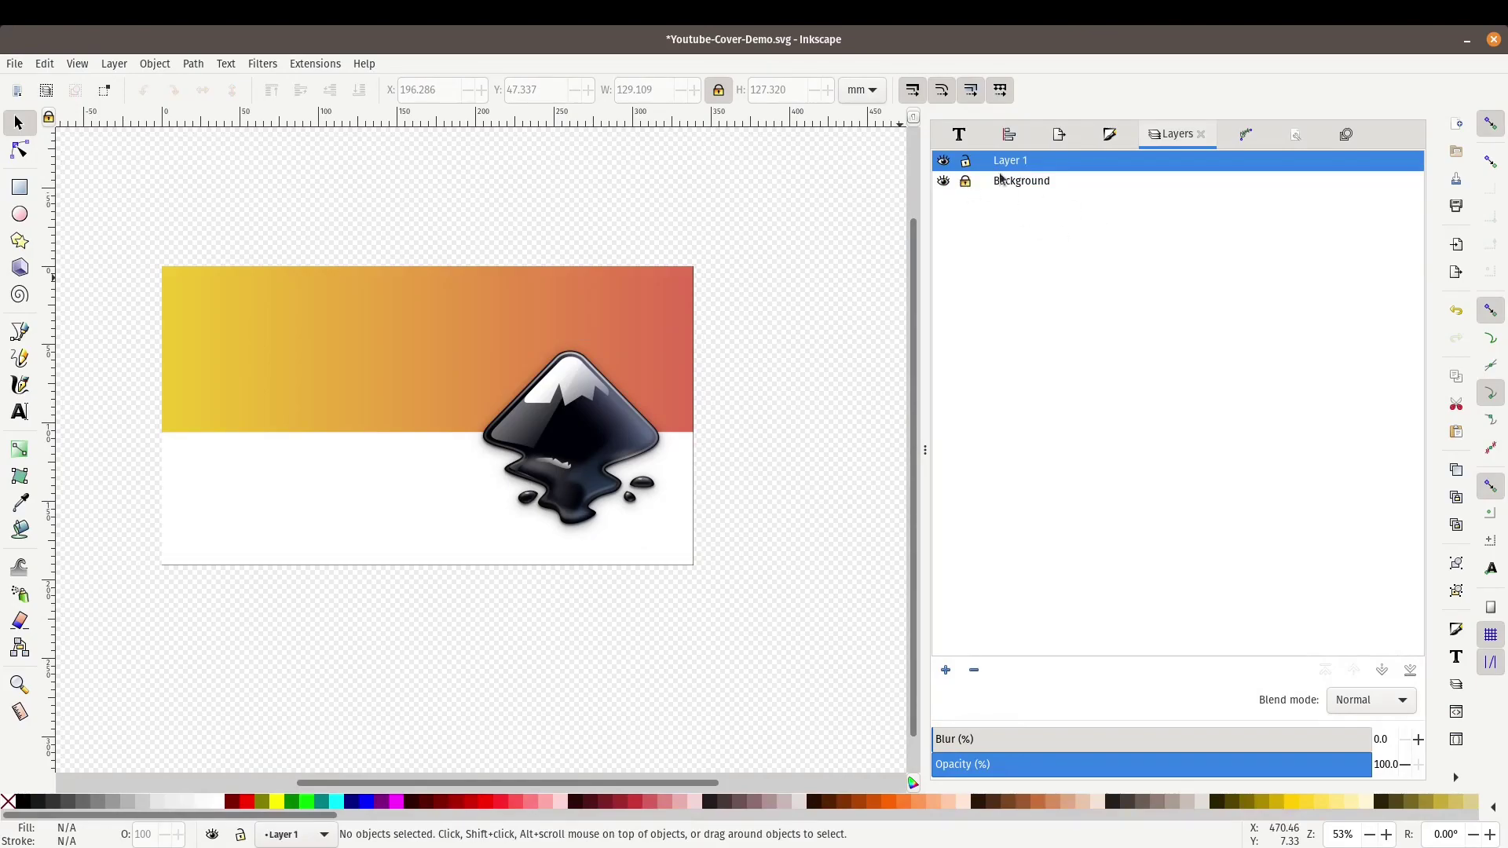
- Place the logo in the banner's upper right, shrinking it to about 116.6 × 115 mm
left_click(587, 430)
left_click_drag(606, 433, 597, 381)
left_click_drag(697, 271, 677, 292)
left_click_drag(601, 377, 609, 369)
left_click(791, 609)
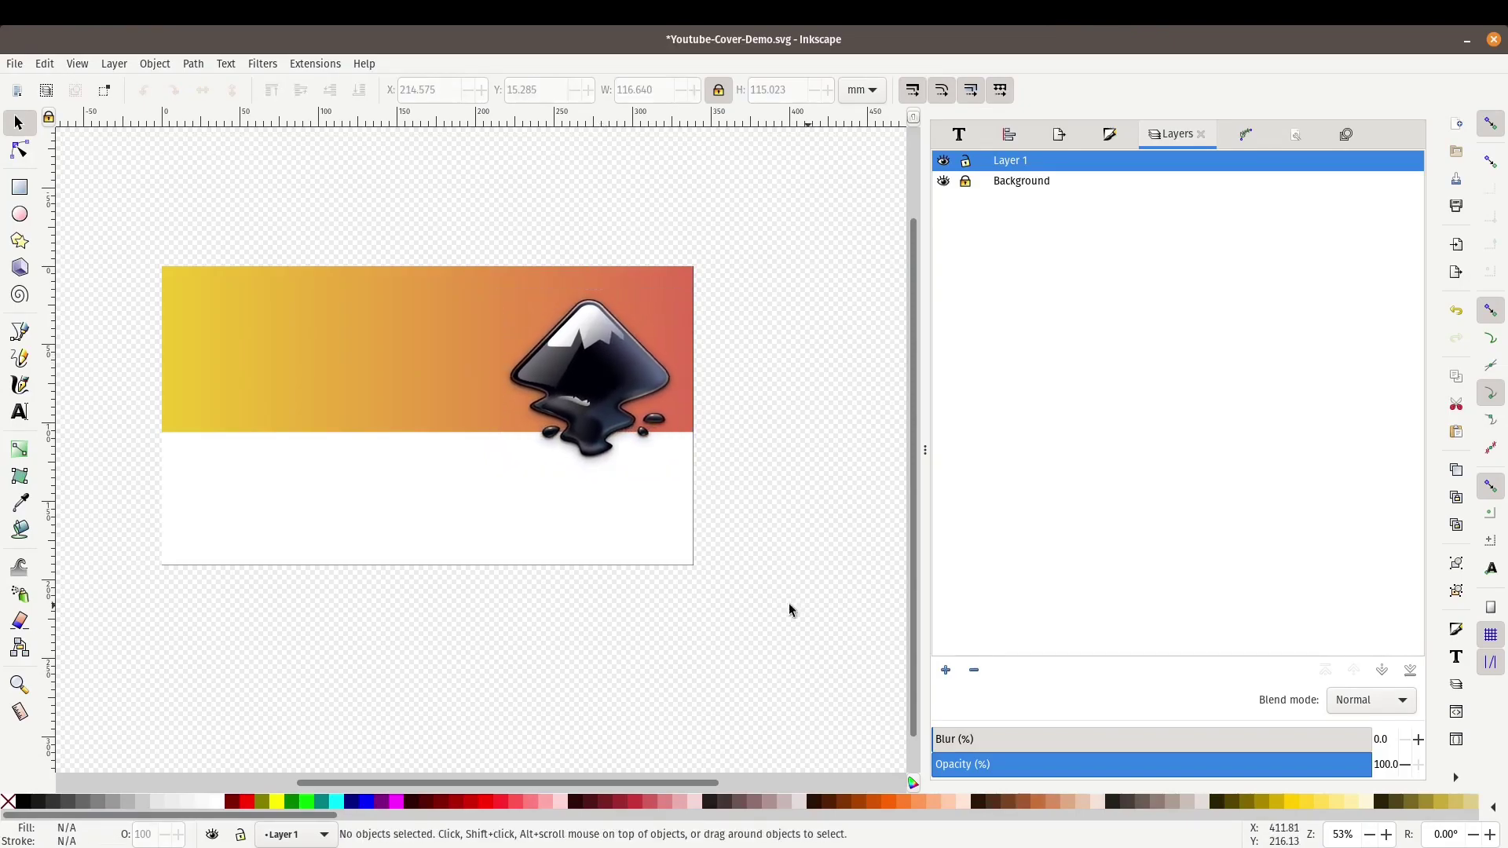
- Type the title text INKSCAPE below the page with the Text tool
left_click(18, 412)
left_click(426, 629)
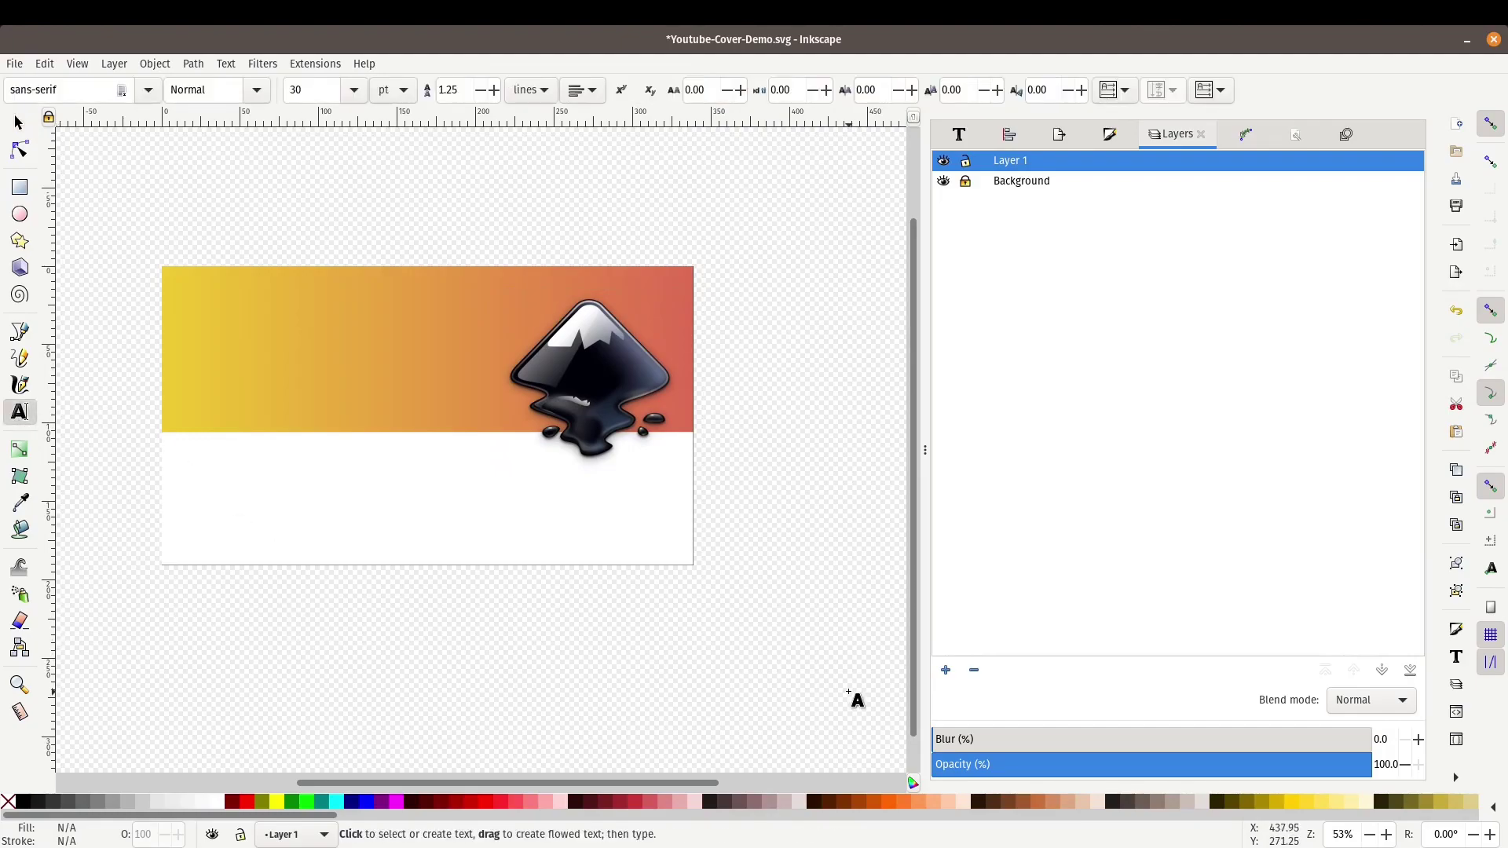
type("JNK")
type("SCAPE")
key("Escape")
key("s")
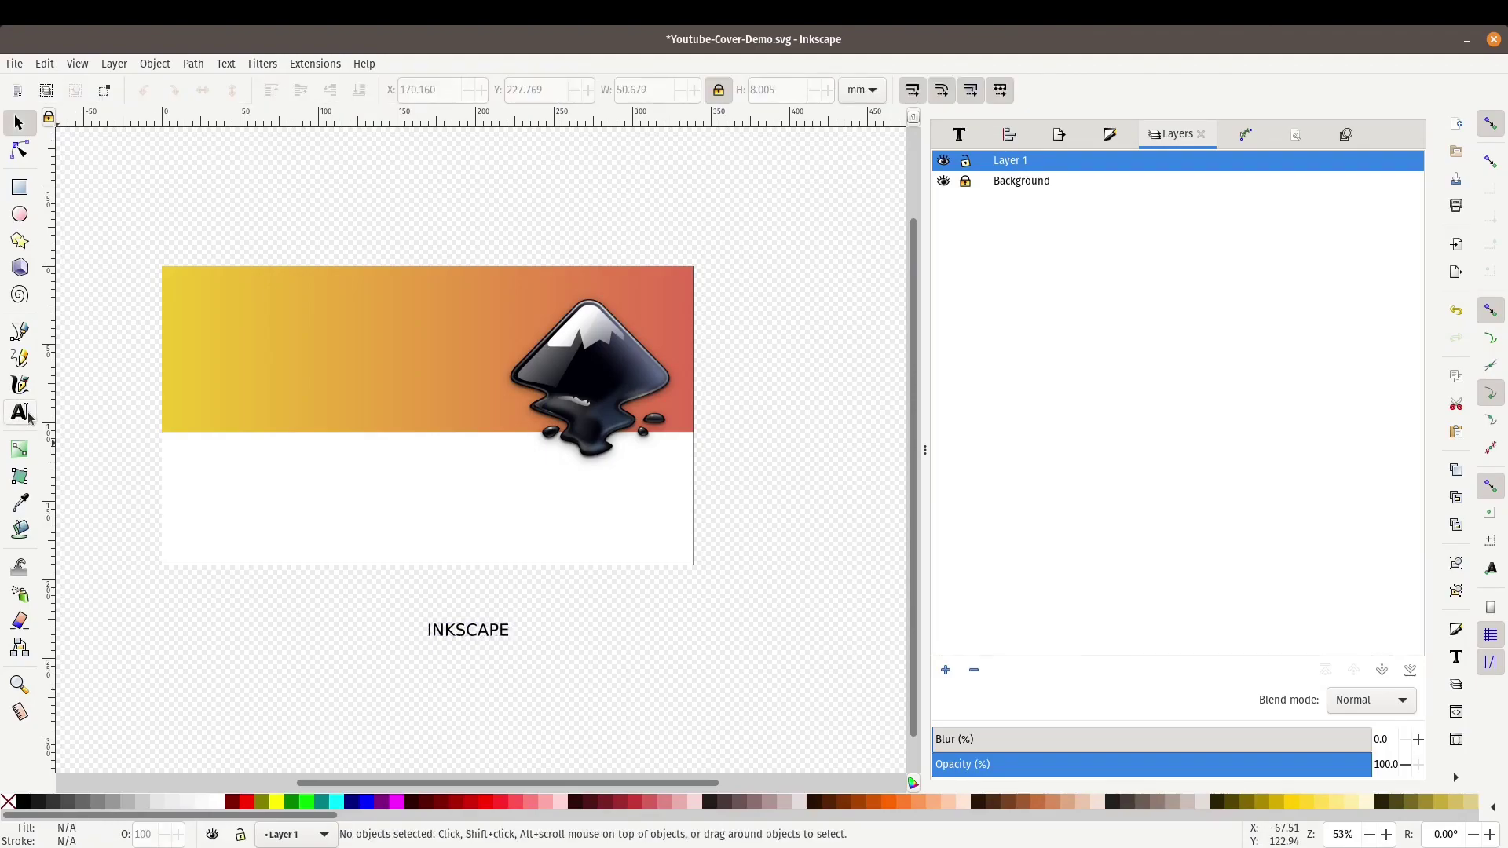
- Set the INKSCAPE title's font to Open Sans Bold
left_click(461, 637)
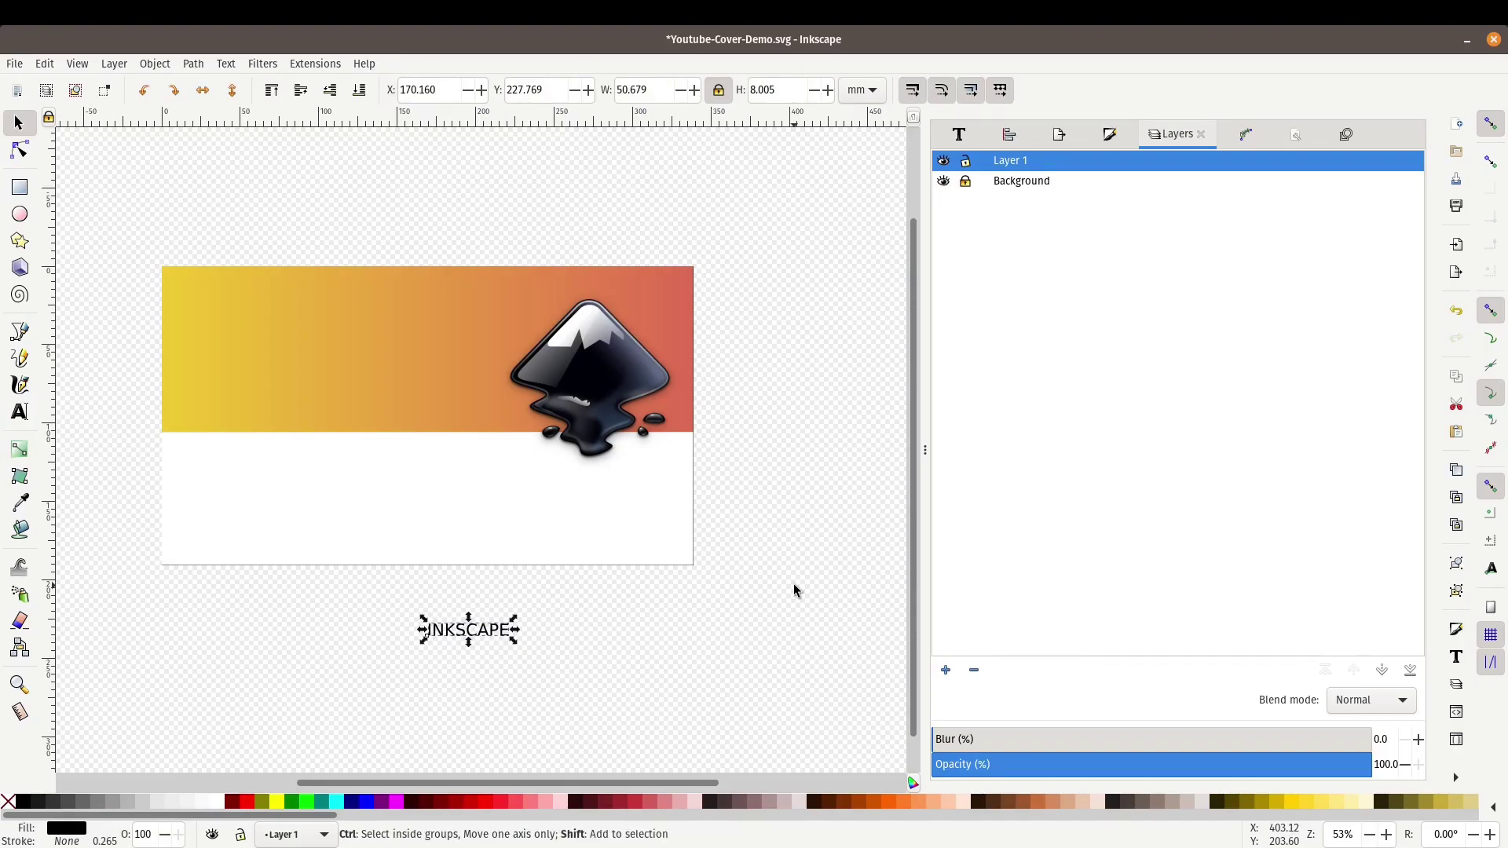
key("ctrl+shift+t")
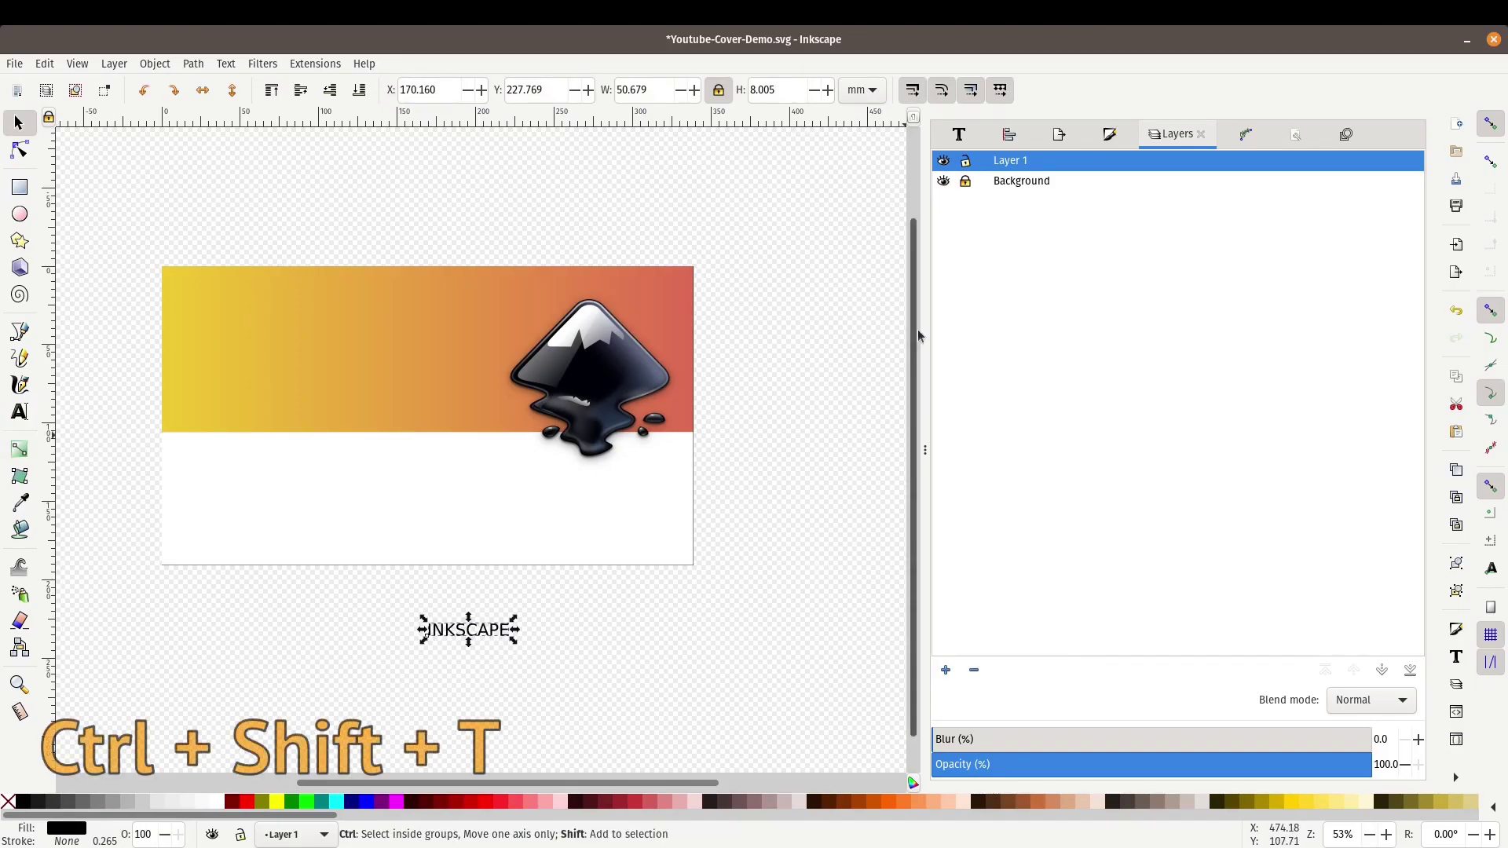
left_click(961, 138)
left_click(1018, 305)
type("open")
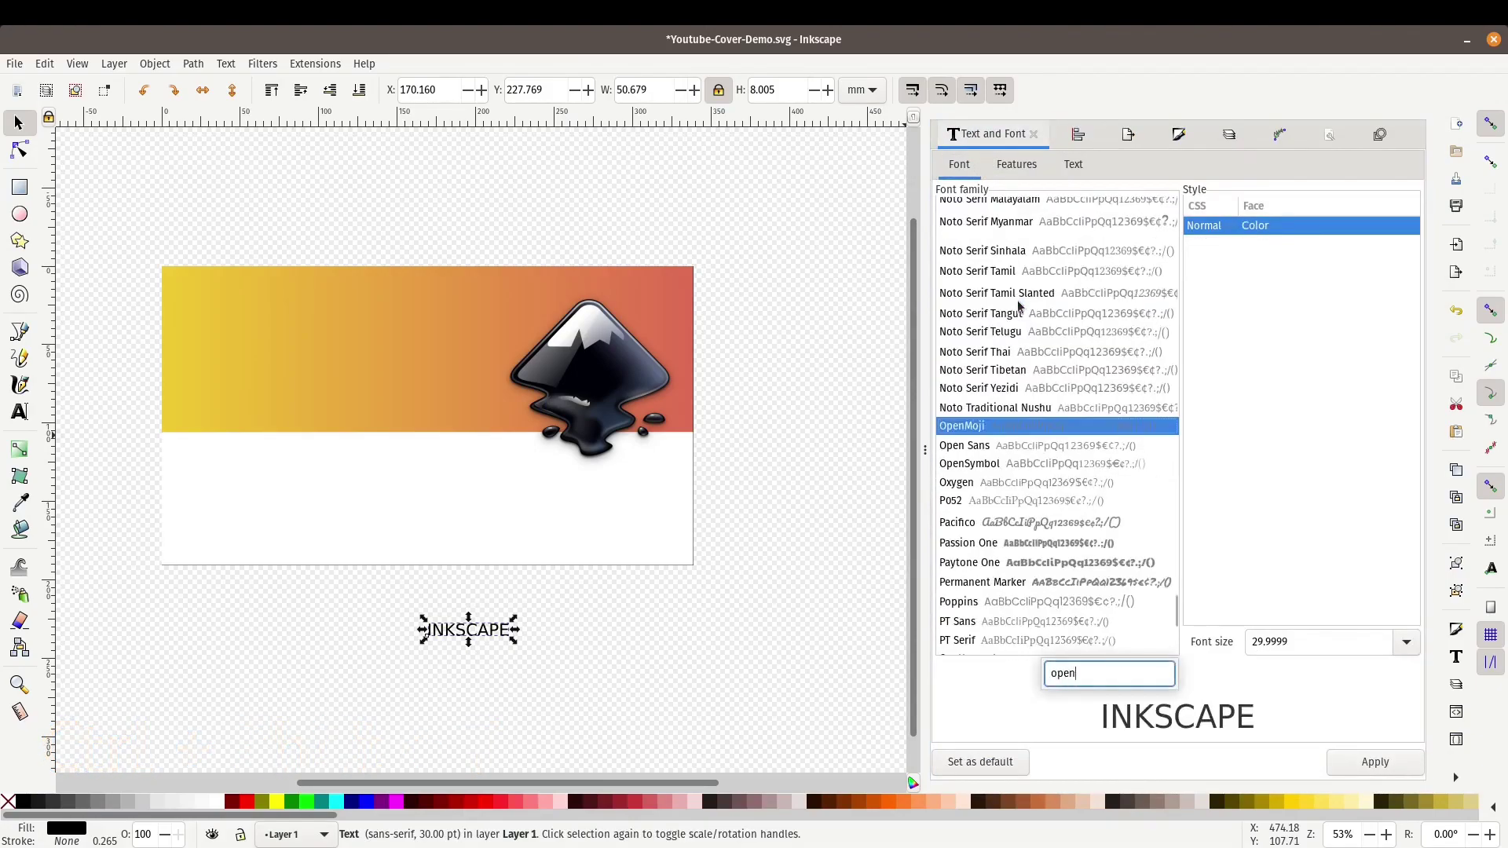
left_click(976, 446)
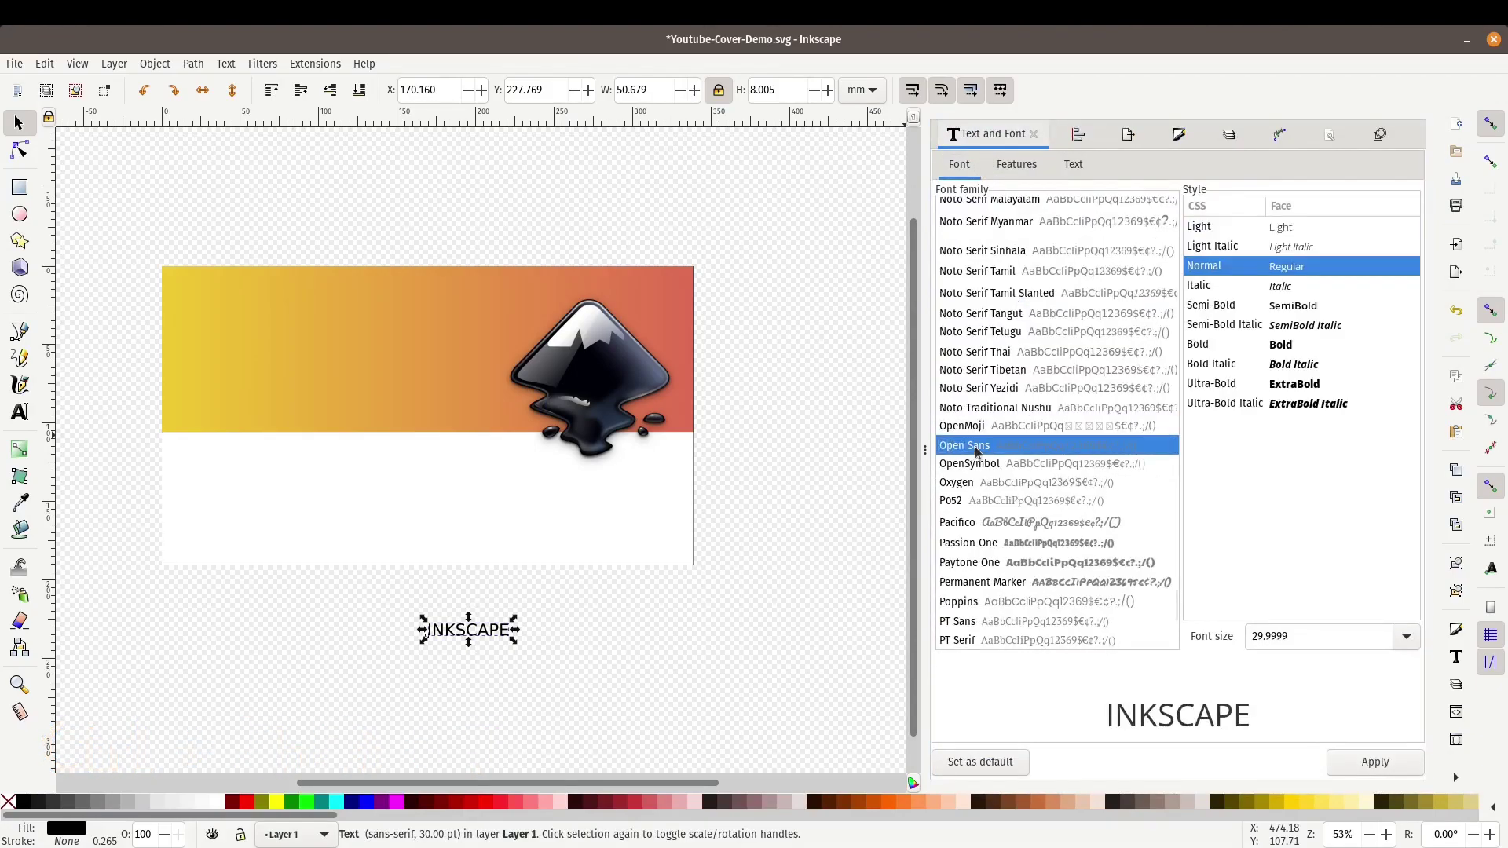
left_click(1247, 347)
left_click(1339, 761)
- Scale the title proportionally to about four times and move it to the banner's upper left
left_click(465, 654)
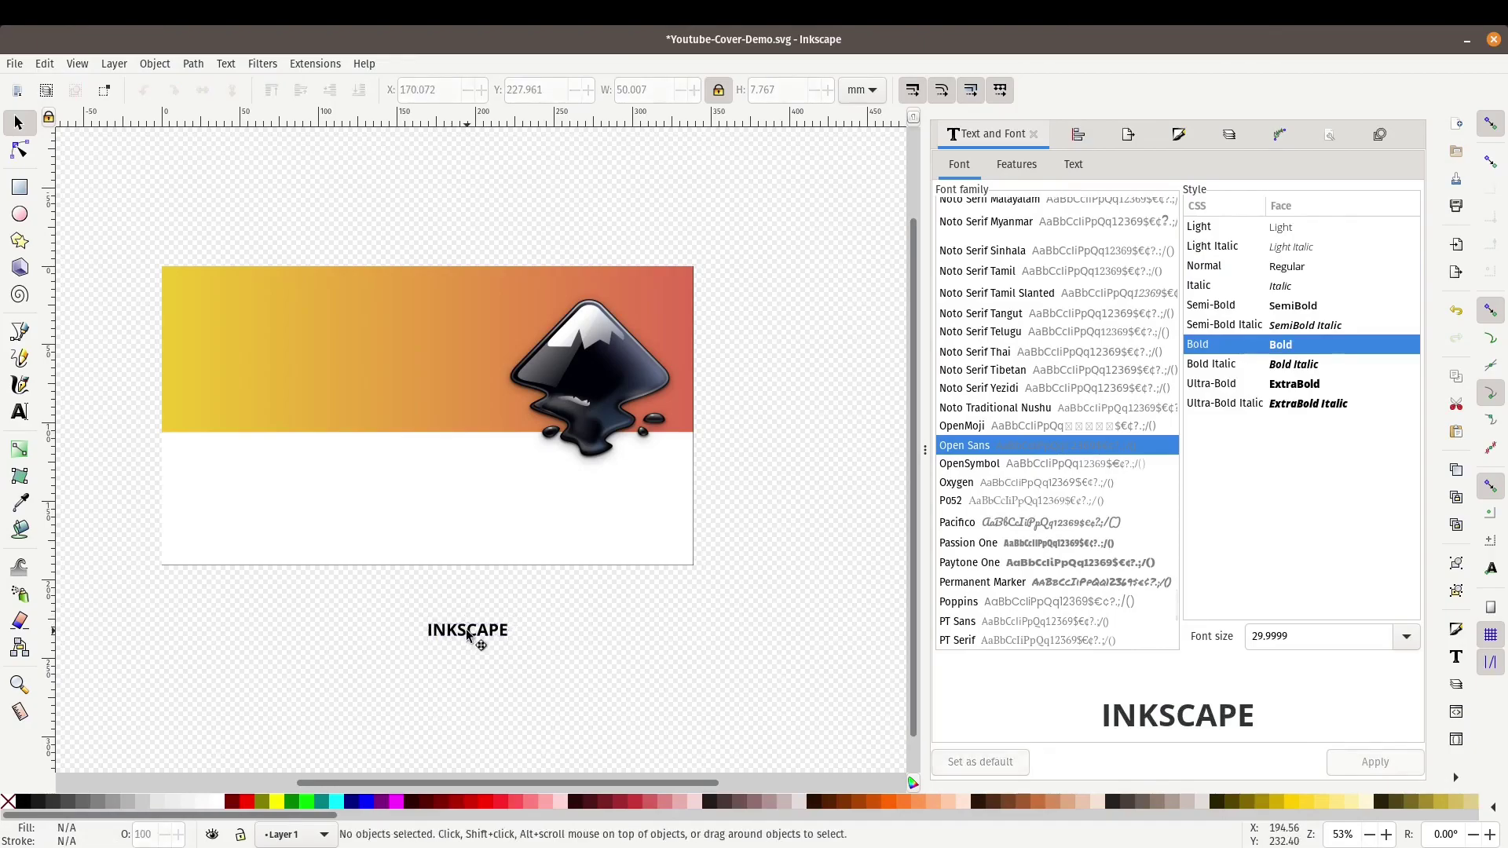
left_click(468, 633)
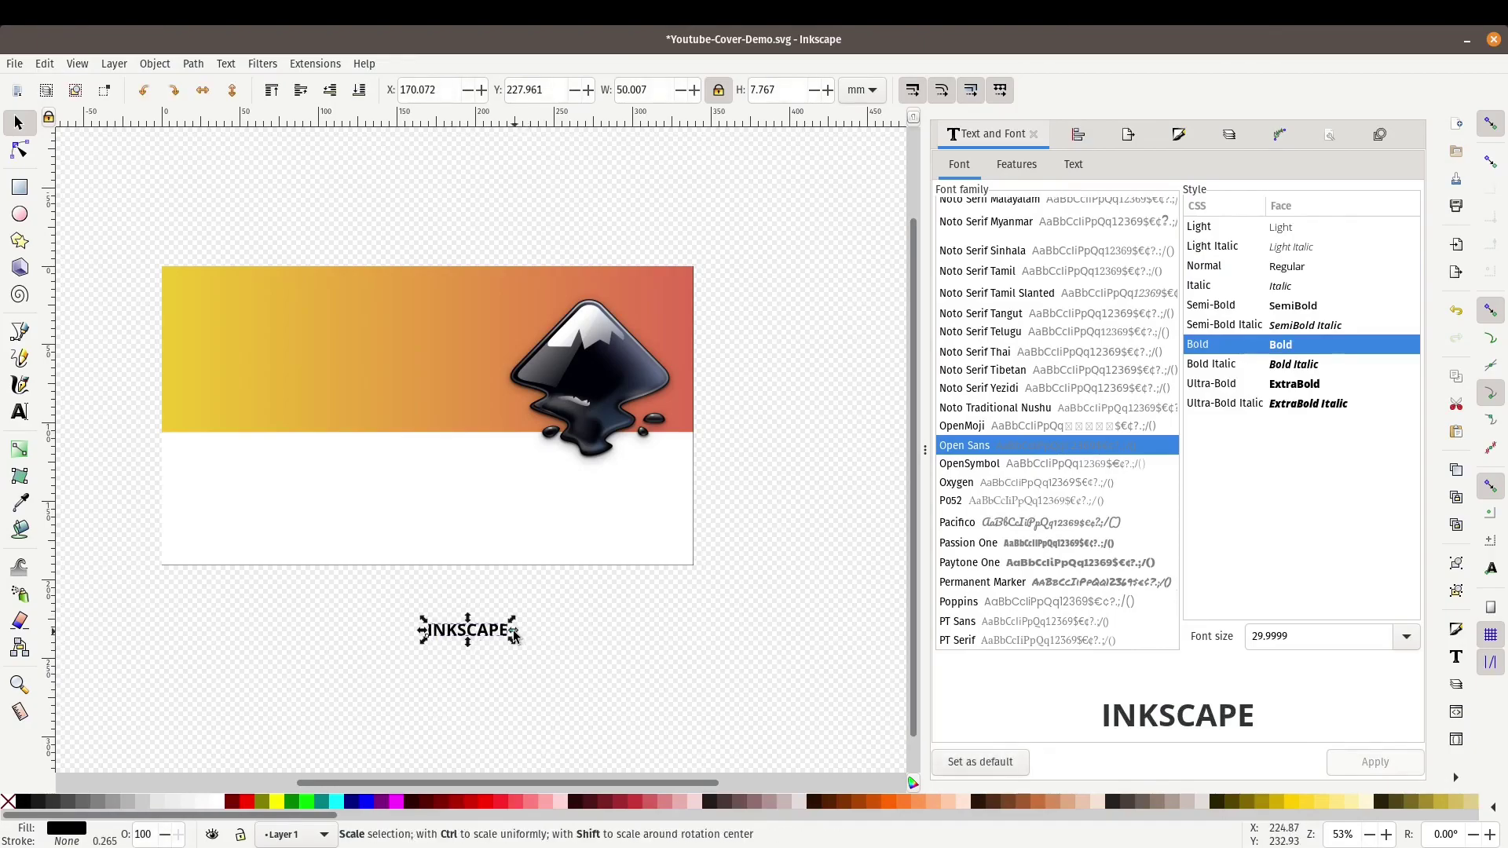
left_click(716, 93)
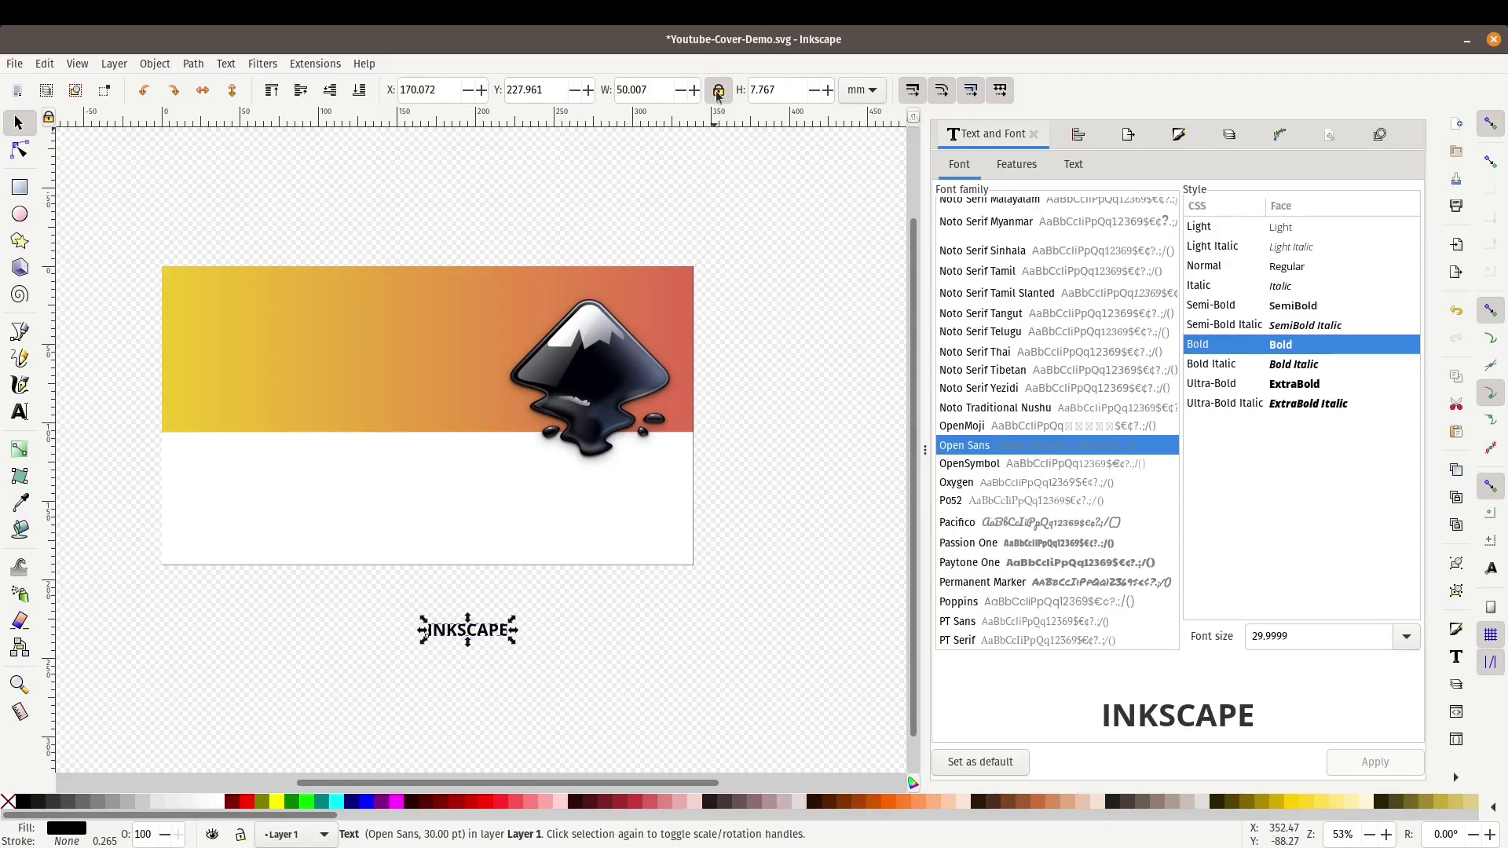
left_click_drag(515, 618, 746, 453)
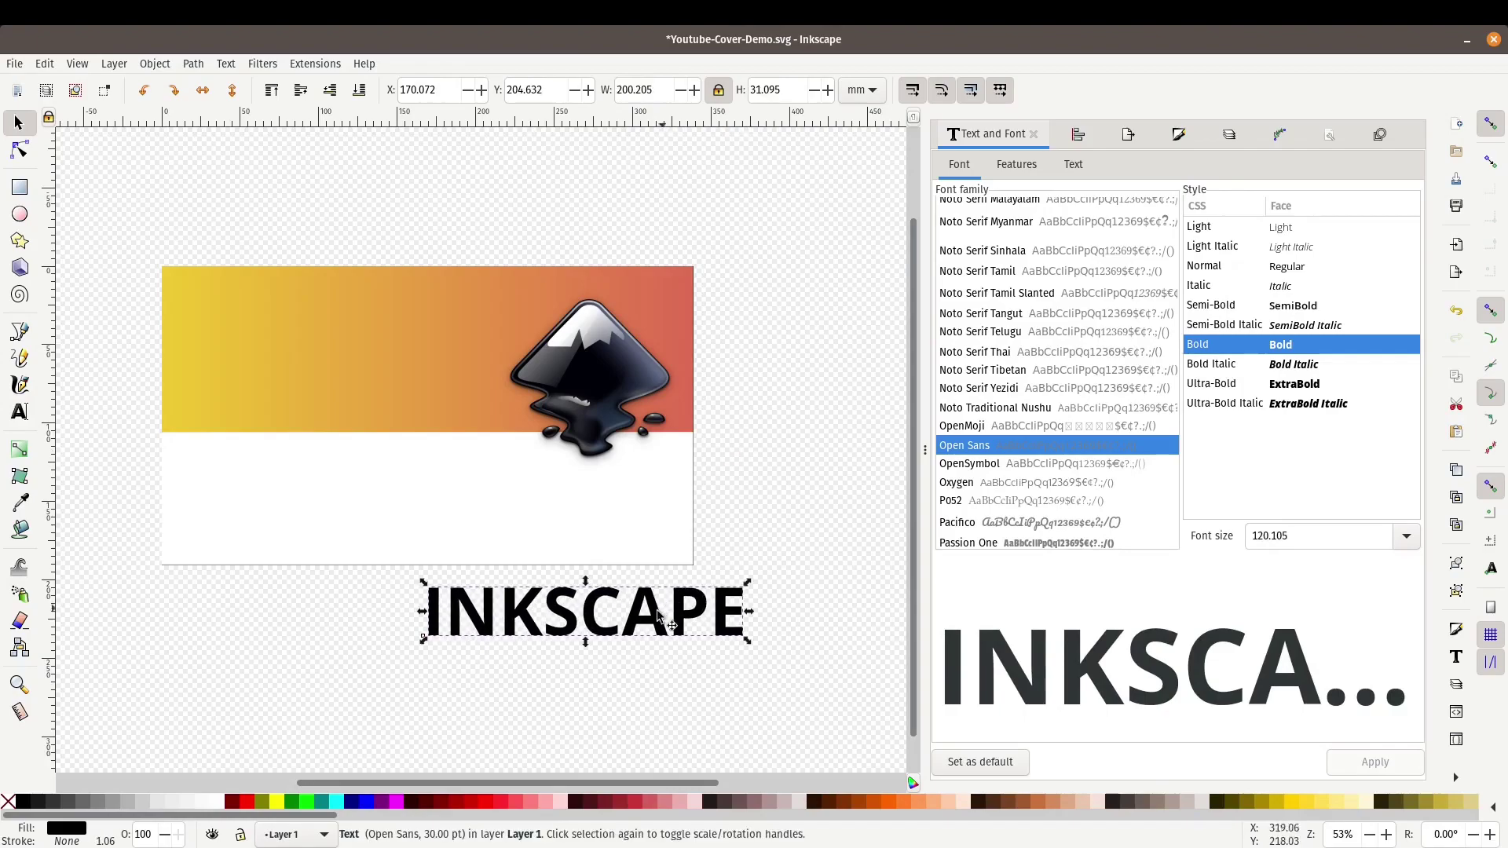
left_click_drag(609, 590, 366, 304)
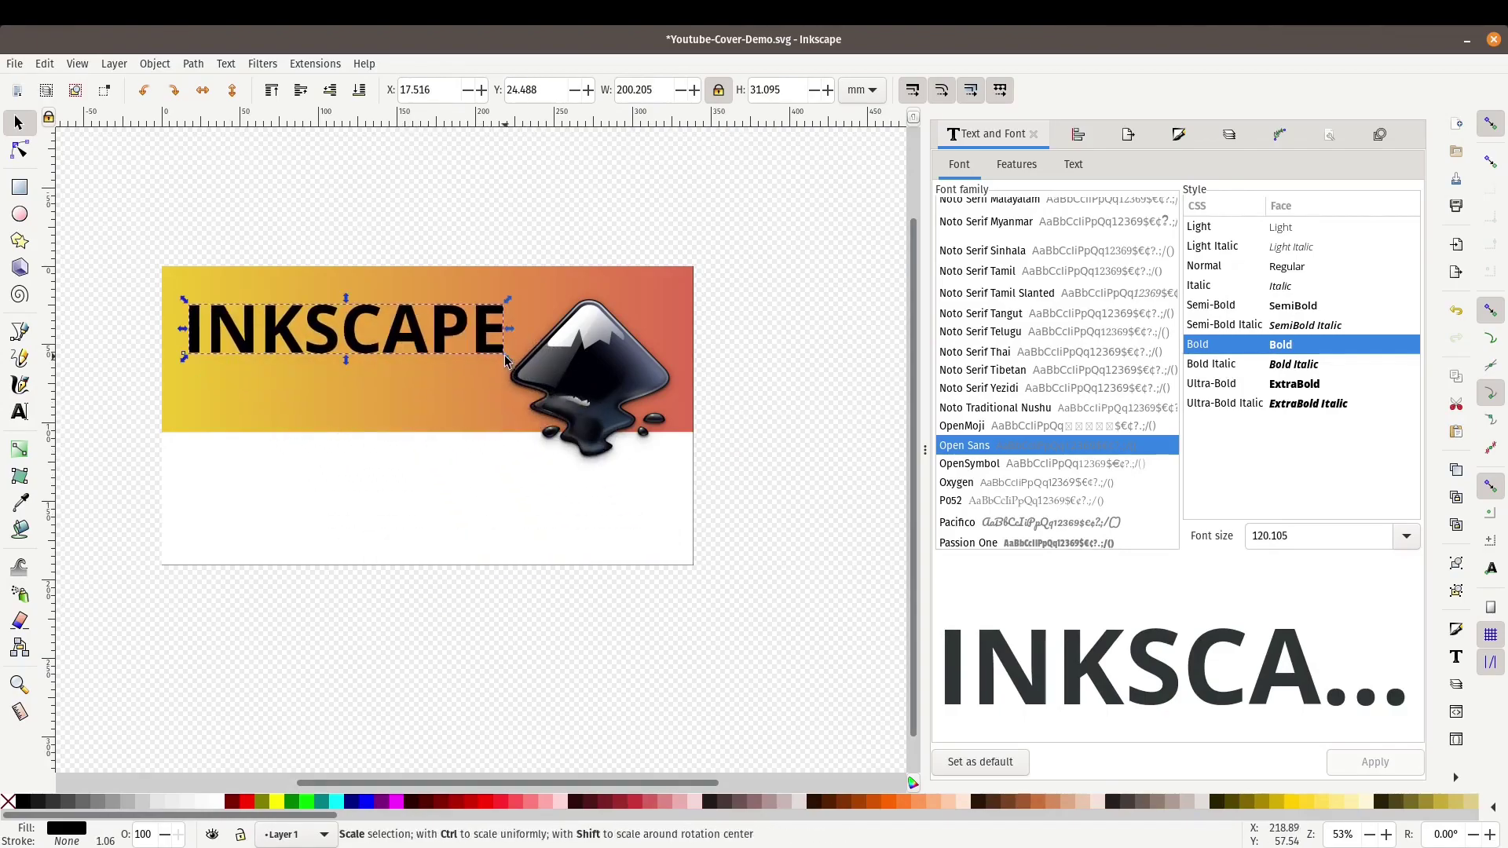
- Fill the INKSCAPE title white with a black outline
left_click(220, 804)
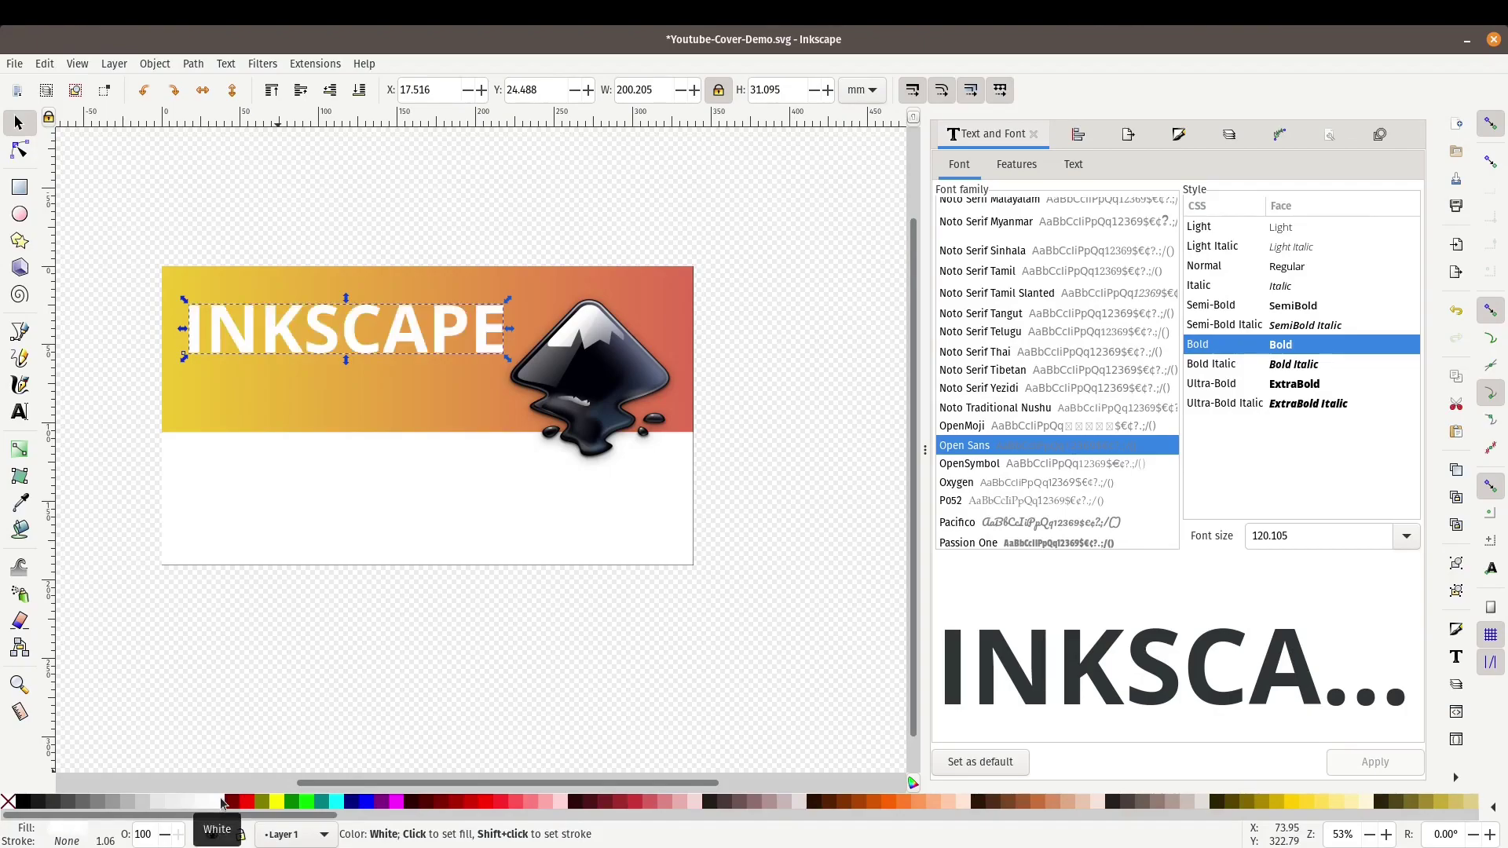
left_click(26, 806, "shift")
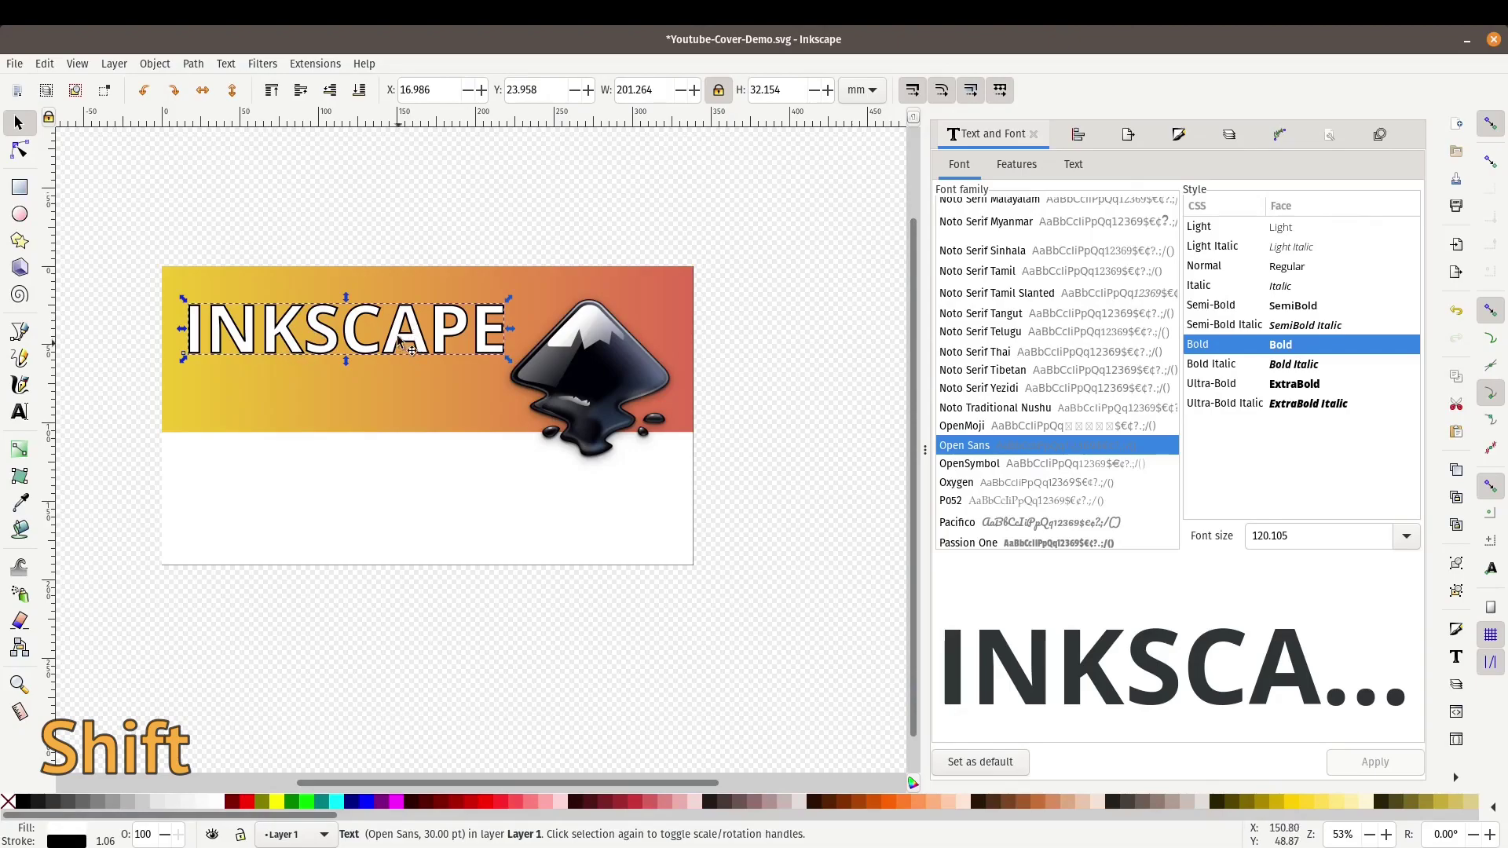
scroll(406, 228, "left", 1)
left_click(438, 229)
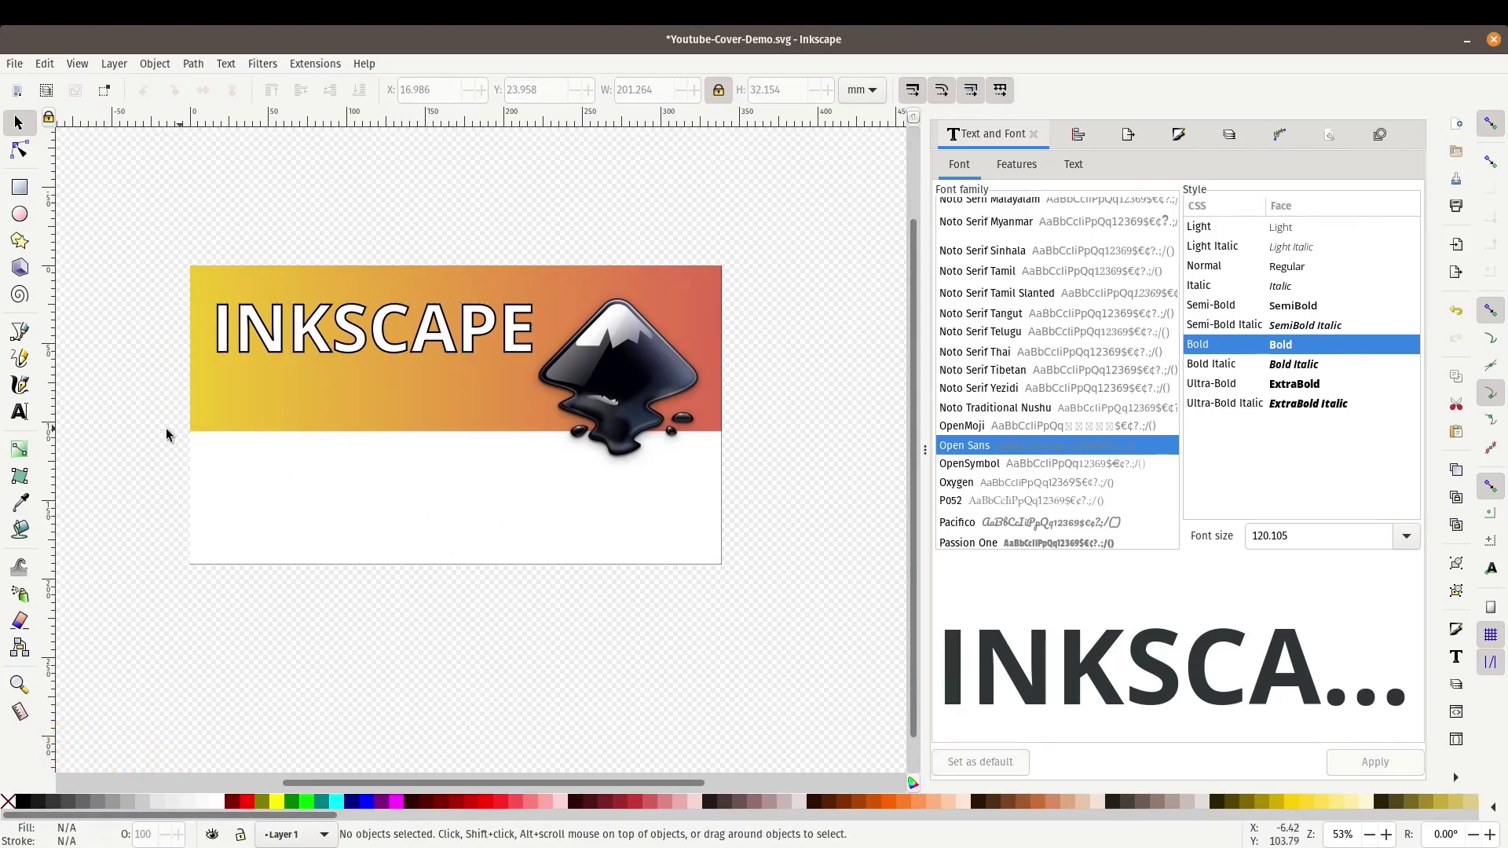
- Type the subtitle text TUTORIAL 2022 below the page
left_click(19, 414)
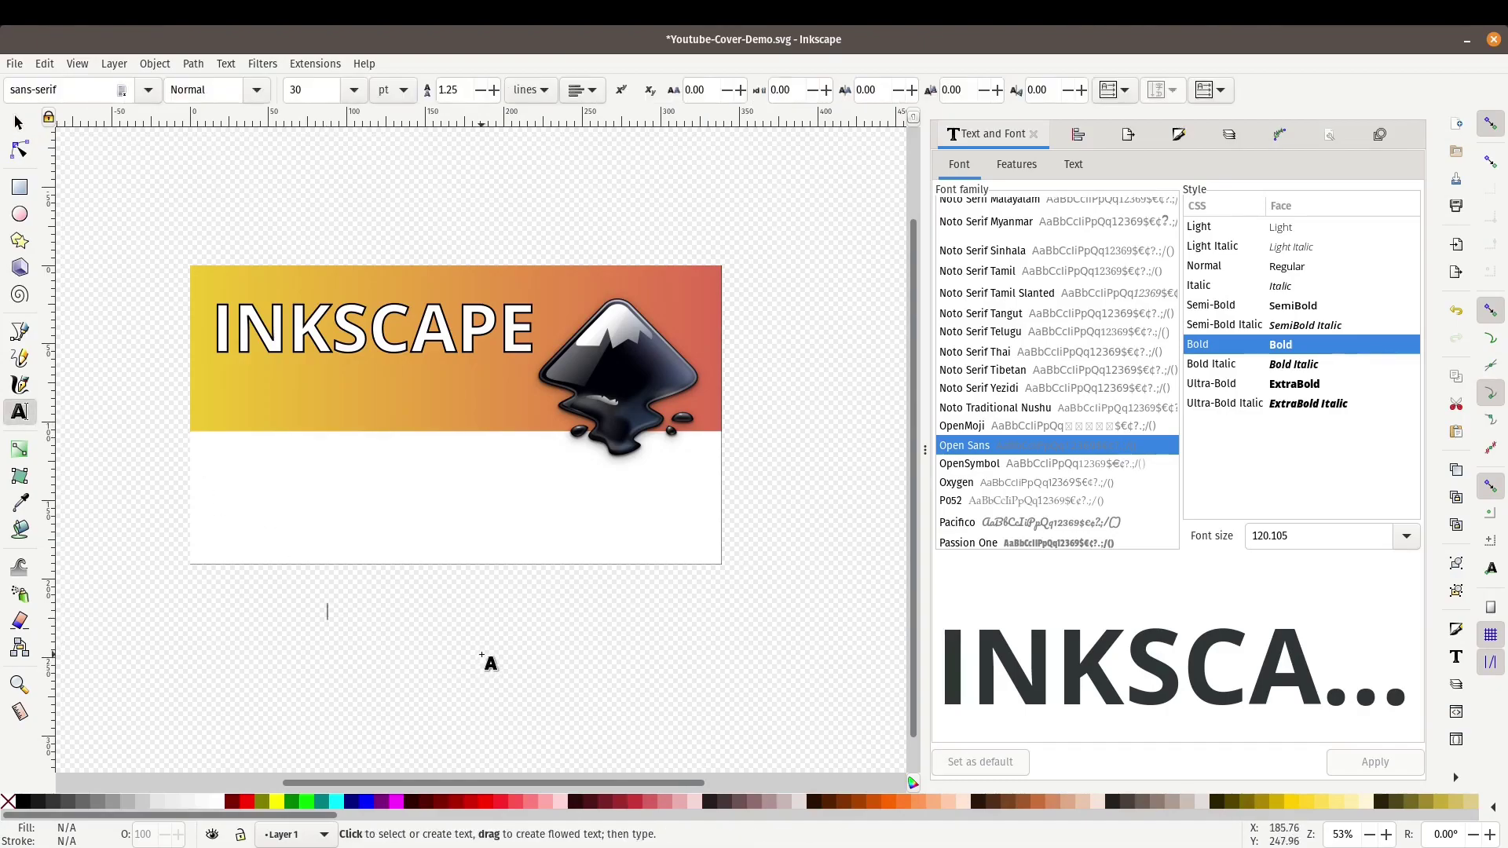
type("TUTORIAL 2022")
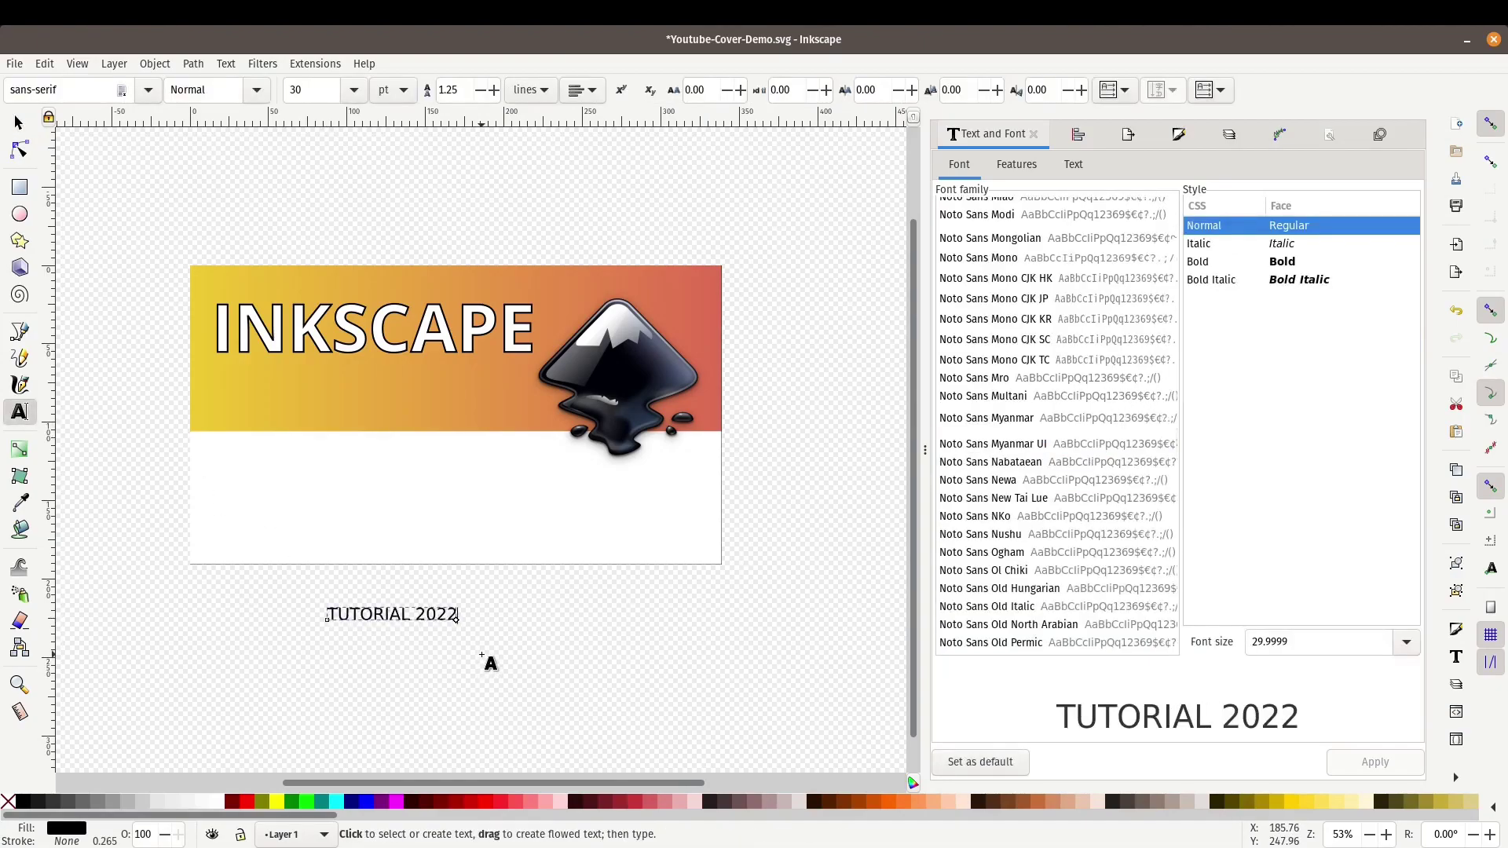
key("Escape")
key("s")
- Set the TUTORIAL 2022 text's font to Chonburi
left_click(444, 622)
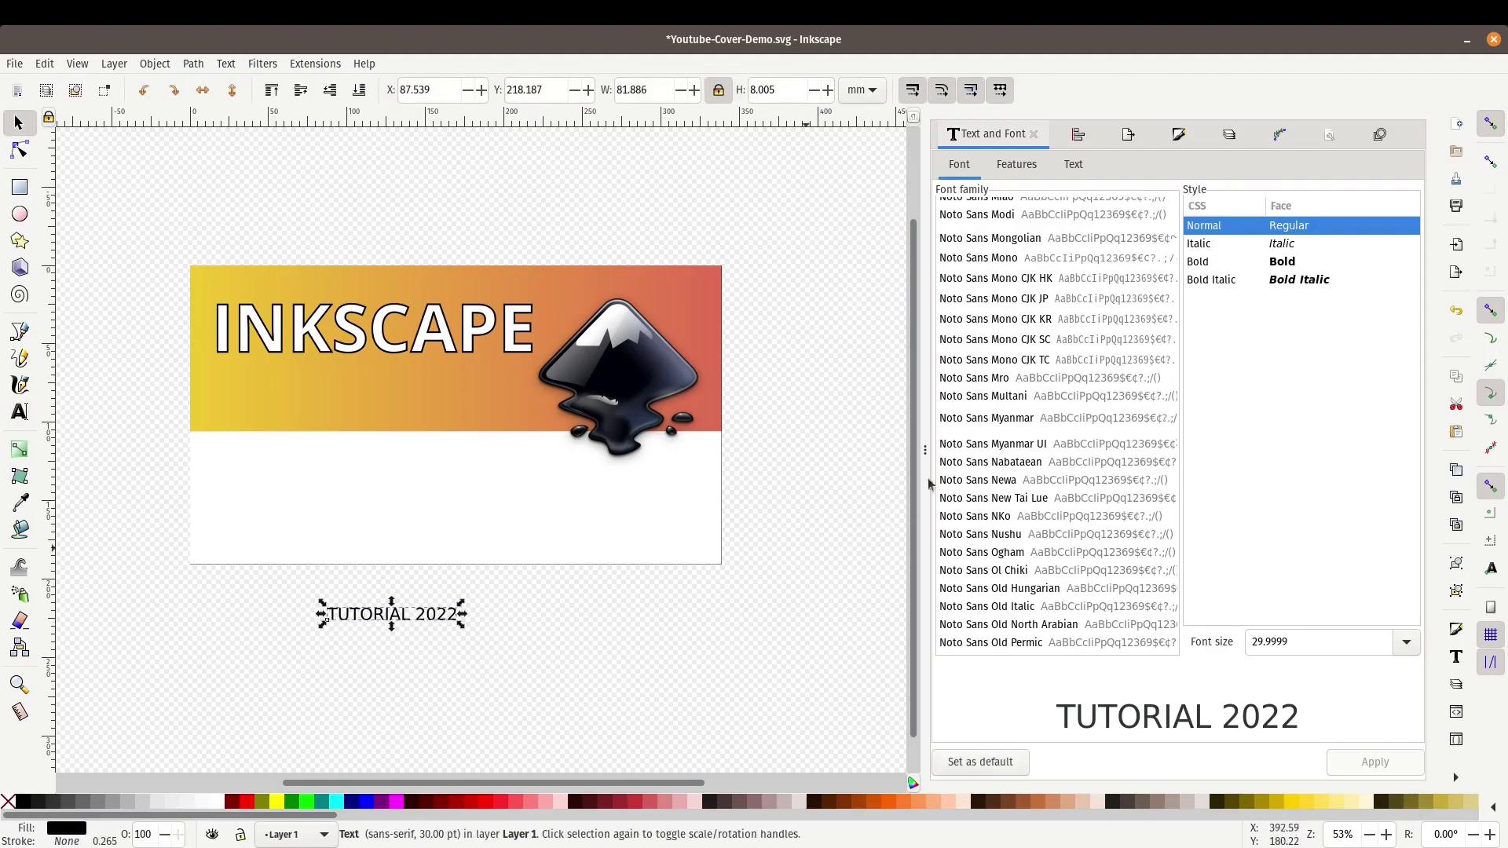
left_click(1053, 409)
type("chon")
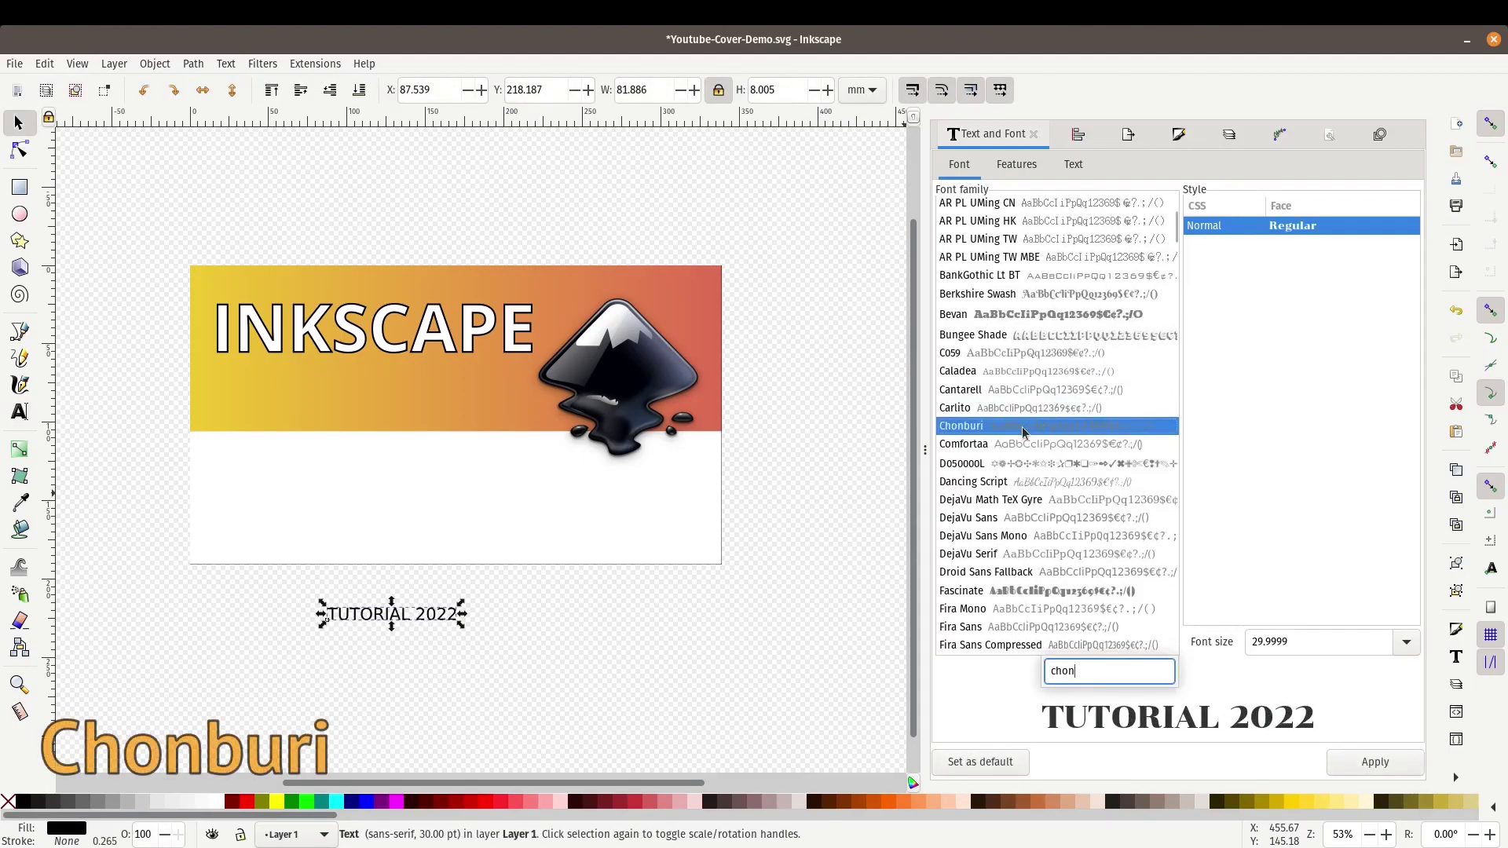
left_click(1023, 431)
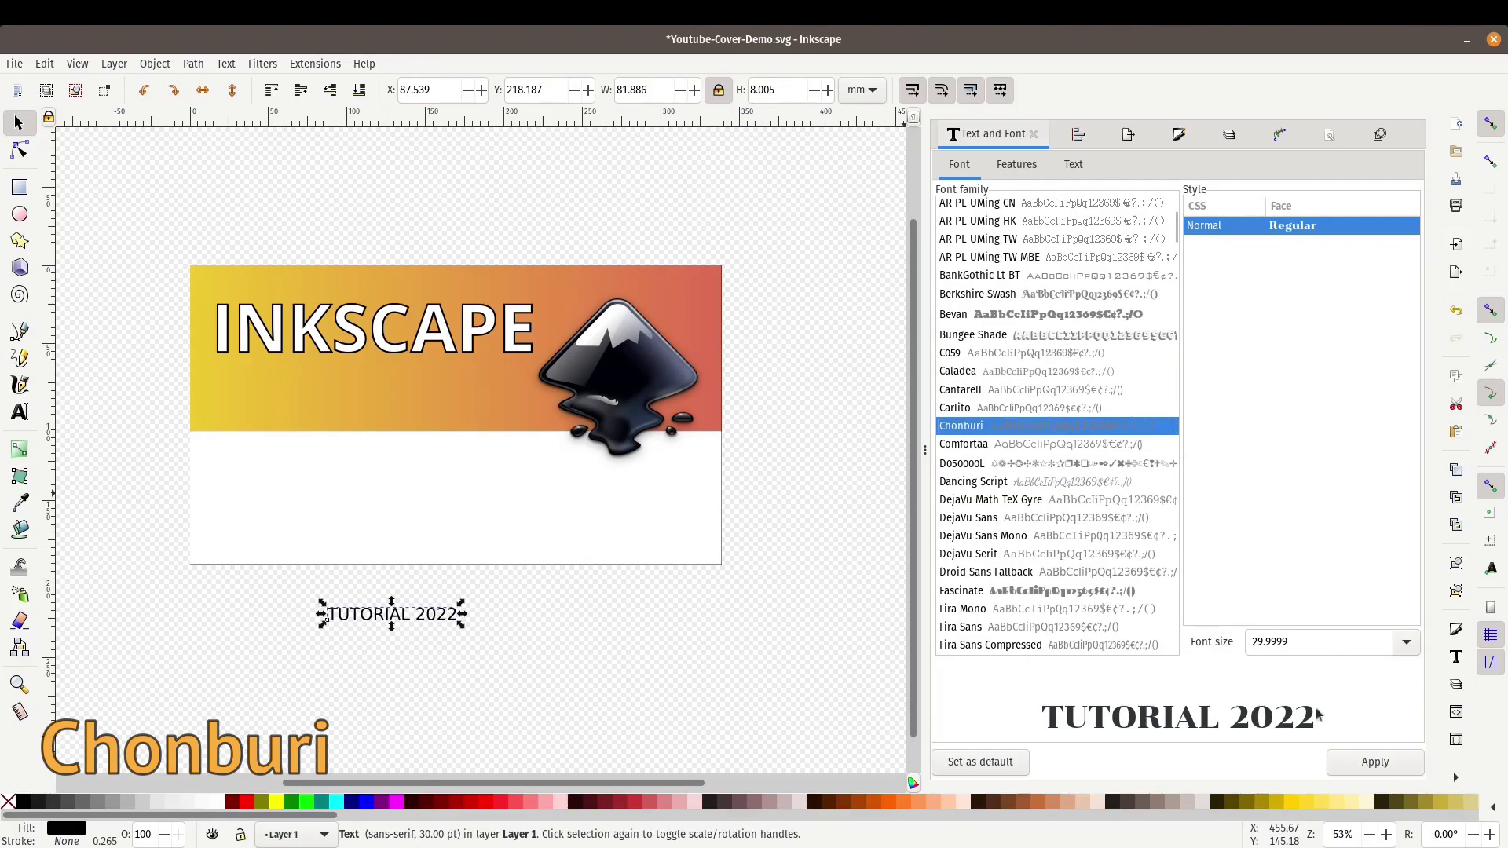
left_click(1350, 759)
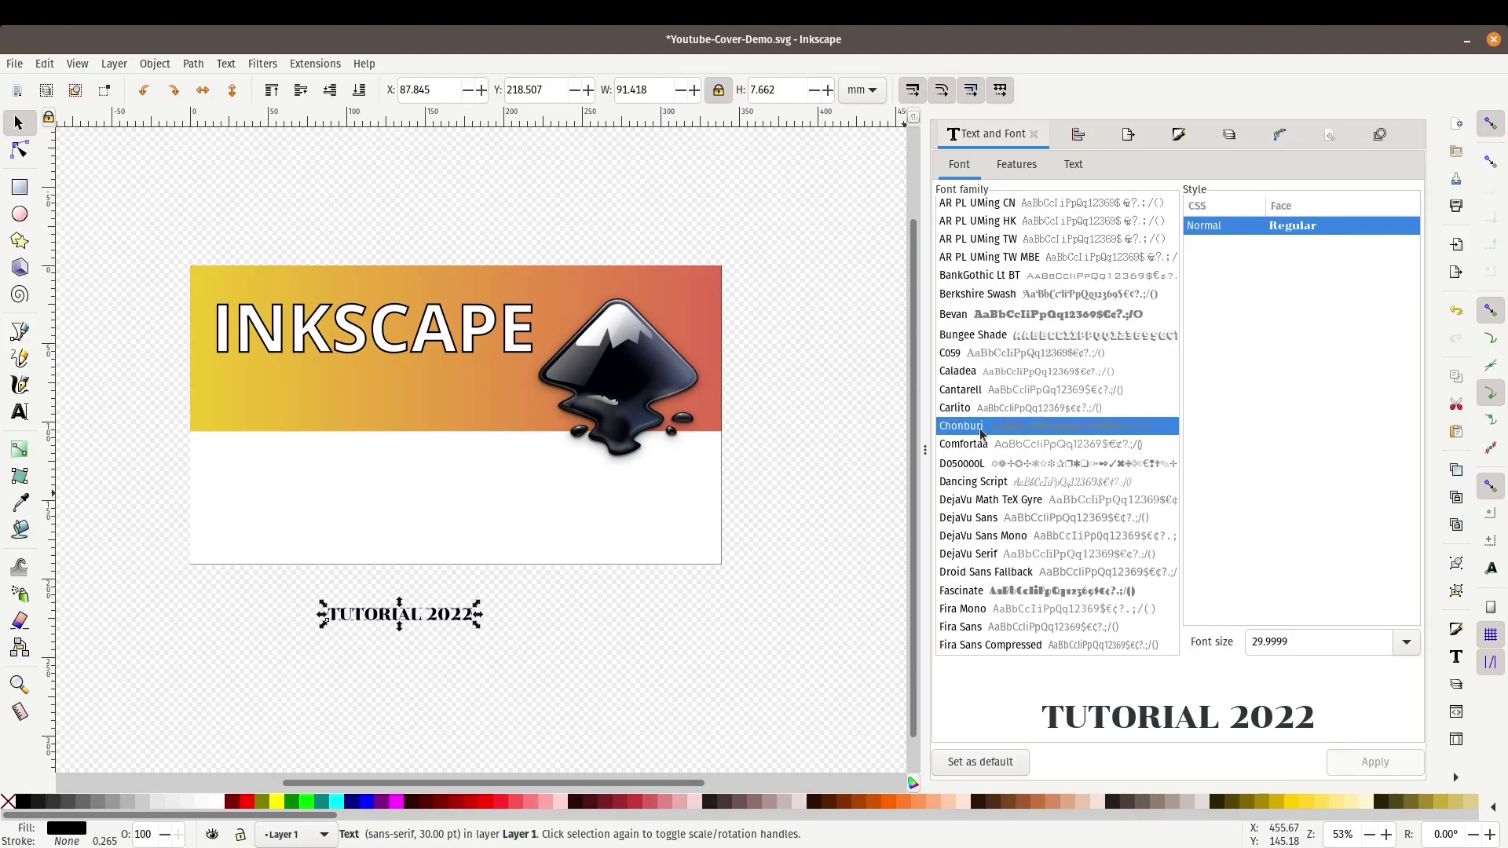
- Place TUTORIAL 2022 under the INKSCAPE title and enlarge it to about 62.6 pt
left_click(488, 626)
left_click_drag(399, 622, 525, 437)
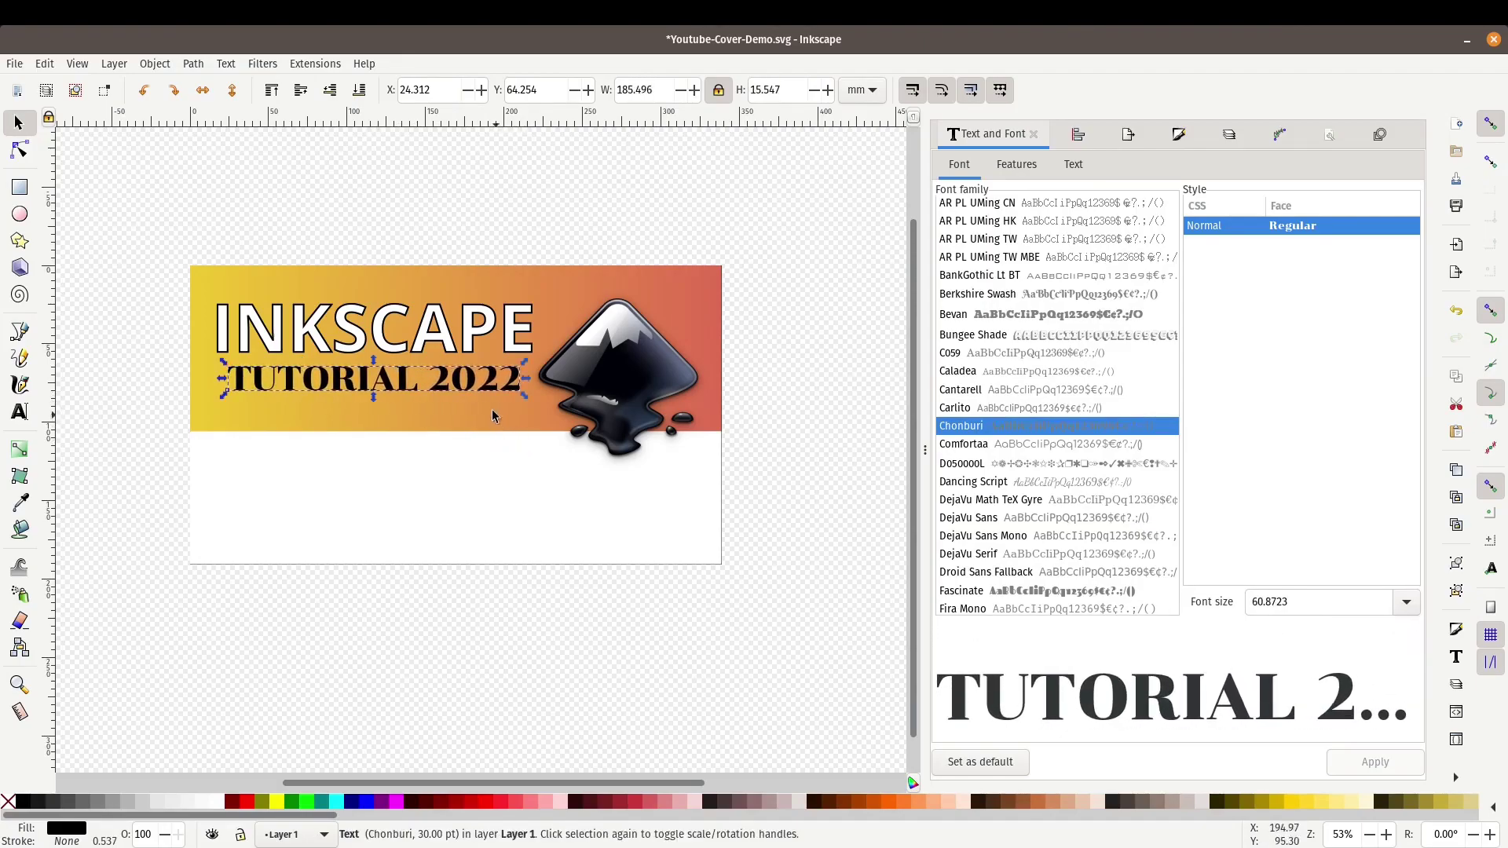
left_click_drag(487, 385, 481, 386)
left_click_drag(520, 403, 521, 405)
left_click(265, 542)
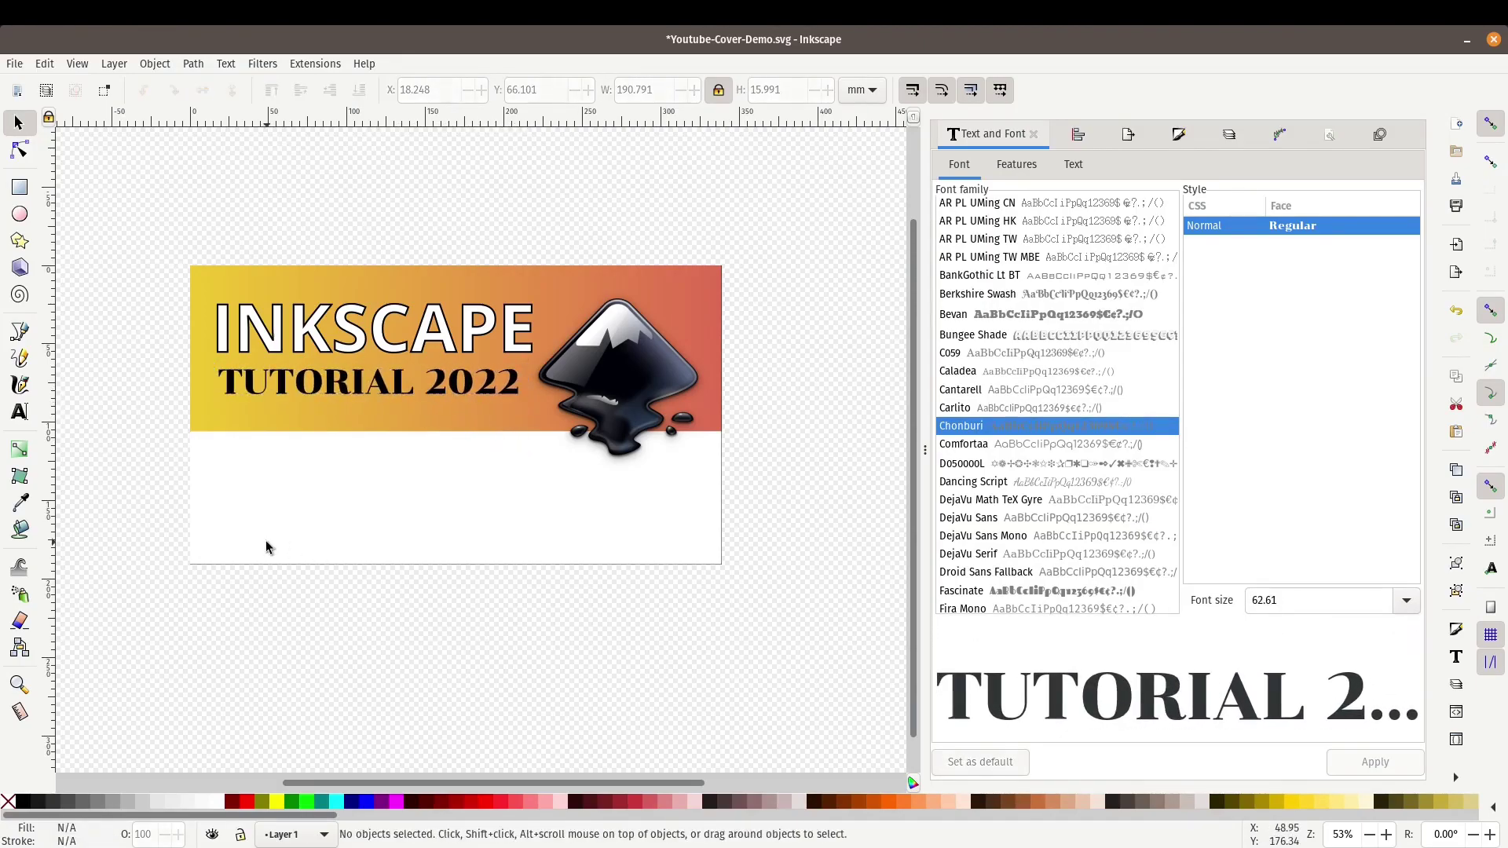
- Type 'How to create Youtube Covers' in the white lower area and set it to Open Sans Bold
left_click(20, 411)
left_click(228, 493)
type("How t")
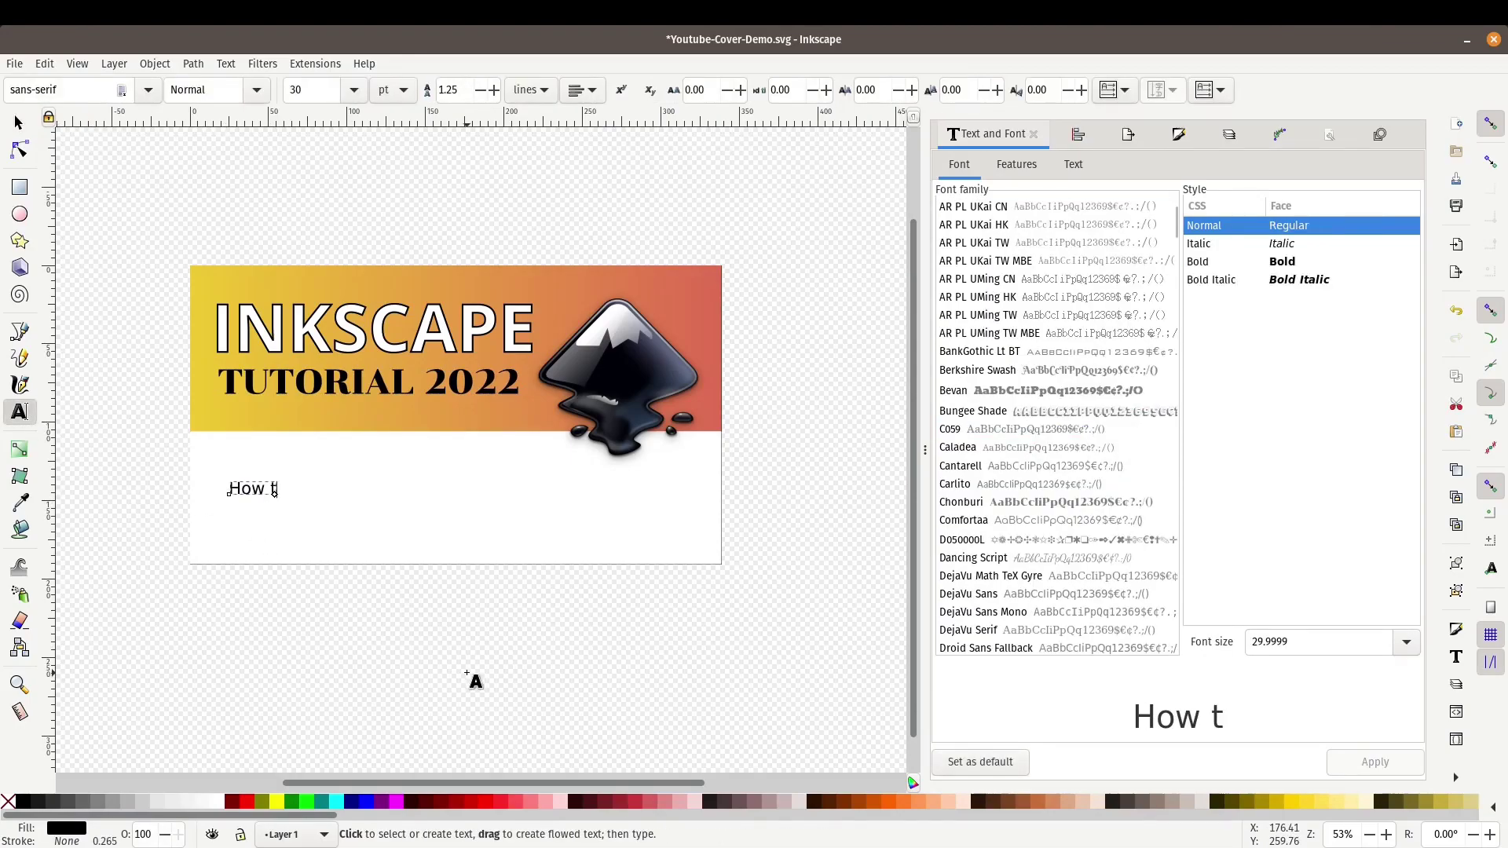
type("o create Youtube Covers")
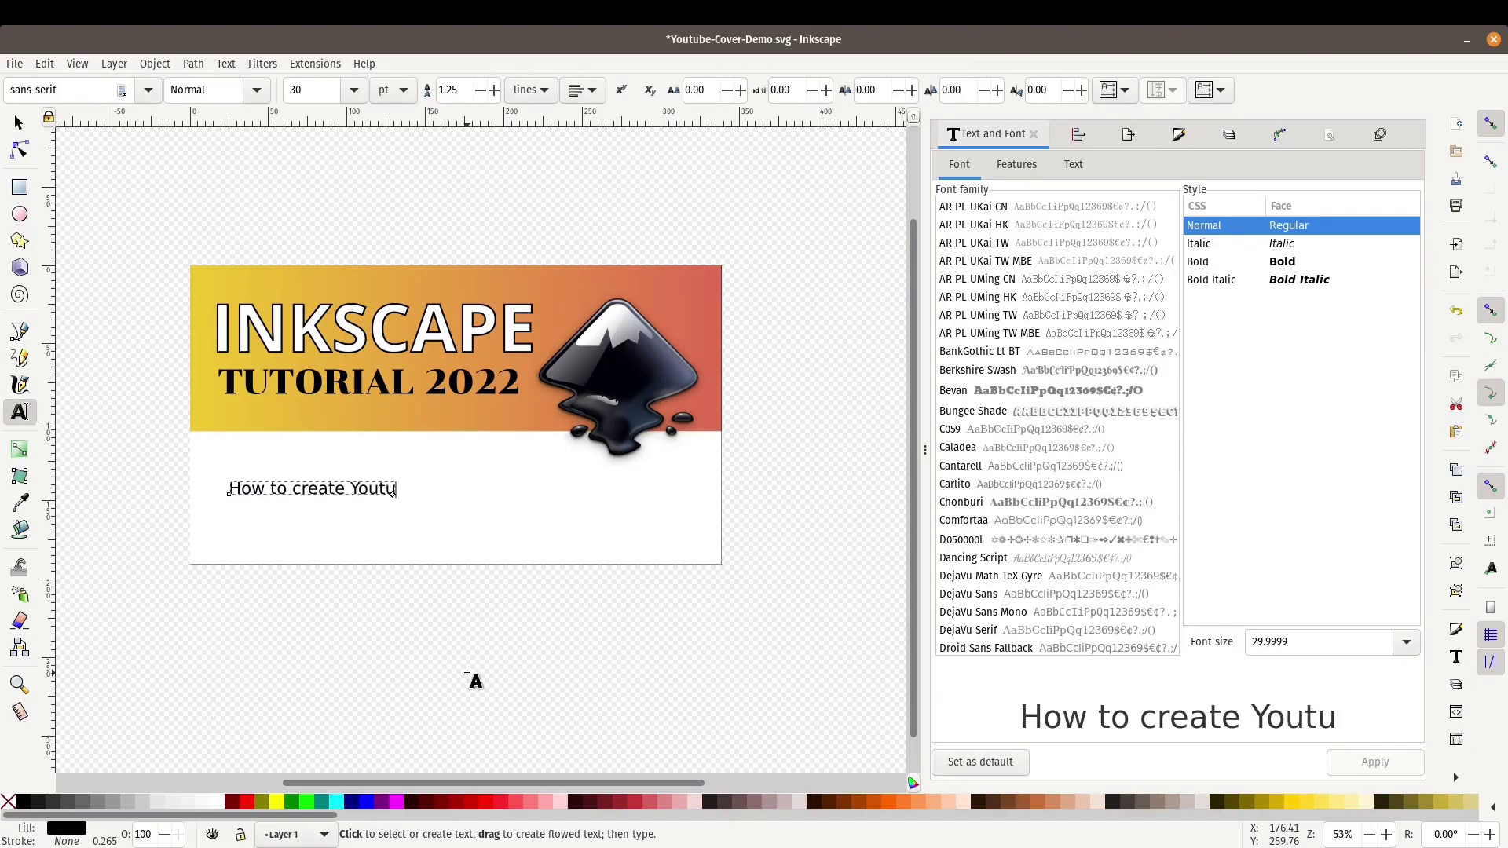
left_click(986, 374)
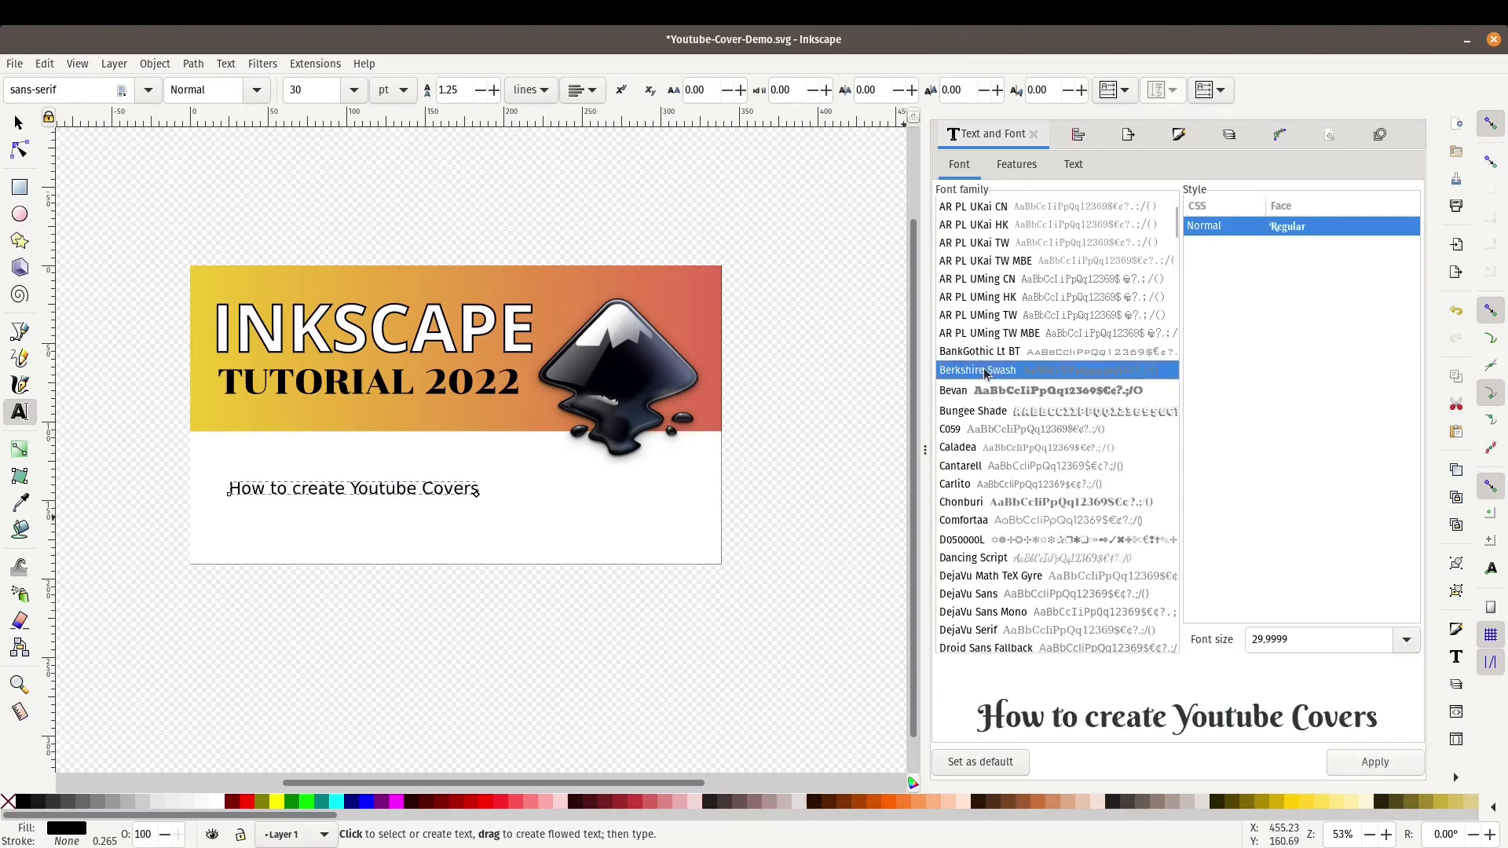
type("open")
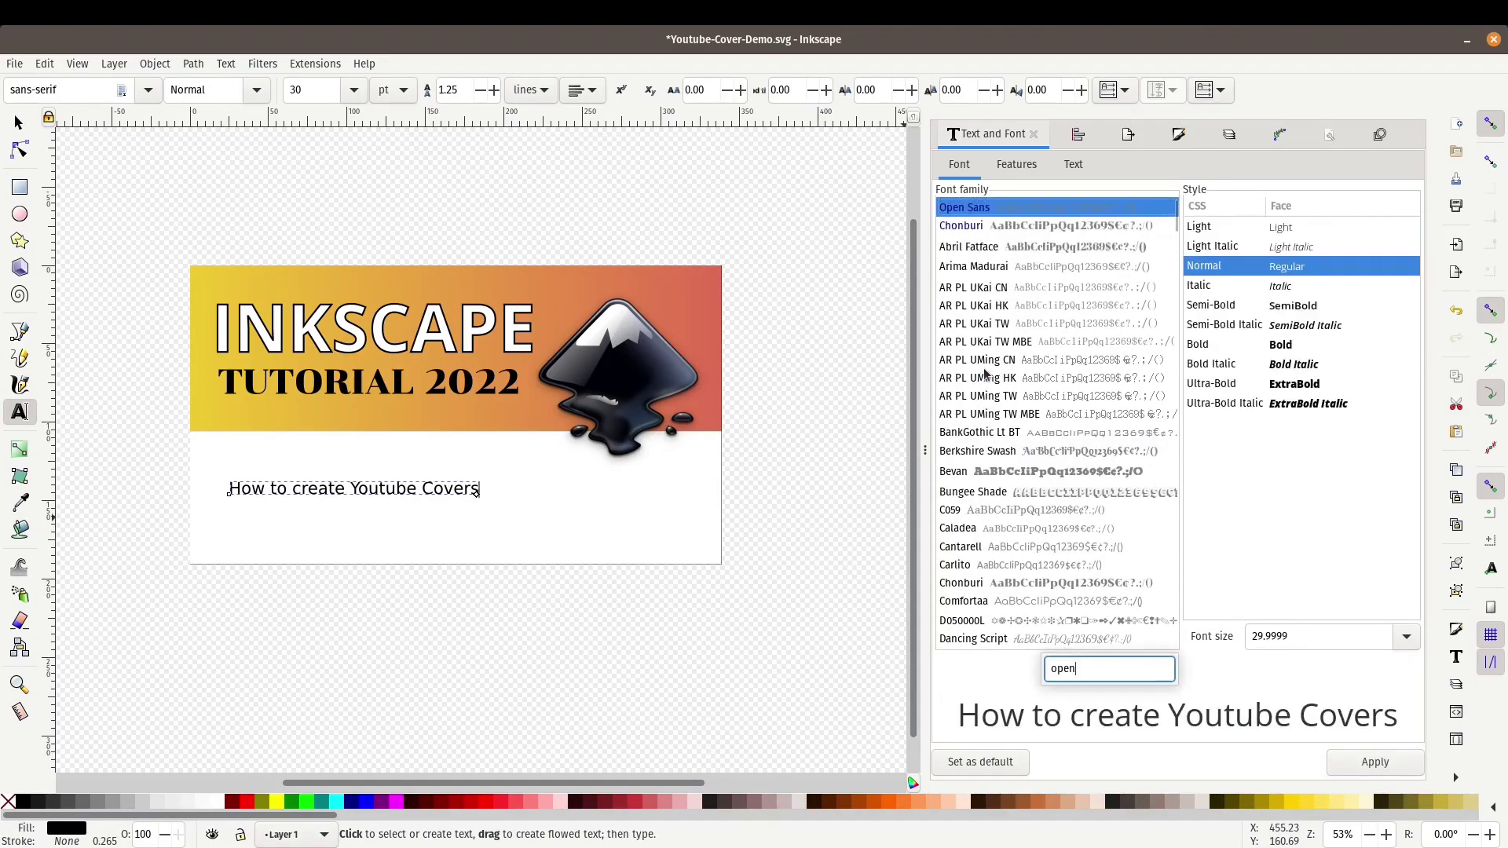
left_click(1022, 214)
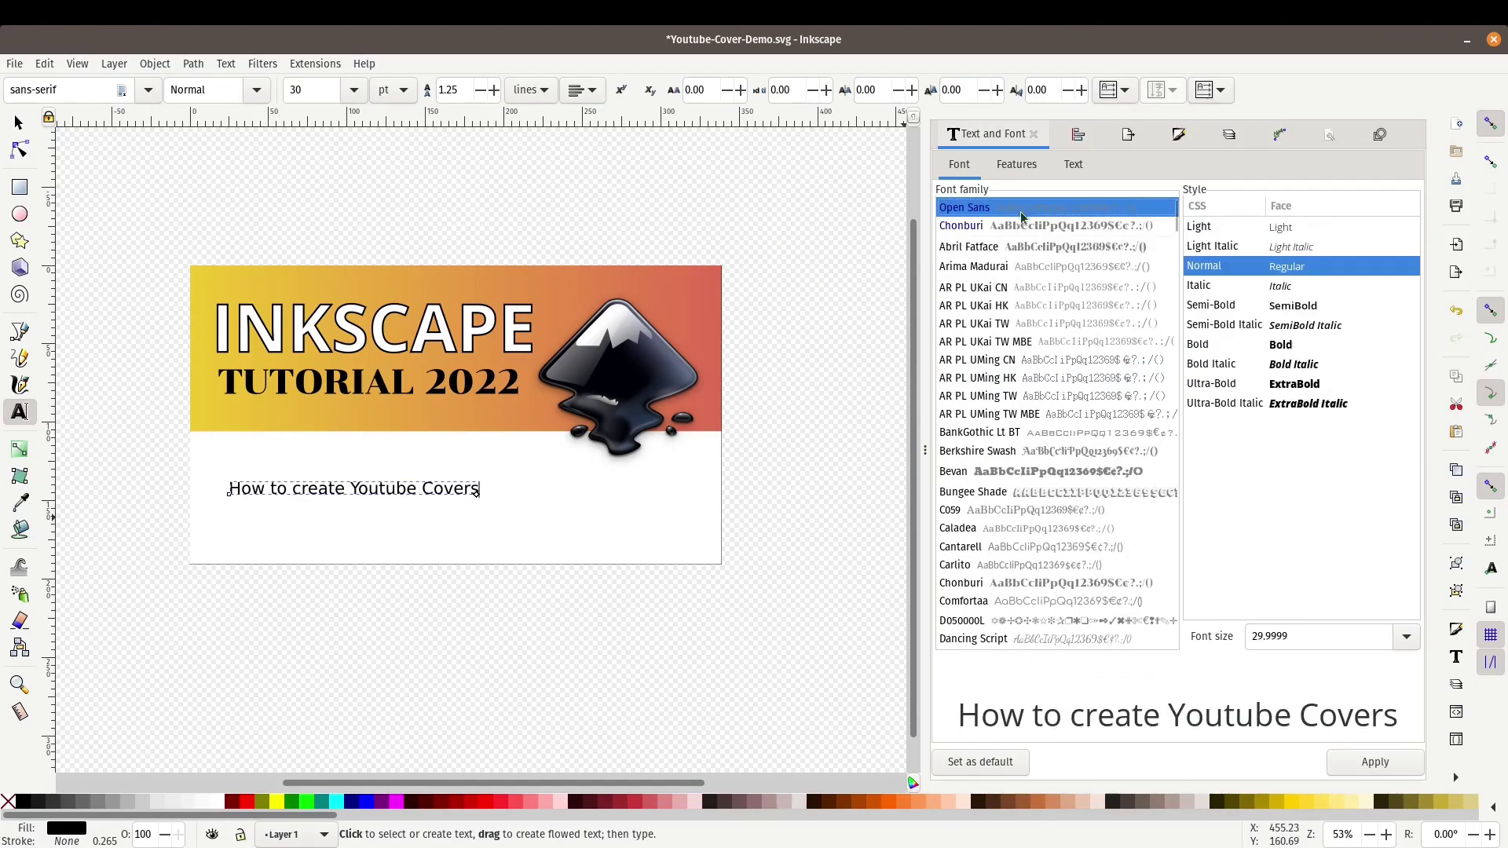
left_click(1342, 762)
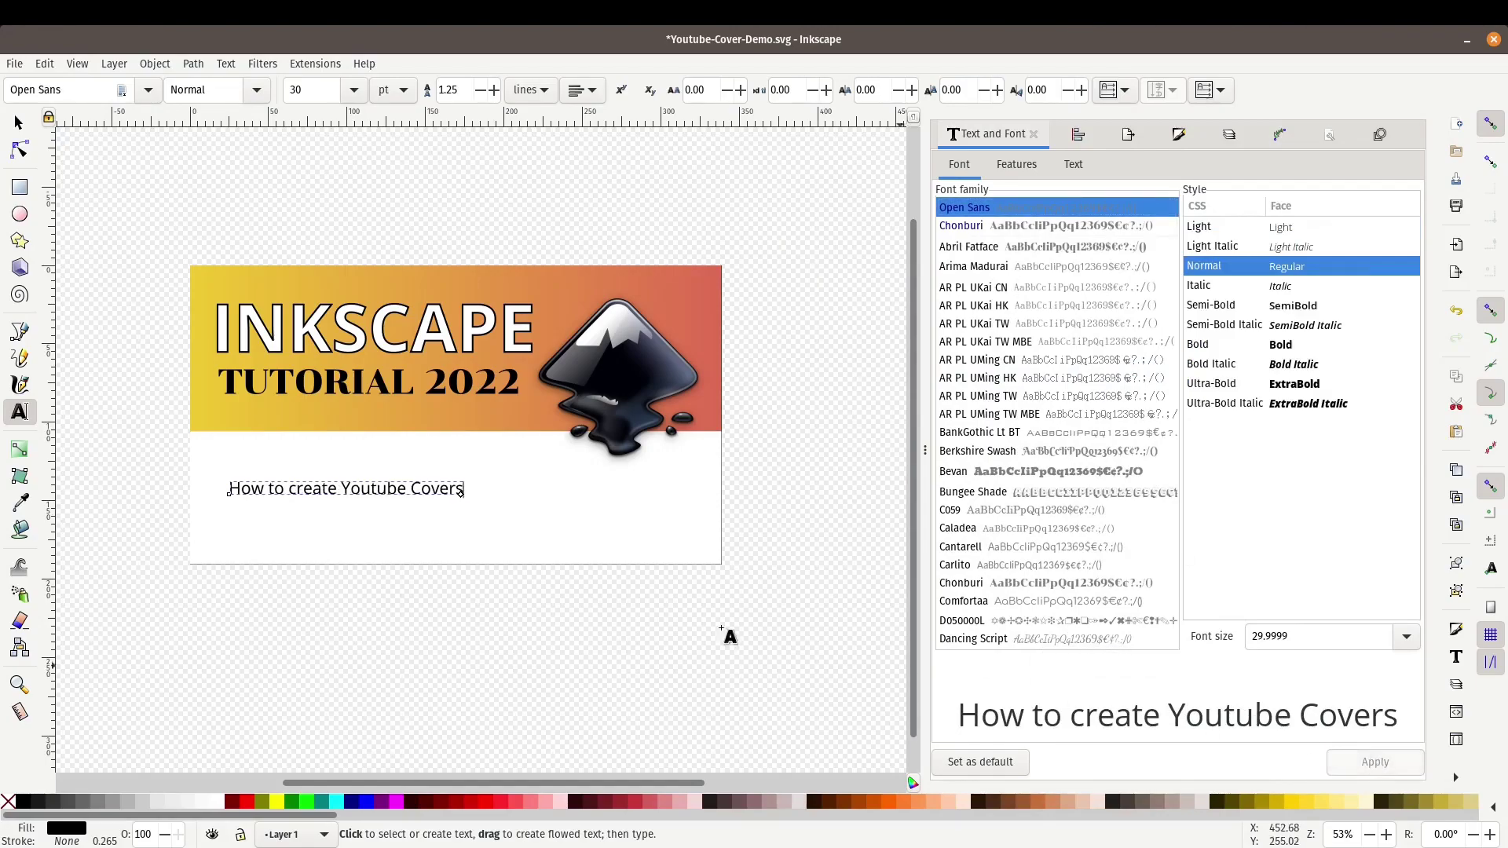
left_click(1219, 346)
left_click(1361, 767)
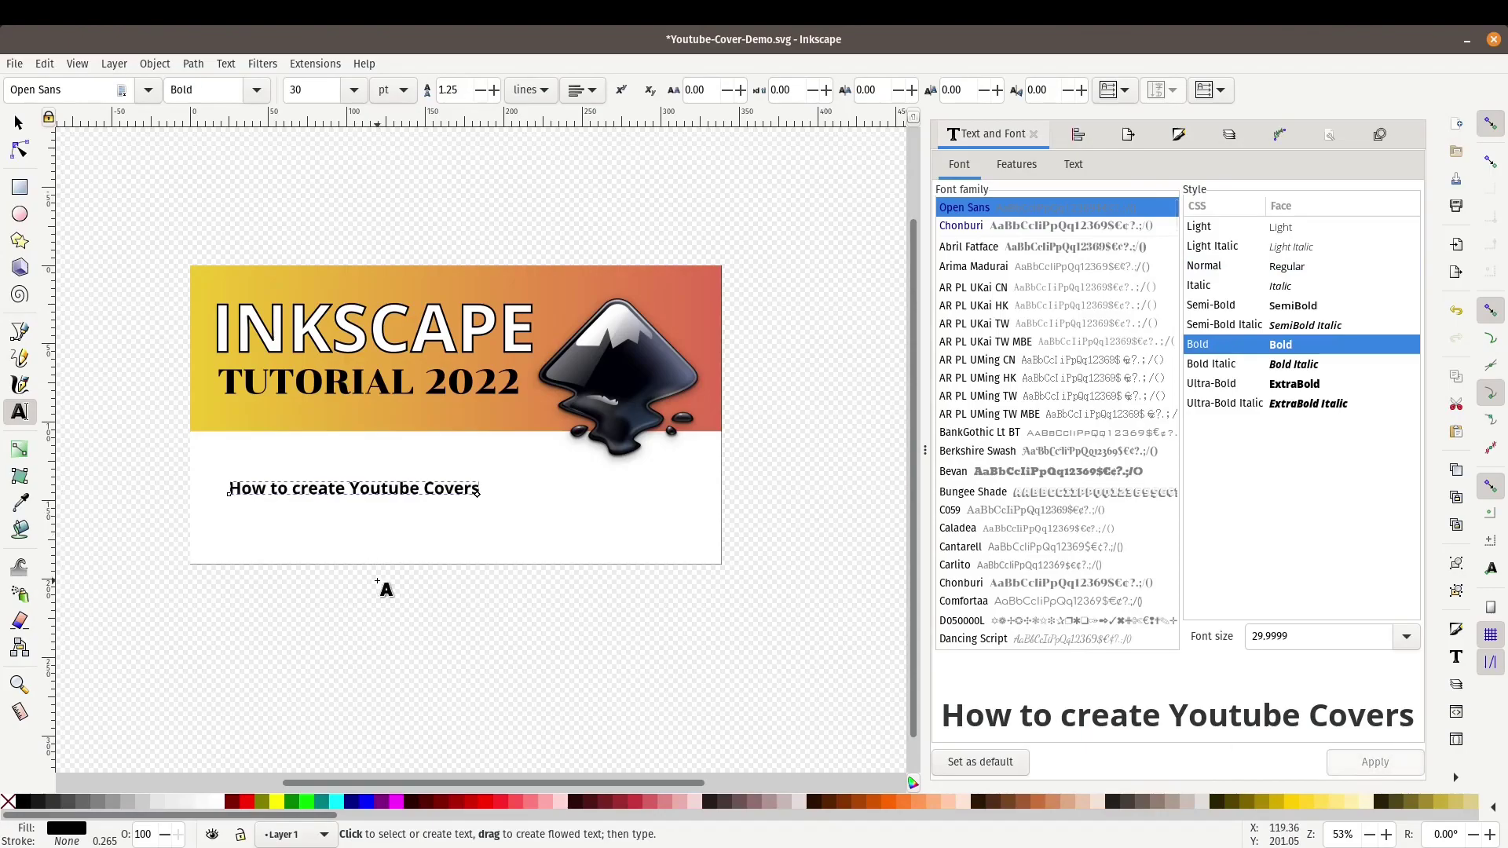
- Enlarge the caption to about 59 pt and position it across the page
key("Escape")
key("F1")
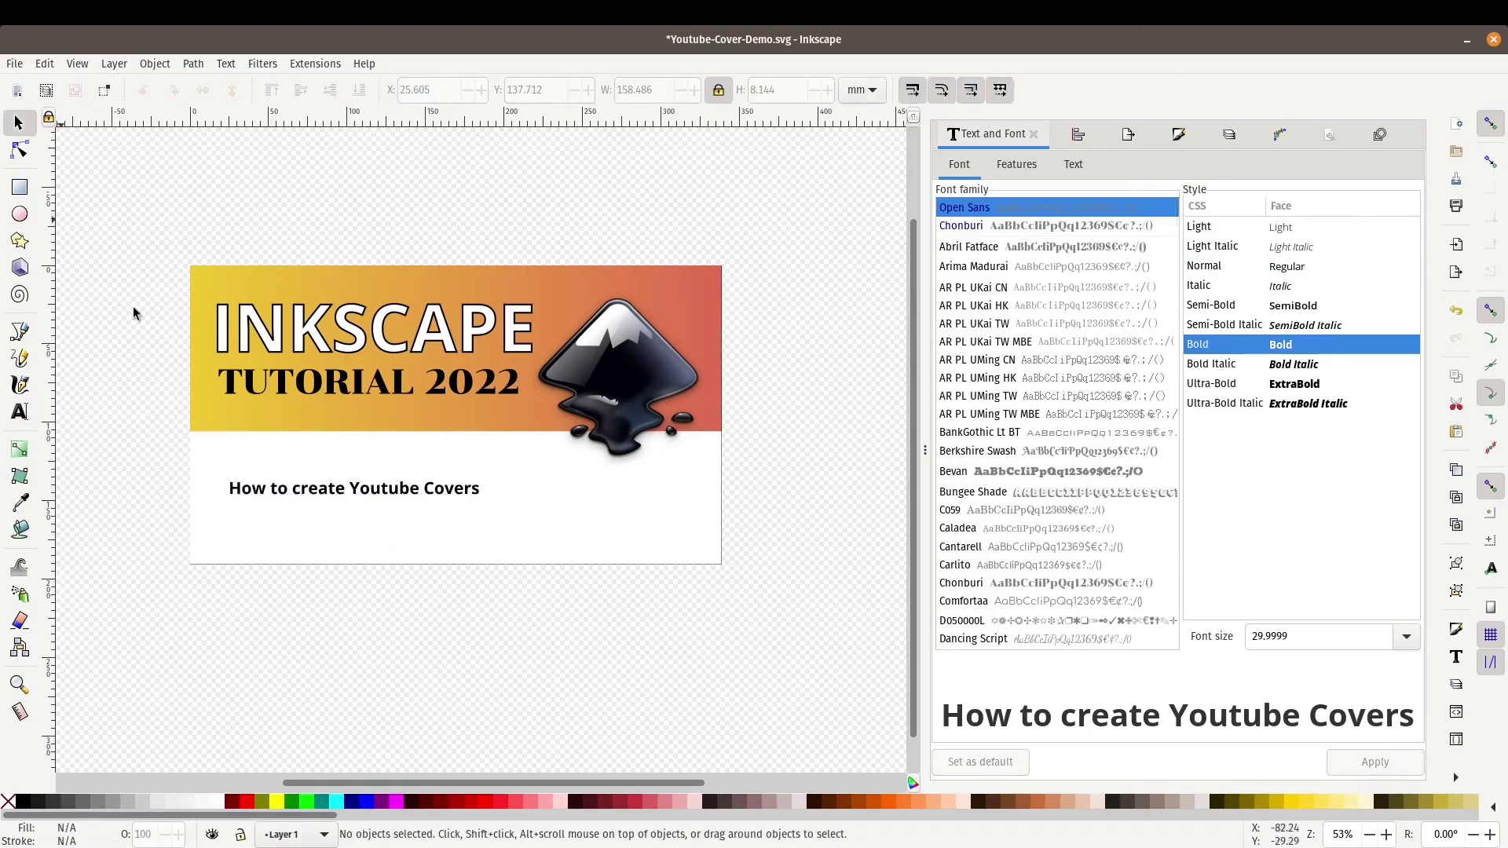
left_click(320, 494)
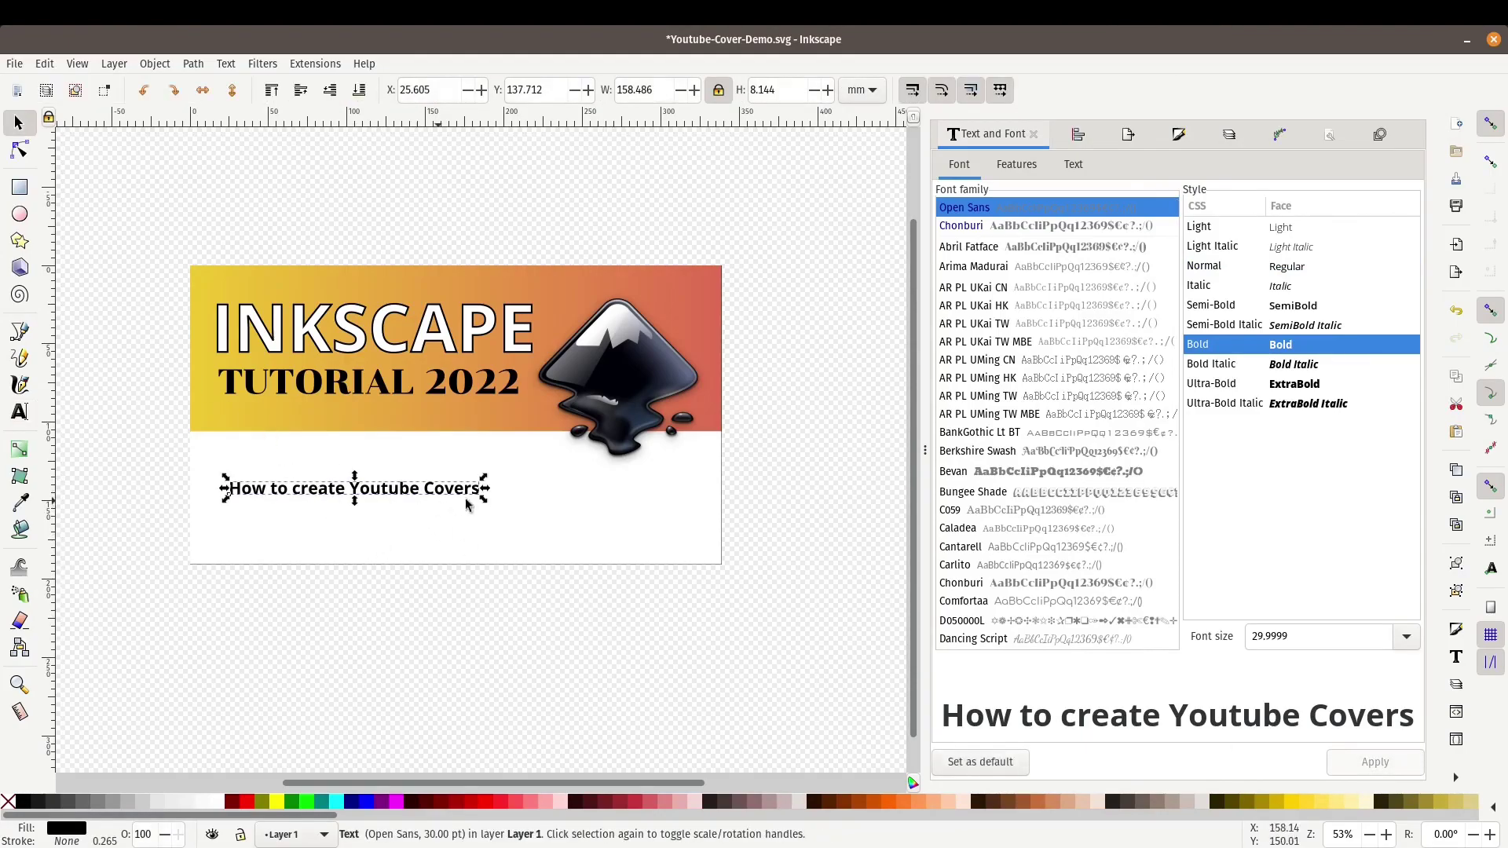
left_click_drag(486, 509, 723, 590)
left_click_drag(650, 519, 705, 516)
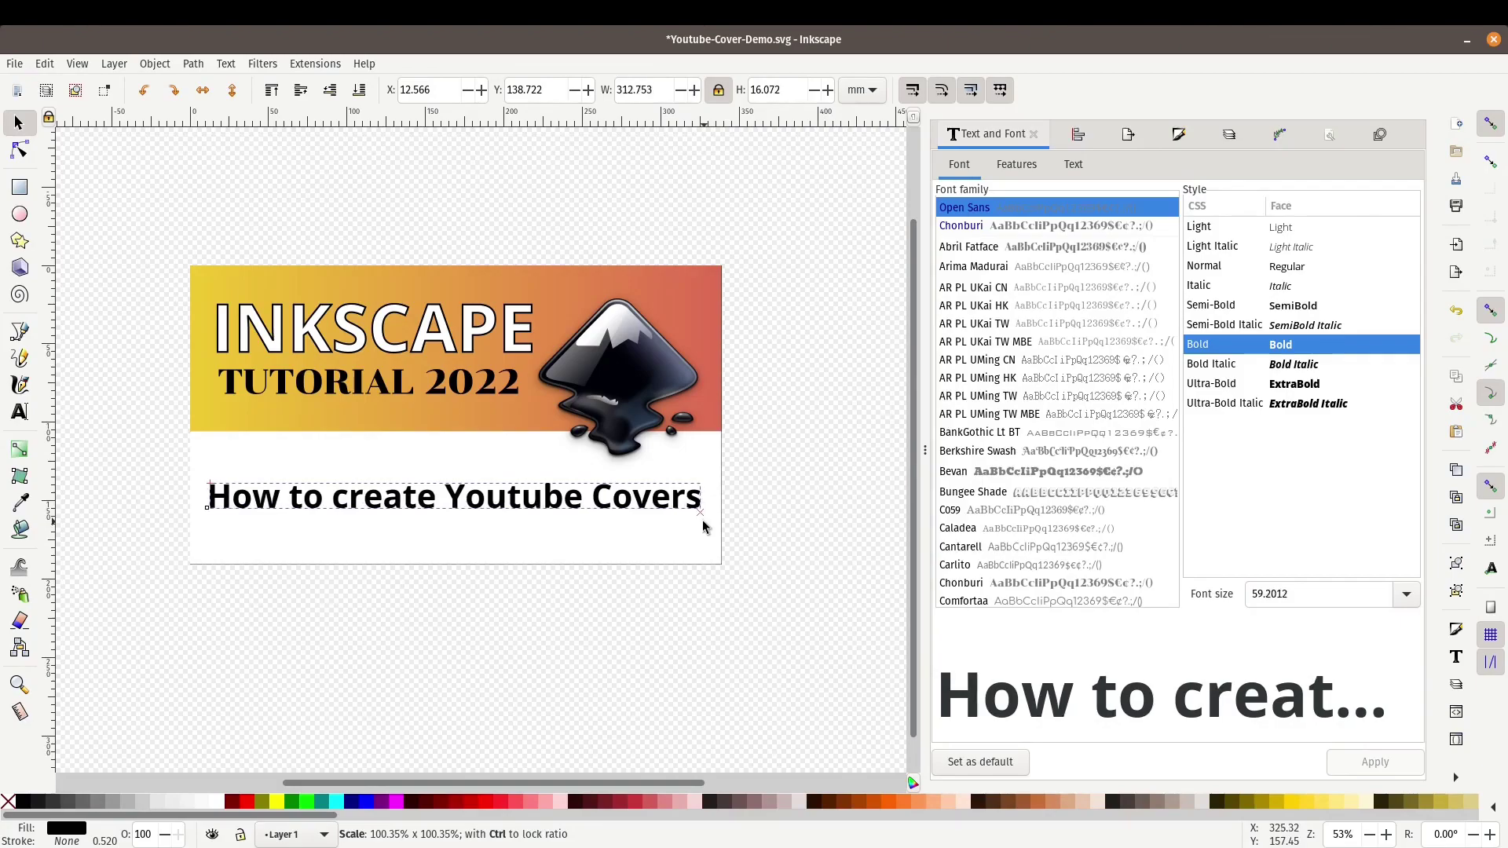
left_click_drag(516, 503, 520, 509)
- Nudge the Inkscape logo slightly right and up
left_click_drag(630, 376, 636, 375)
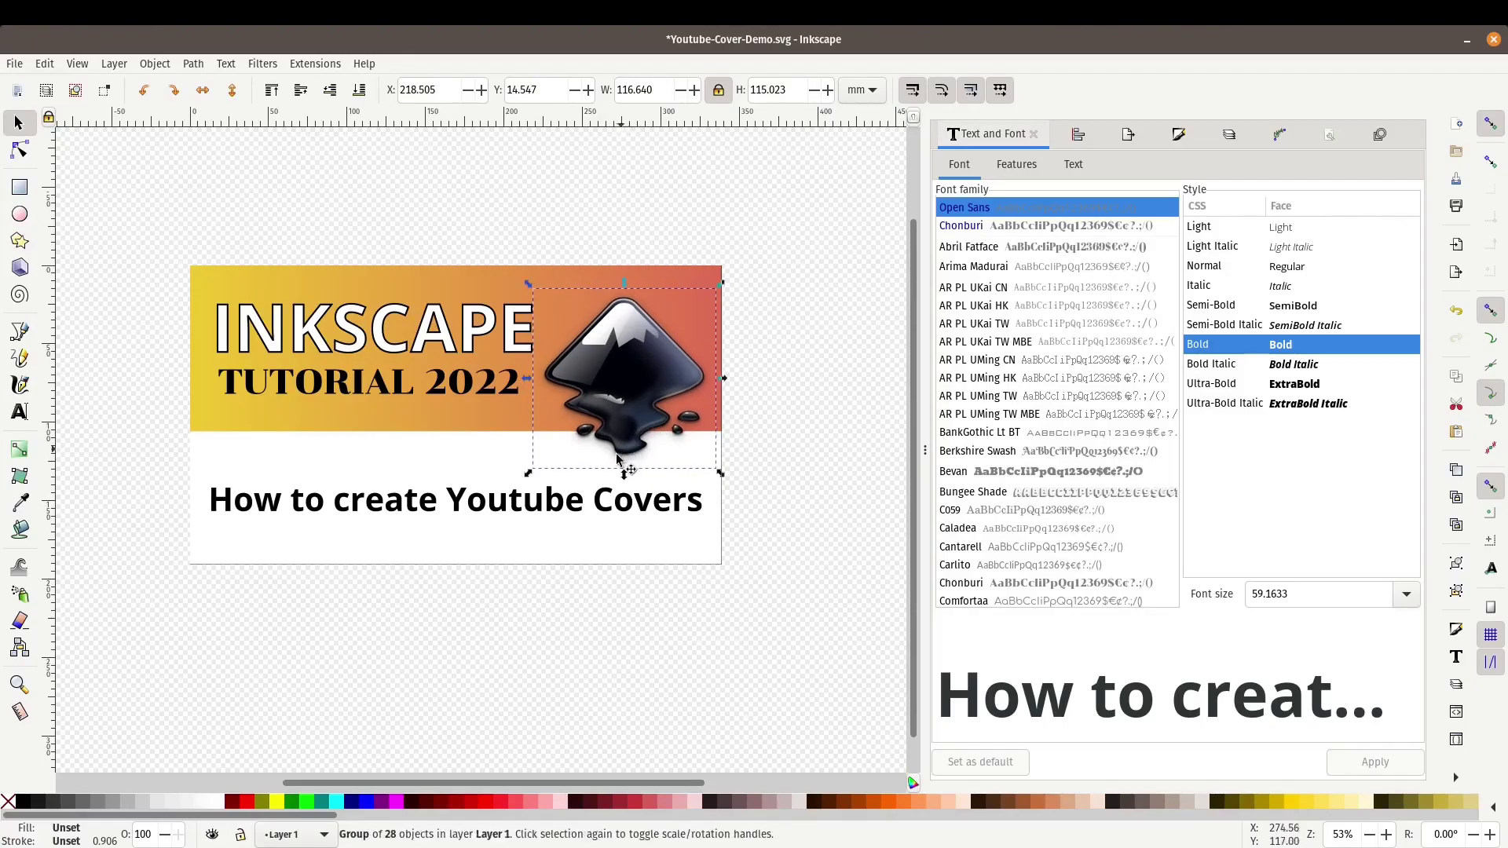
scroll(620, 456, "up", 3, "ctrl")
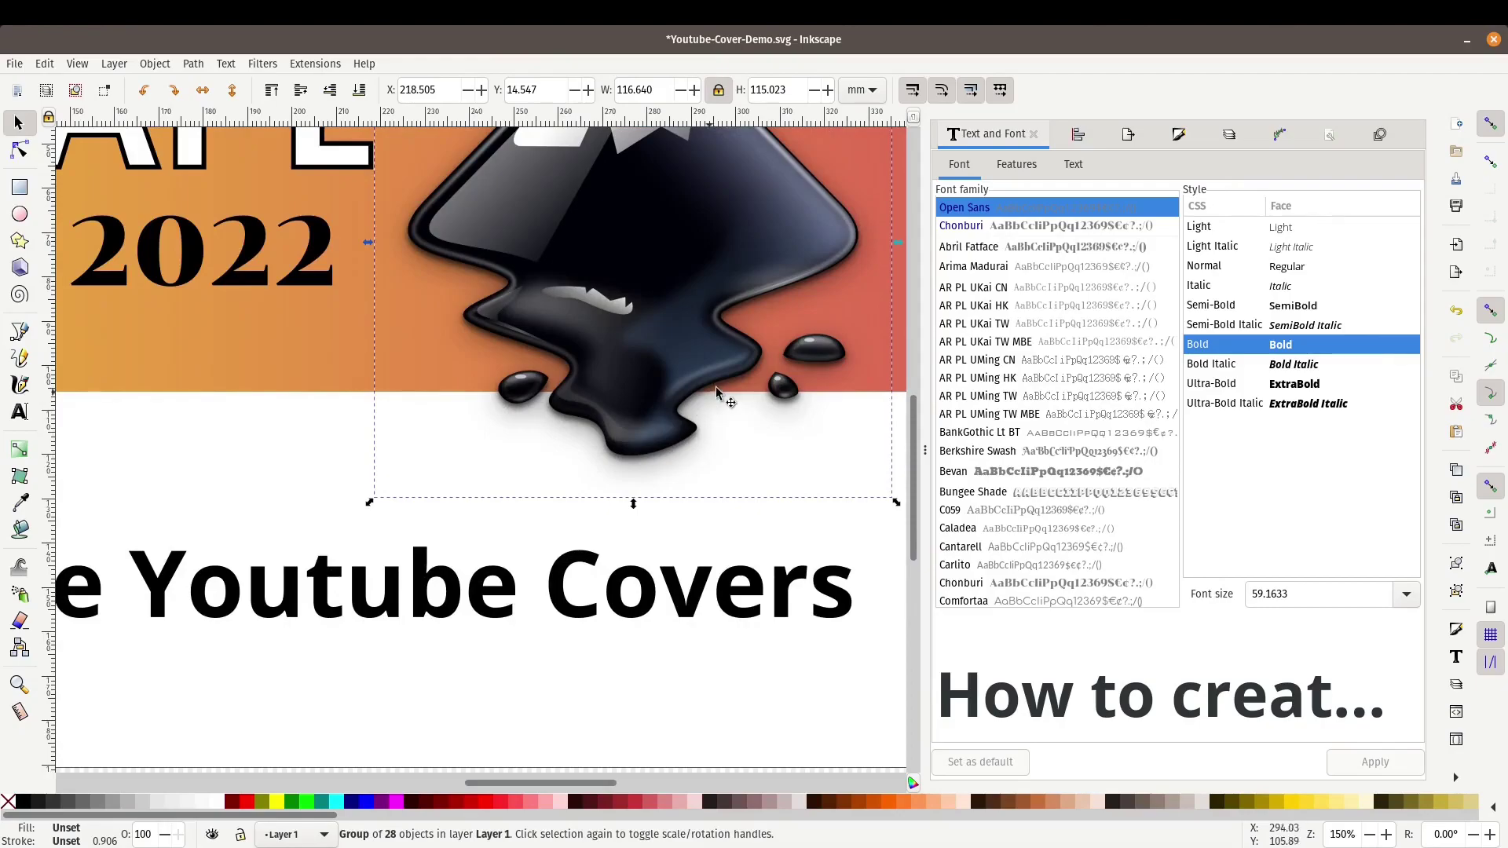
key("Escape")
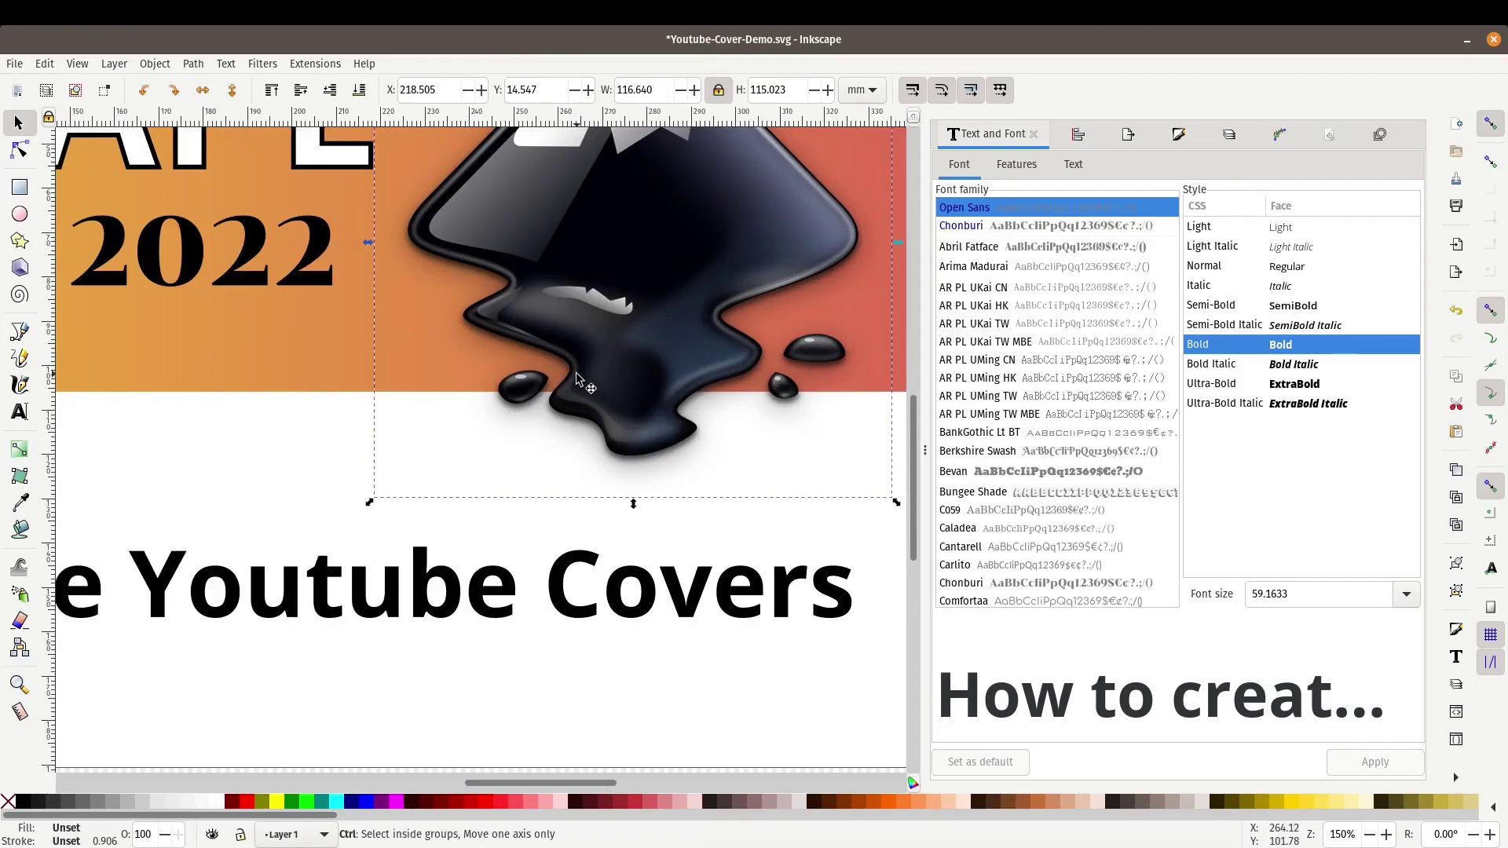